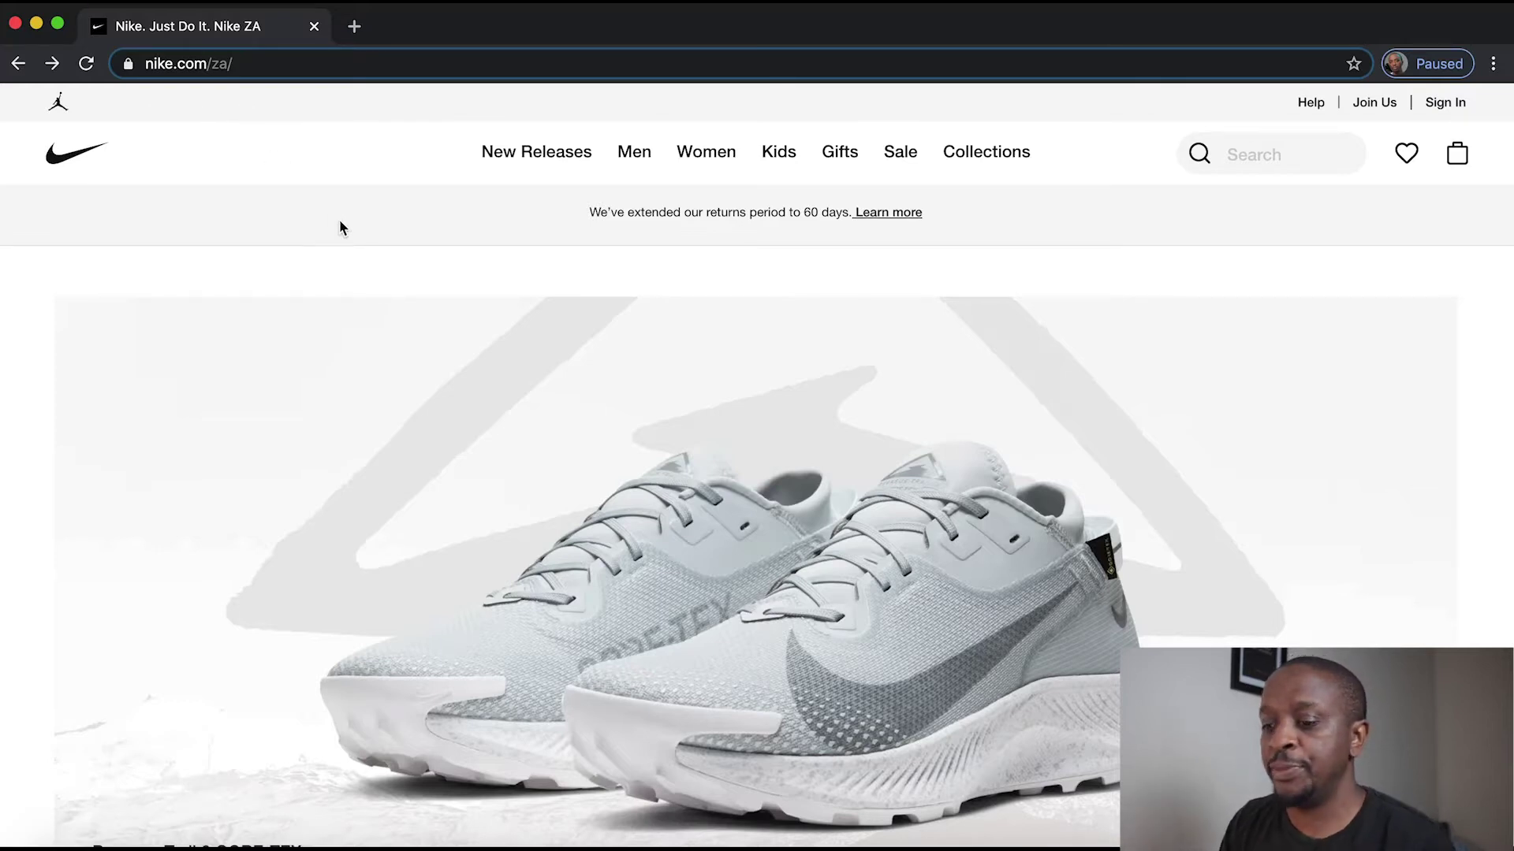
# Step: Duplicate the 1200×60 header band downward so three bands stack at y 0, 60 and 120
pyautogui.click(782, 847)
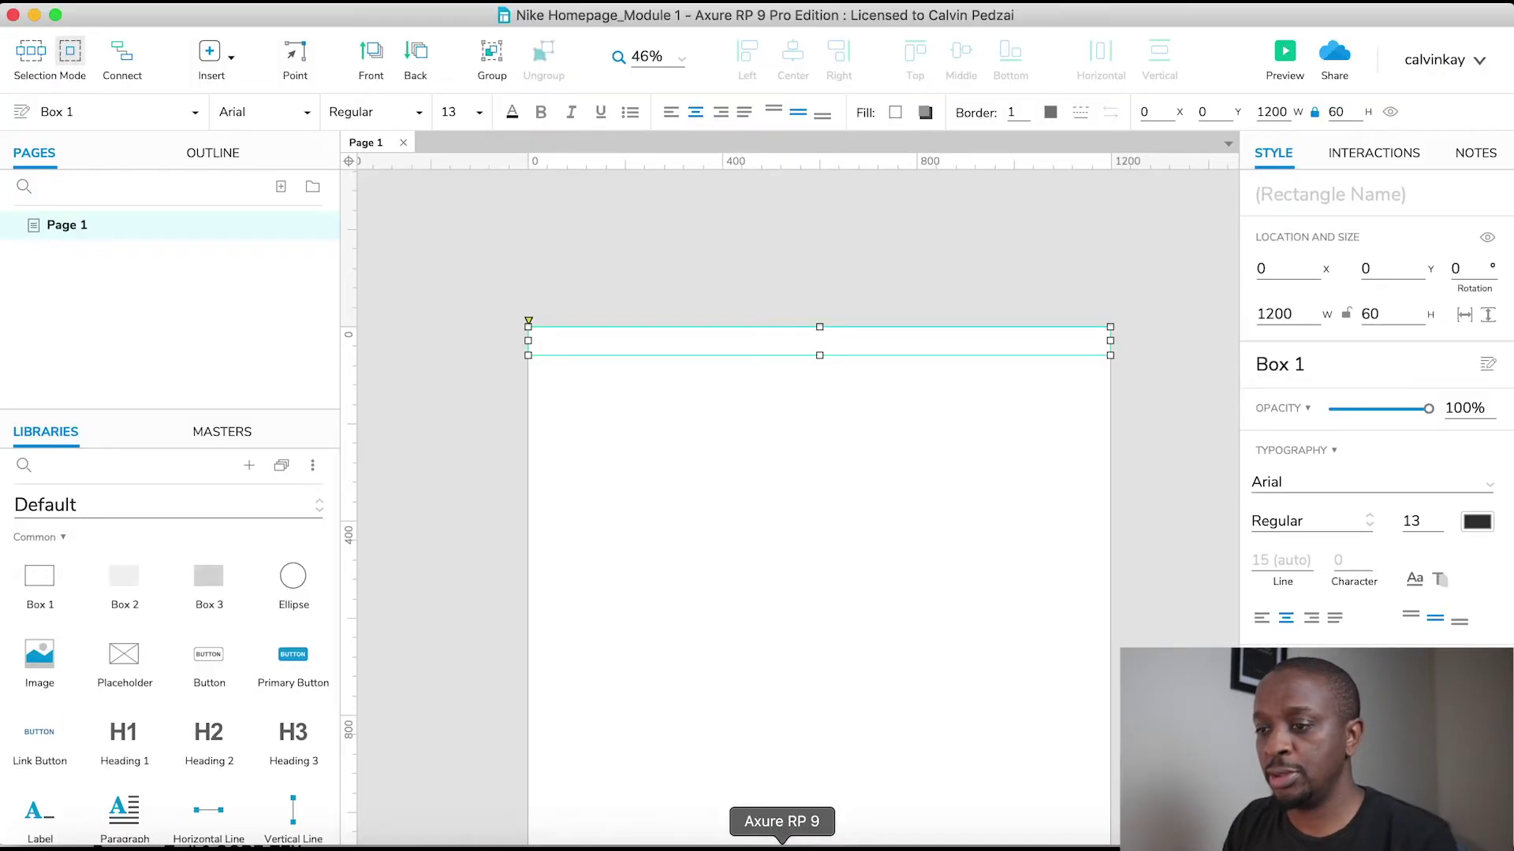
pyautogui.moveTo(673, 341); pyautogui.dragTo(672, 410)
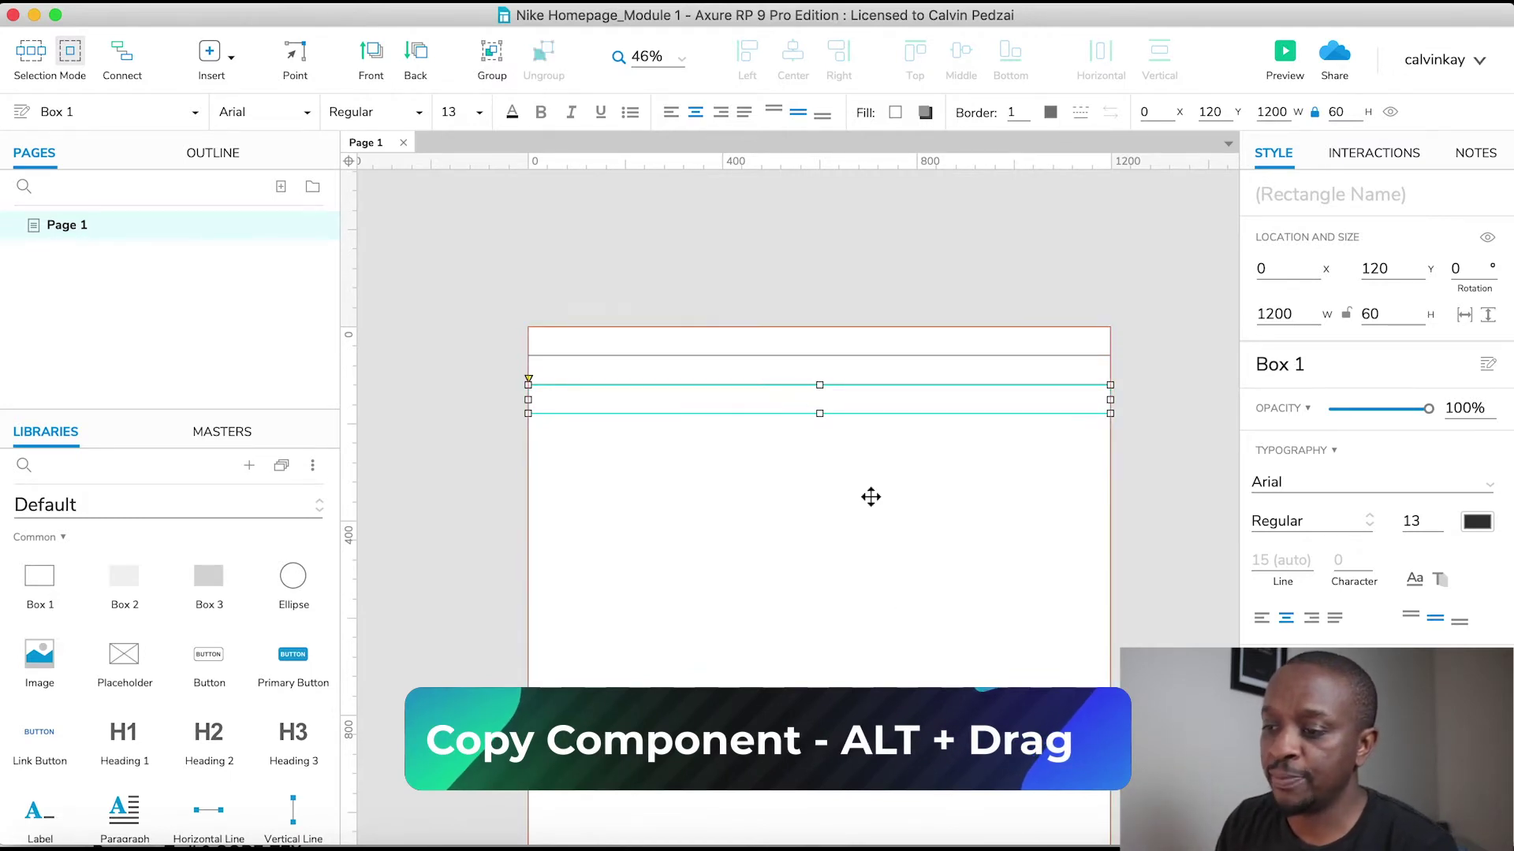
pyautogui.click(717, 367)
pyautogui.click(713, 341)
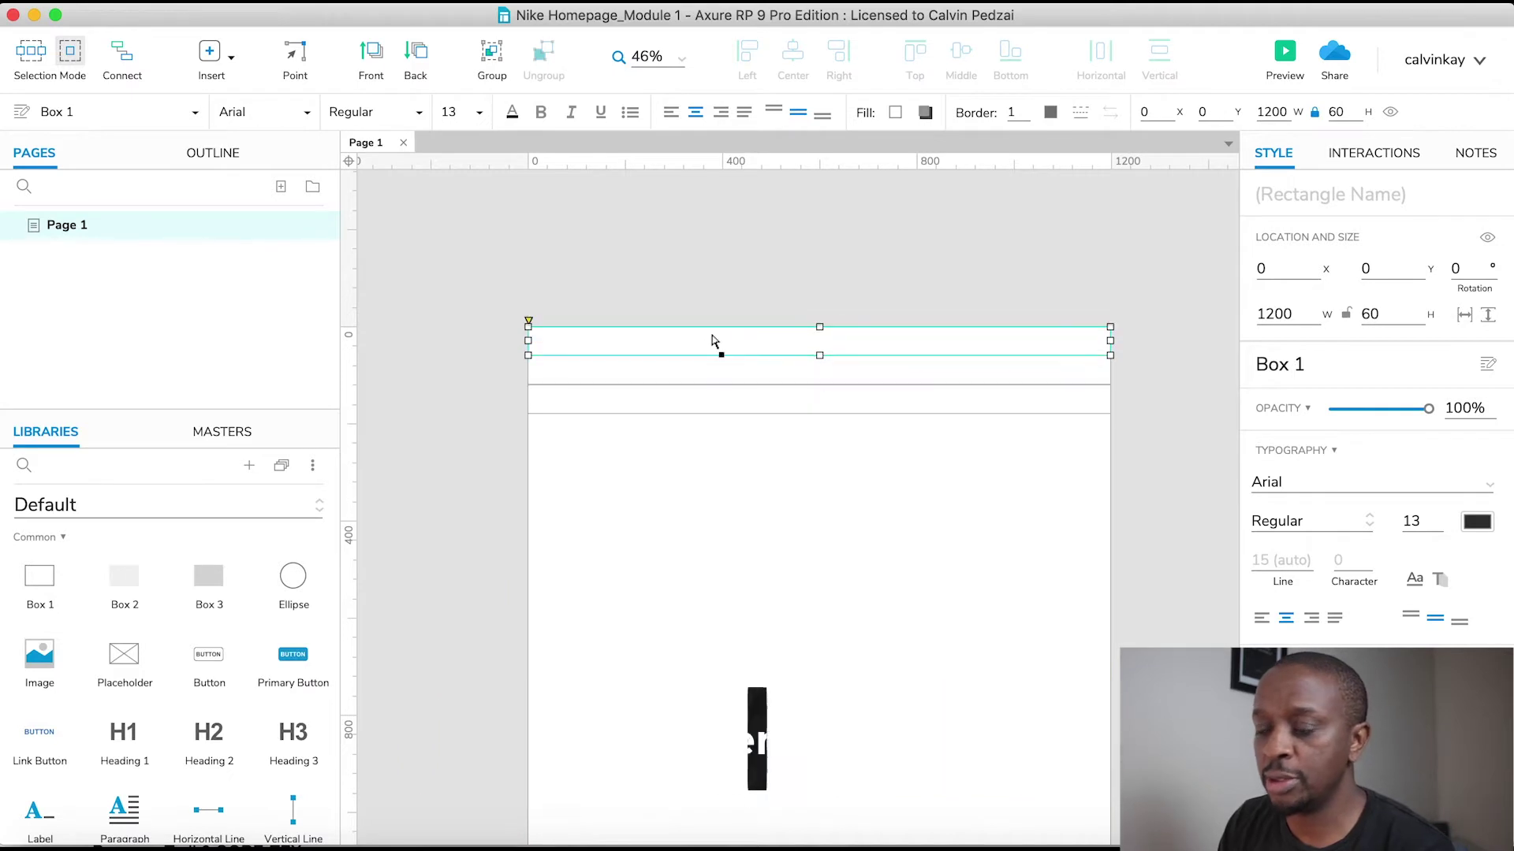
pyautogui.press('super+Tab')
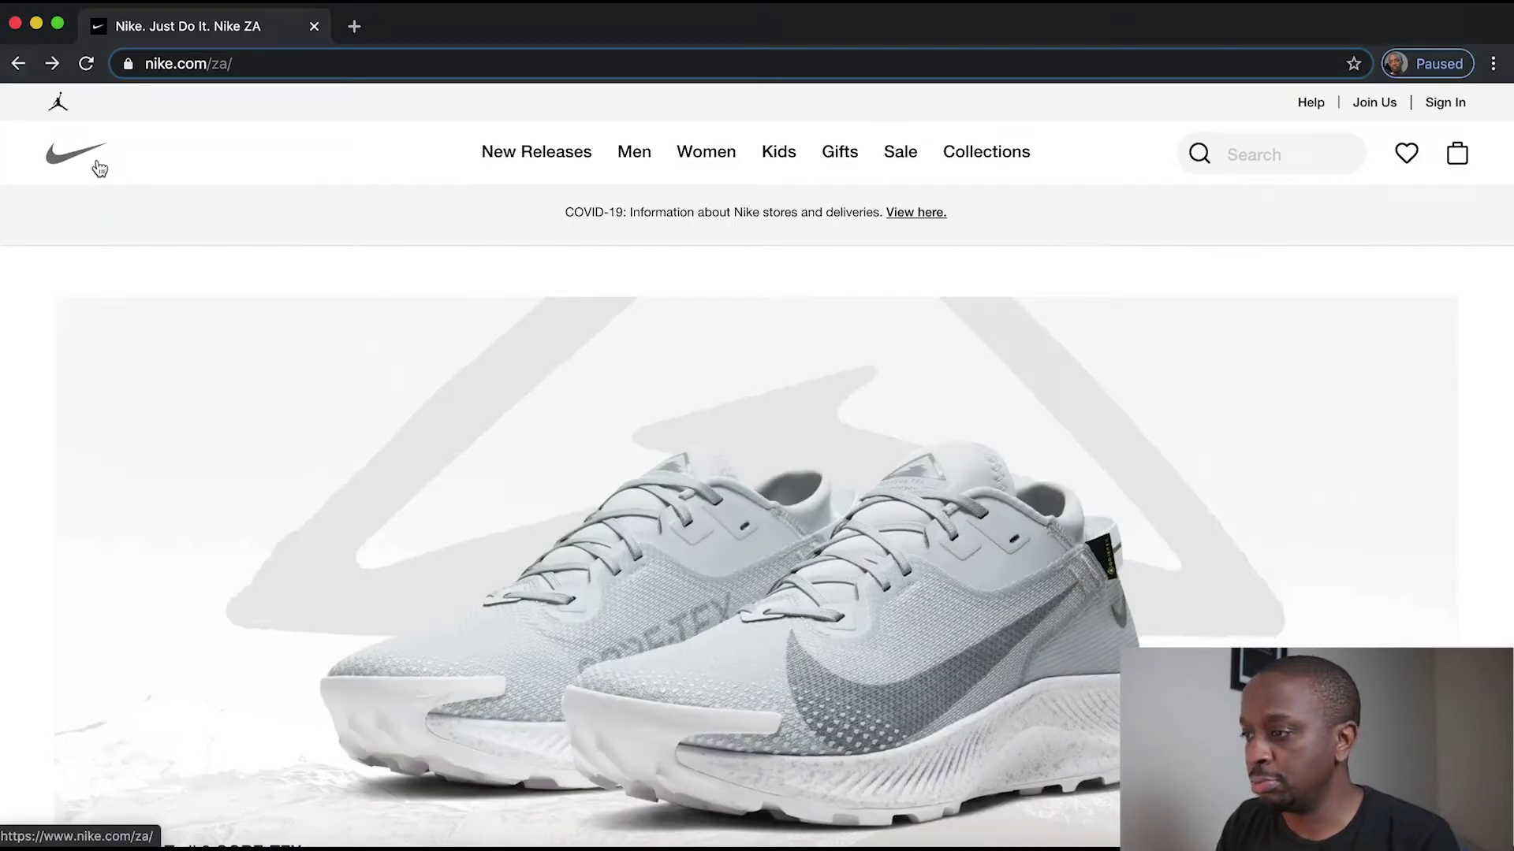
# Step: Copy the top band, shrink it to a 128×60 cell, and duplicate that cell into the second row
pyautogui.press('super+Tab')
pyautogui.moveTo(524, 298); pyautogui.dragTo(573, 356)
pyautogui.moveTo(1104, 346); pyautogui.dragTo(512, 287)
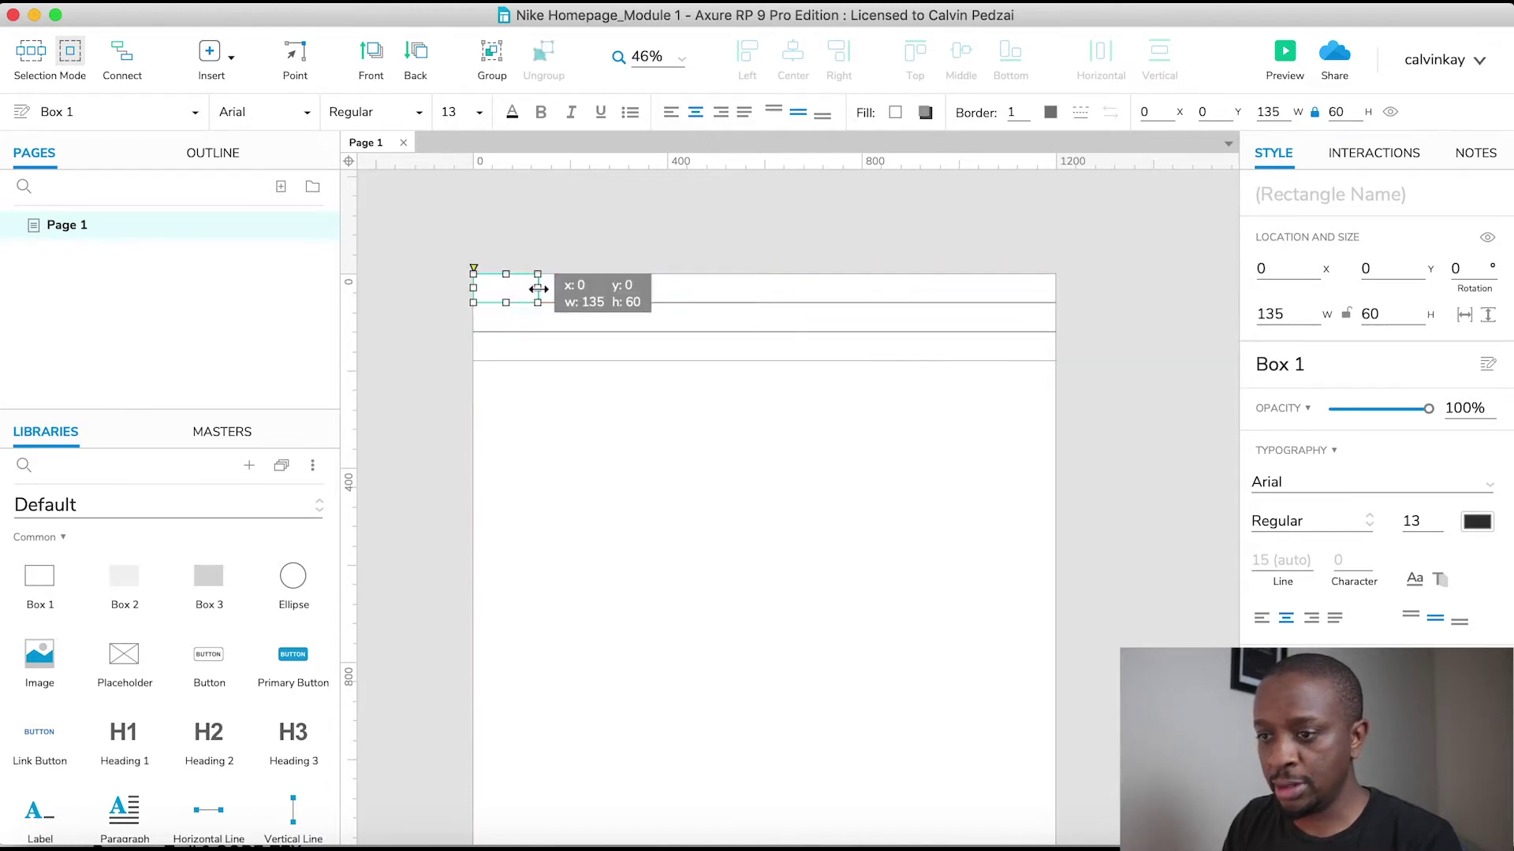
pyautogui.moveTo(539, 290); pyautogui.dragTo(509, 320)
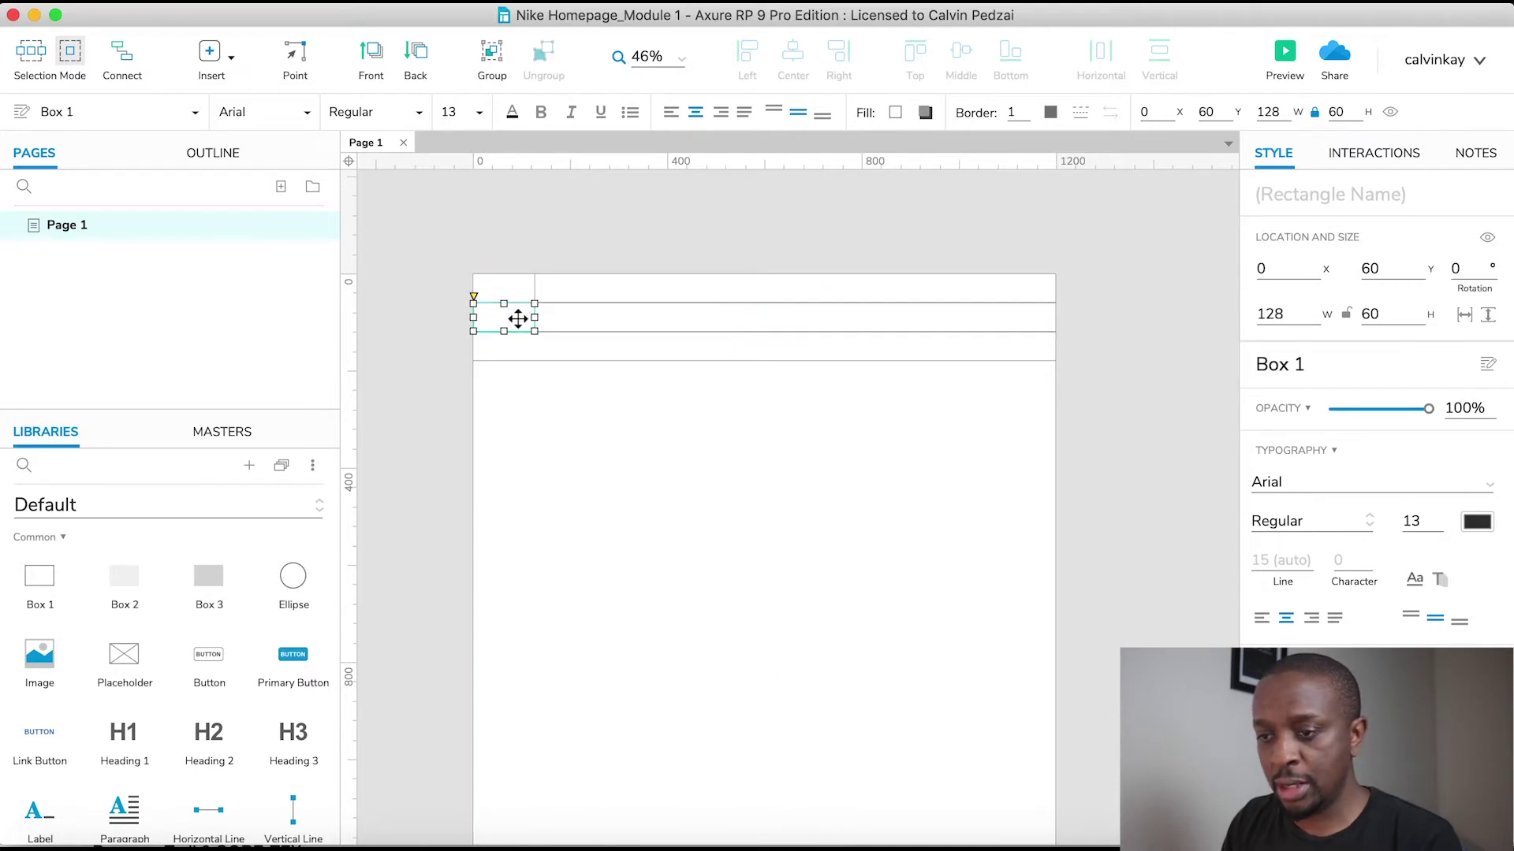
pyautogui.moveTo(517, 319); pyautogui.dragTo(646, 318)
pyautogui.press('super+Tab')
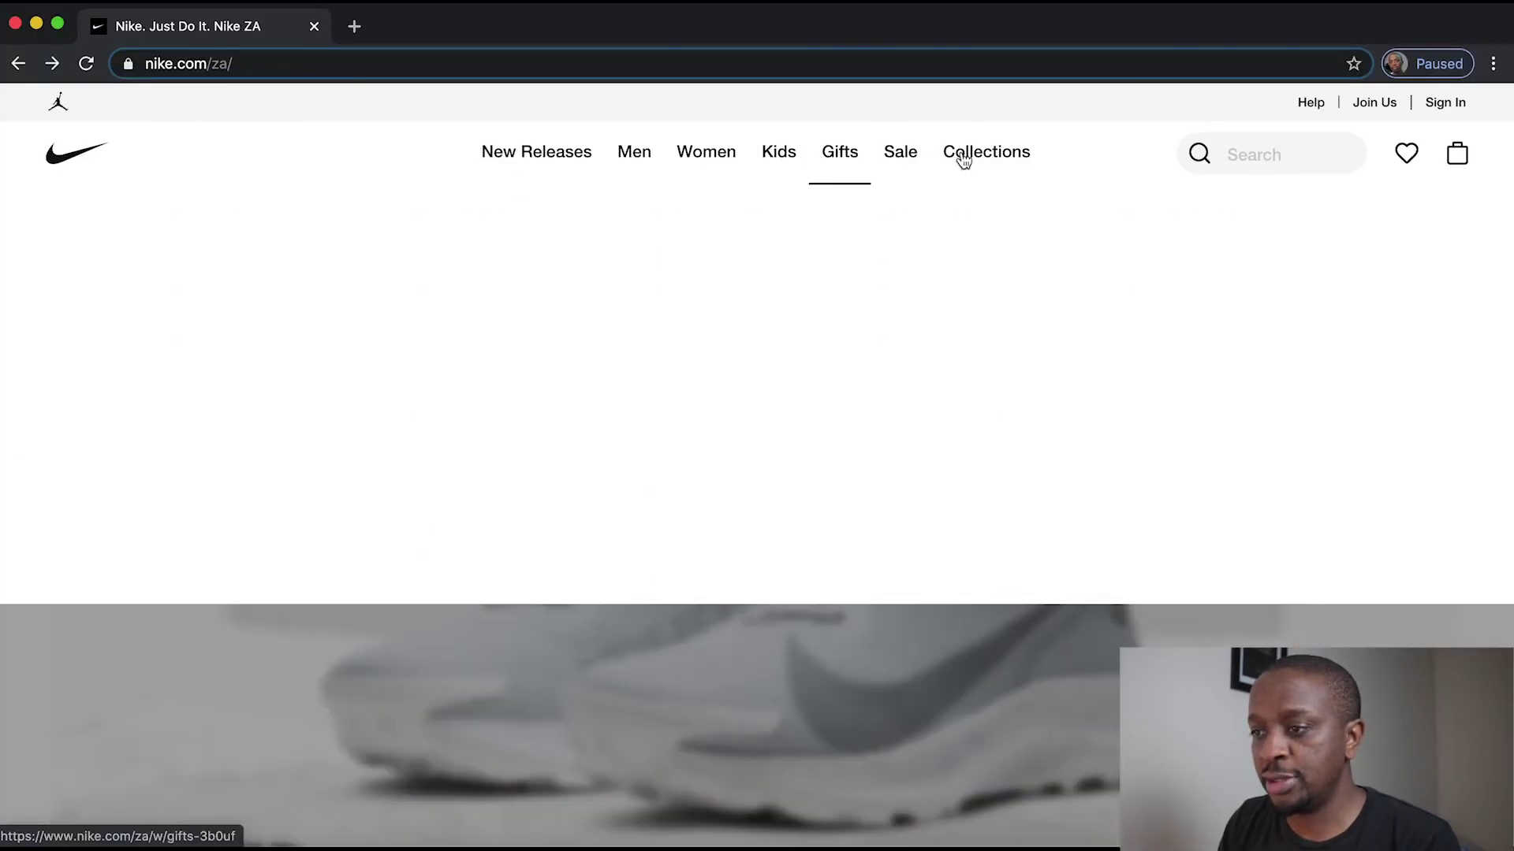
# Step: Add another cell copy farther along the nav row and select all seven nav cells
pyautogui.moveTo(980, 159)
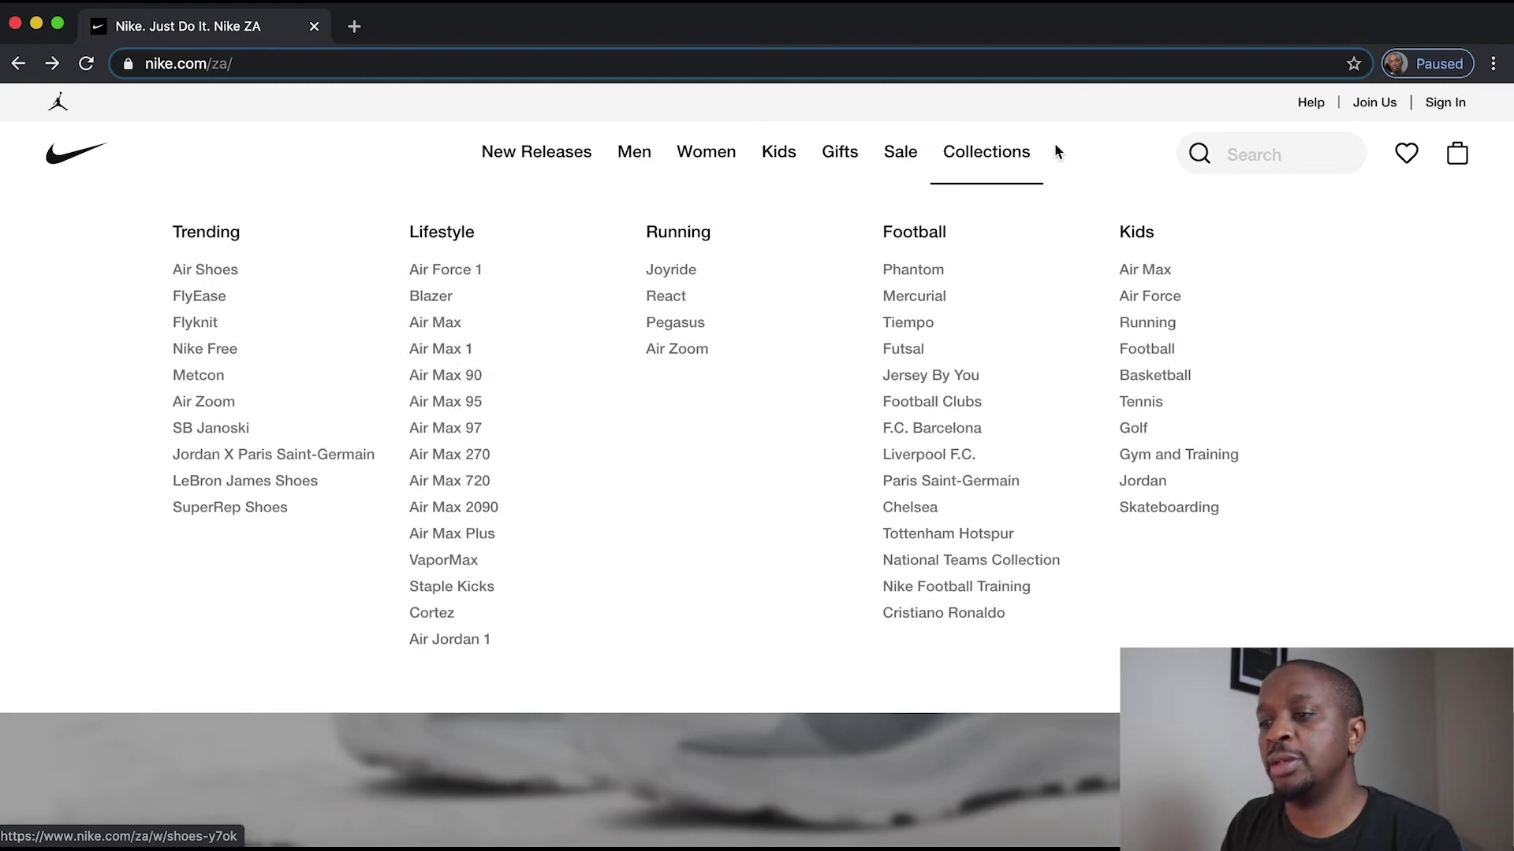
pyautogui.press('super+Tab')
pyautogui.moveTo(646, 319); pyautogui.dragTo(1017, 316)
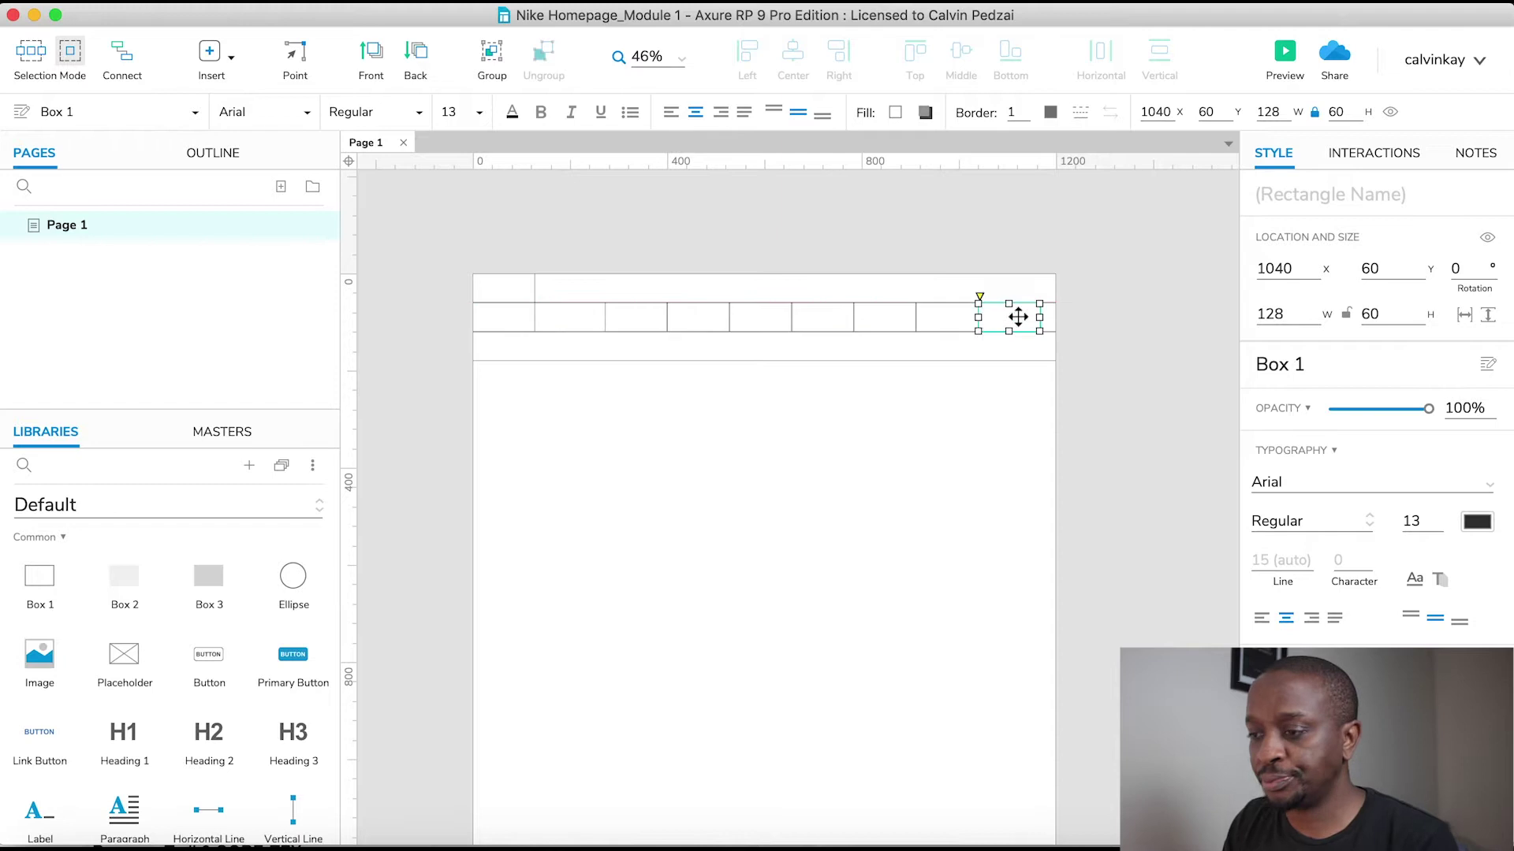
pyautogui.keyDown('shift'); pyautogui.click(940, 318); pyautogui.keyUp('shift')
pyautogui.keyDown('shift'); pyautogui.click(867, 318); pyautogui.keyUp('shift')
pyautogui.keyDown('shift'); pyautogui.click(812, 317); pyautogui.keyUp('shift')
pyautogui.keyDown('shift'); pyautogui.click(748, 317); pyautogui.keyUp('shift')
pyautogui.keyDown('shift'); pyautogui.click(678, 318); pyautogui.keyUp('shift')
pyautogui.keyDown('shift'); pyautogui.click(628, 316); pyautogui.keyUp('shift')
# Step: Shift and resize the seven nav cells to 85 wide each, starting at x 257
pyautogui.moveTo(880, 321); pyautogui.dragTo(848, 321)
pyautogui.moveTo(1006, 319); pyautogui.dragTo(885, 318)
pyautogui.moveTo(570, 317); pyautogui.dragTo(597, 319)
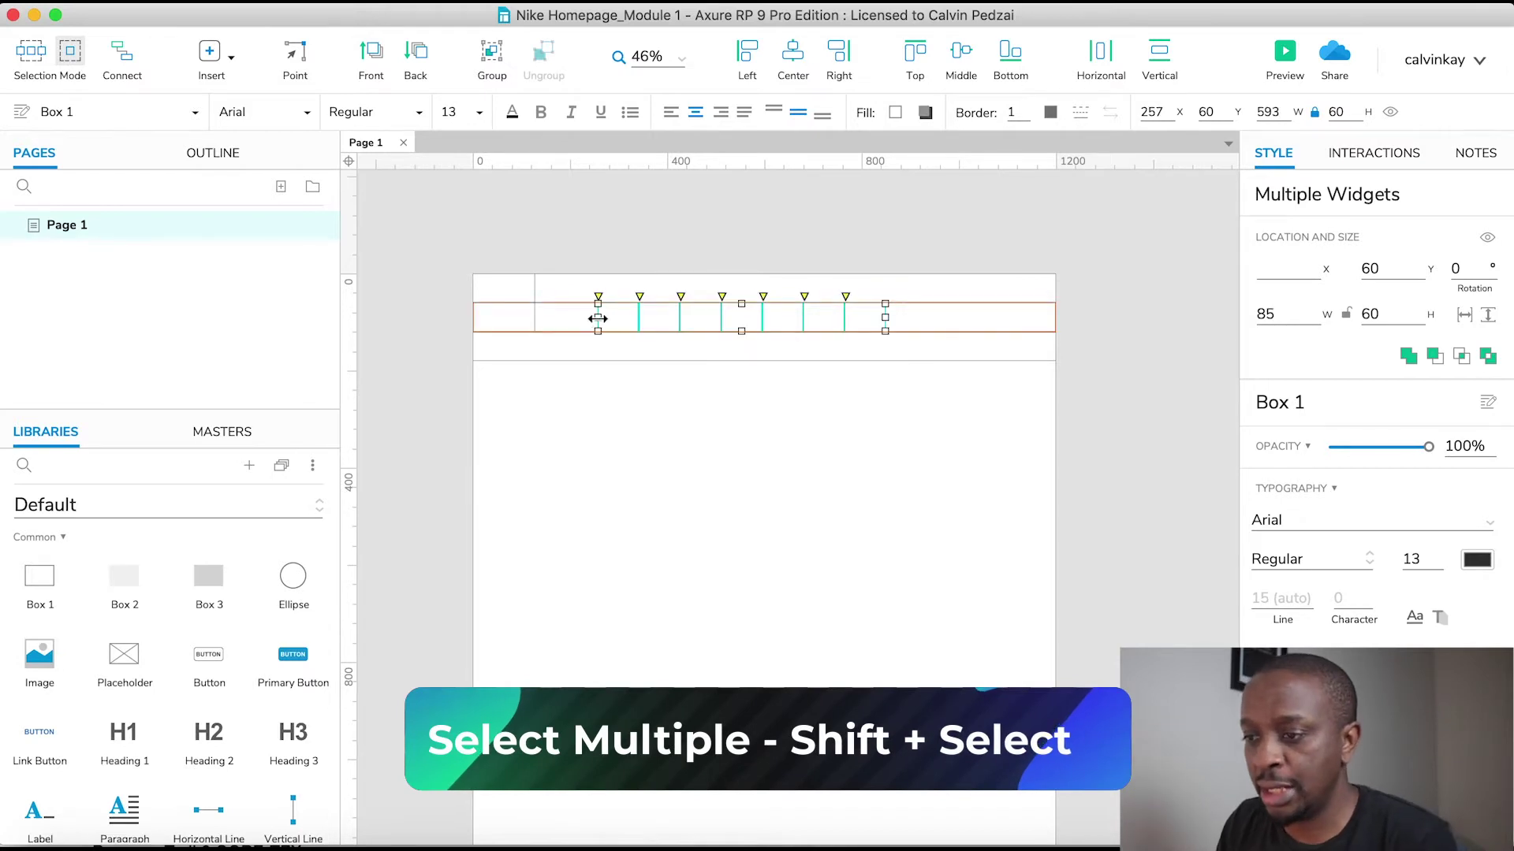
pyautogui.click(826, 240)
pyautogui.click(615, 316)
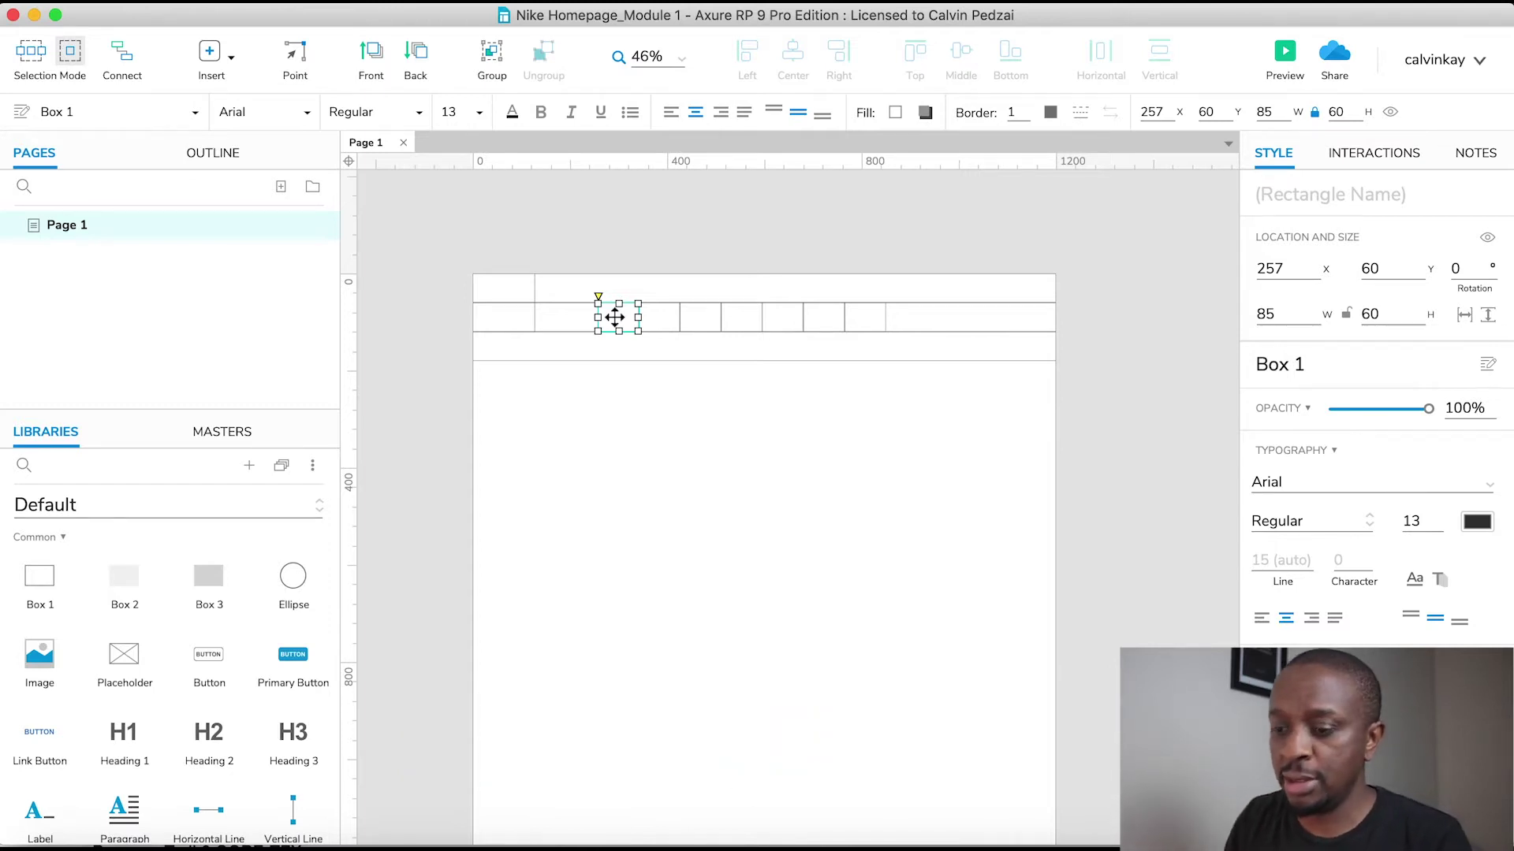
# Step: Label the first three nav cells New Releases, Men and Women
pyautogui.doubleClick(615, 317)
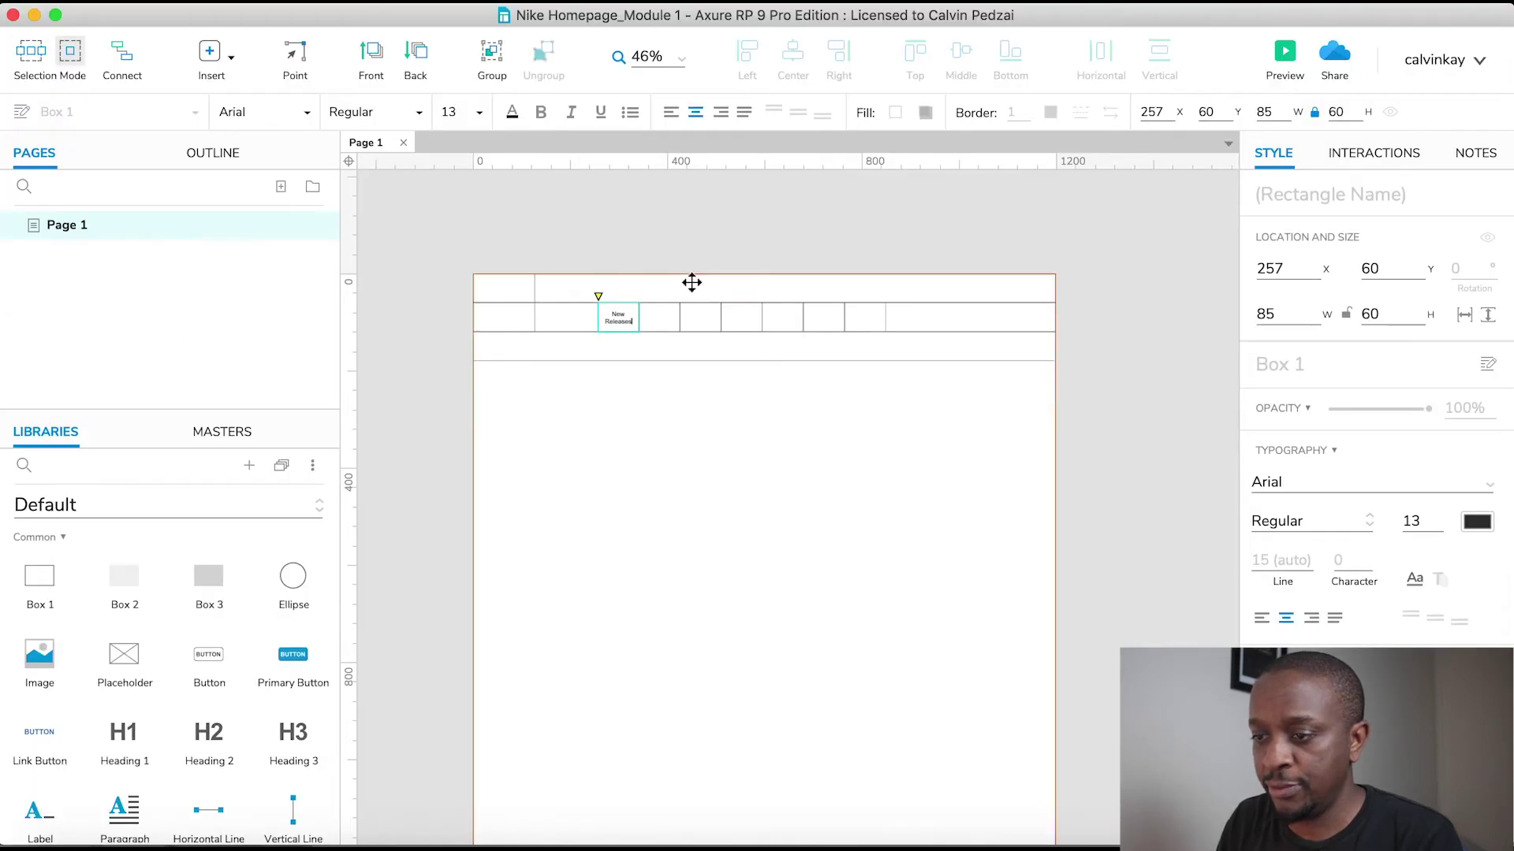
pyautogui.click(667, 319)
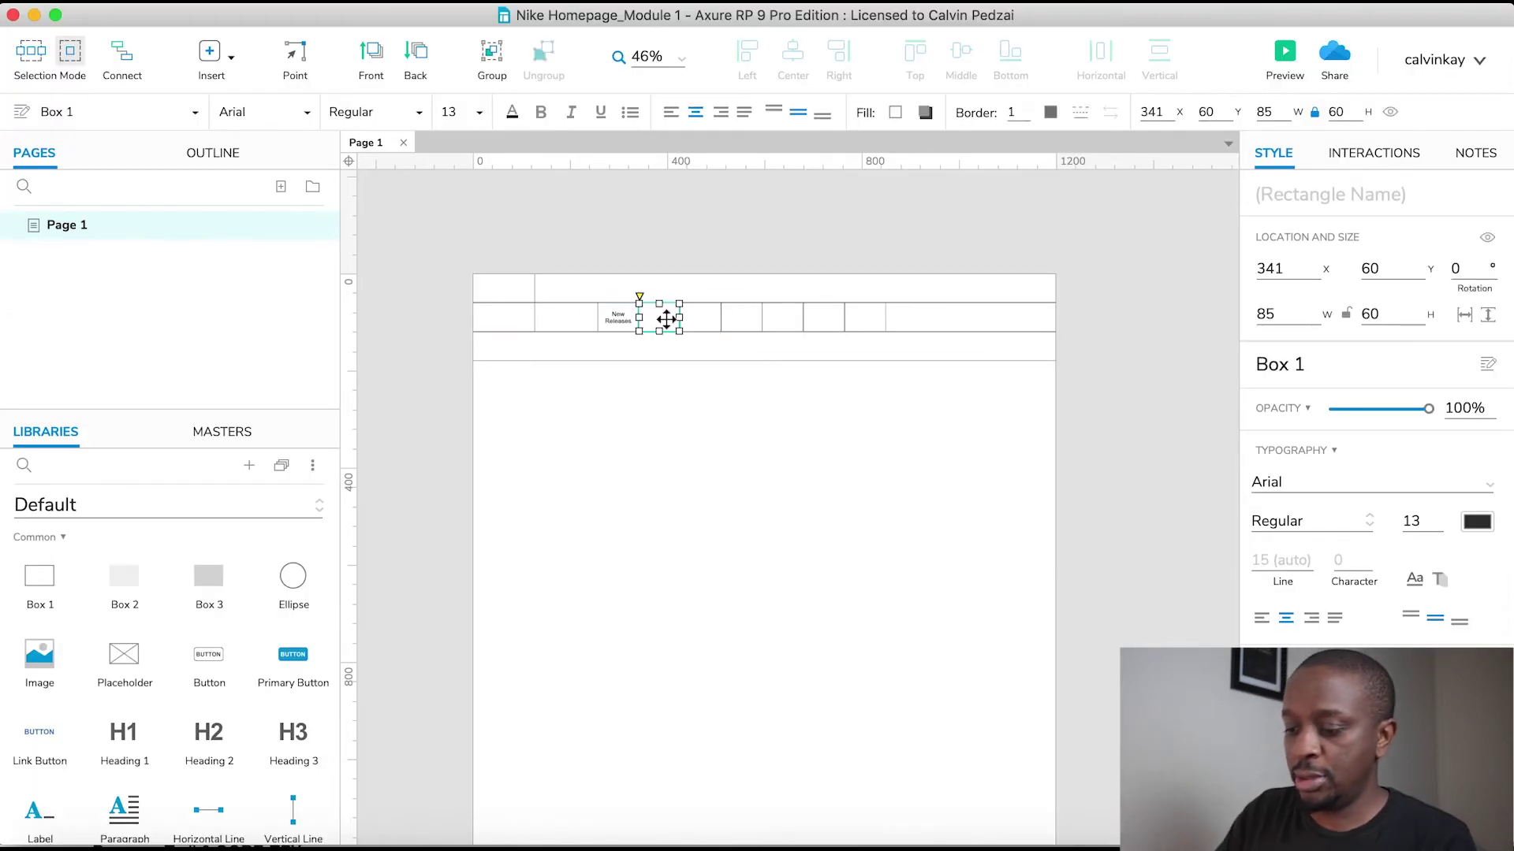
pyautogui.write('Men')
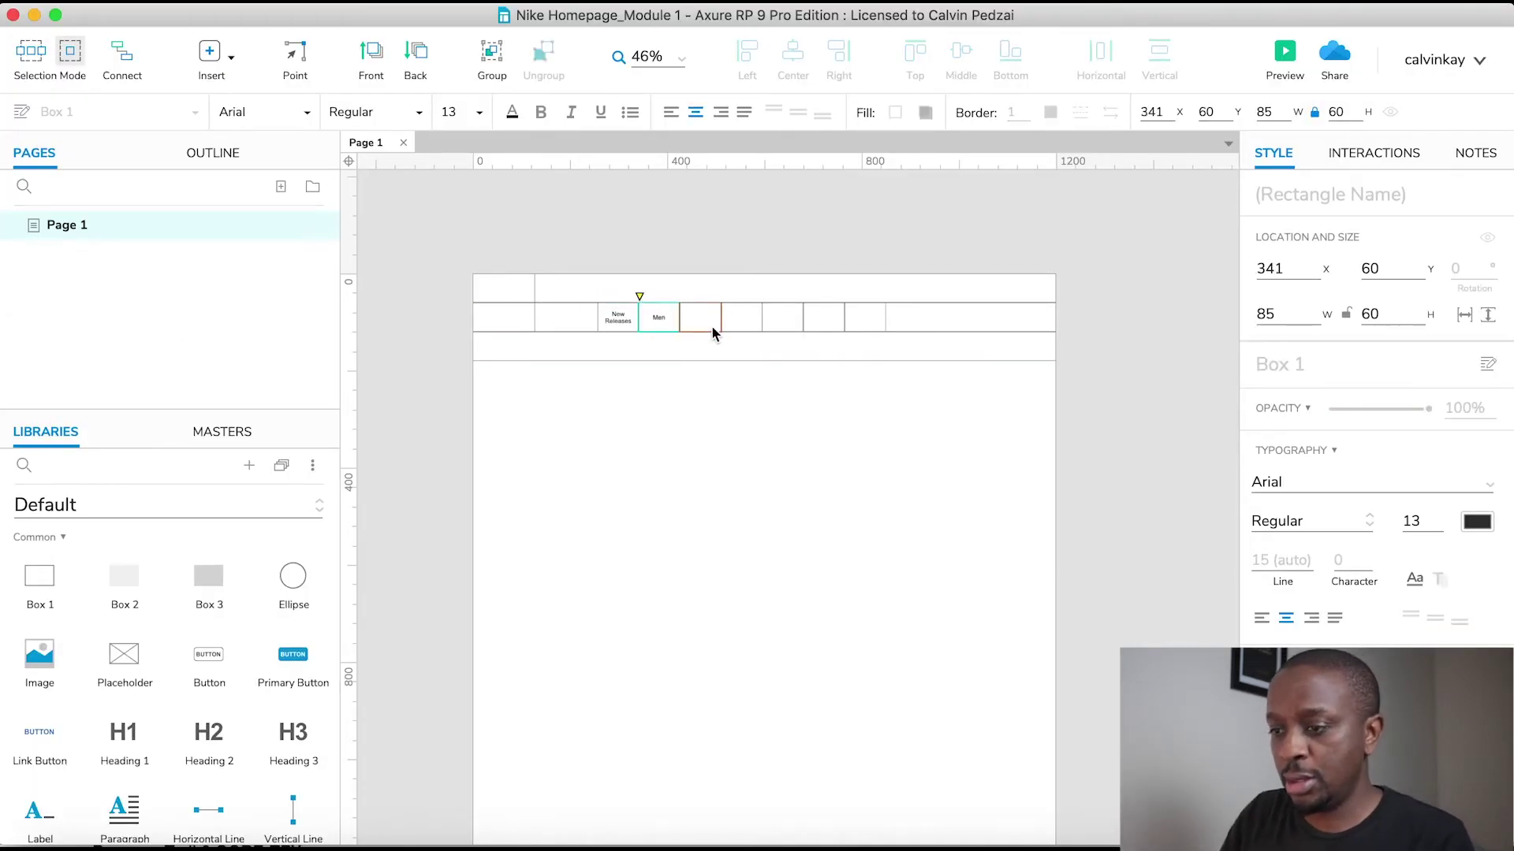
pyautogui.click(713, 335)
pyautogui.click(702, 317)
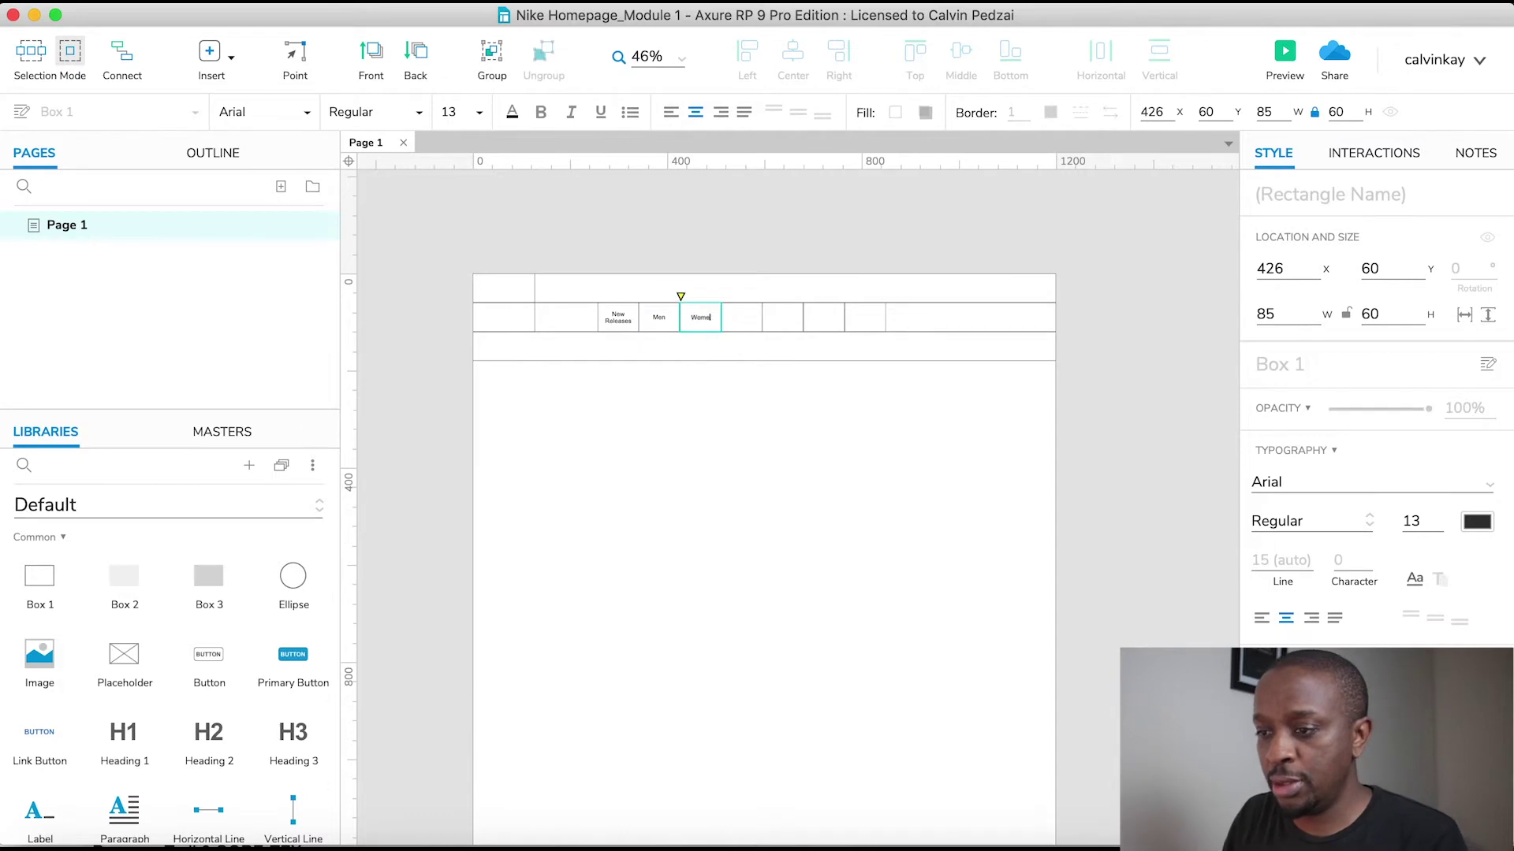
pyautogui.write('Wome')
pyautogui.press('super+Tab')
# Step: Label the remaining nav cells Kids, Gifts, Sale and Collections
pyautogui.press('super+Tab')
pyautogui.write('n')
pyautogui.click(740, 316)
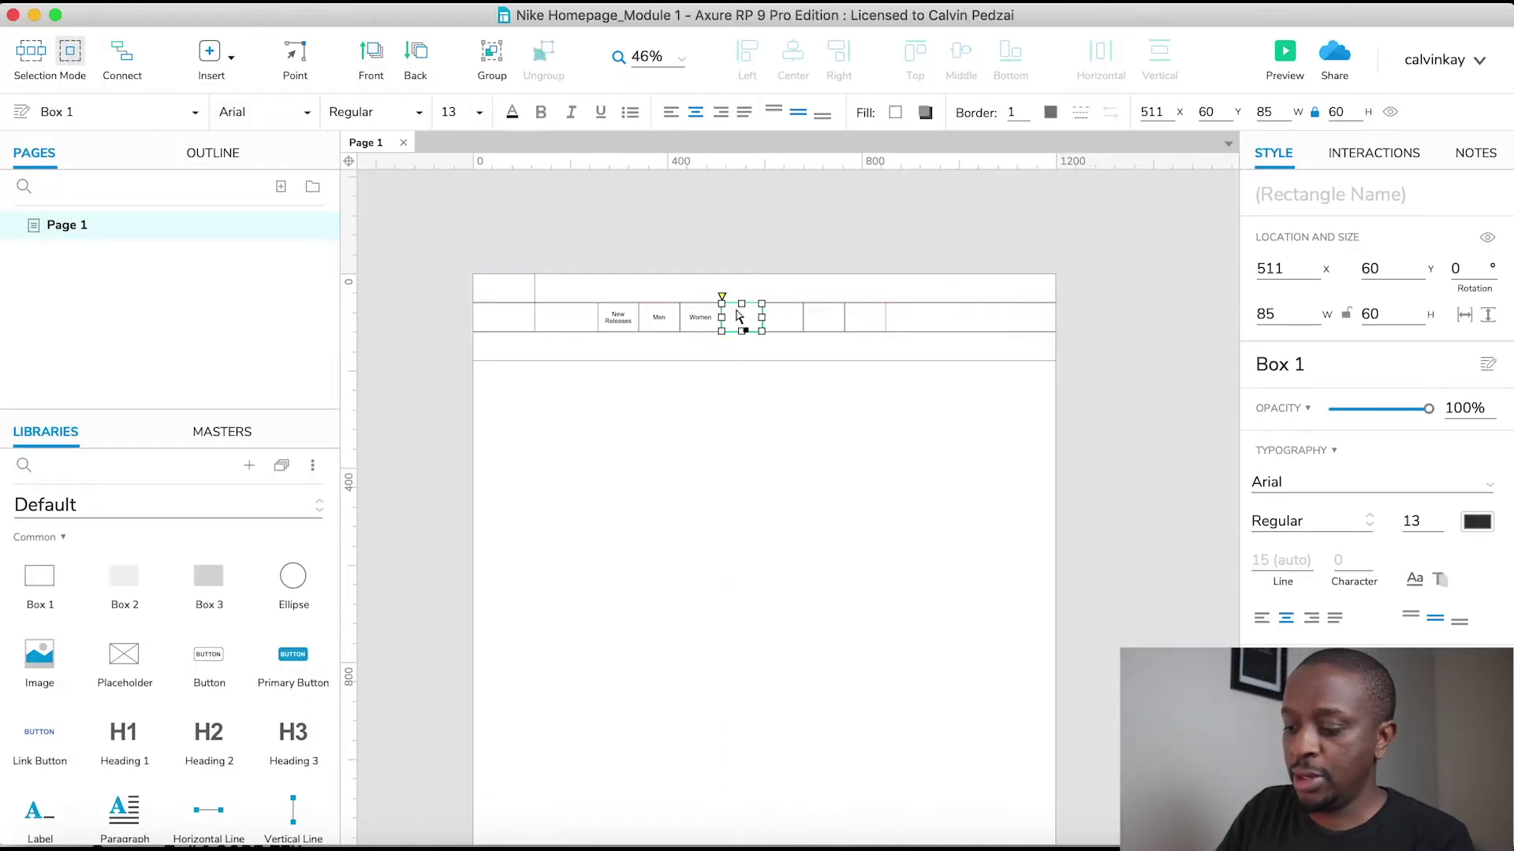
pyautogui.click(739, 316)
pyautogui.write('Kids')
pyautogui.press('super+Tab')
pyautogui.press('super+Tab')
pyautogui.click(780, 317)
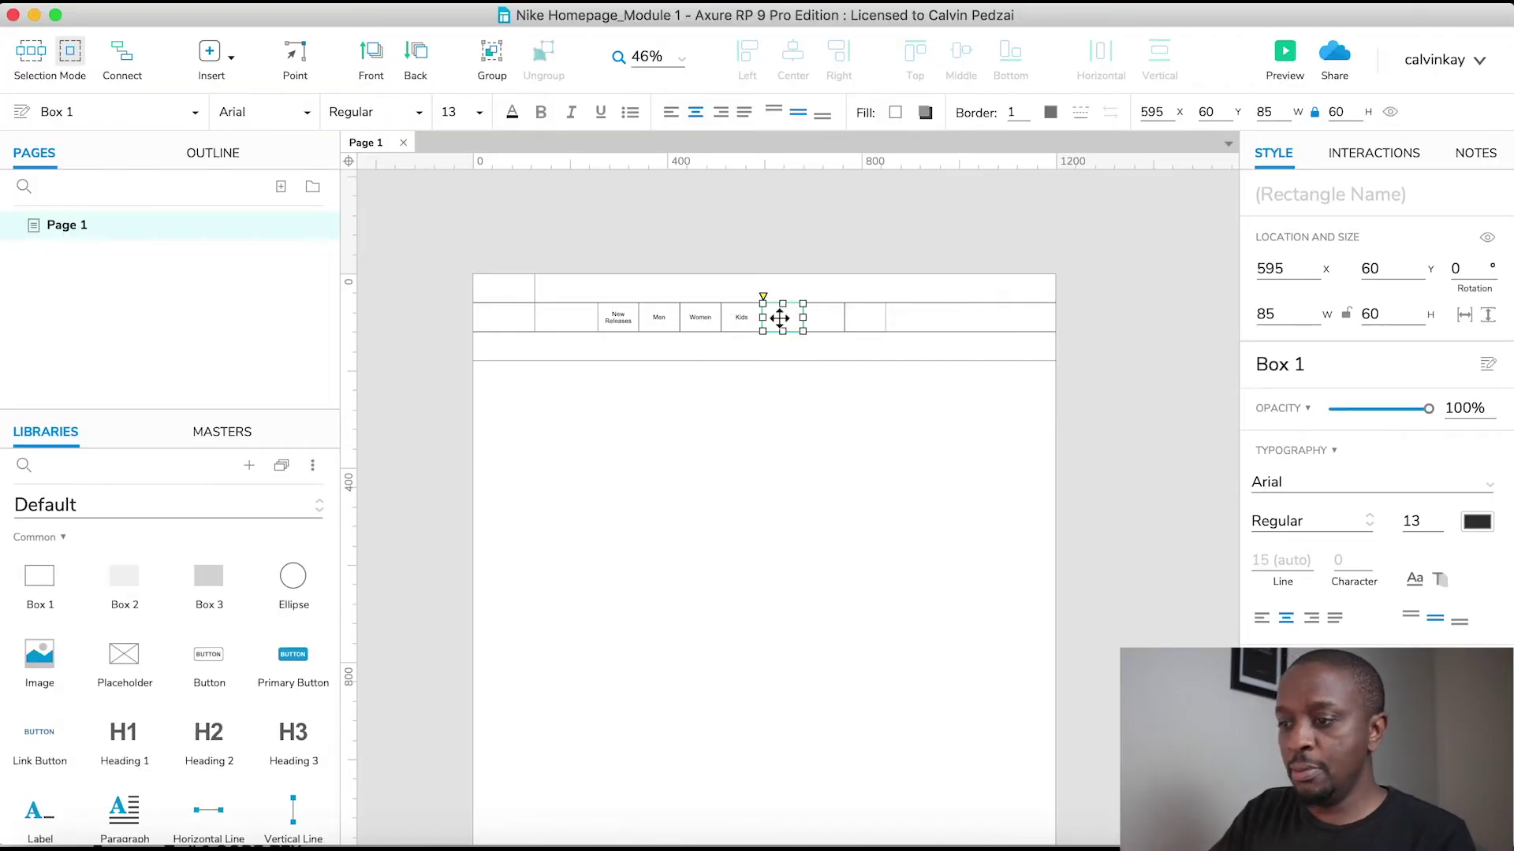
pyautogui.click(779, 318)
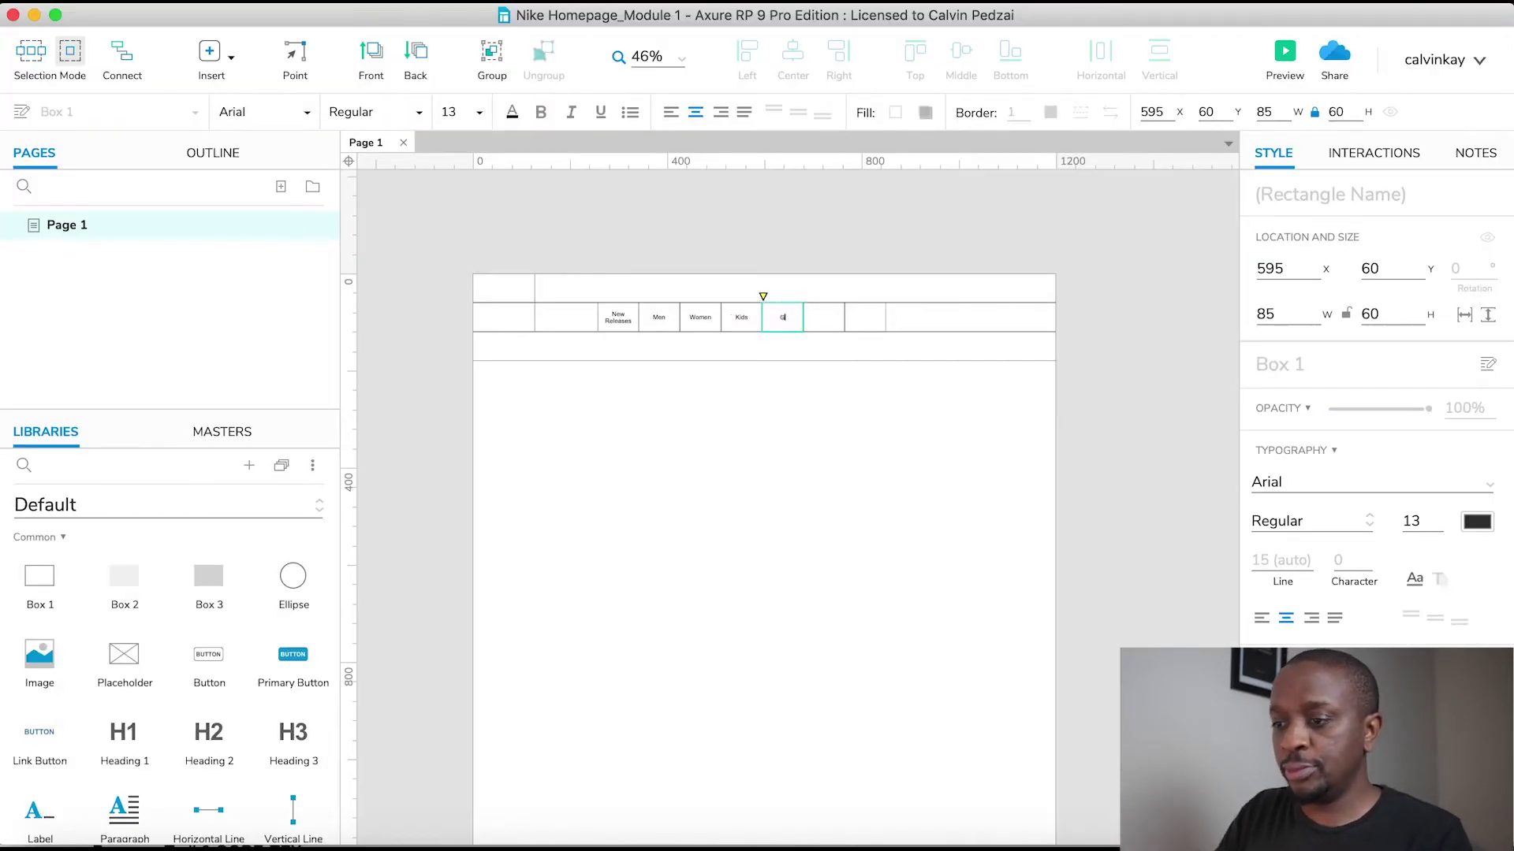
pyautogui.press('super+Tab')
pyautogui.press('super+Tab')
pyautogui.click(814, 325)
pyautogui.click(813, 326)
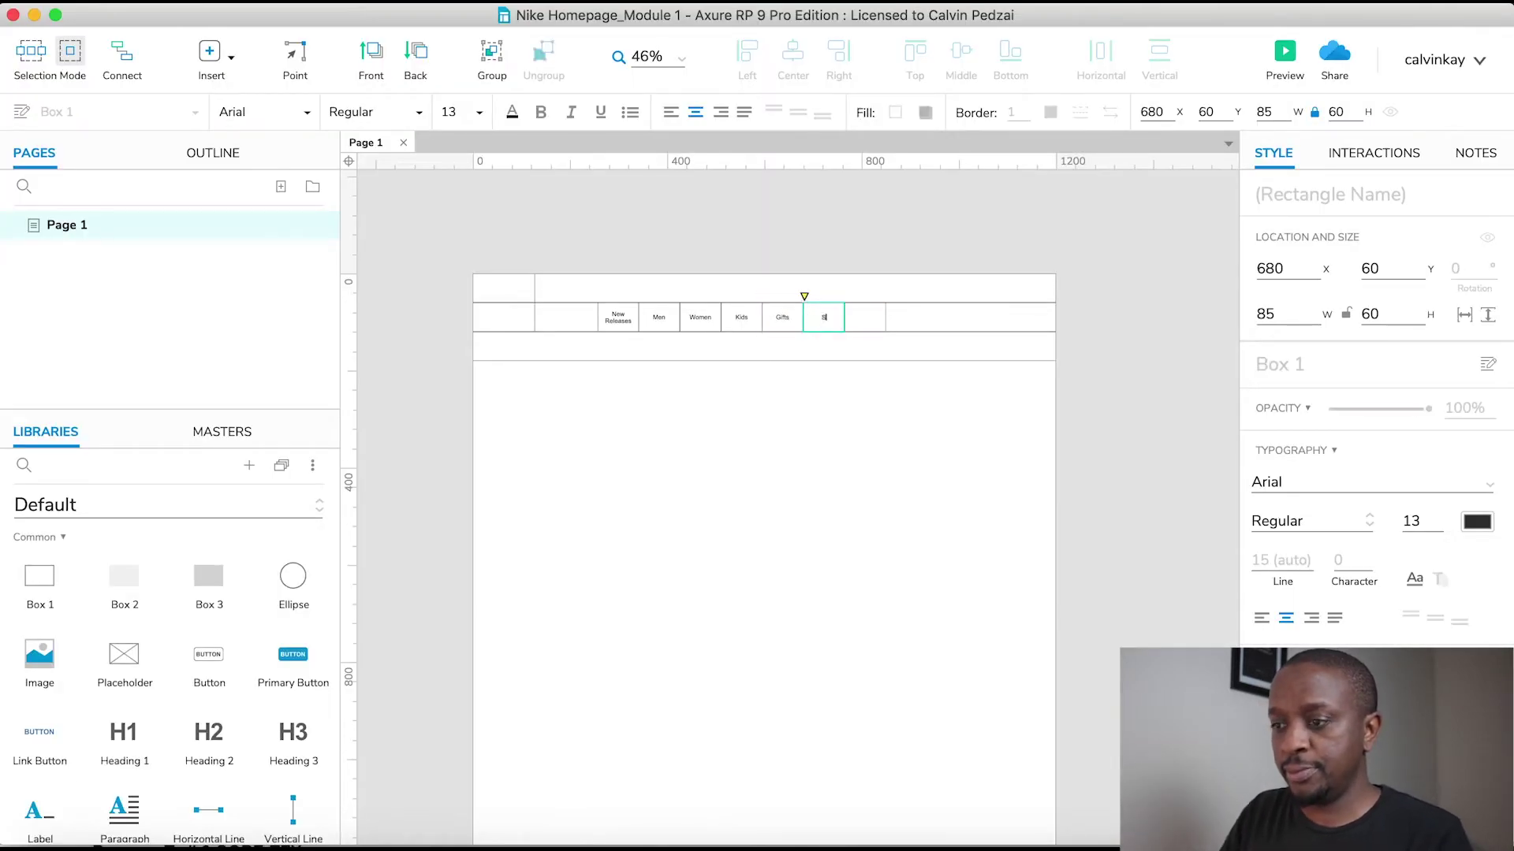
pyautogui.press('super+Tab')
pyautogui.press('super+Tab')
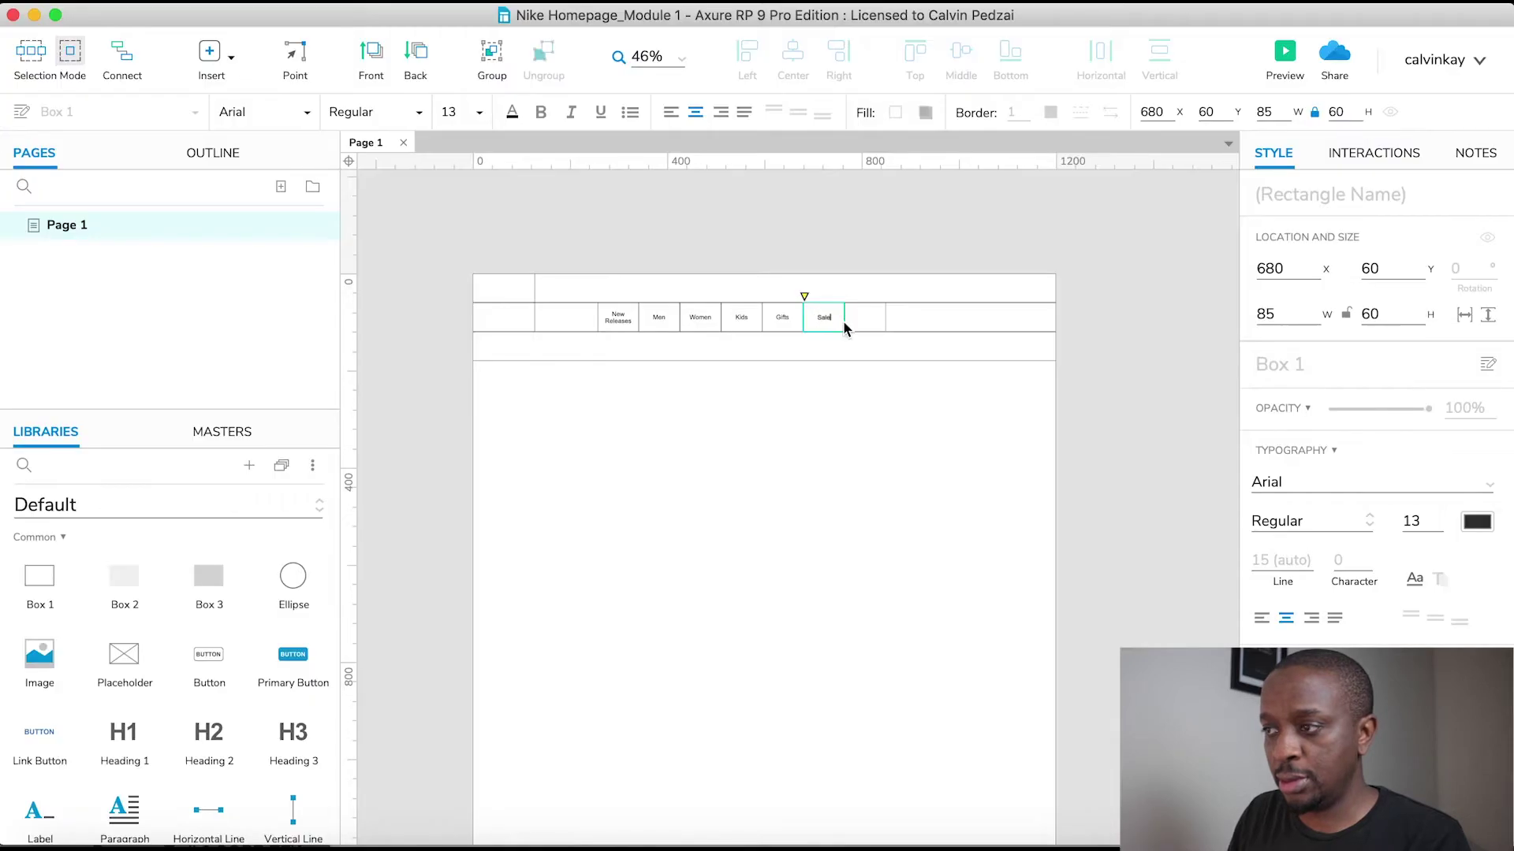
pyautogui.click(871, 317)
pyautogui.press('Return')
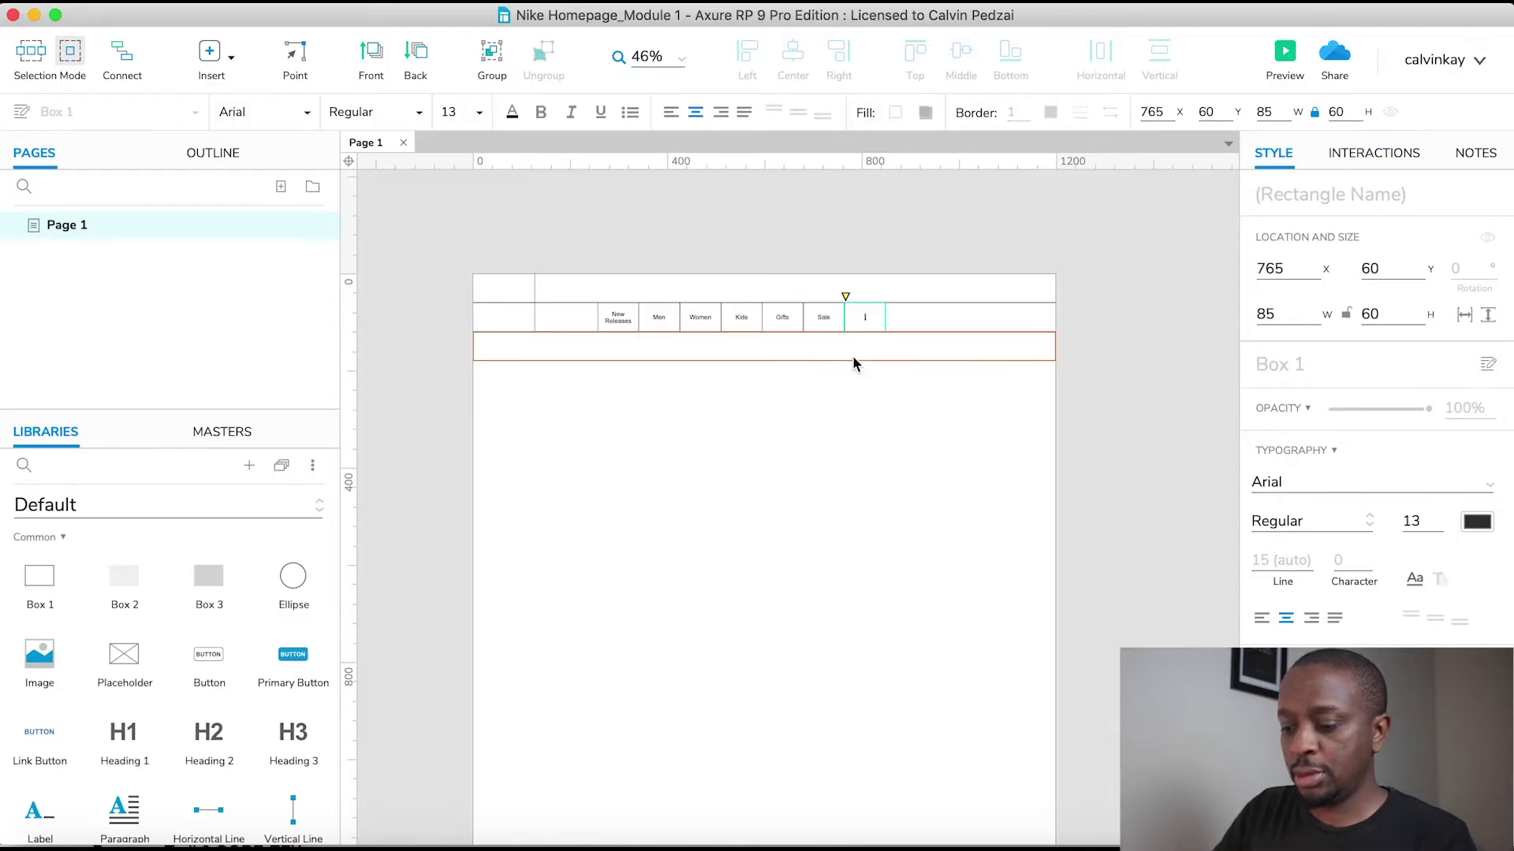
pyautogui.write('Collections')
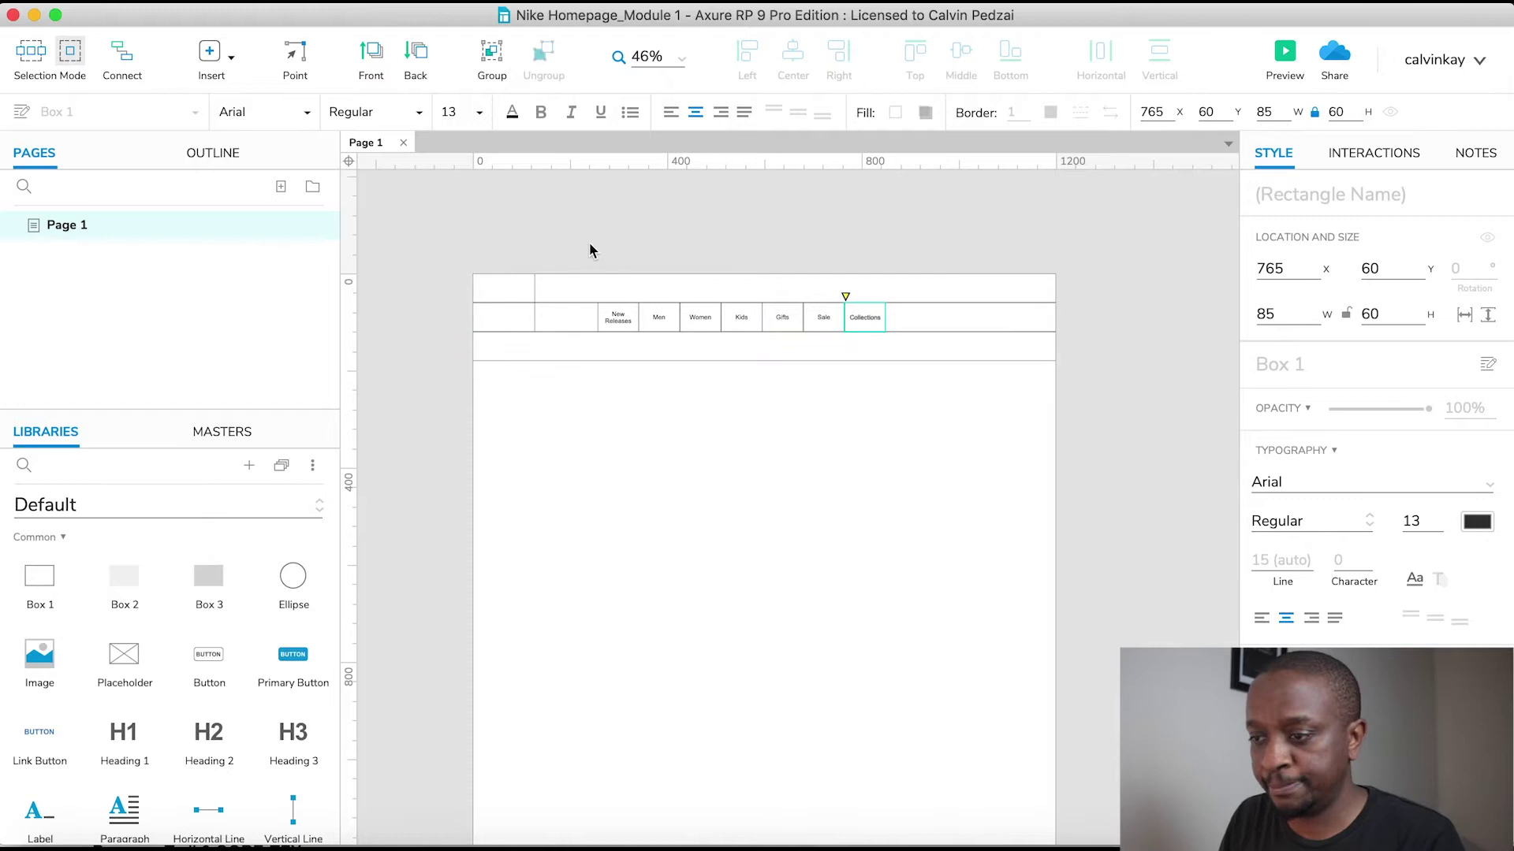
# Step: Drag the New Releases cell's left edge out so it becomes 133×60 at x 209
pyautogui.click(588, 246)
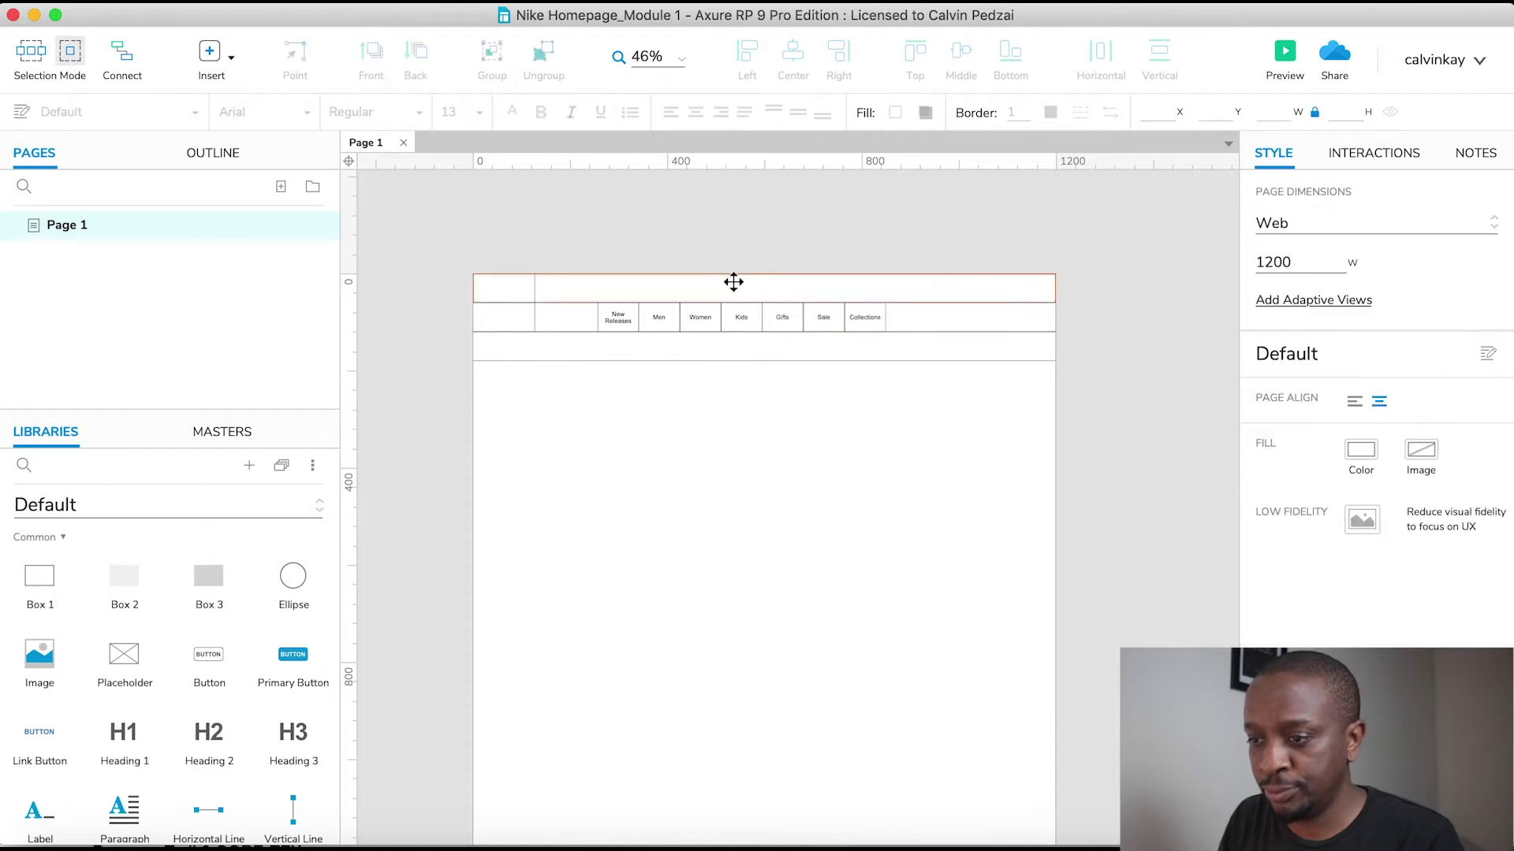
pyautogui.click(630, 315)
pyautogui.moveTo(599, 318); pyautogui.dragTo(598, 318)
pyautogui.scroll(6, 598, 317)
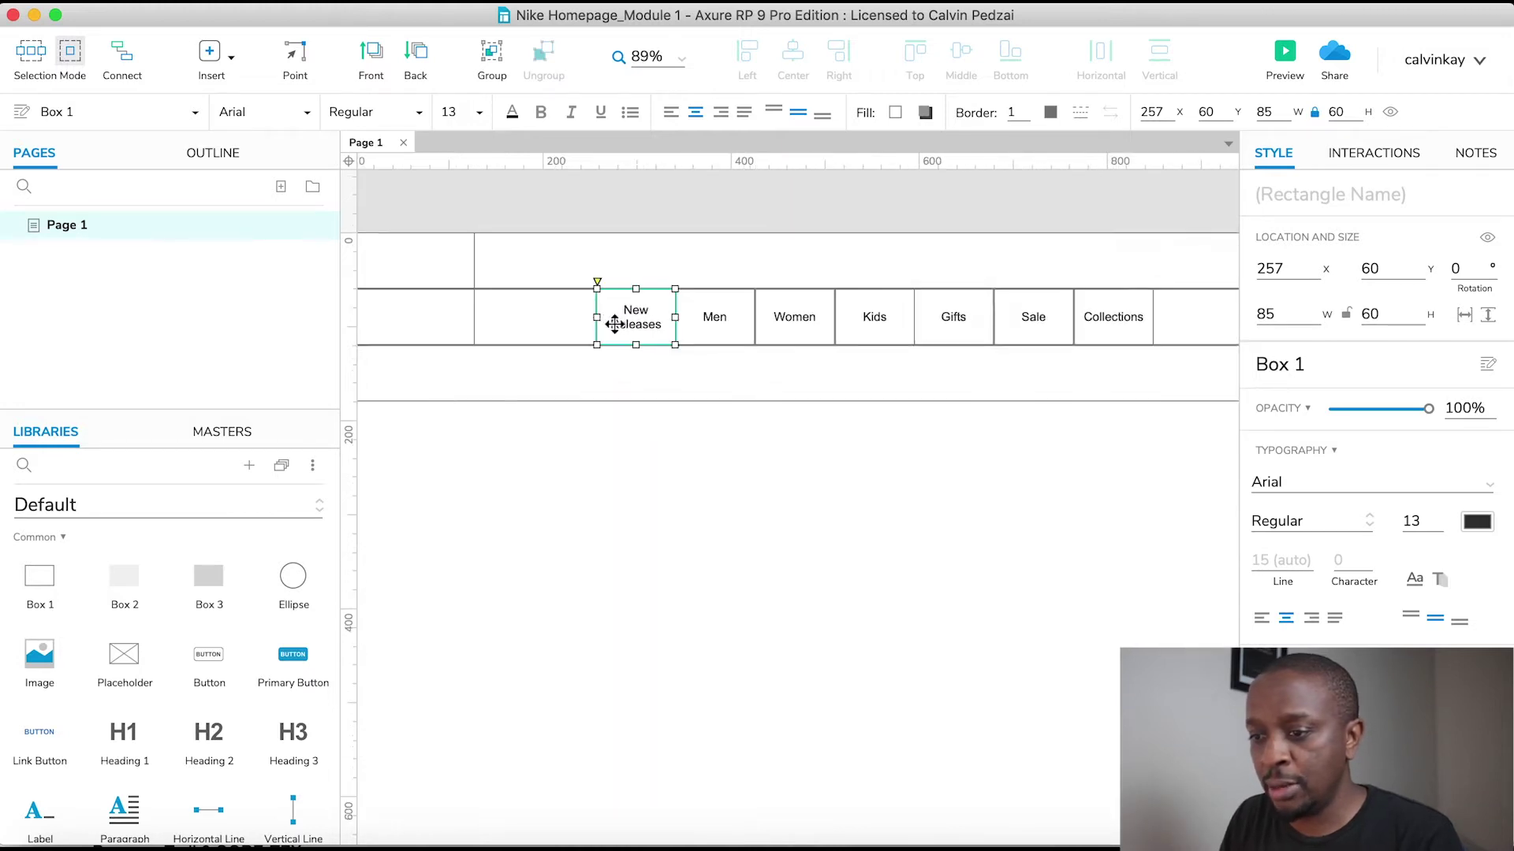
pyautogui.moveTo(596, 316); pyautogui.dragTo(547, 314)
pyautogui.scroll(-3, 1036, 439)
pyautogui.scroll(-2, 1036, 439)
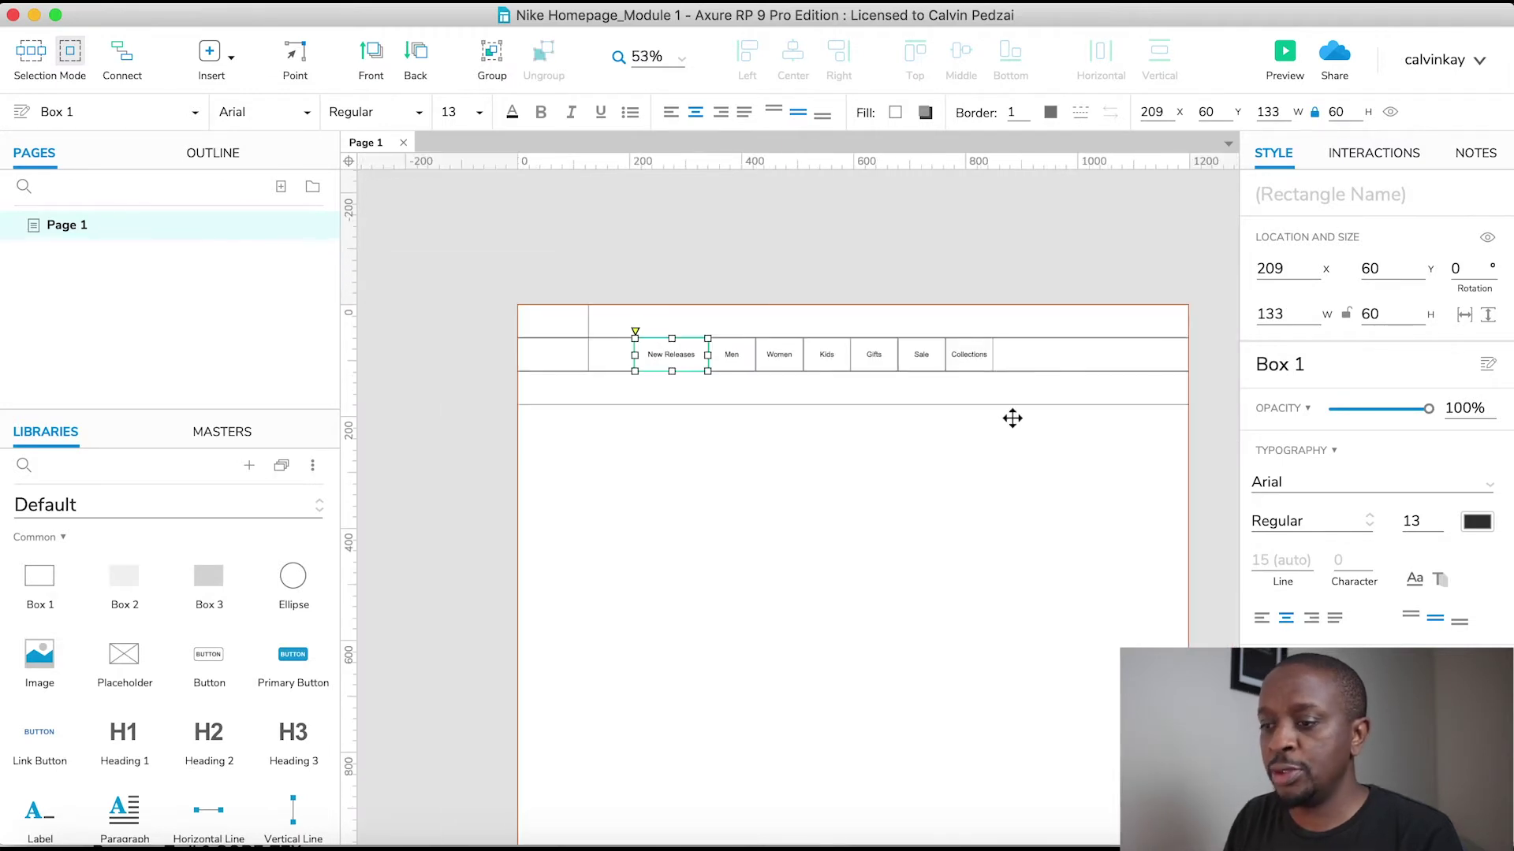
pyautogui.click(806, 273)
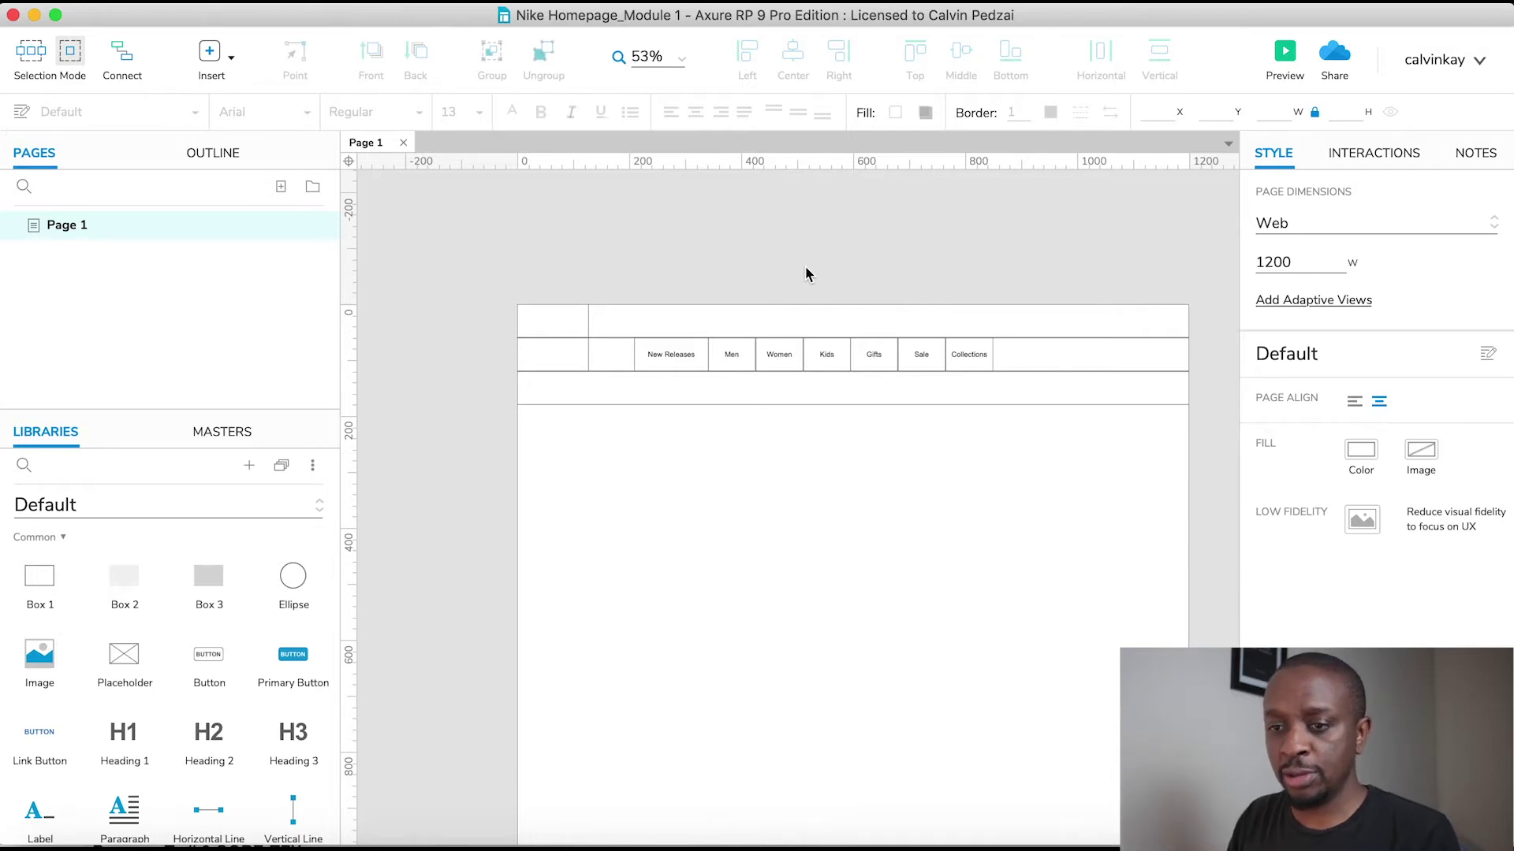
# Step: Scroll the Nike homepage down to the footer and back up to the header
pyautogui.press('super+Tab')
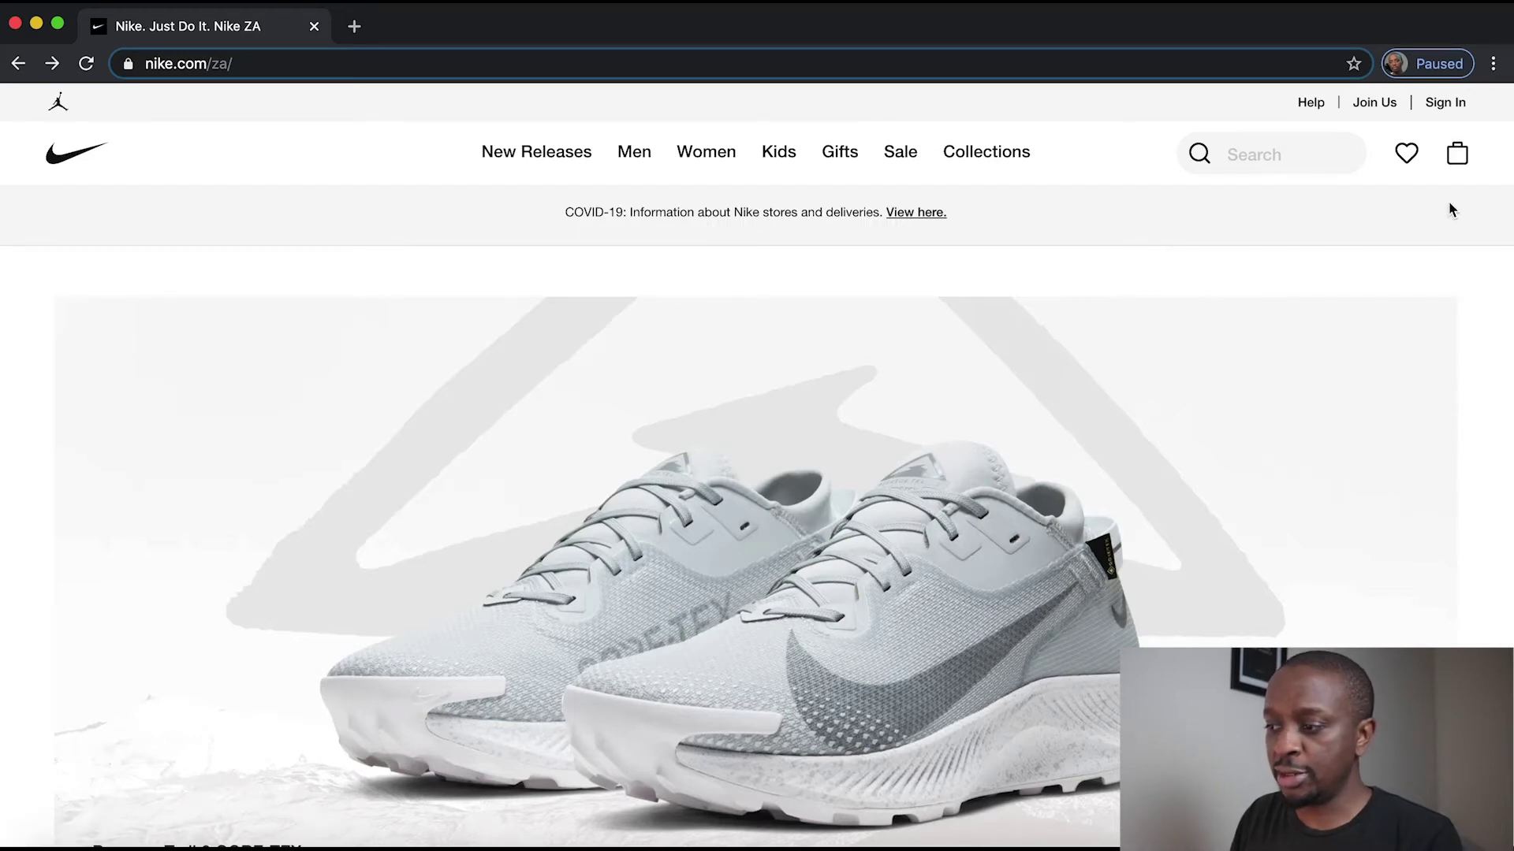
pyautogui.scroll(-20, 1403, 557)
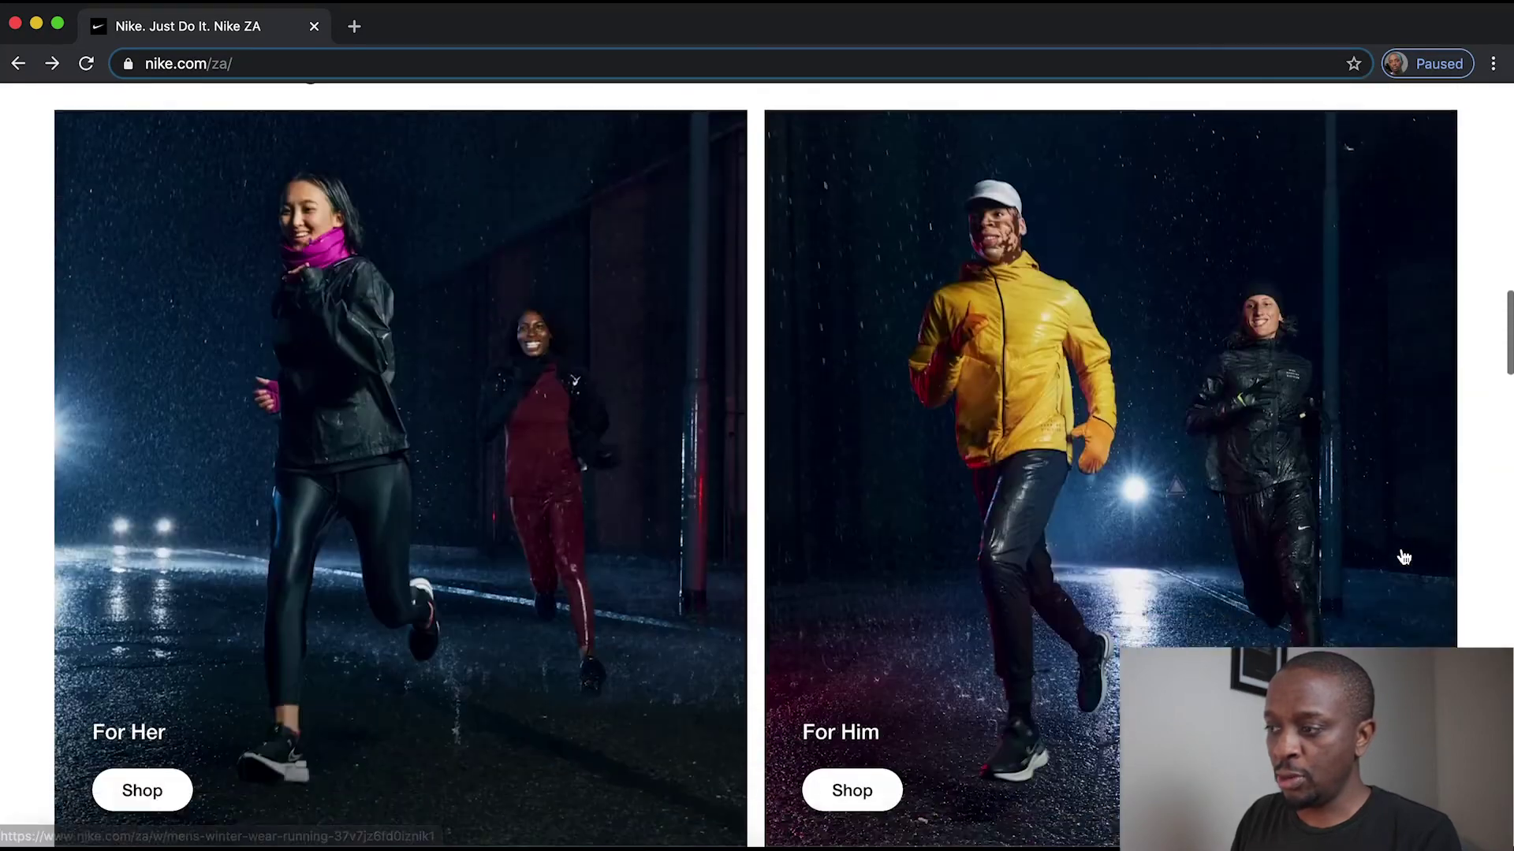
pyautogui.scroll(-4, 1404, 558)
pyautogui.scroll(-8, 1460, 573)
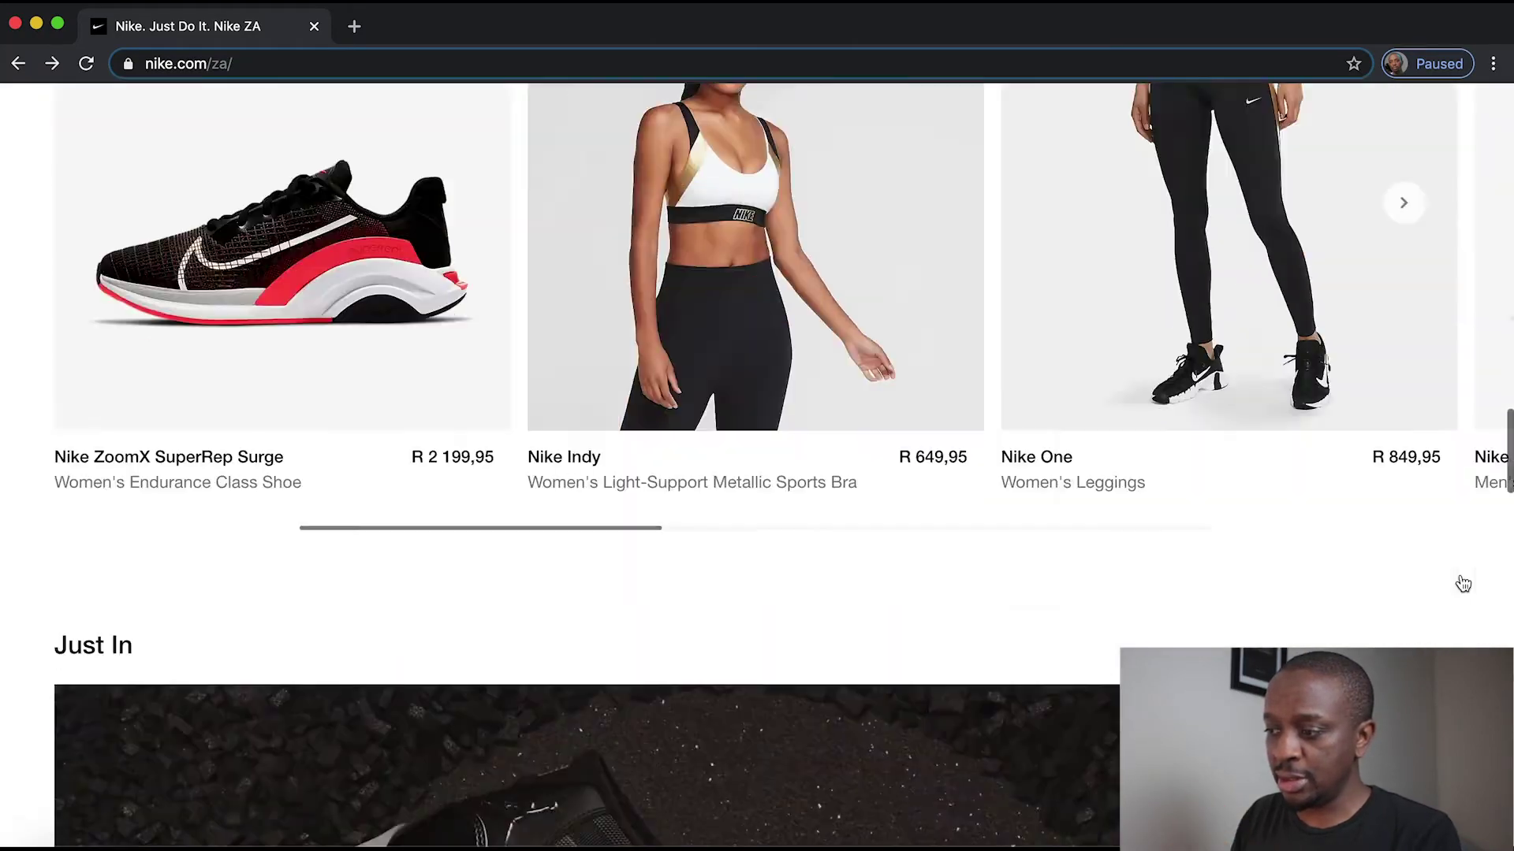
pyautogui.scroll(-20, 1463, 583)
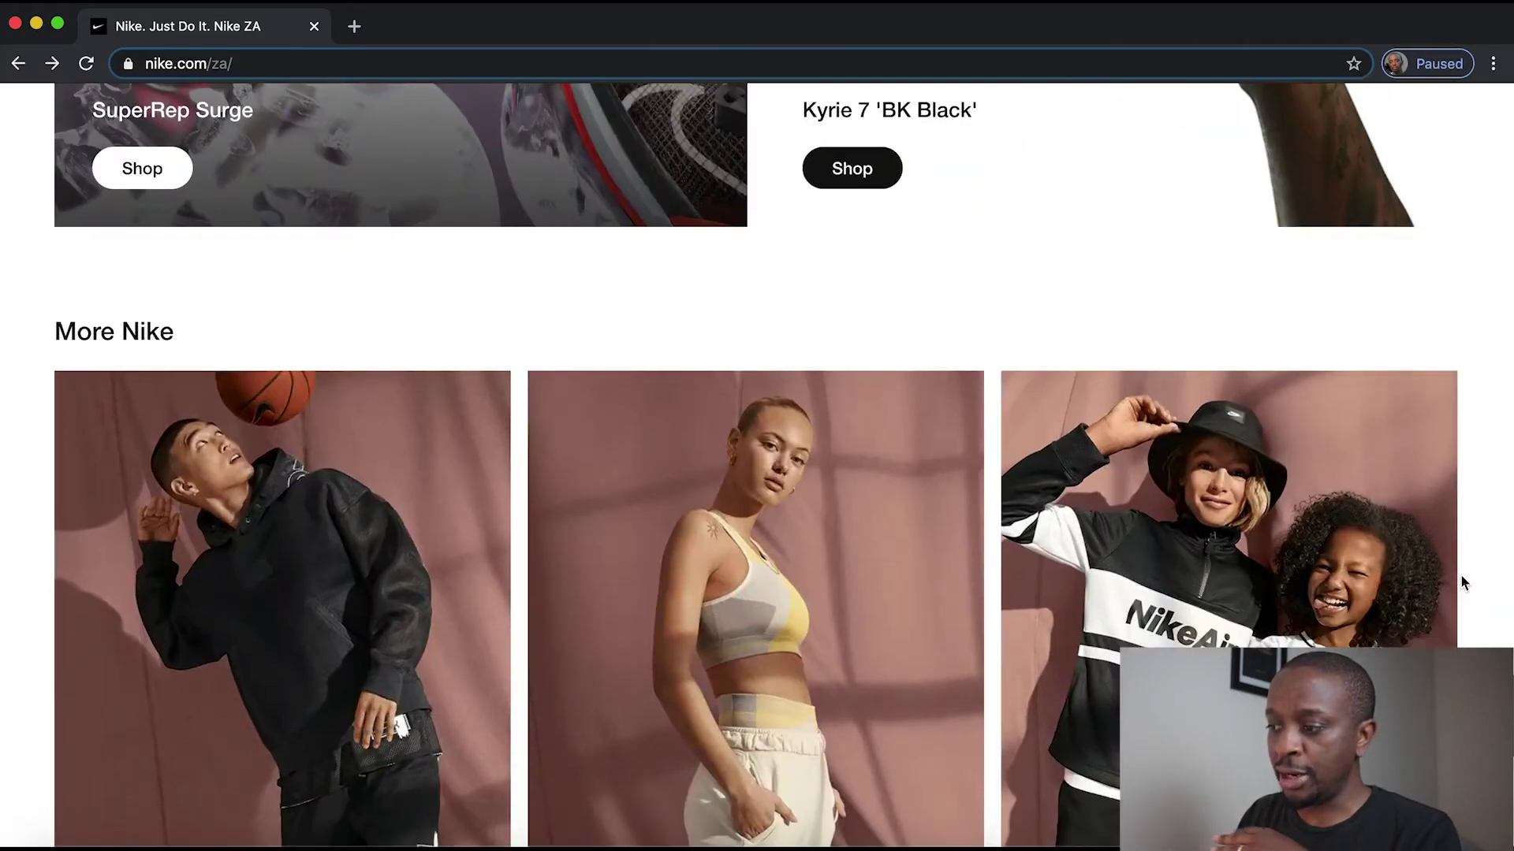
pyautogui.scroll(-15, 1460, 584)
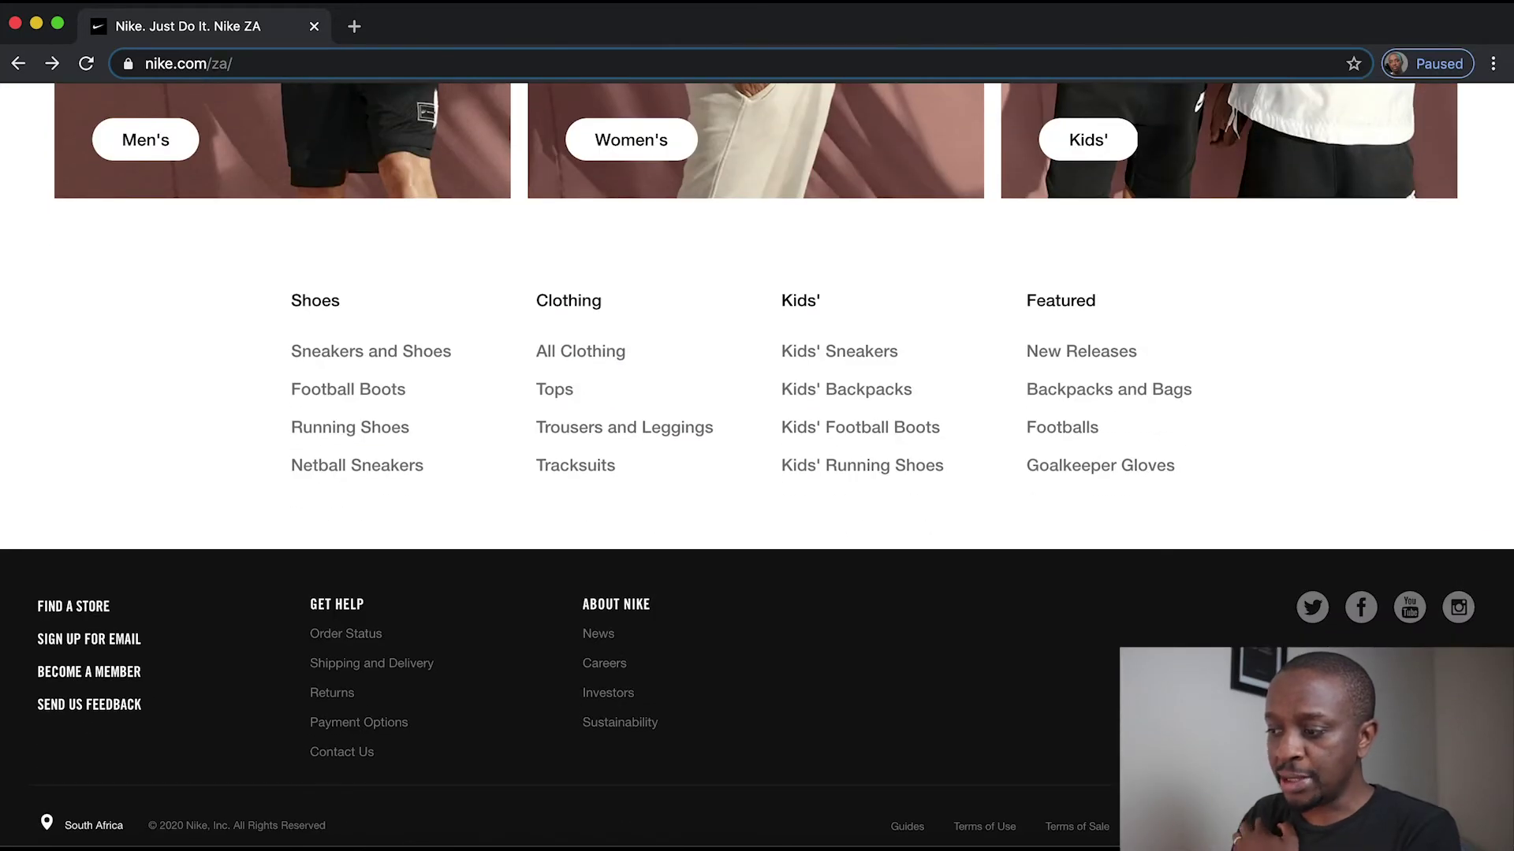
pyautogui.scroll(20, 1470, 263)
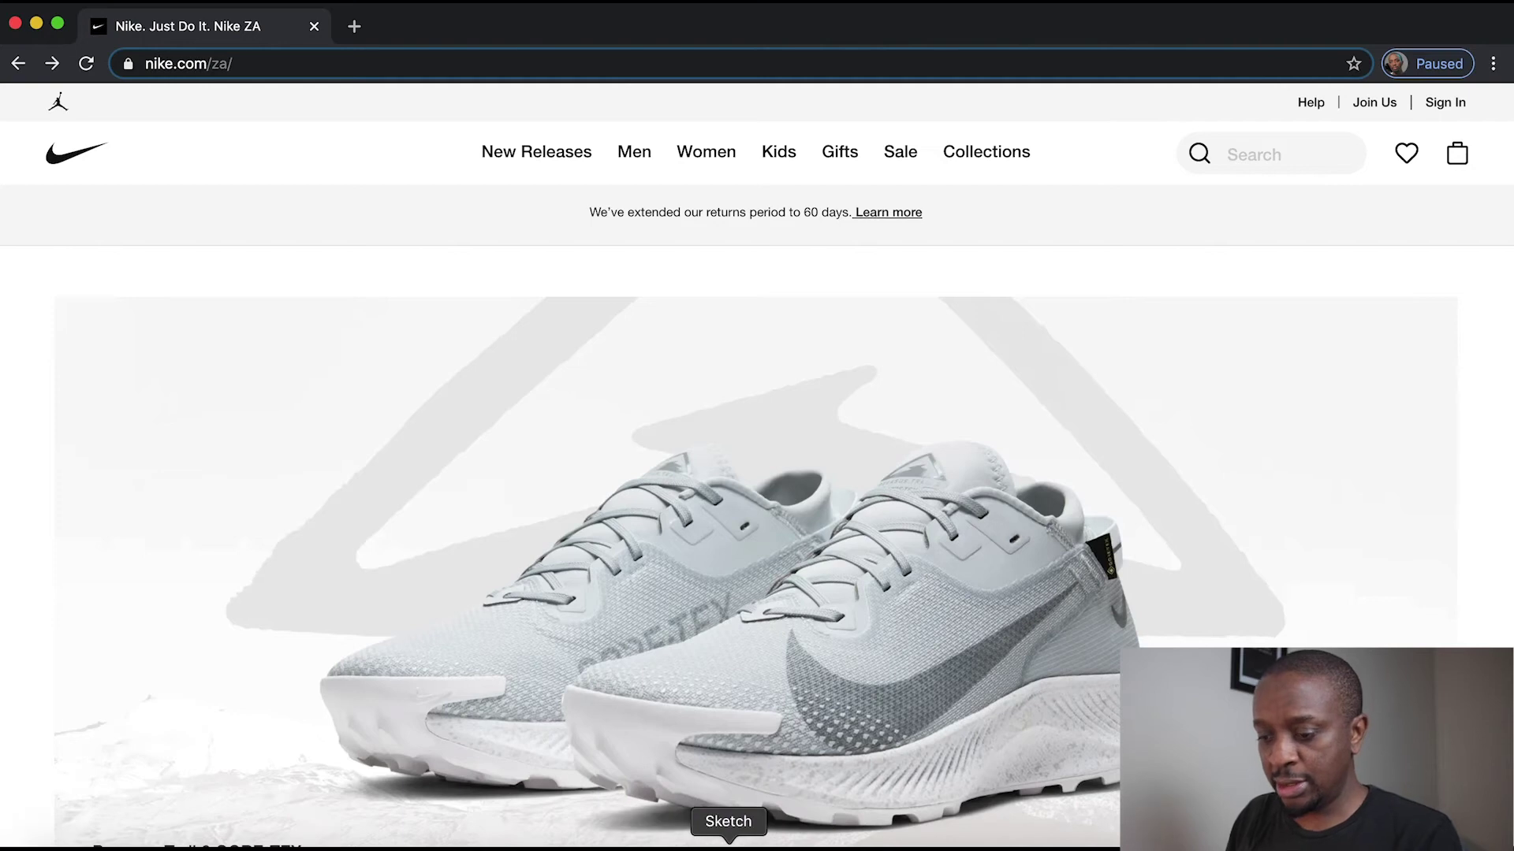
# Step: Add a new box below the header and set its width to 1024
pyautogui.click(762, 842)
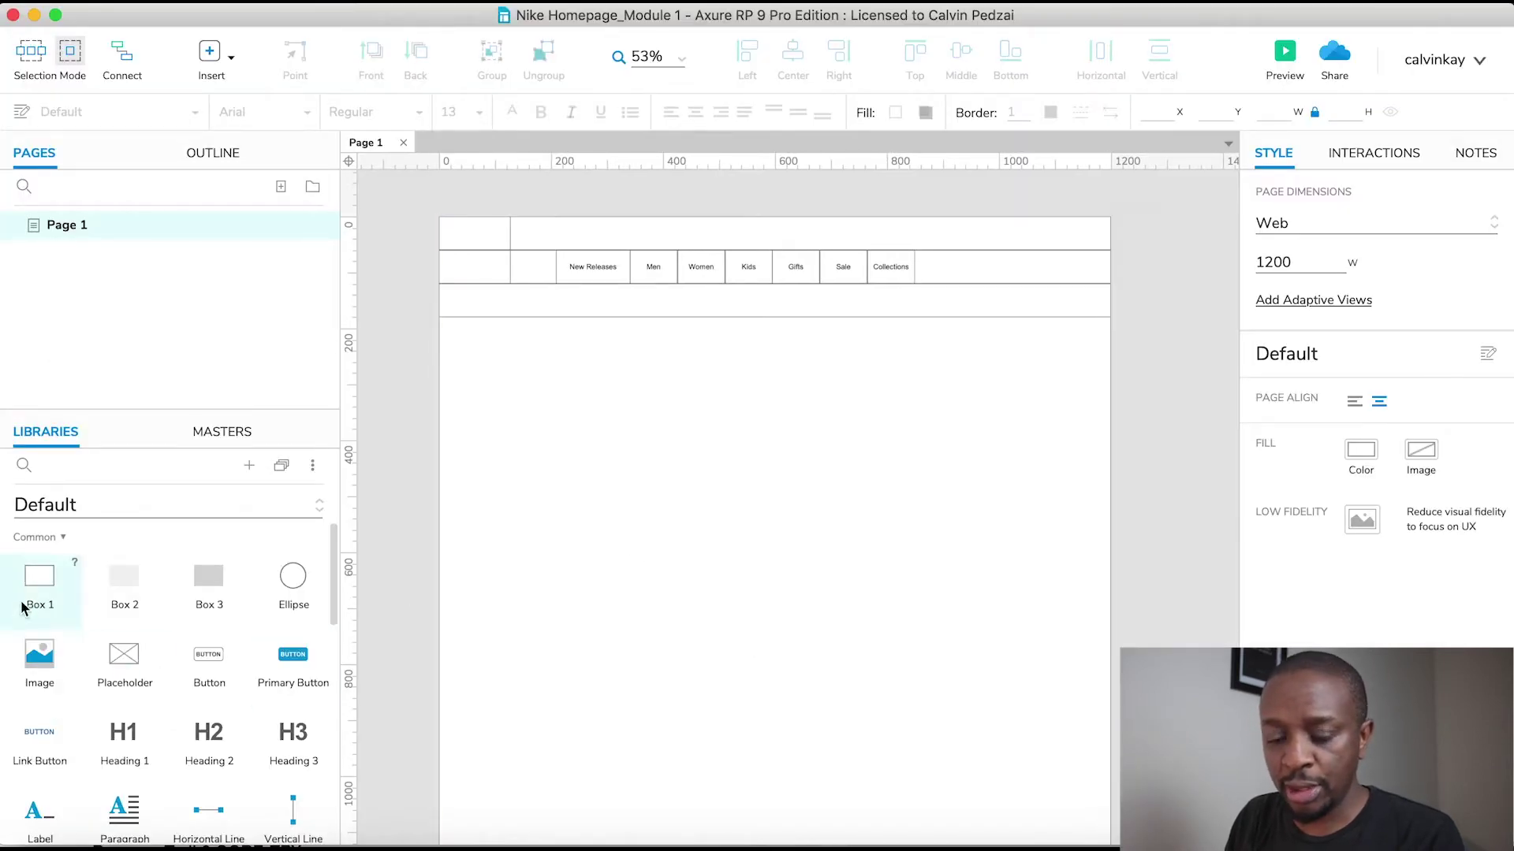
pyautogui.moveTo(35, 587); pyautogui.dragTo(589, 386)
pyautogui.click(1294, 308)
pyautogui.write('1024')
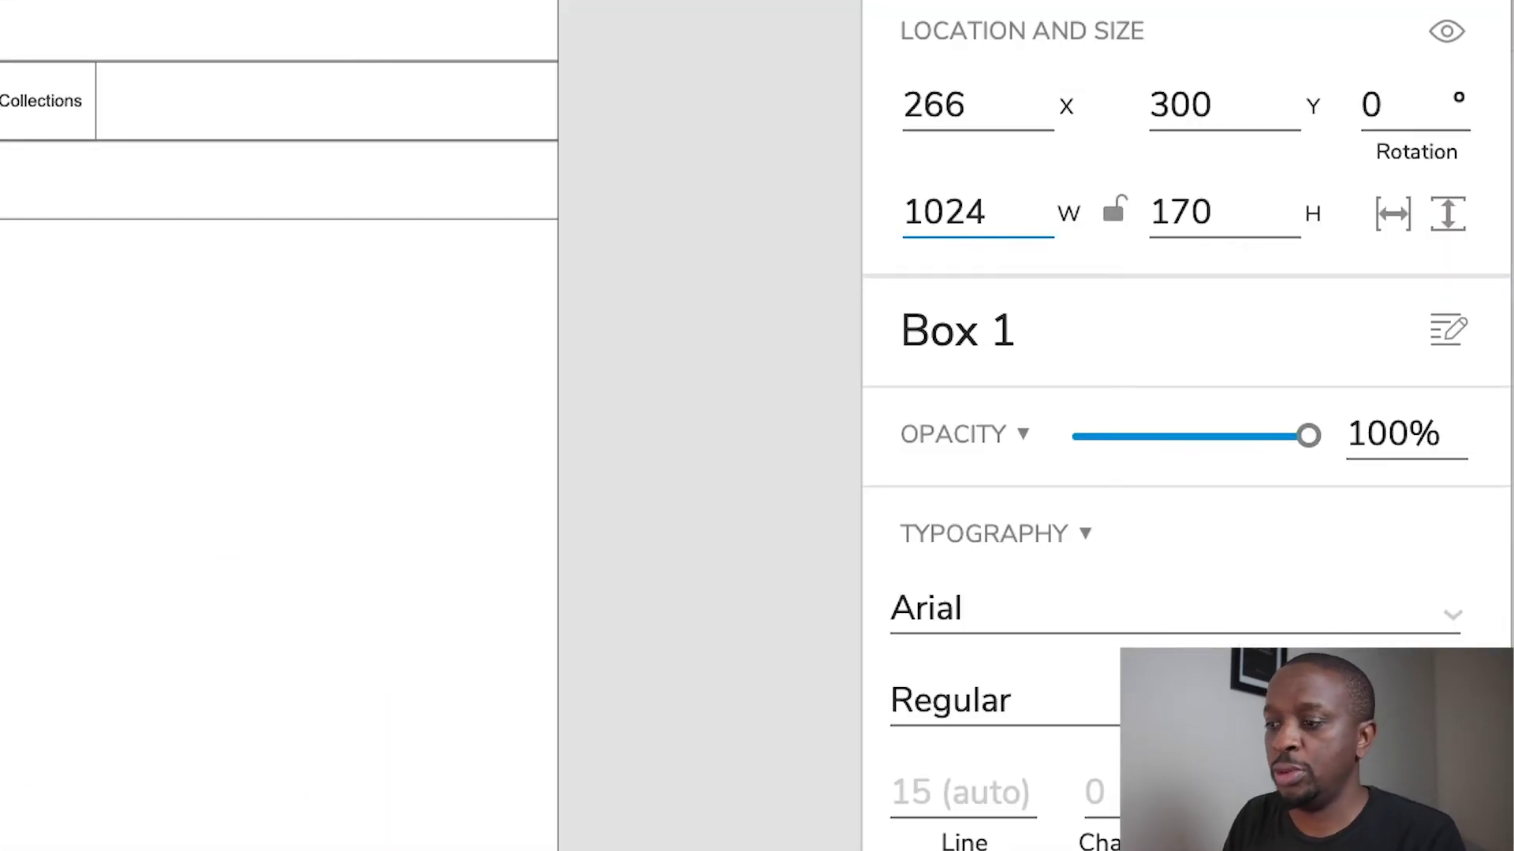
pyautogui.press('Return')
# Step: Center the 1024-wide box horizontally within the 1200-wide page frame
pyautogui.click(1160, 277)
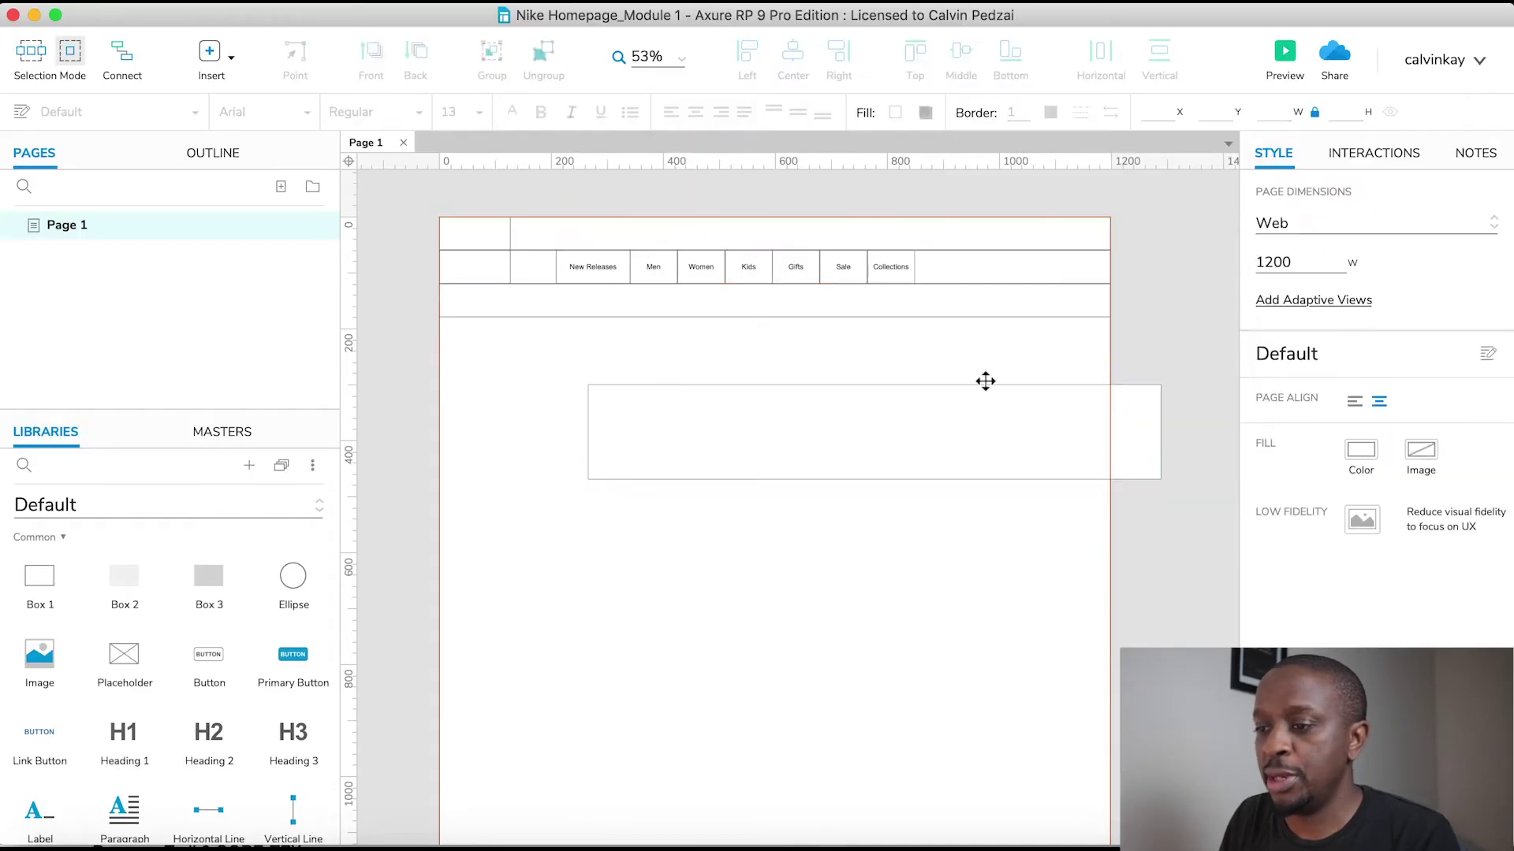
pyautogui.click(789, 362)
pyautogui.keyDown('shift'); pyautogui.click(871, 422); pyautogui.keyUp('shift')
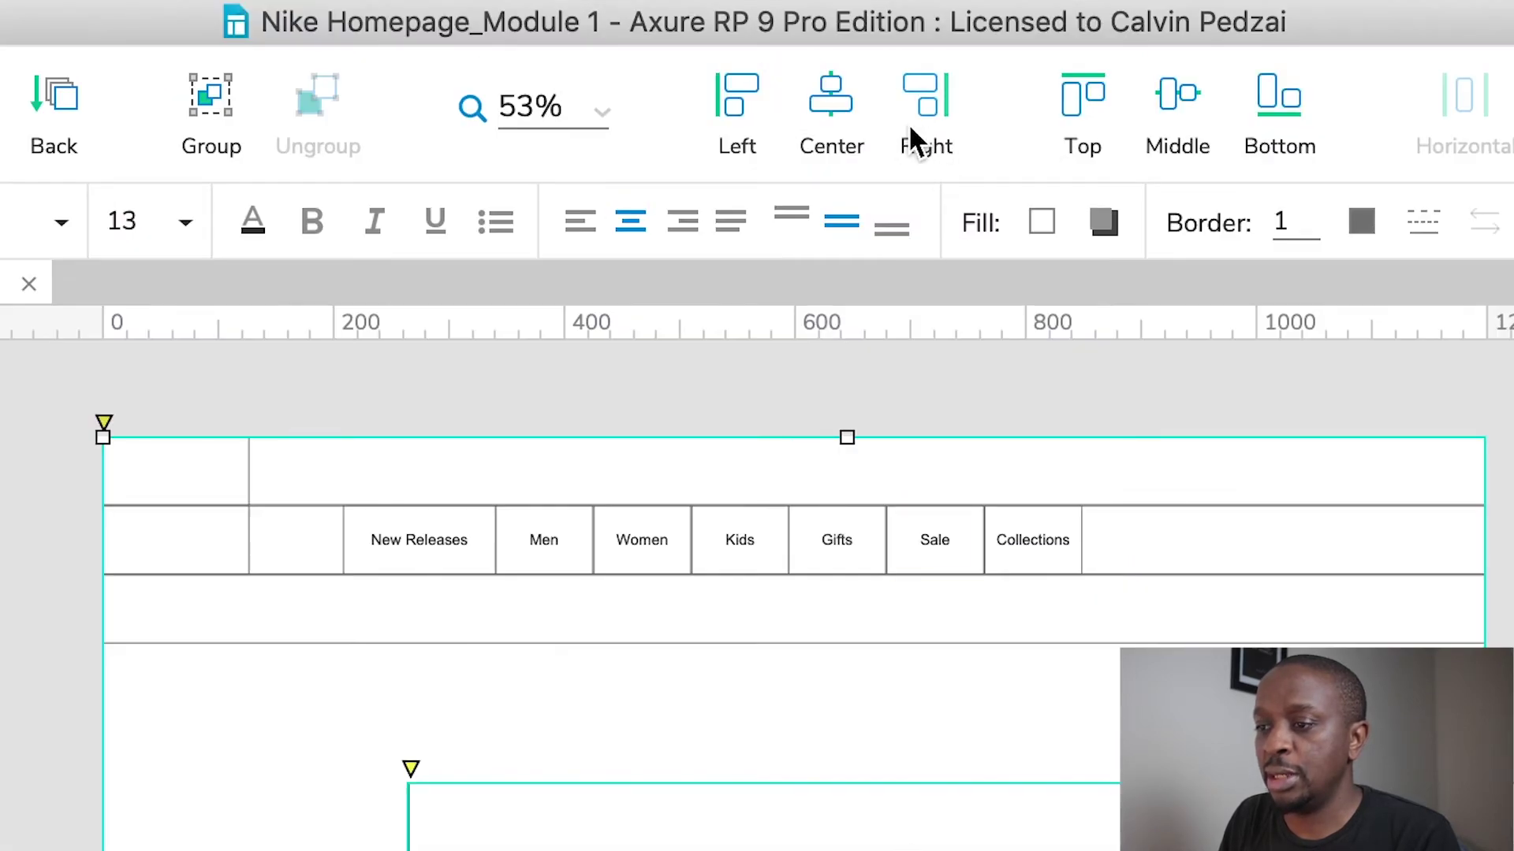
pyautogui.click(828, 101)
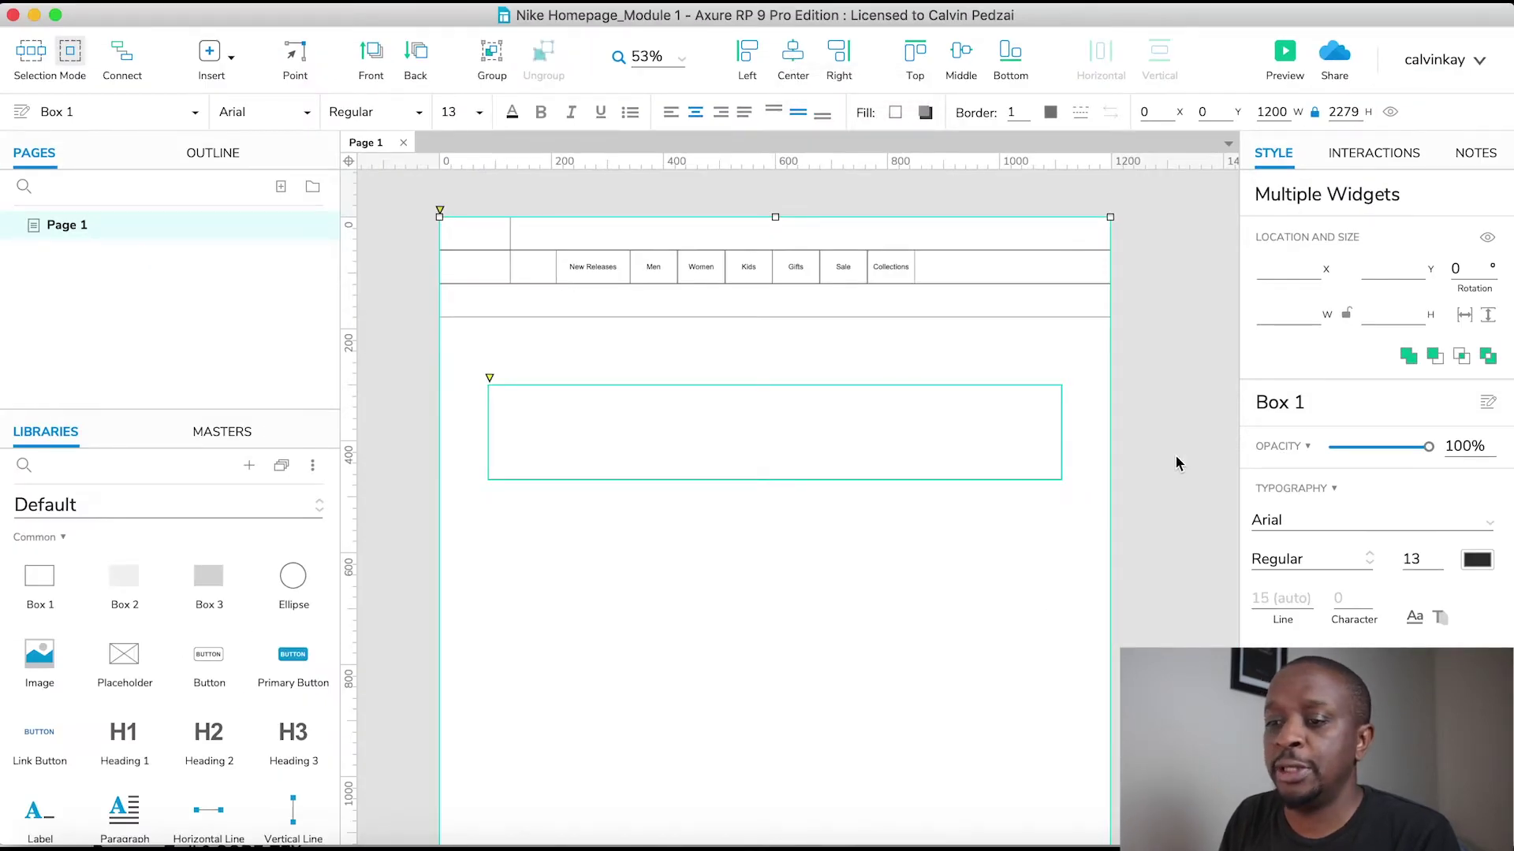
pyautogui.click(1177, 464)
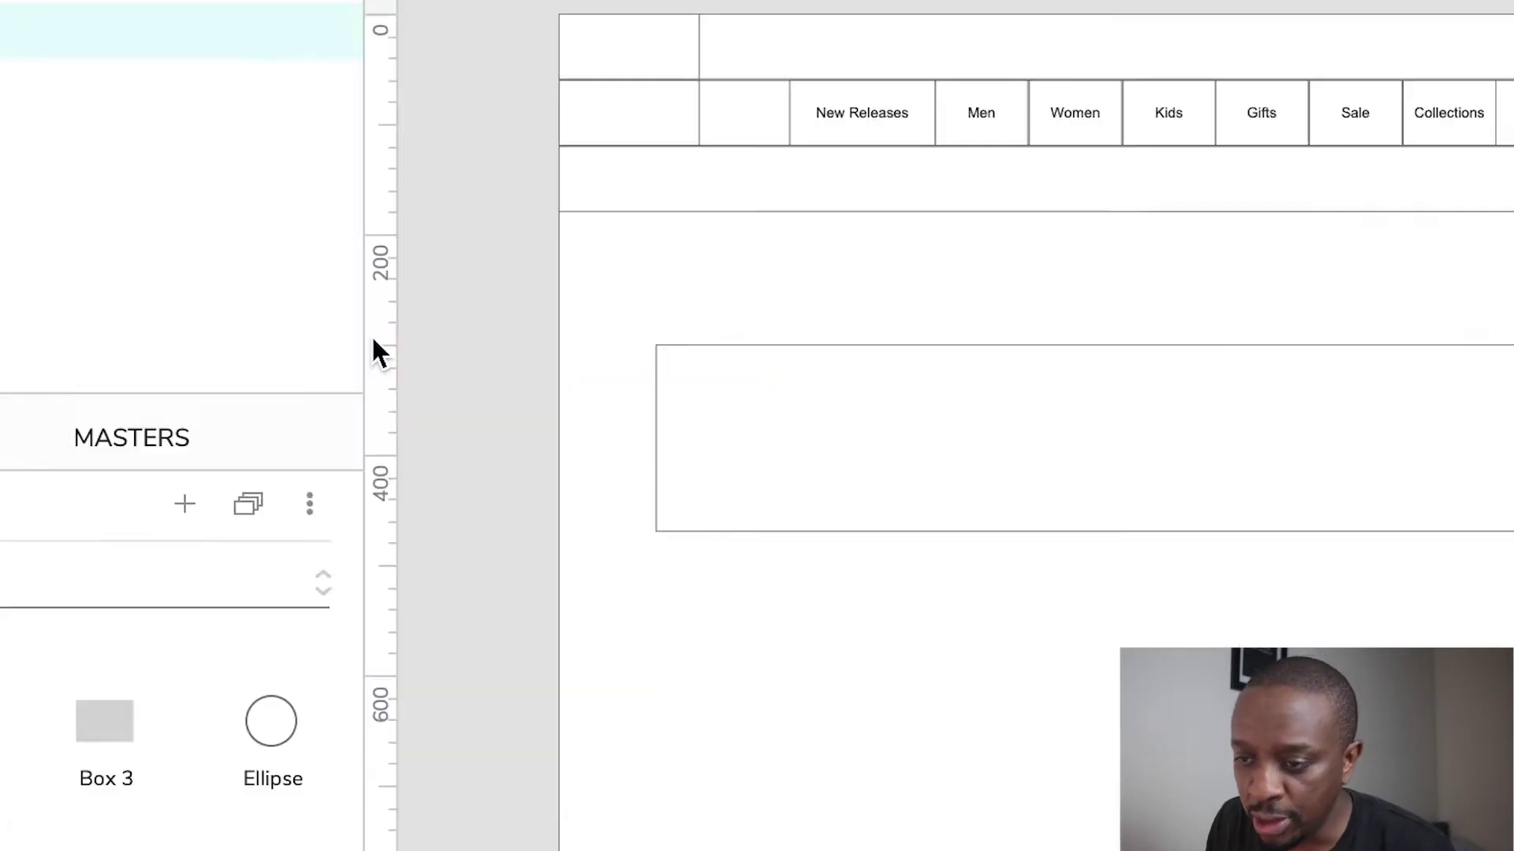
# Step: Place vertical global guides at x 86 and x 1109 along the reference box's edges
pyautogui.moveTo(347, 386); pyautogui.dragTo(473, 400)
pyautogui.moveTo(779, 355); pyautogui.dragTo(818, 366)
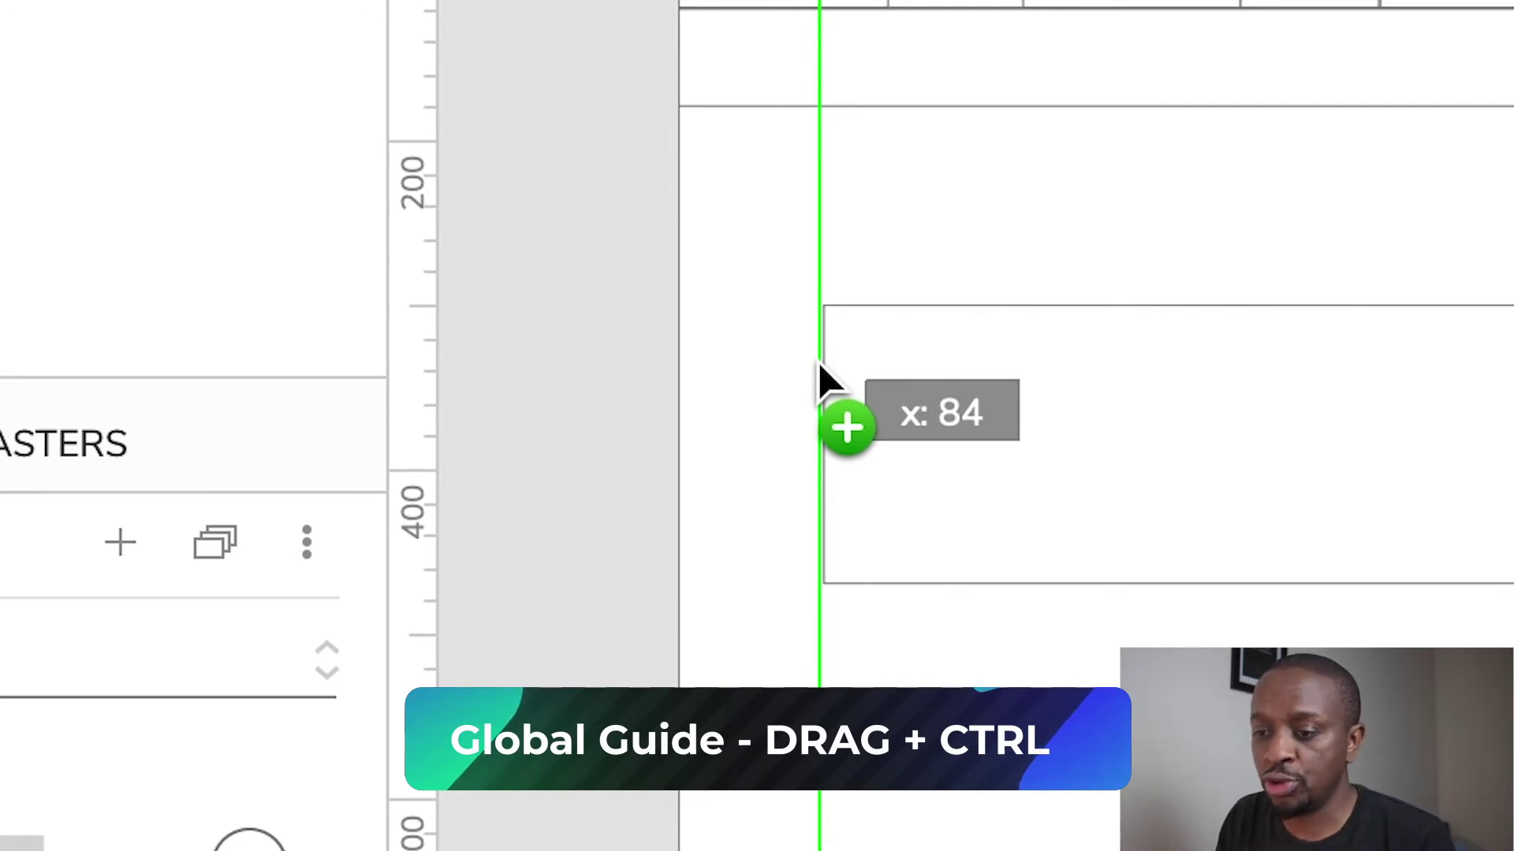
pyautogui.moveTo(817, 362); pyautogui.dragTo(820, 362)
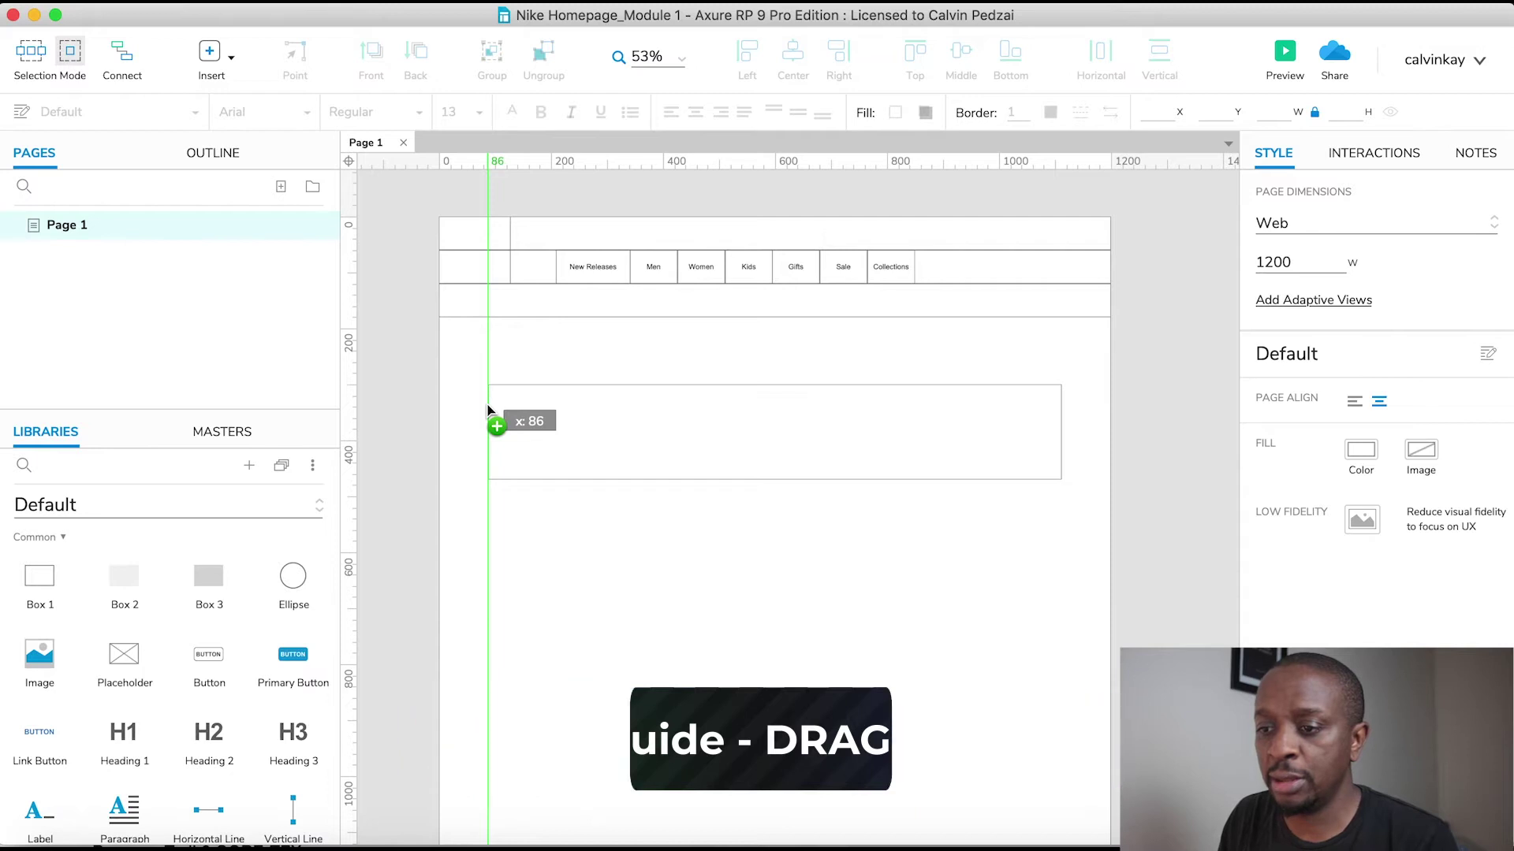
pyautogui.moveTo(487, 410); pyautogui.dragTo(487, 404)
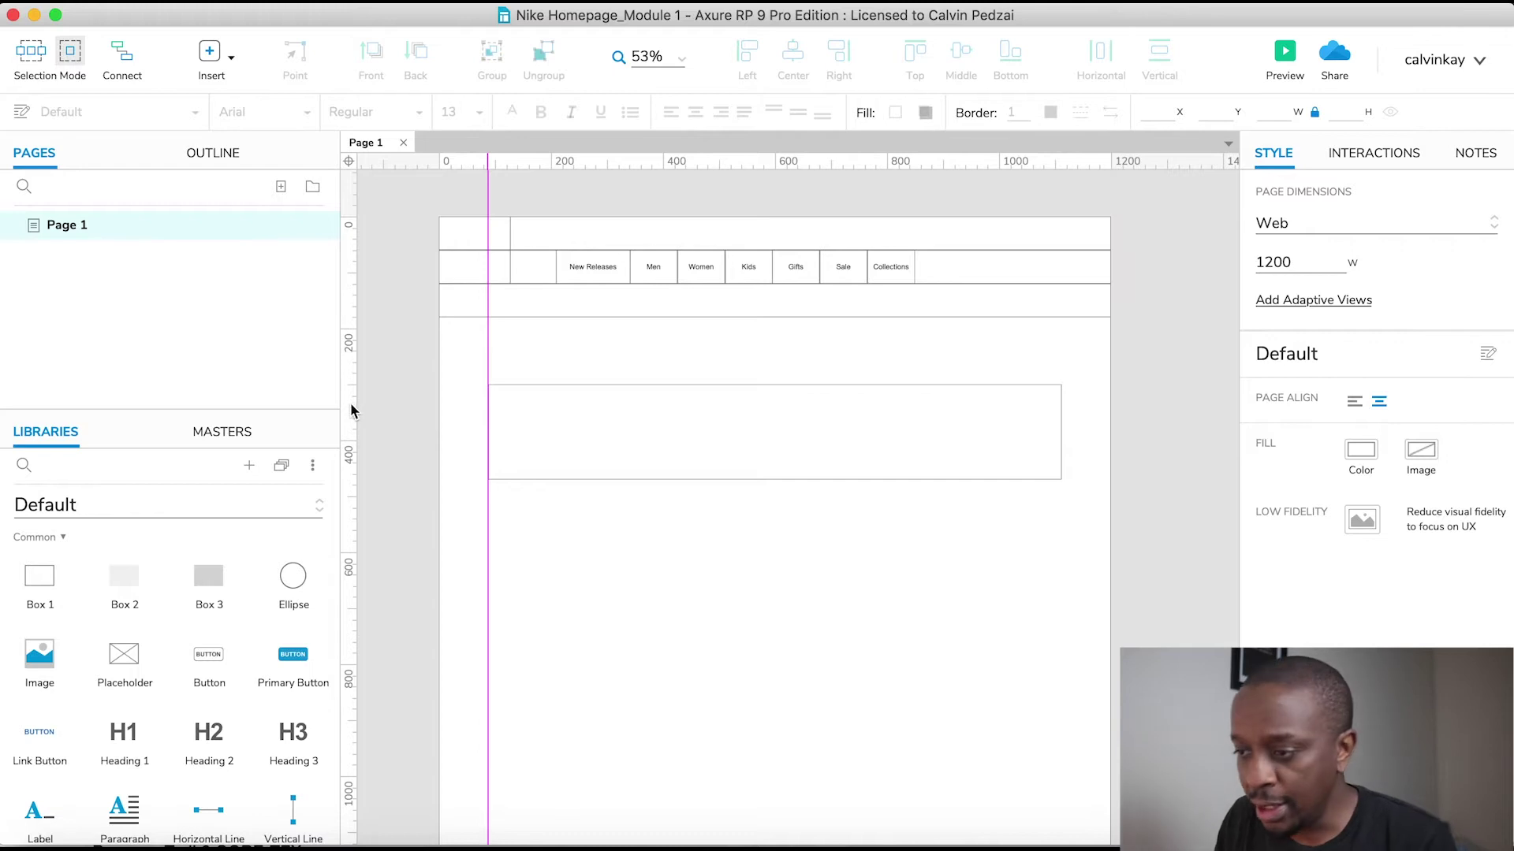
pyautogui.moveTo(352, 408); pyautogui.dragTo(1058, 443)
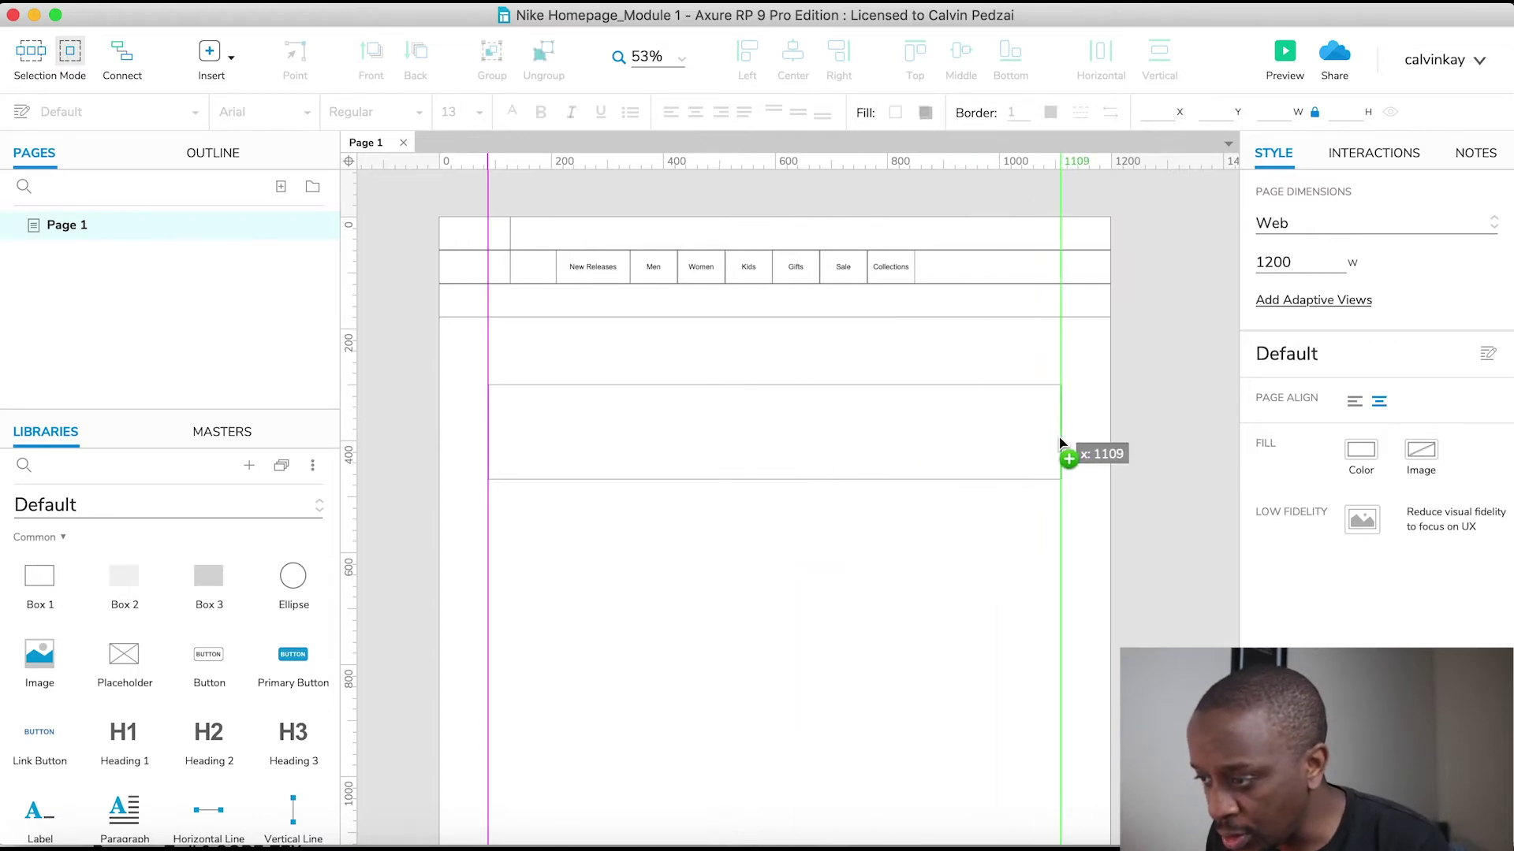
pyautogui.moveTo(1061, 441); pyautogui.dragTo(1061, 443)
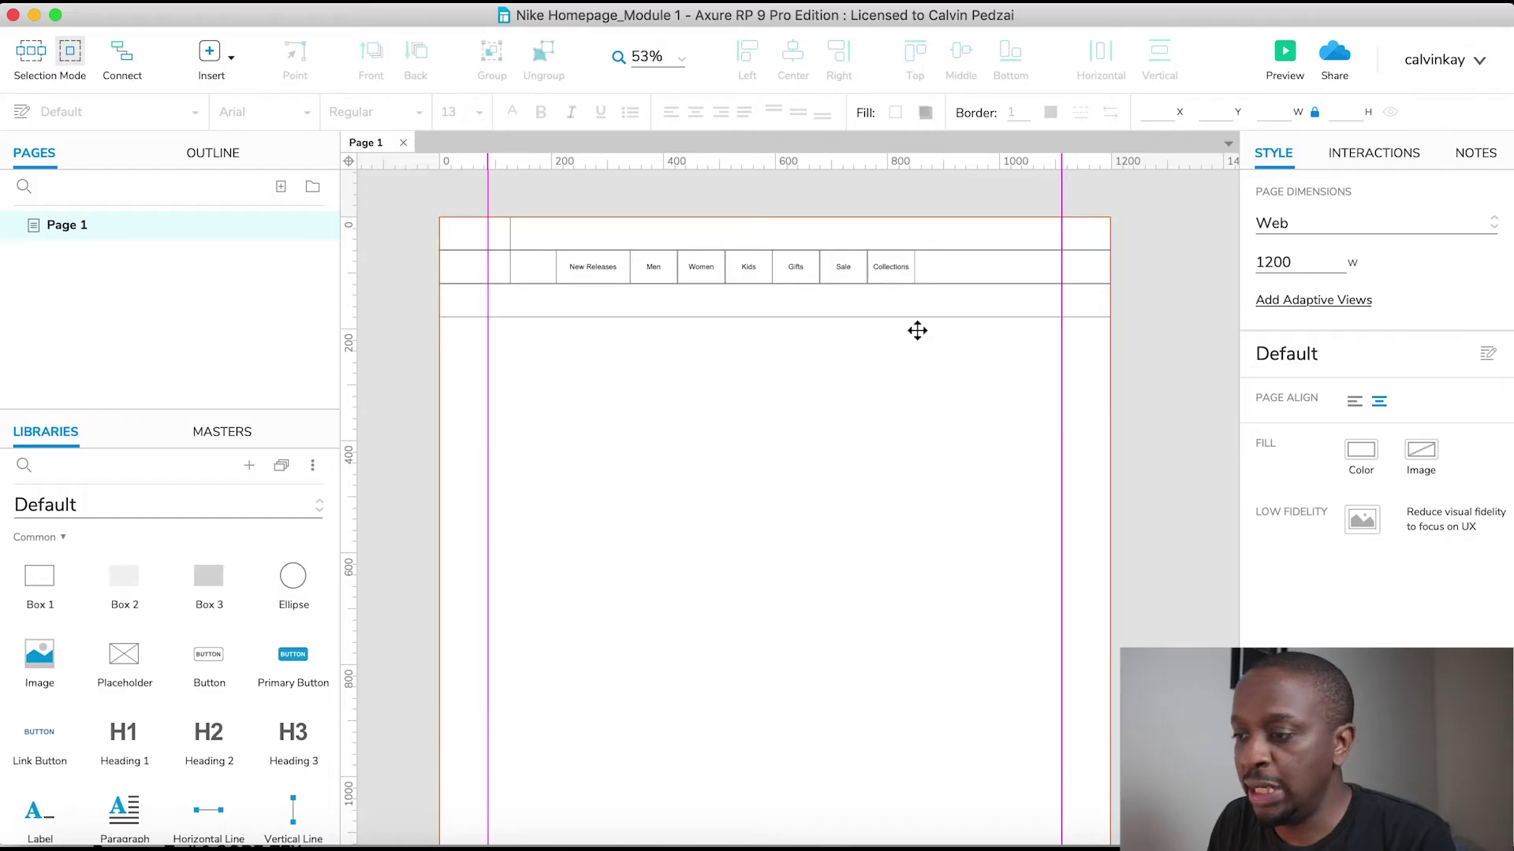
# Step: Add a box after Collections in the nav row and size it to 166×40
pyautogui.moveTo(29, 575); pyautogui.dragTo(877, 367)
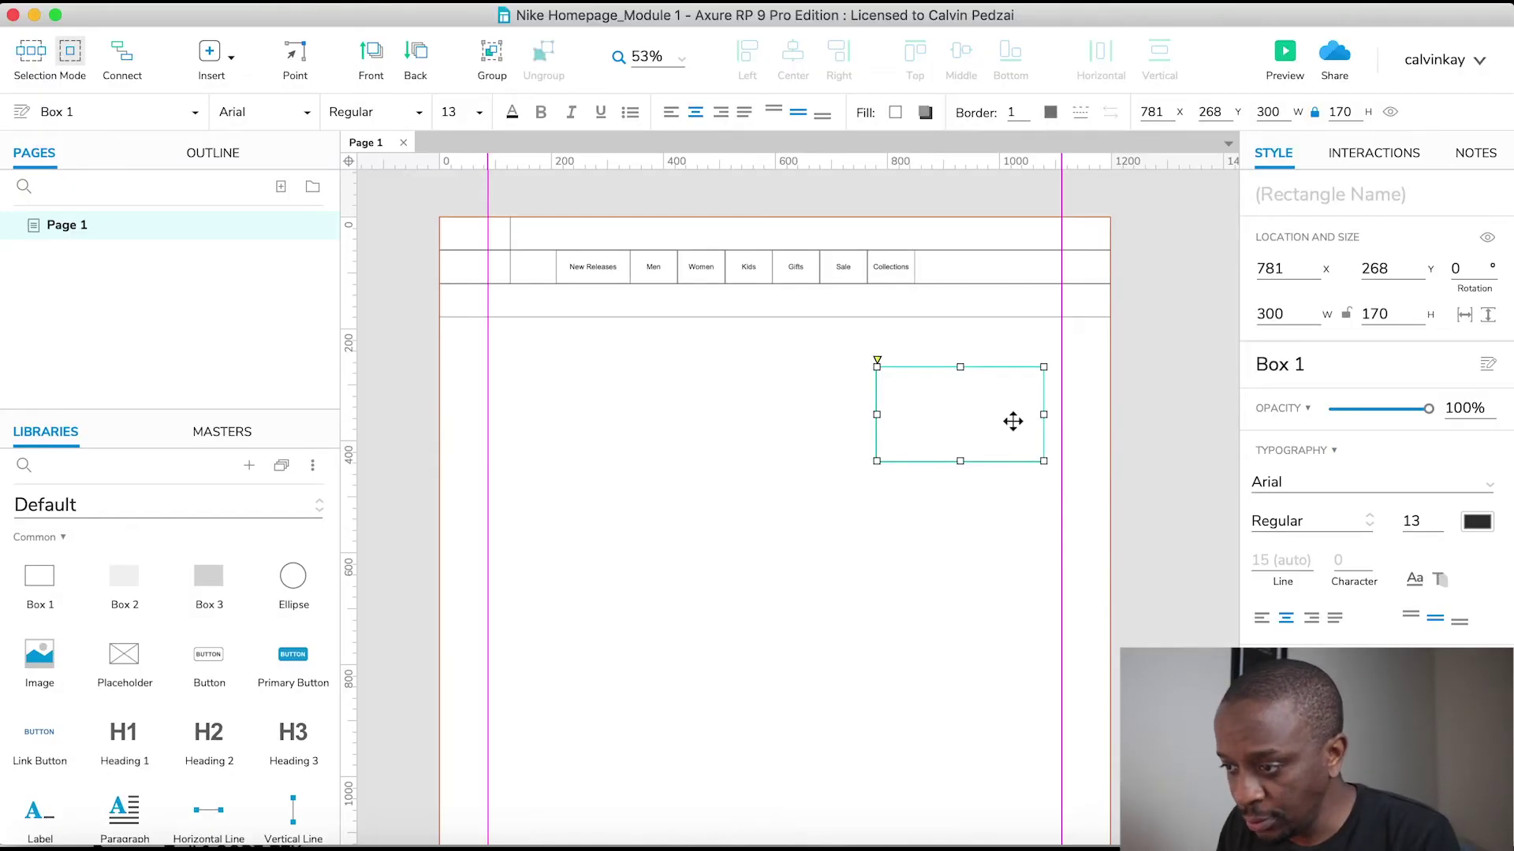
pyautogui.moveTo(1043, 461); pyautogui.dragTo(972, 282)
pyautogui.scroll(2, 984, 260)
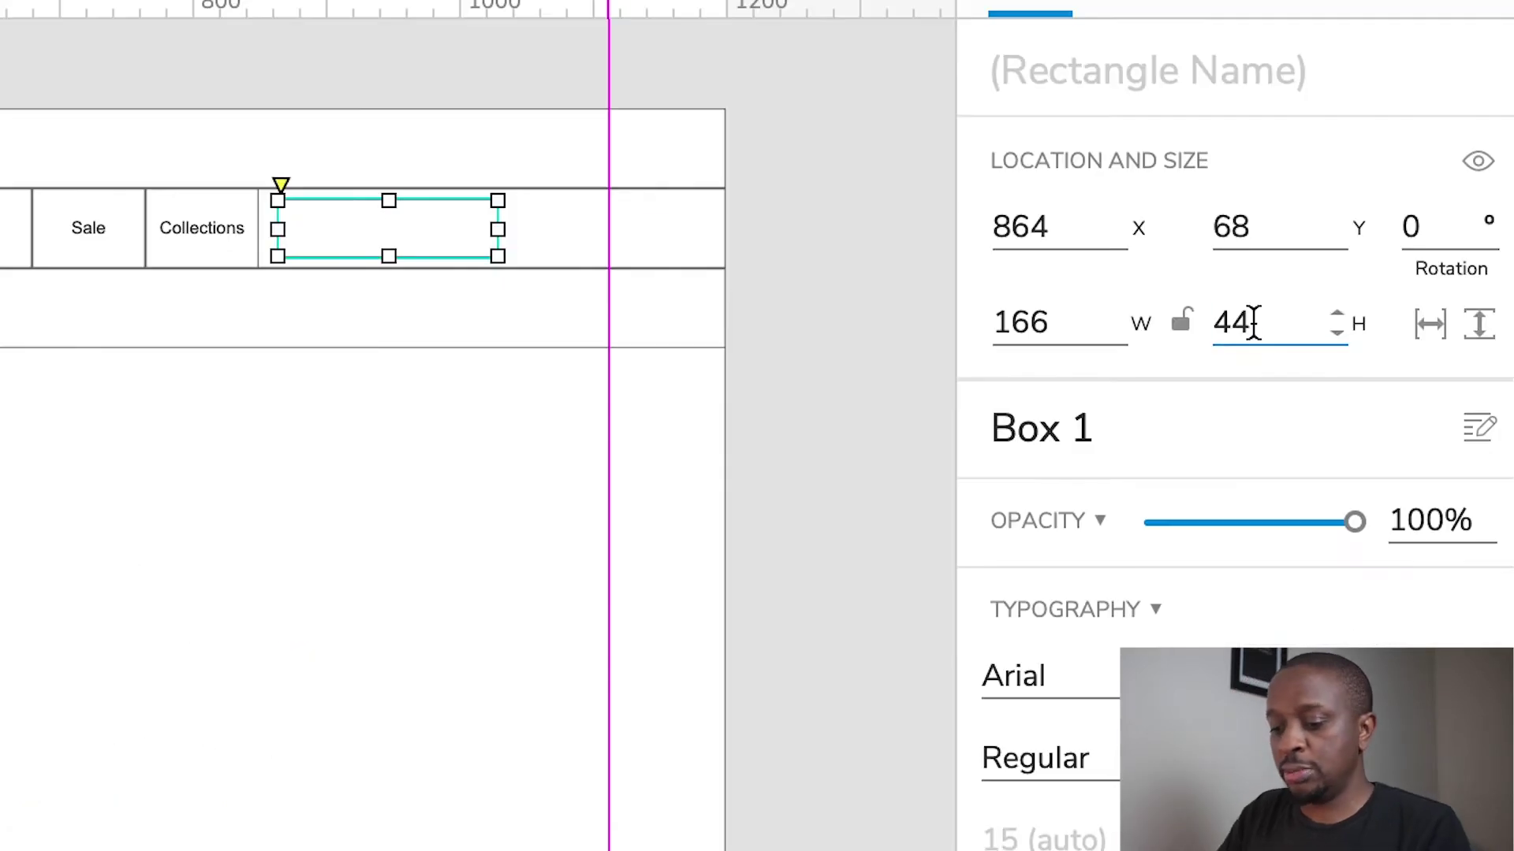
pyautogui.click(1378, 314)
pyautogui.write('40')
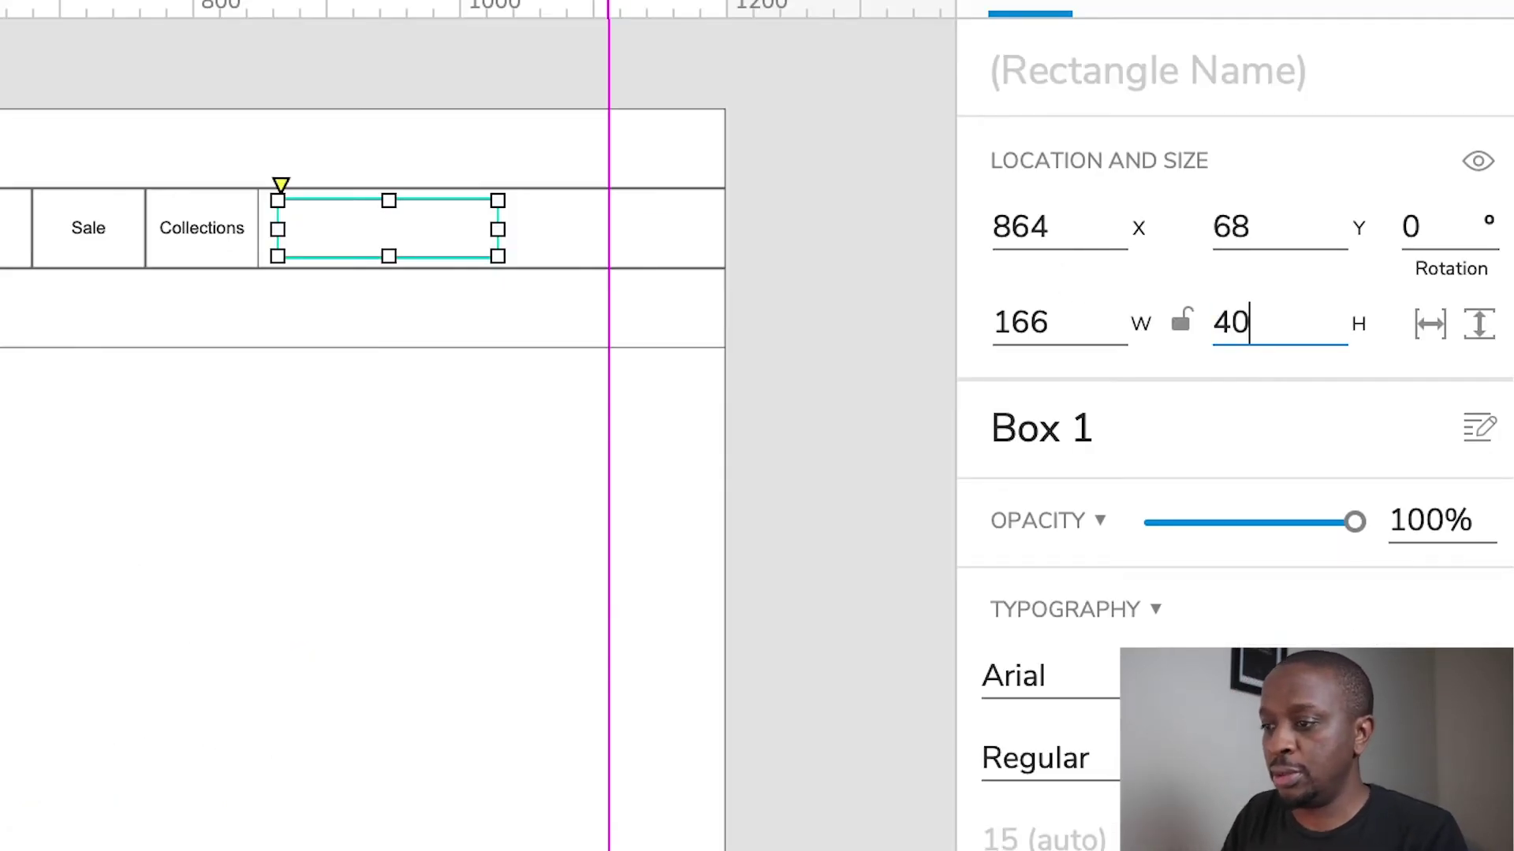
pyautogui.press('Return')
pyautogui.click(470, 223)
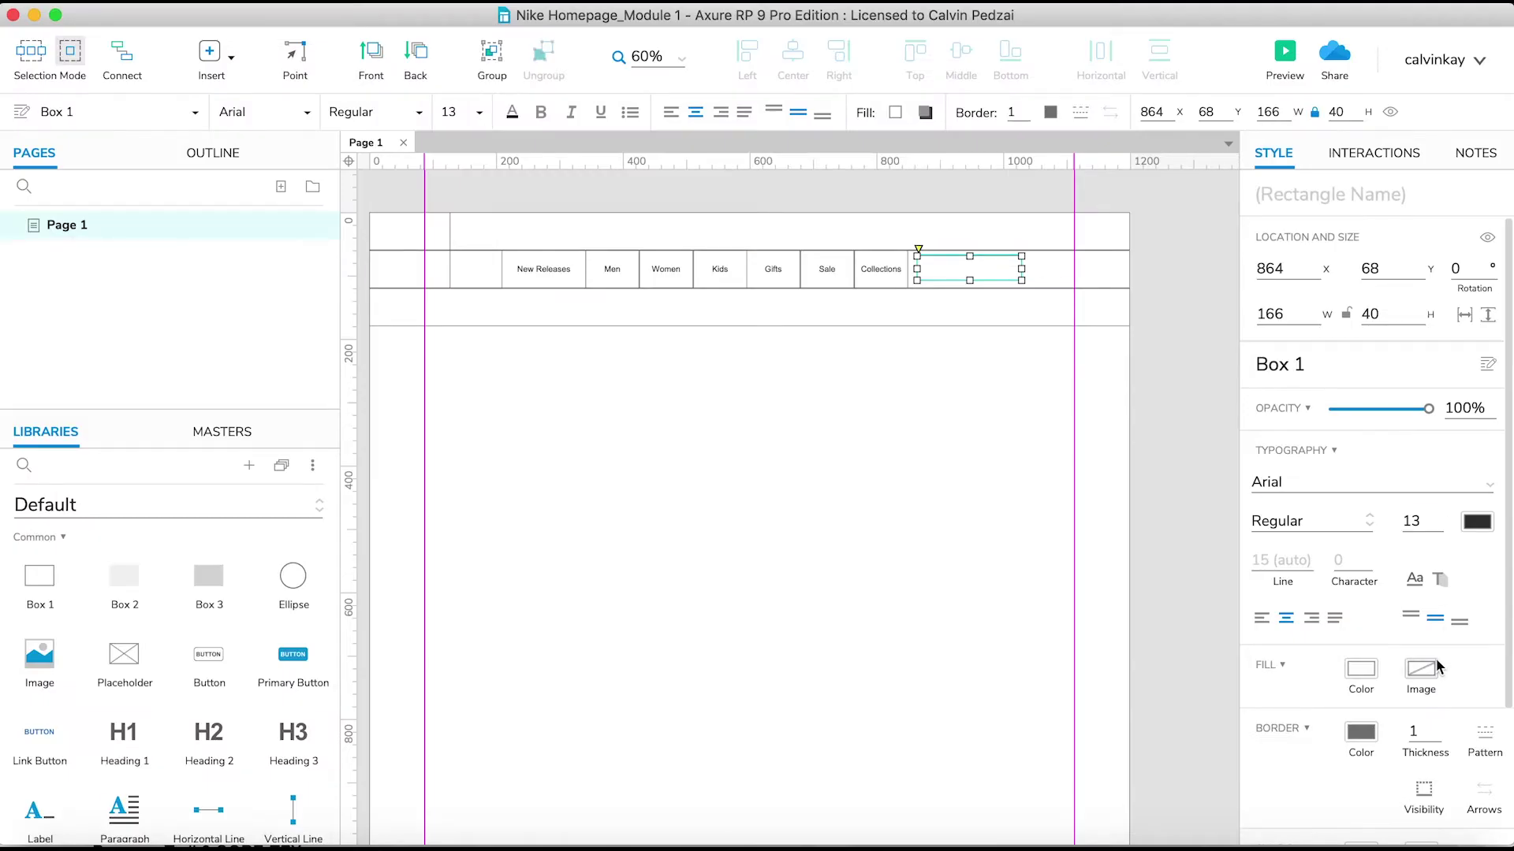
# Step: Give the search box a corner radius of 20
pyautogui.scroll(-3, 1439, 666)
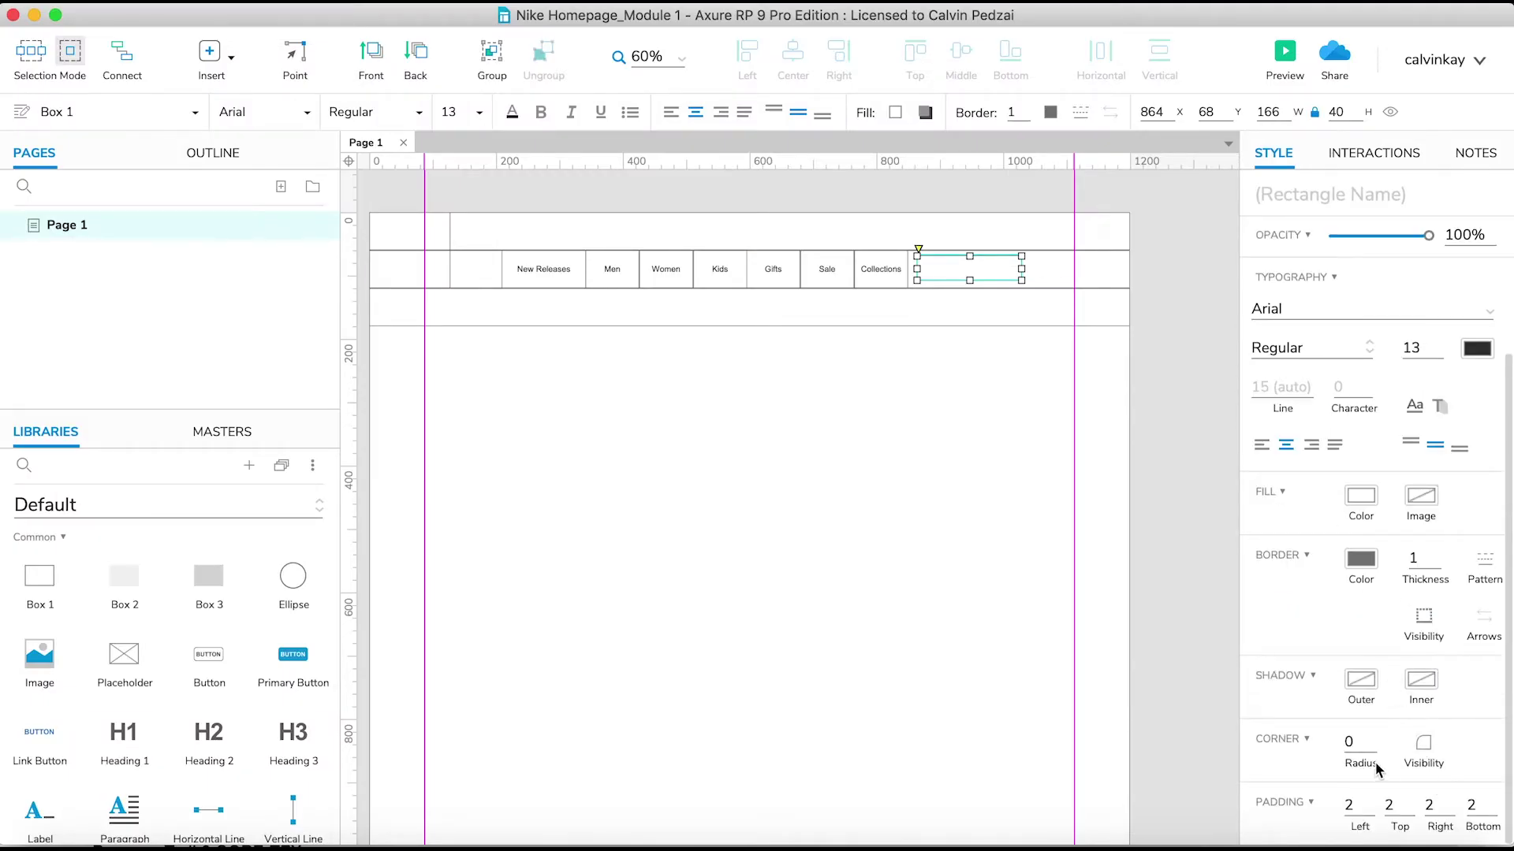
pyautogui.click(1354, 750)
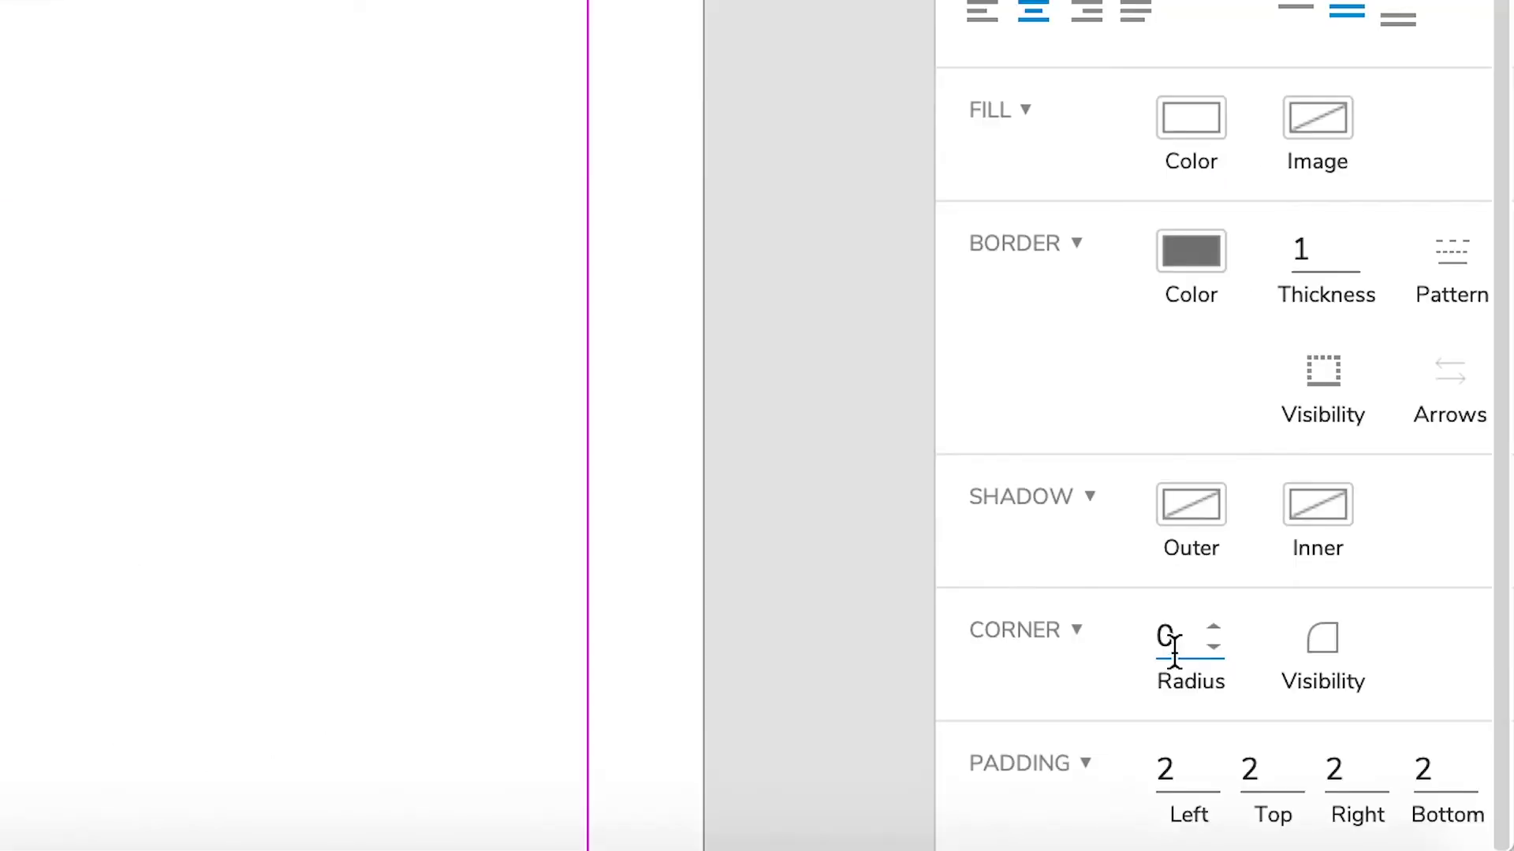
pyautogui.moveTo(1177, 639); pyautogui.dragTo(1074, 646)
pyautogui.write('20')
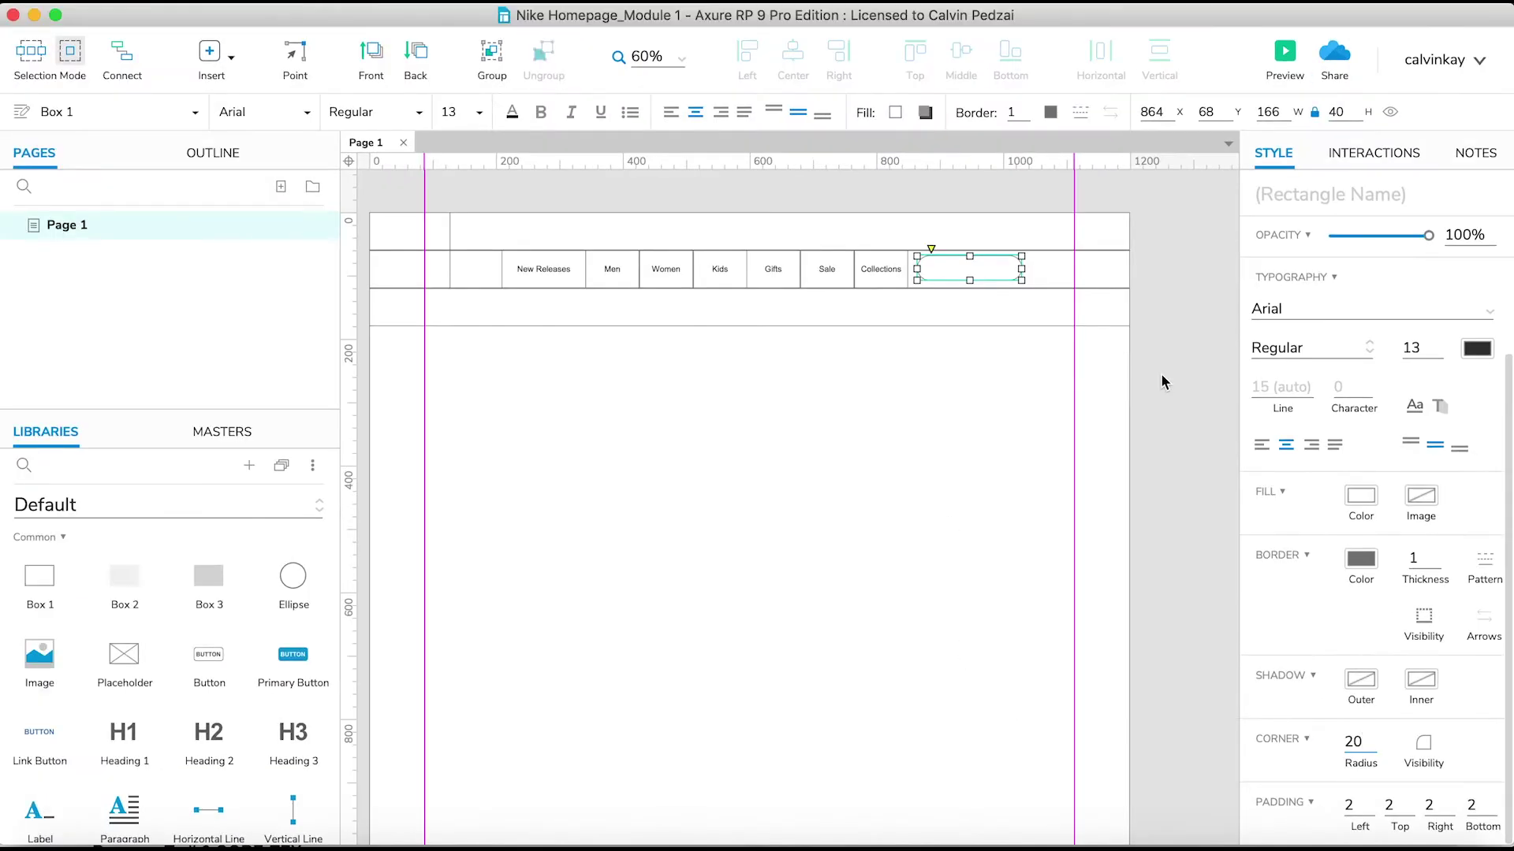
pyautogui.click(1162, 382)
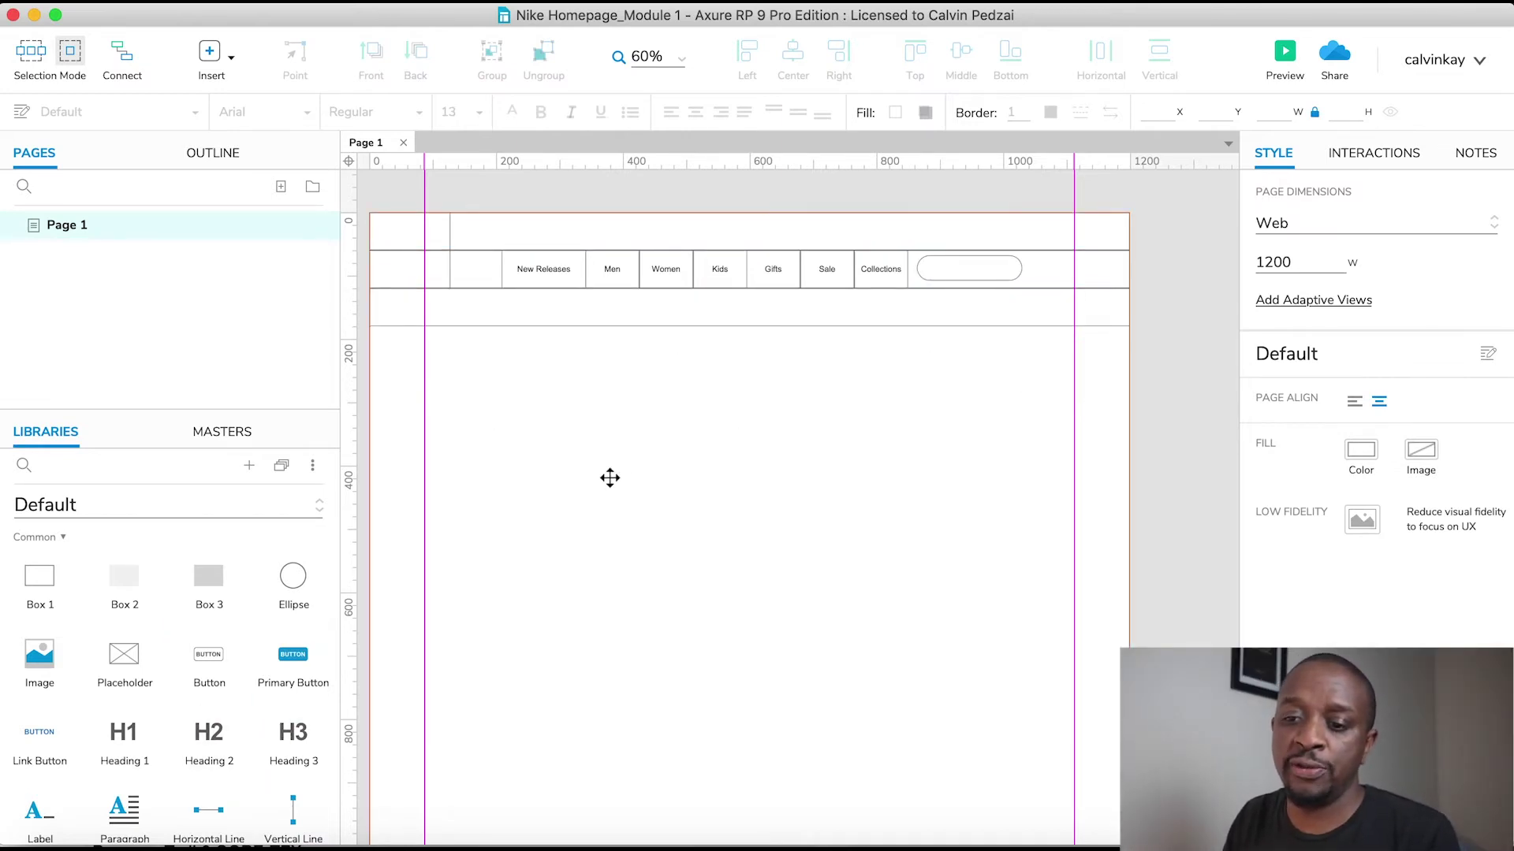
# Step: Place the Shopping Bag icon from the Icons library beside the search box
pyautogui.click(97, 508)
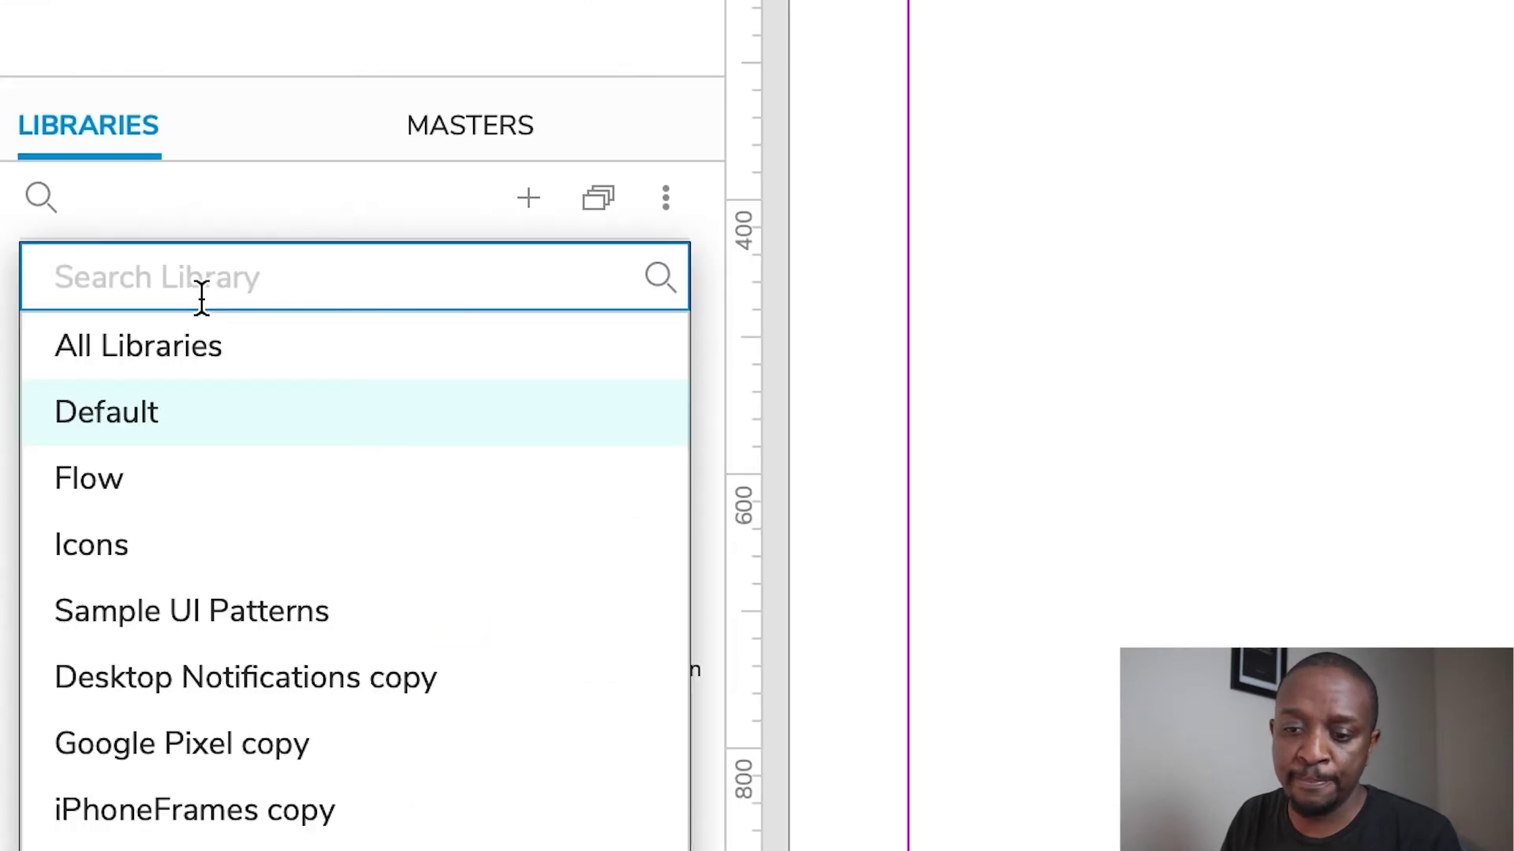
pyautogui.click(157, 552)
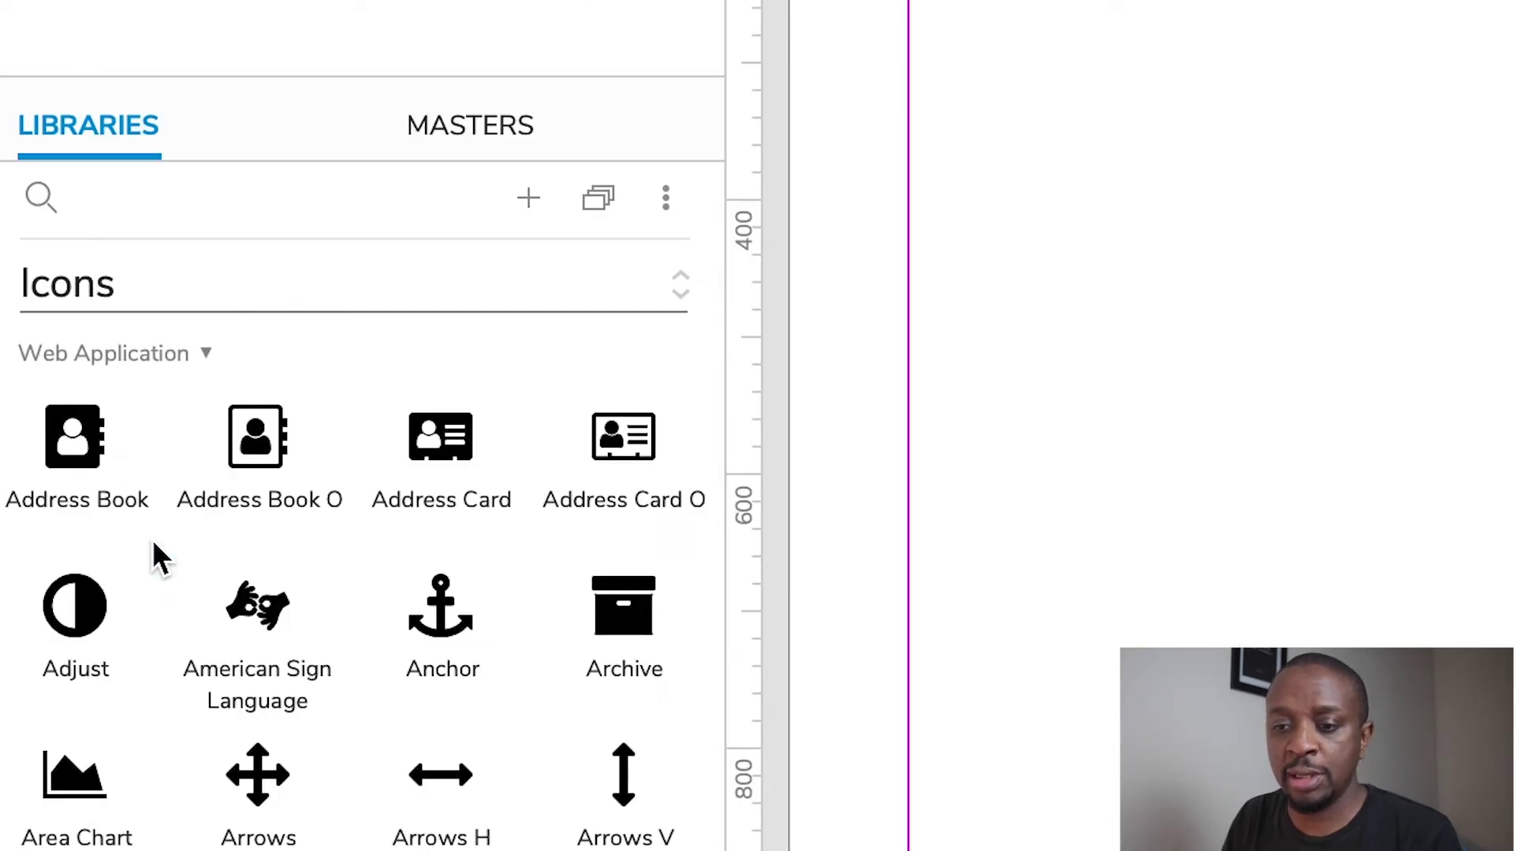
pyautogui.click(41, 198)
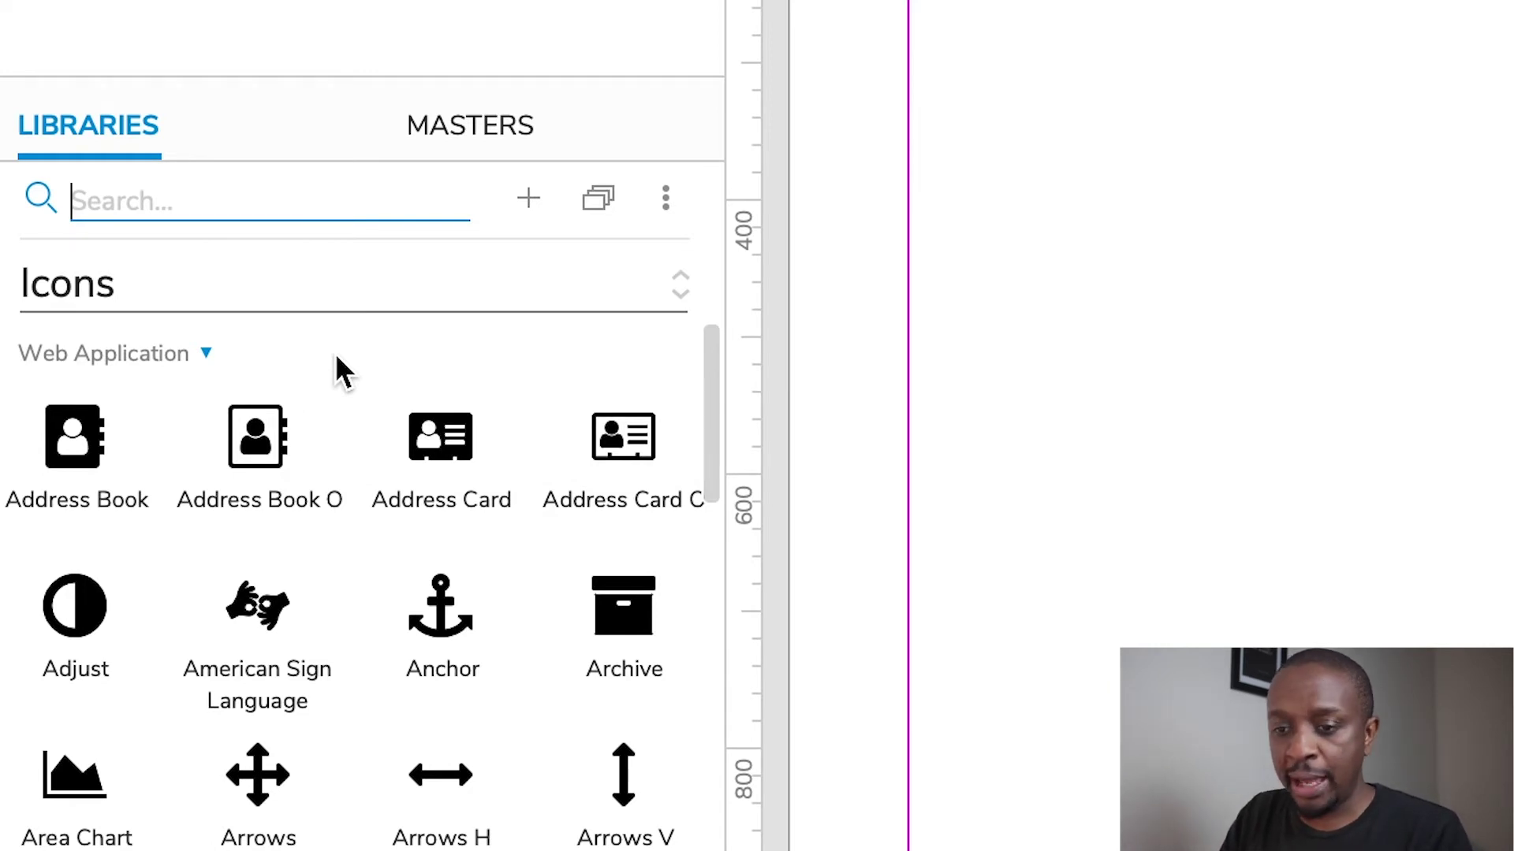
pyautogui.write('bag')
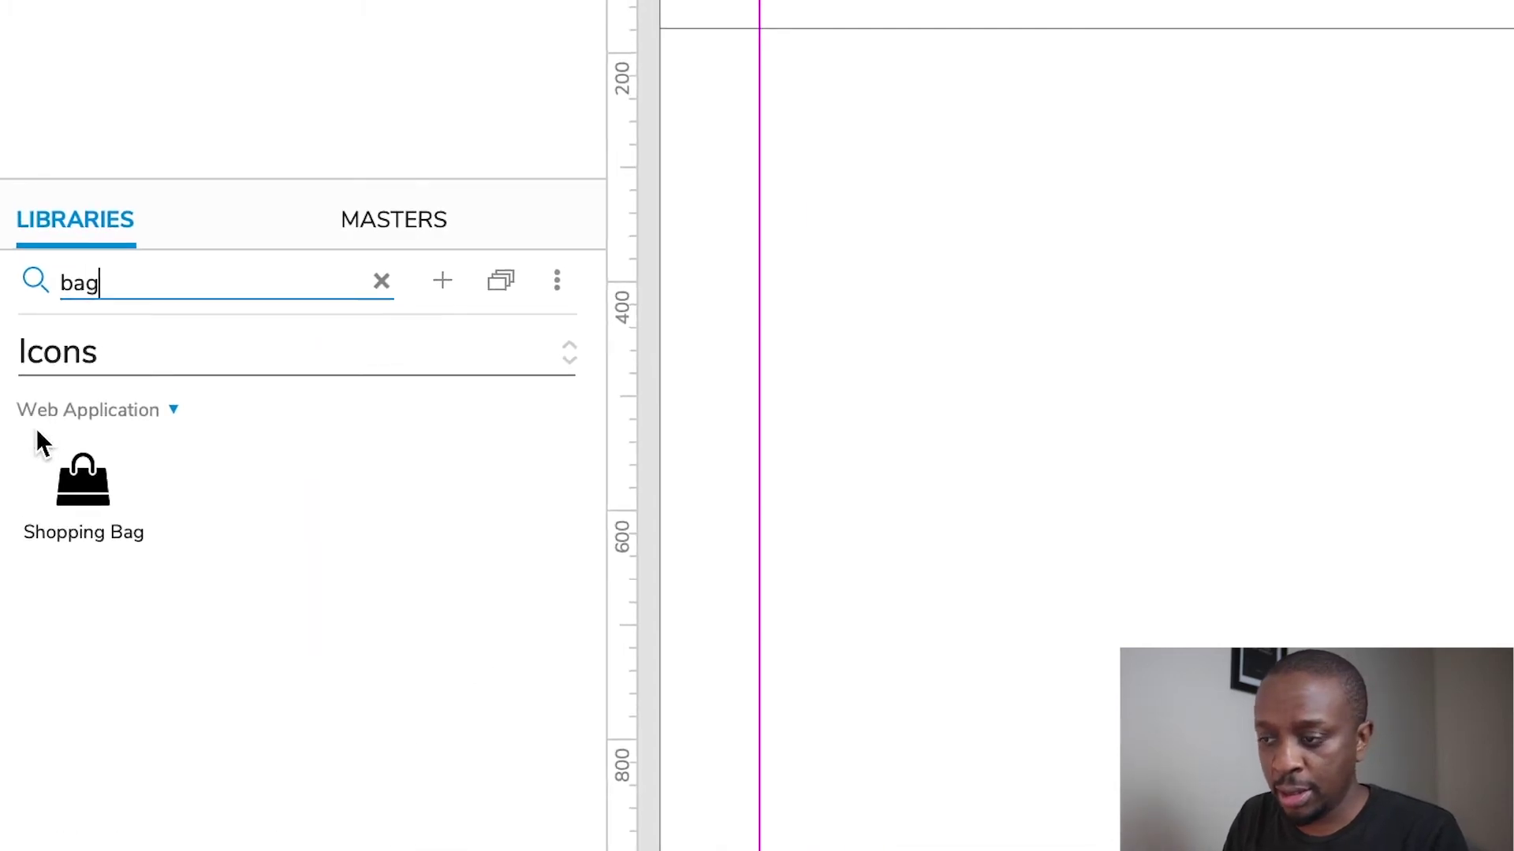
pyautogui.moveTo(97, 438); pyautogui.dragTo(1029, 278)
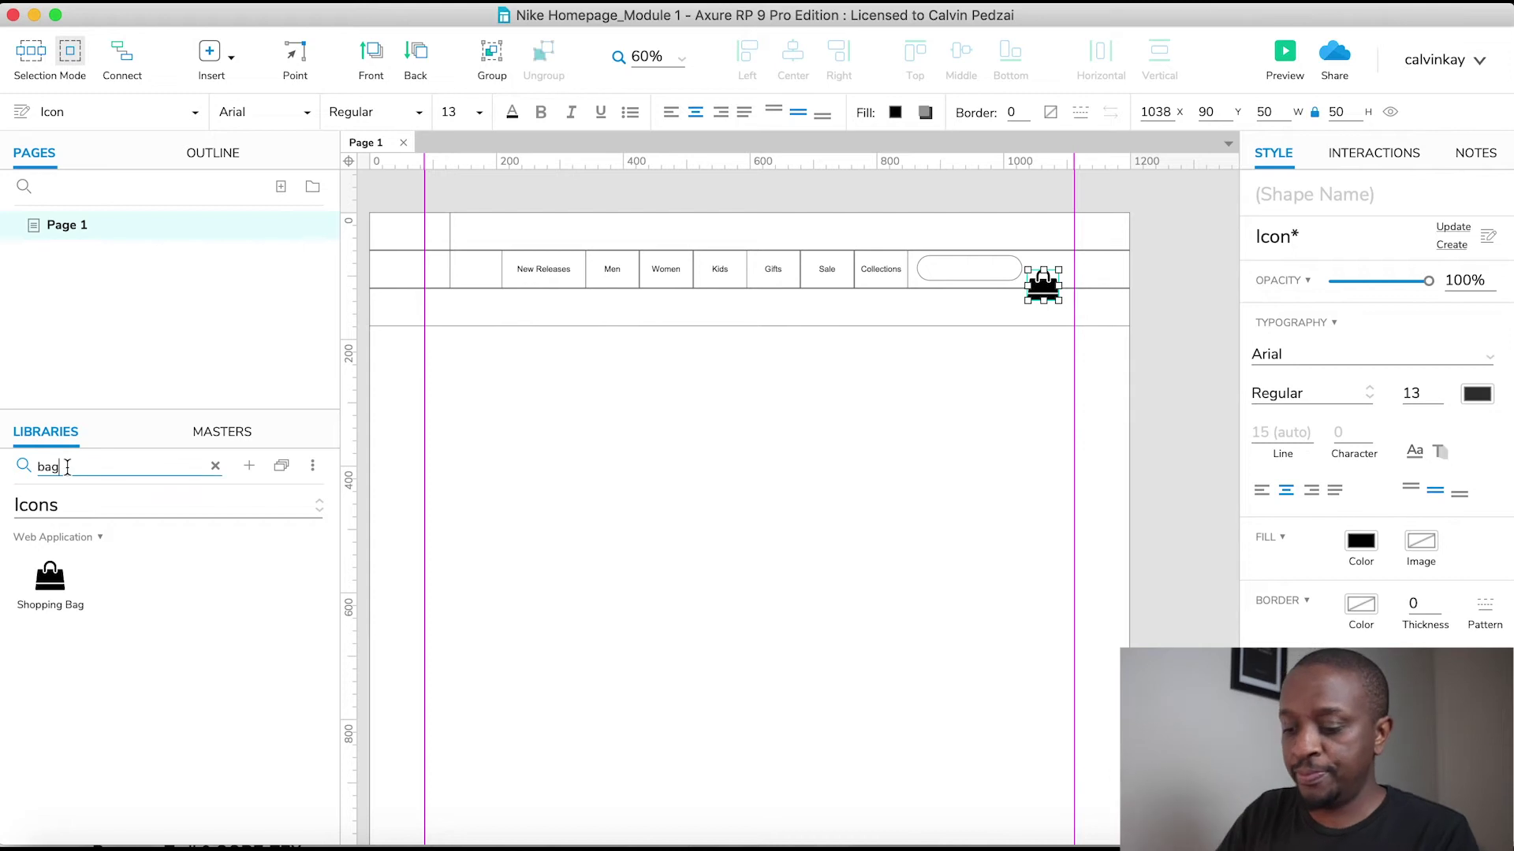
# Step: Place the Heart icon next to the shopping bag
pyautogui.write('heart')
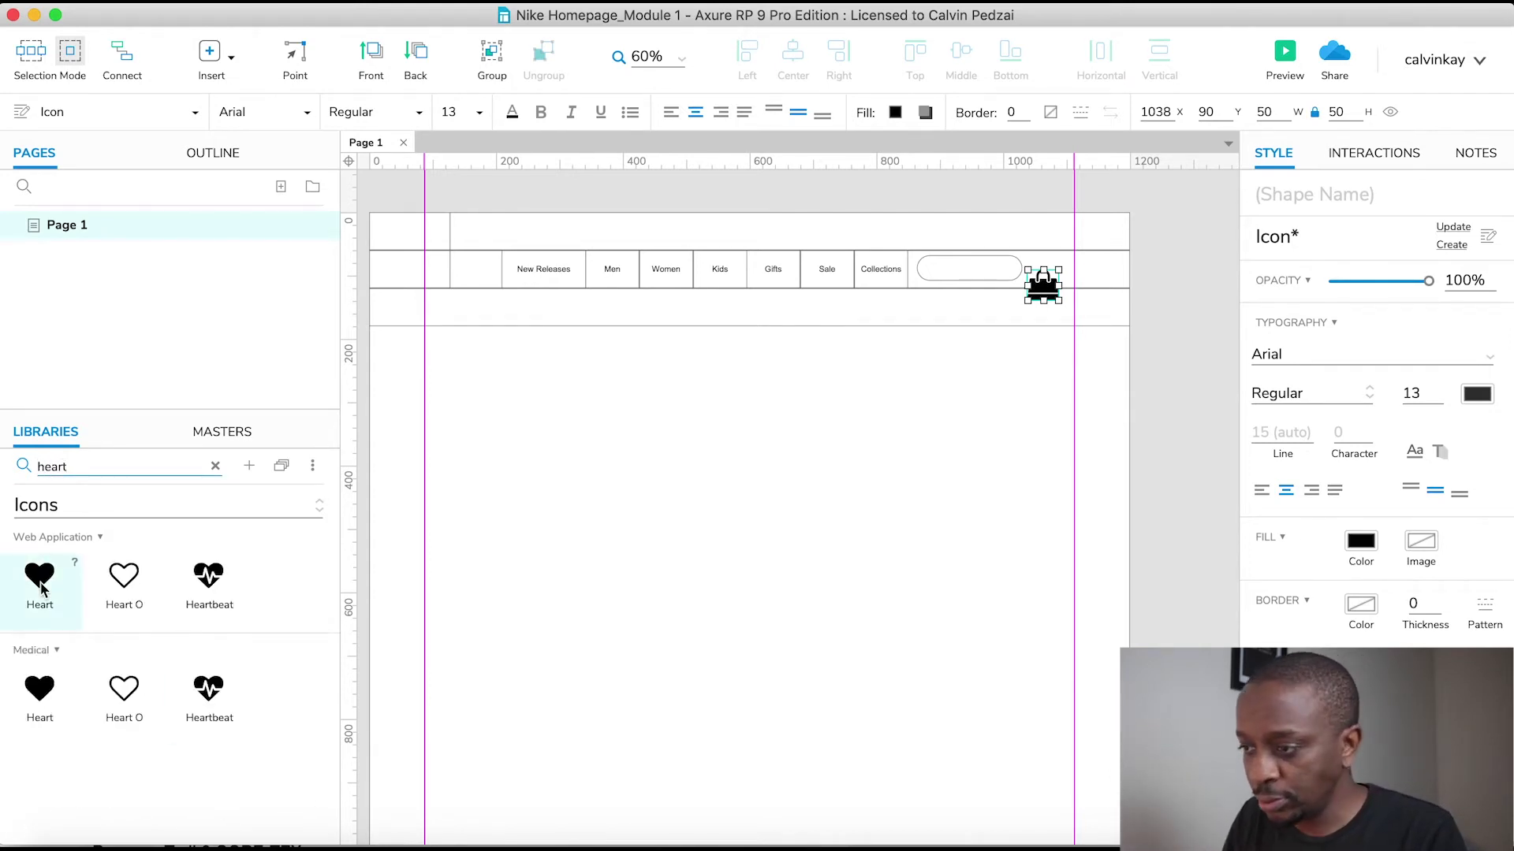
pyautogui.moveTo(40, 579); pyautogui.dragTo(1059, 298)
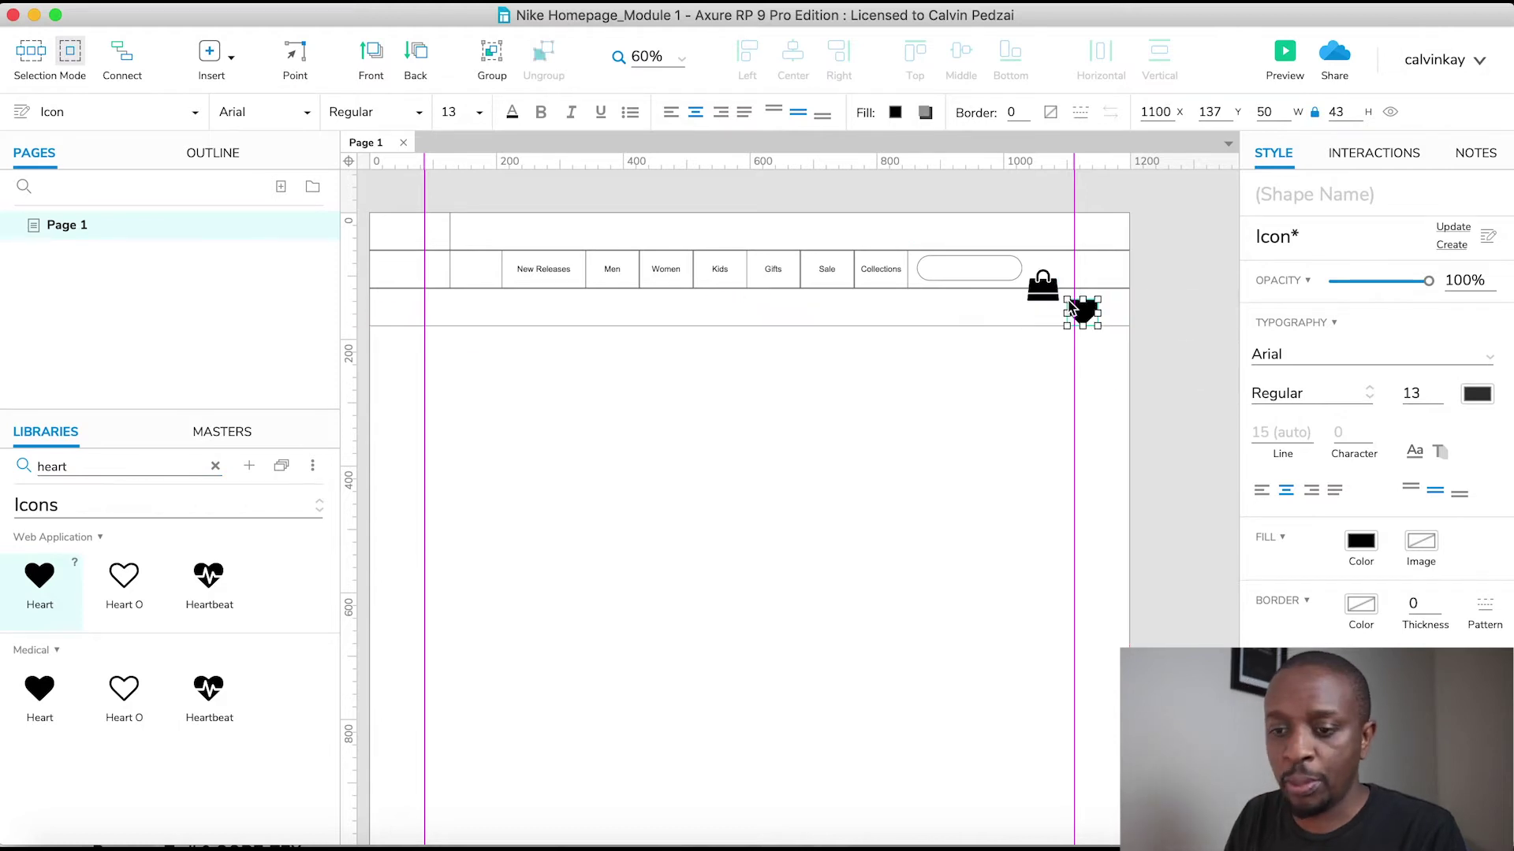
pyautogui.click(215, 468)
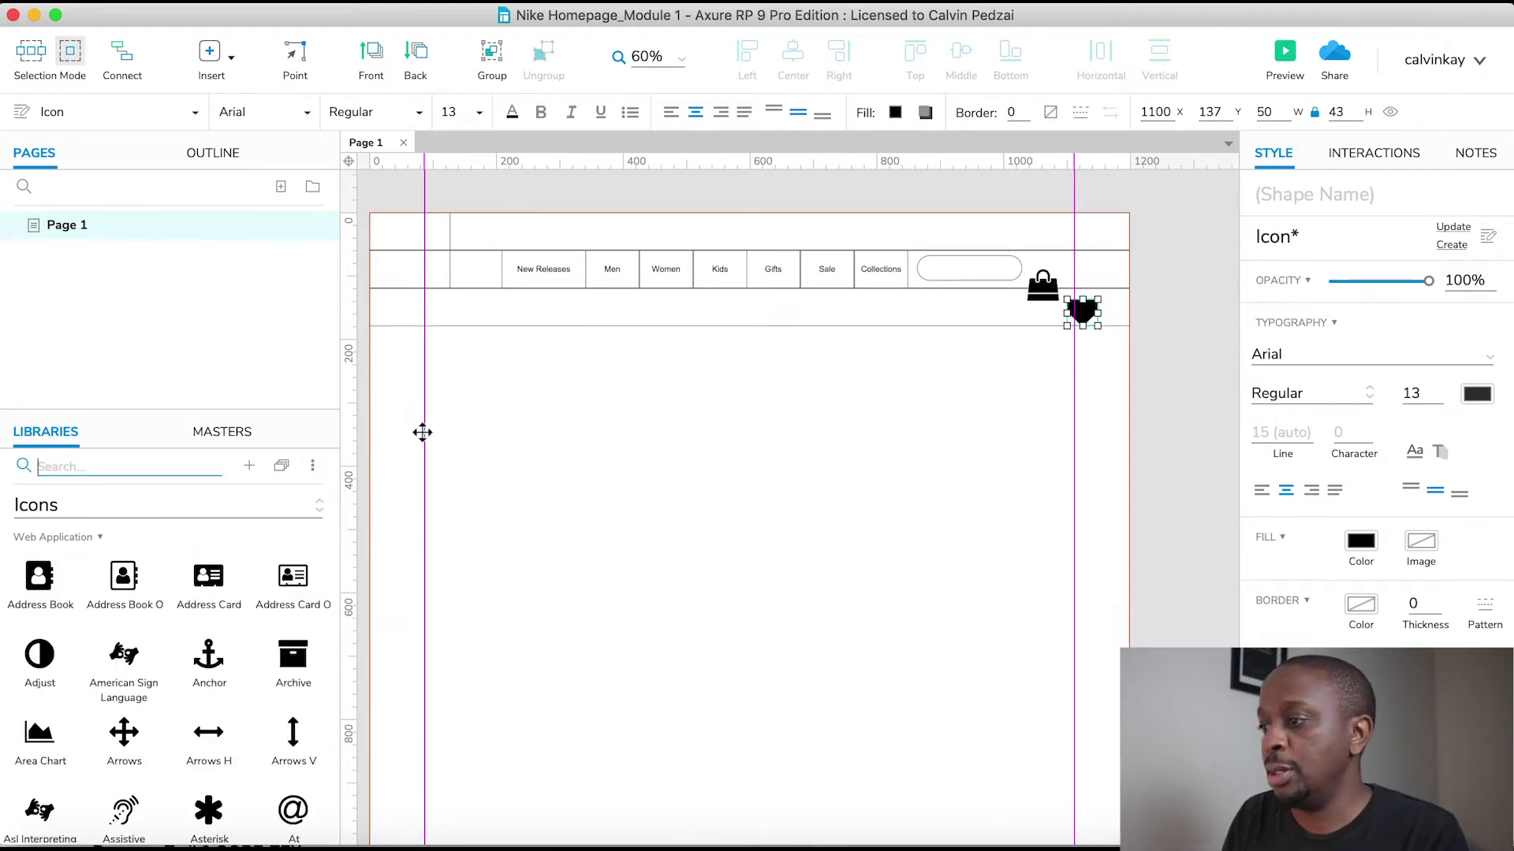
pyautogui.press('super+Tab')
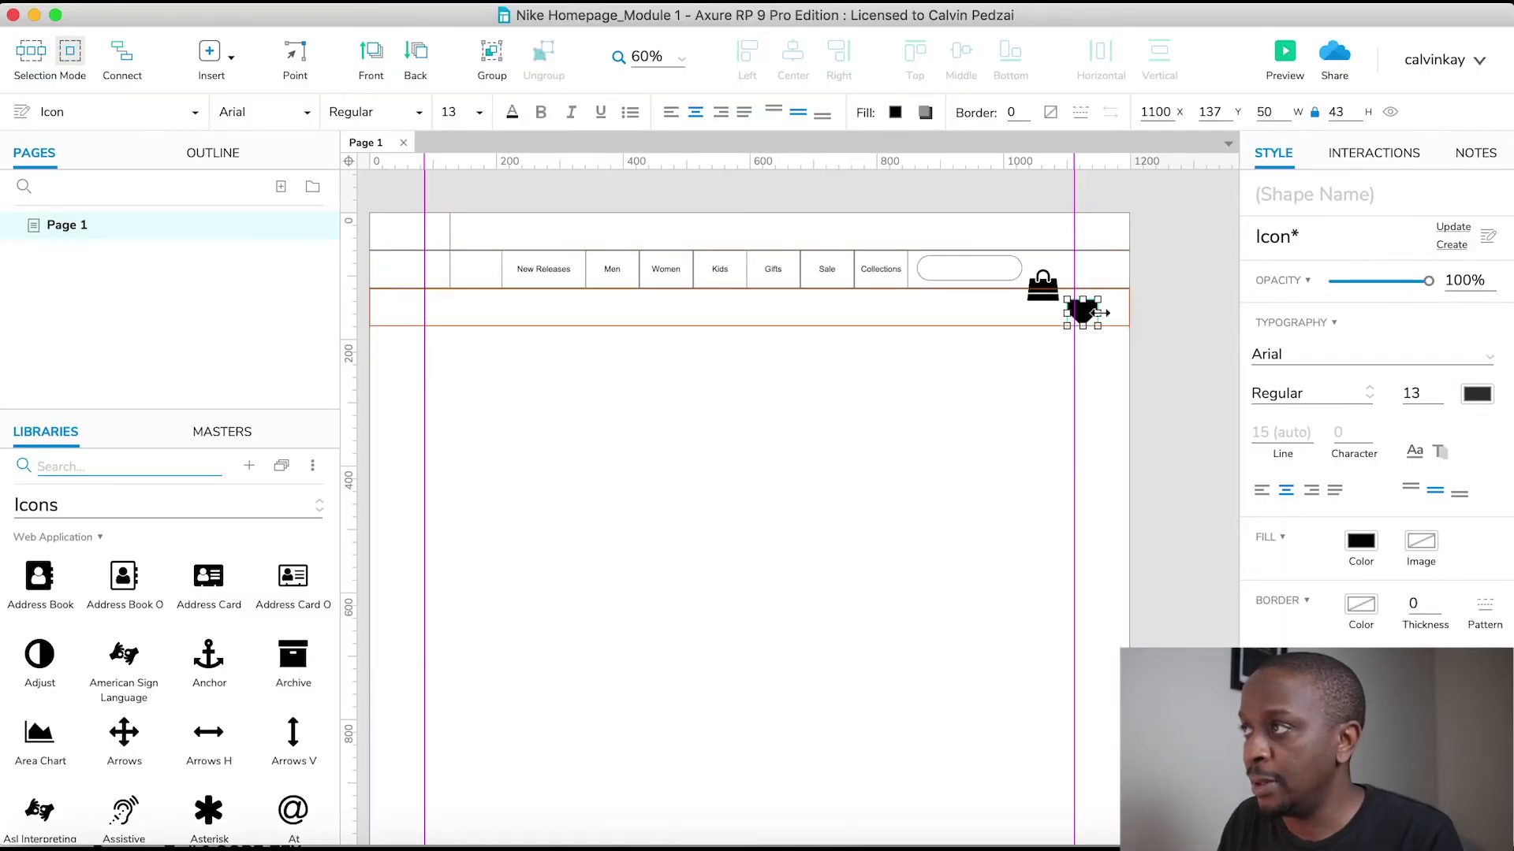
# Step: Find 'search' in the Icons library and place the Search magnifier icon on the header
pyautogui.hotkey('ctrl', 'Up')
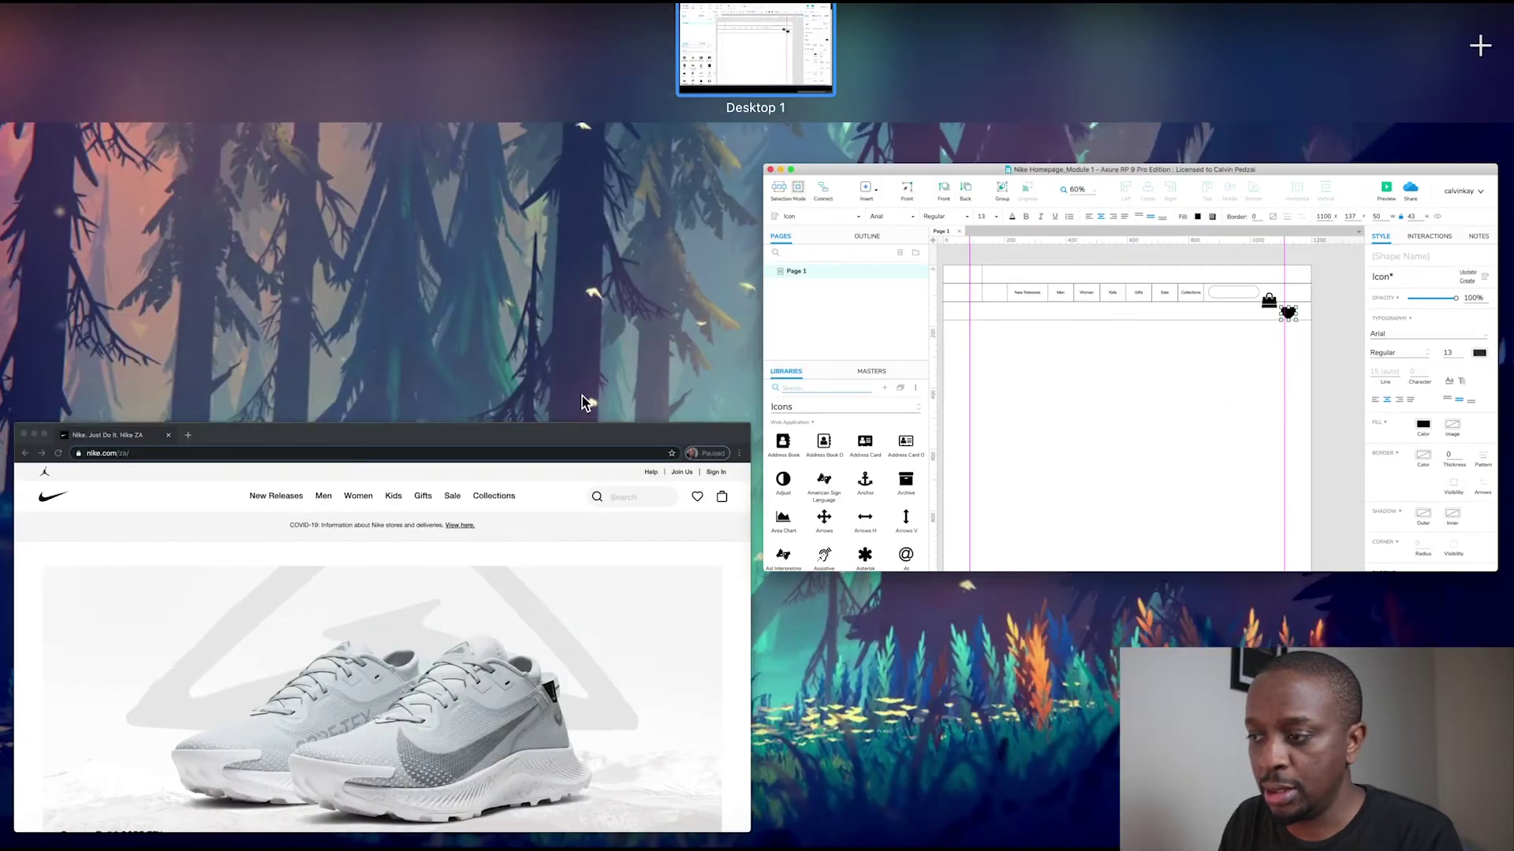
pyautogui.click(1035, 438)
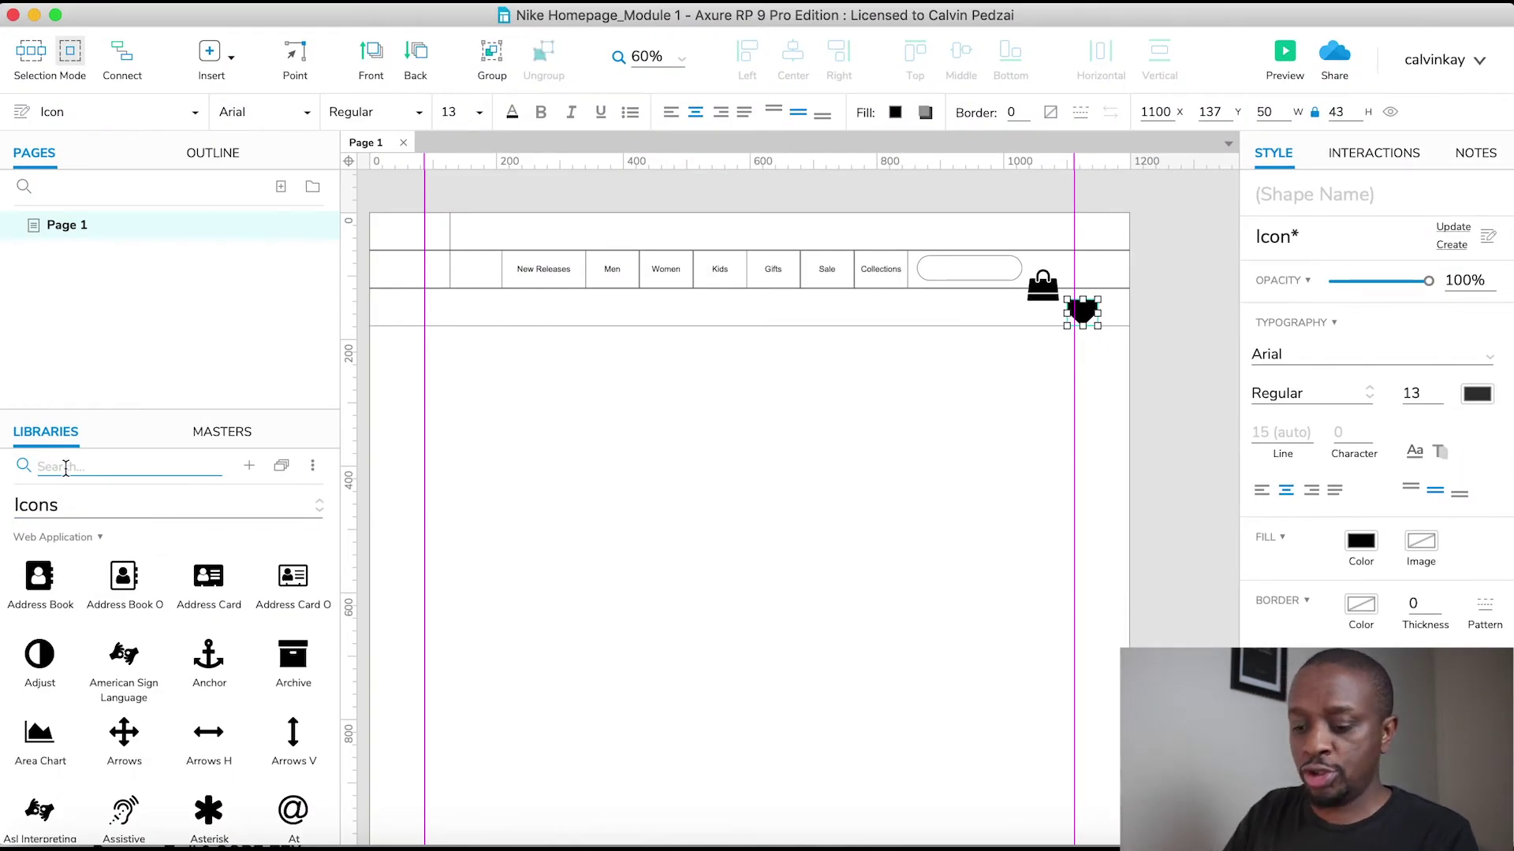
pyautogui.write('search')
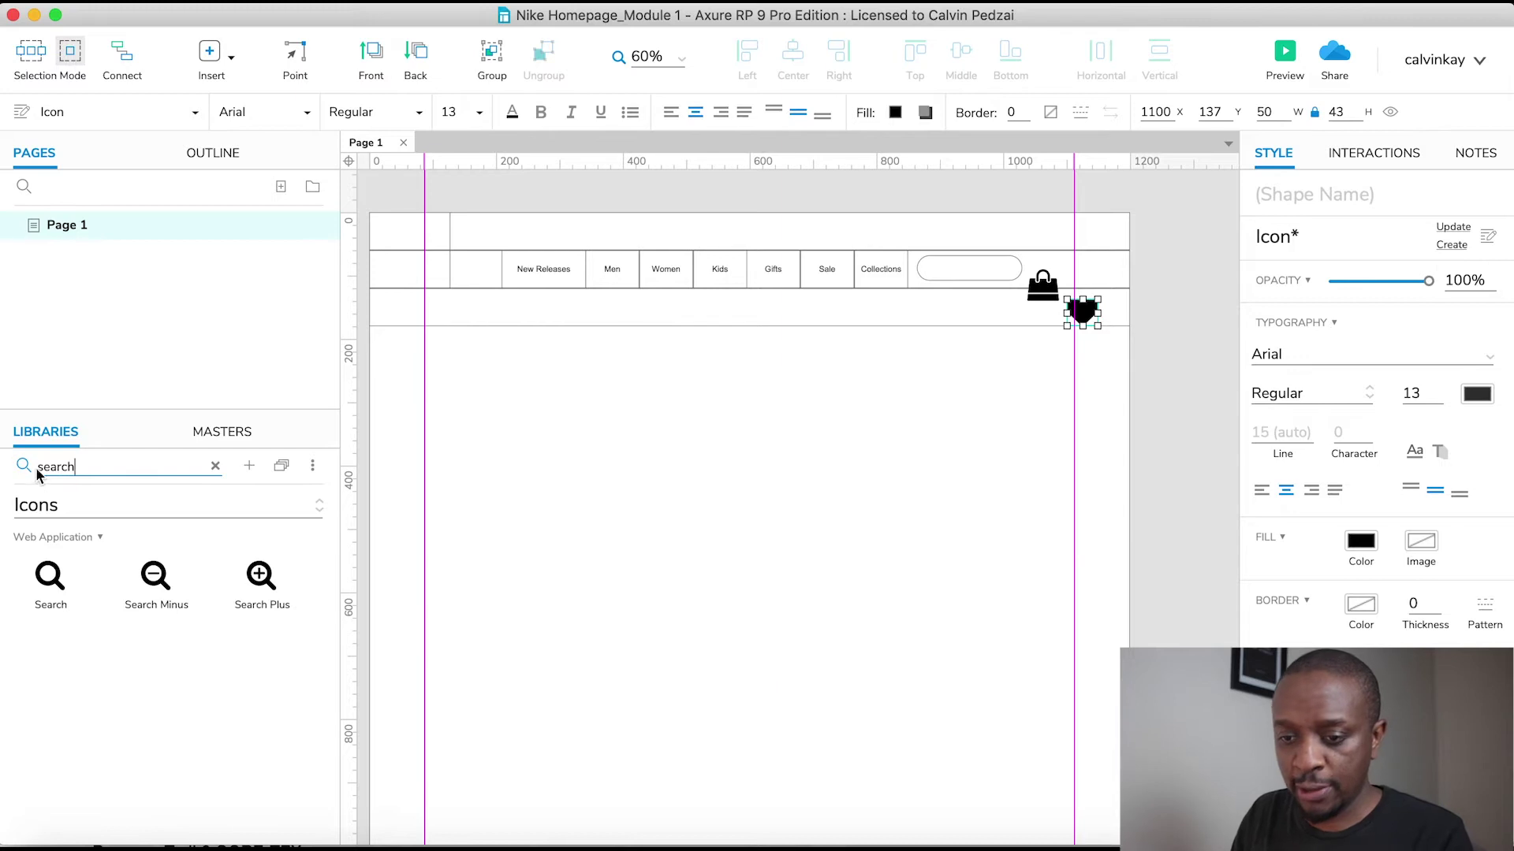
pyautogui.moveTo(54, 581); pyautogui.dragTo(932, 286)
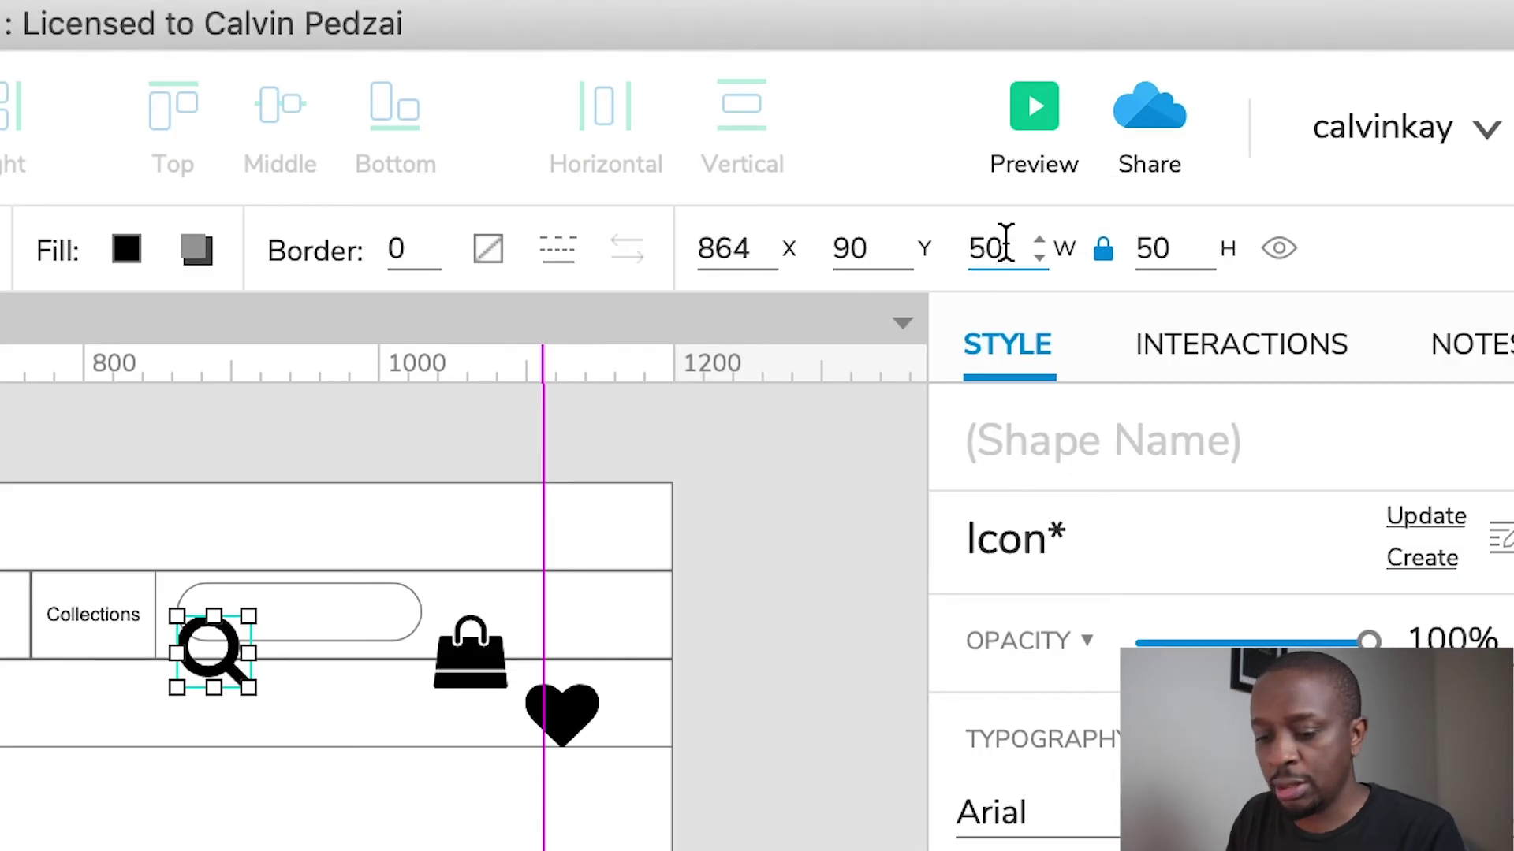
# Step: Set the width of the search, shopping bag and heart icons to 20 px
pyautogui.doubleClick(986, 243)
pyautogui.write('20')
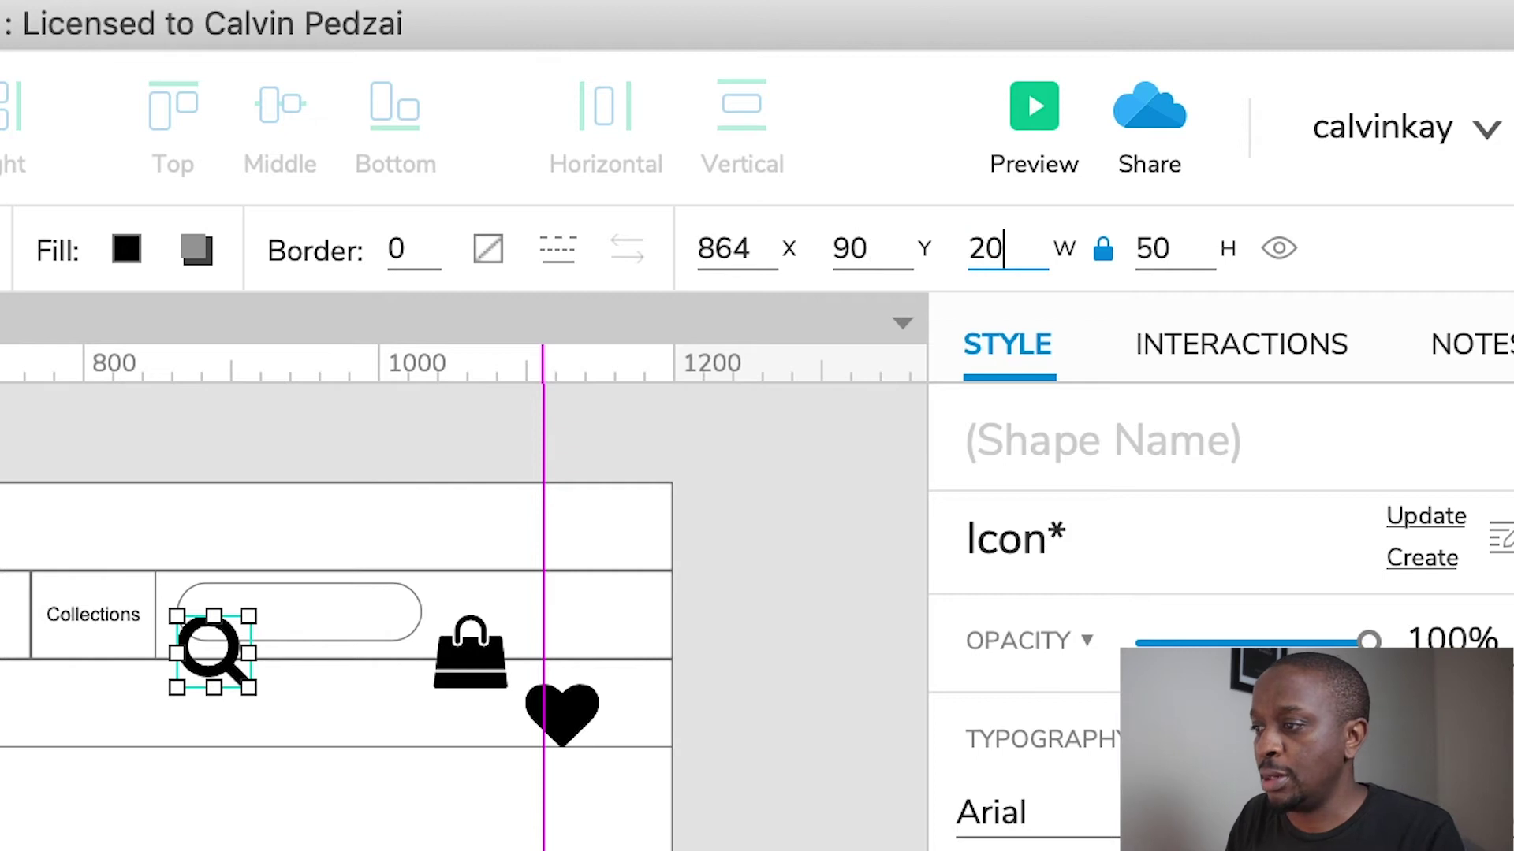
pyautogui.press('Tab')
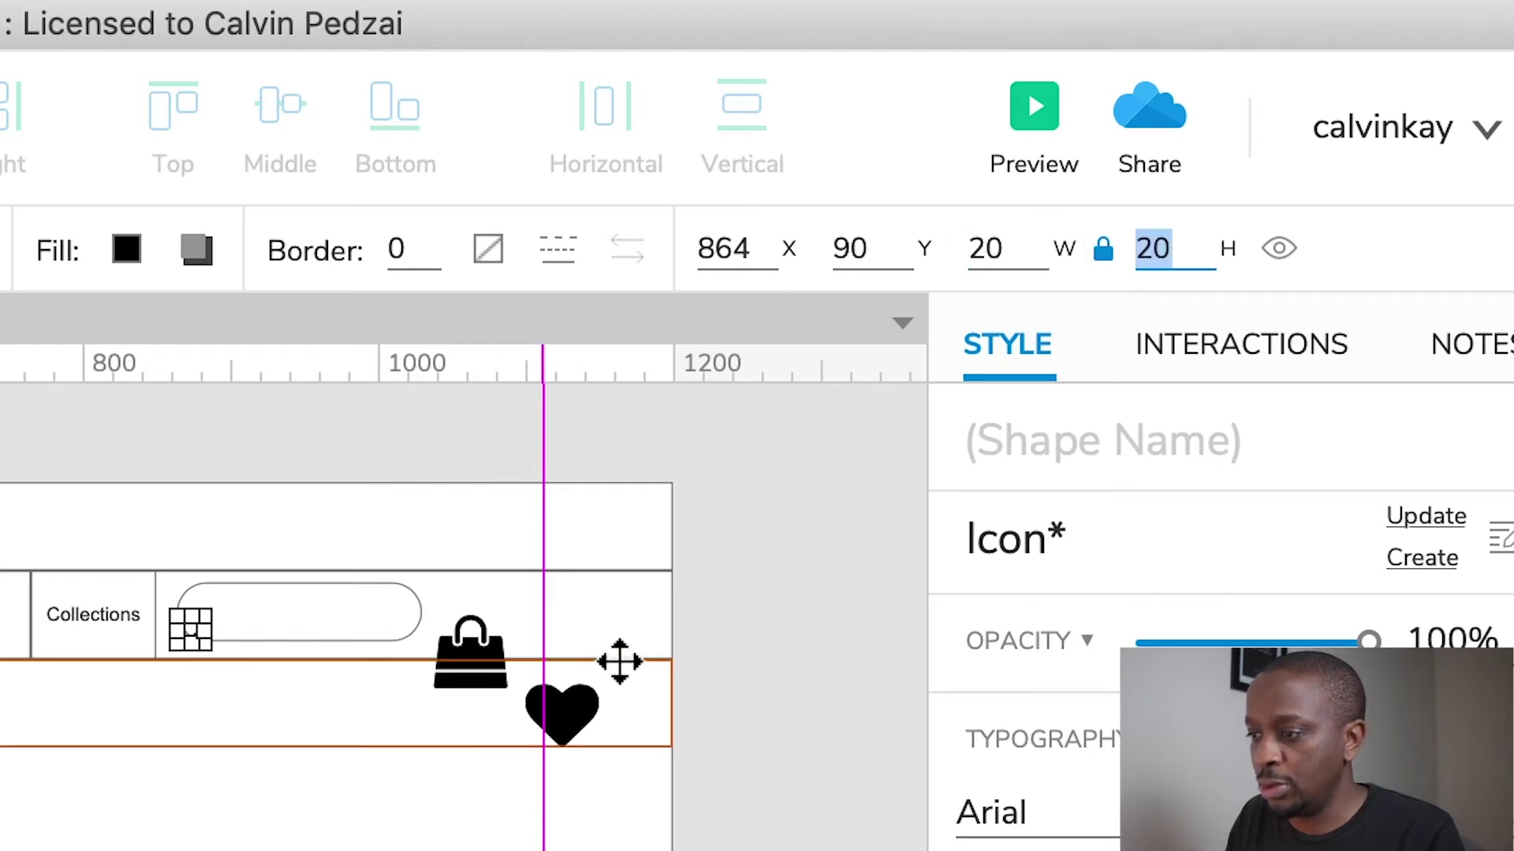
pyautogui.press('Tab')
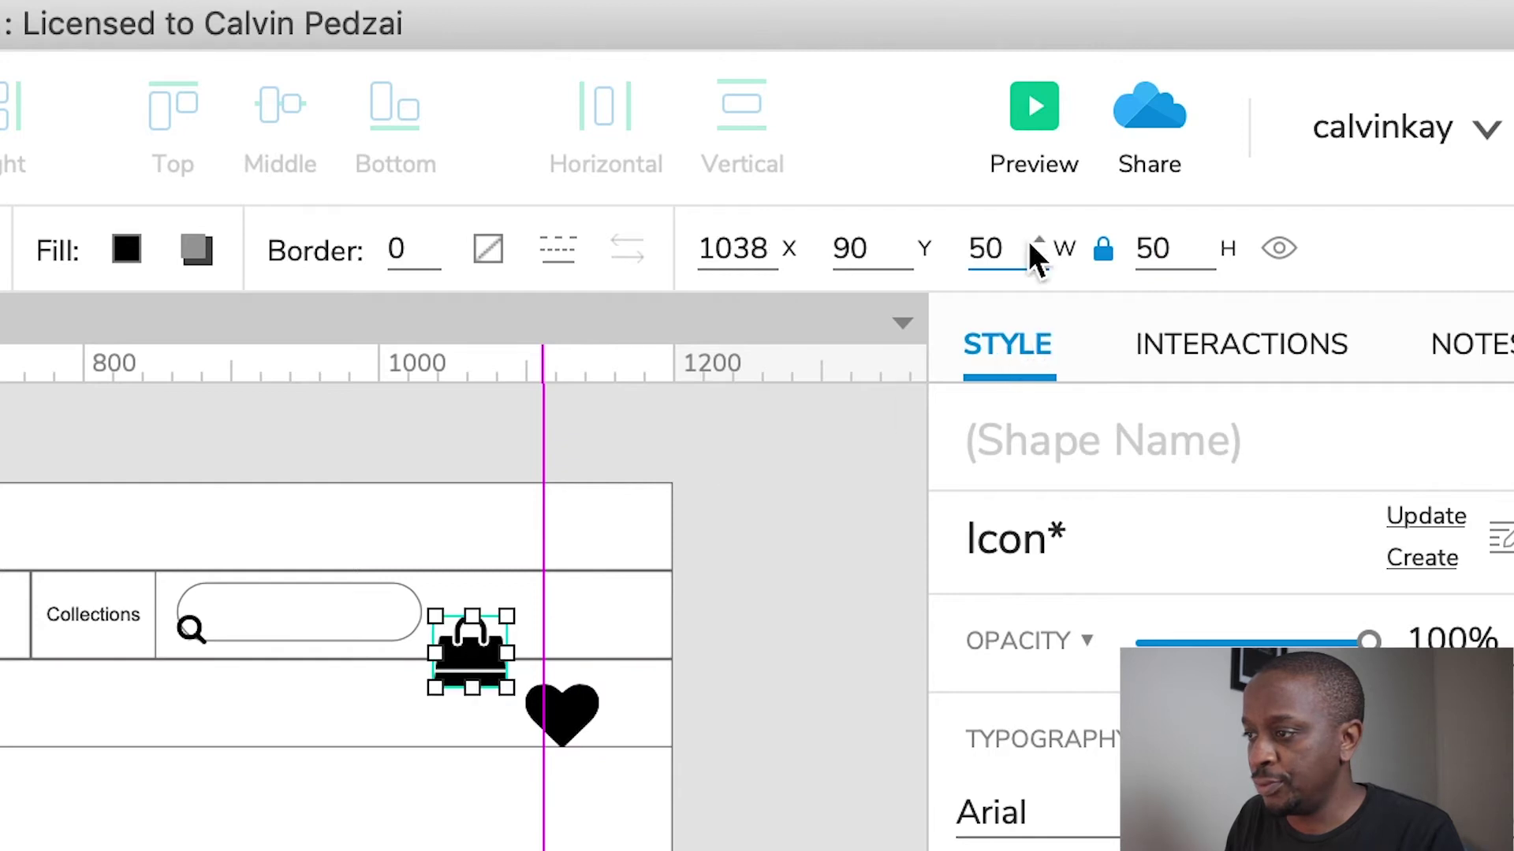
pyautogui.doubleClick(1013, 250)
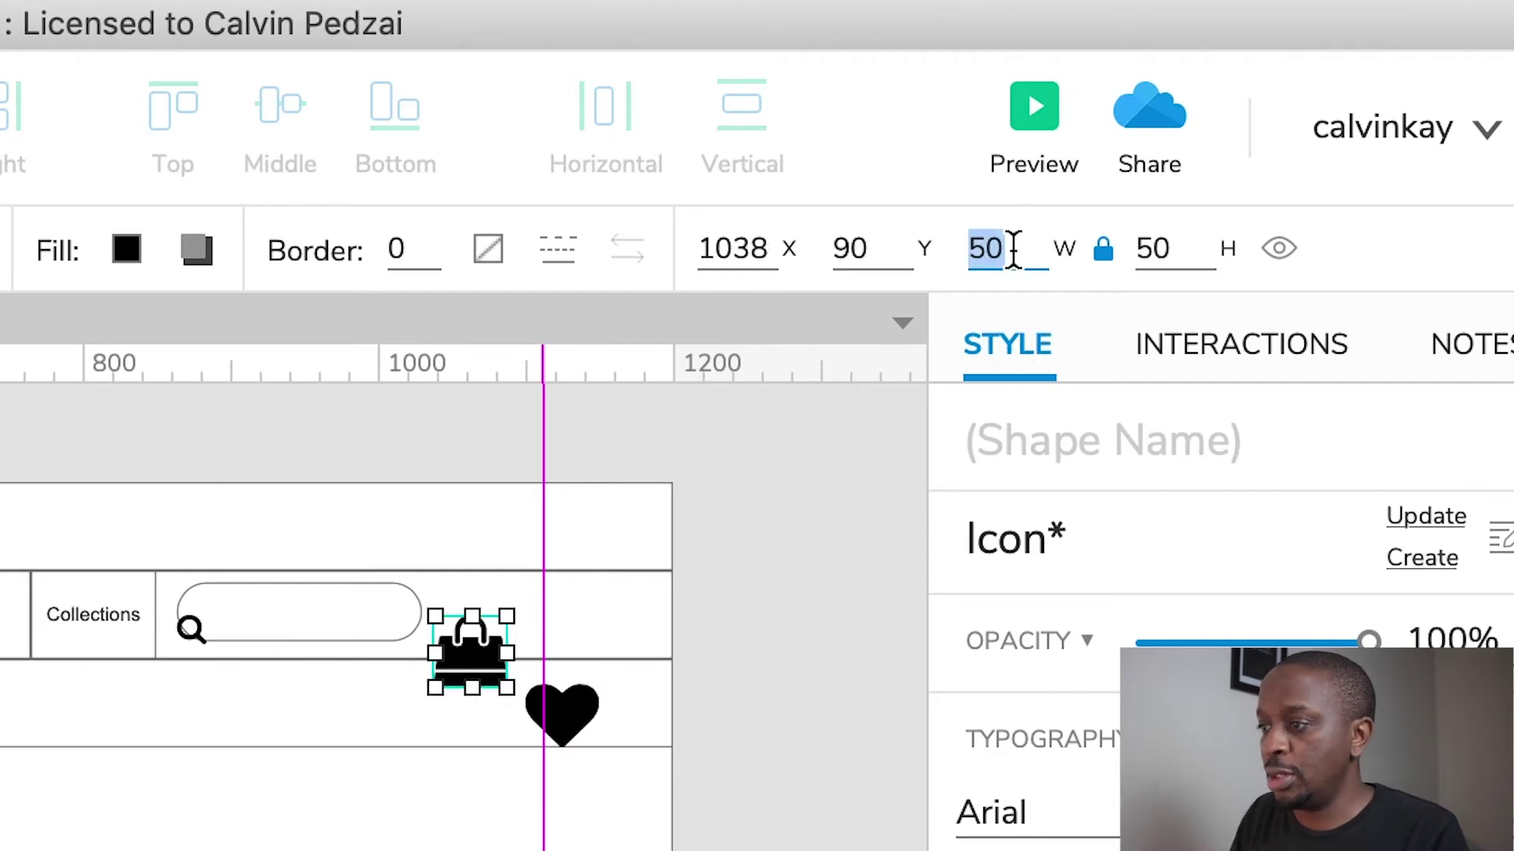
pyautogui.write('20')
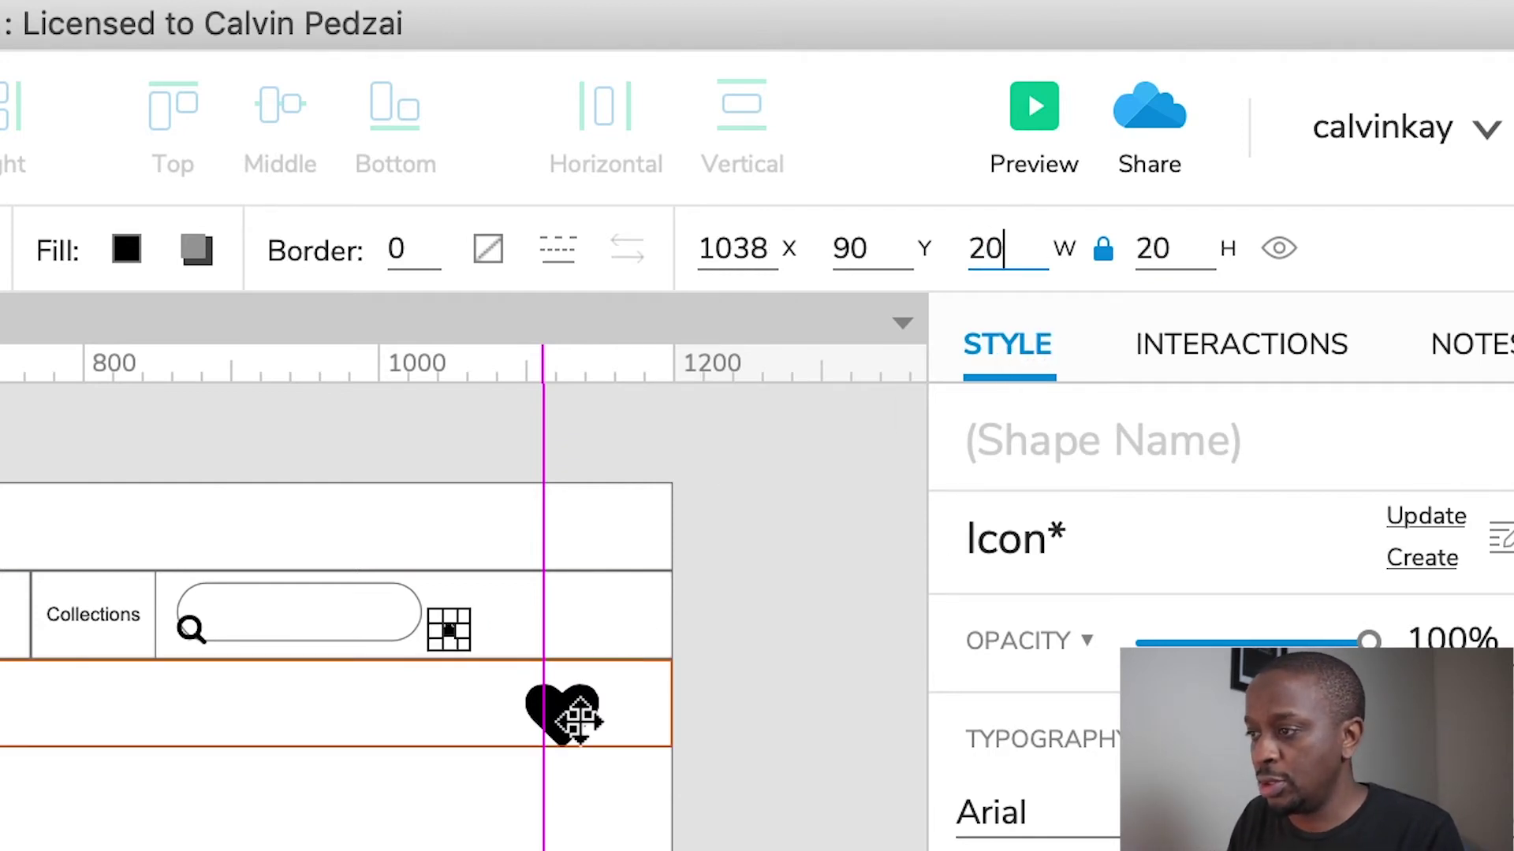
pyautogui.click(579, 719)
pyautogui.doubleClick(1007, 246)
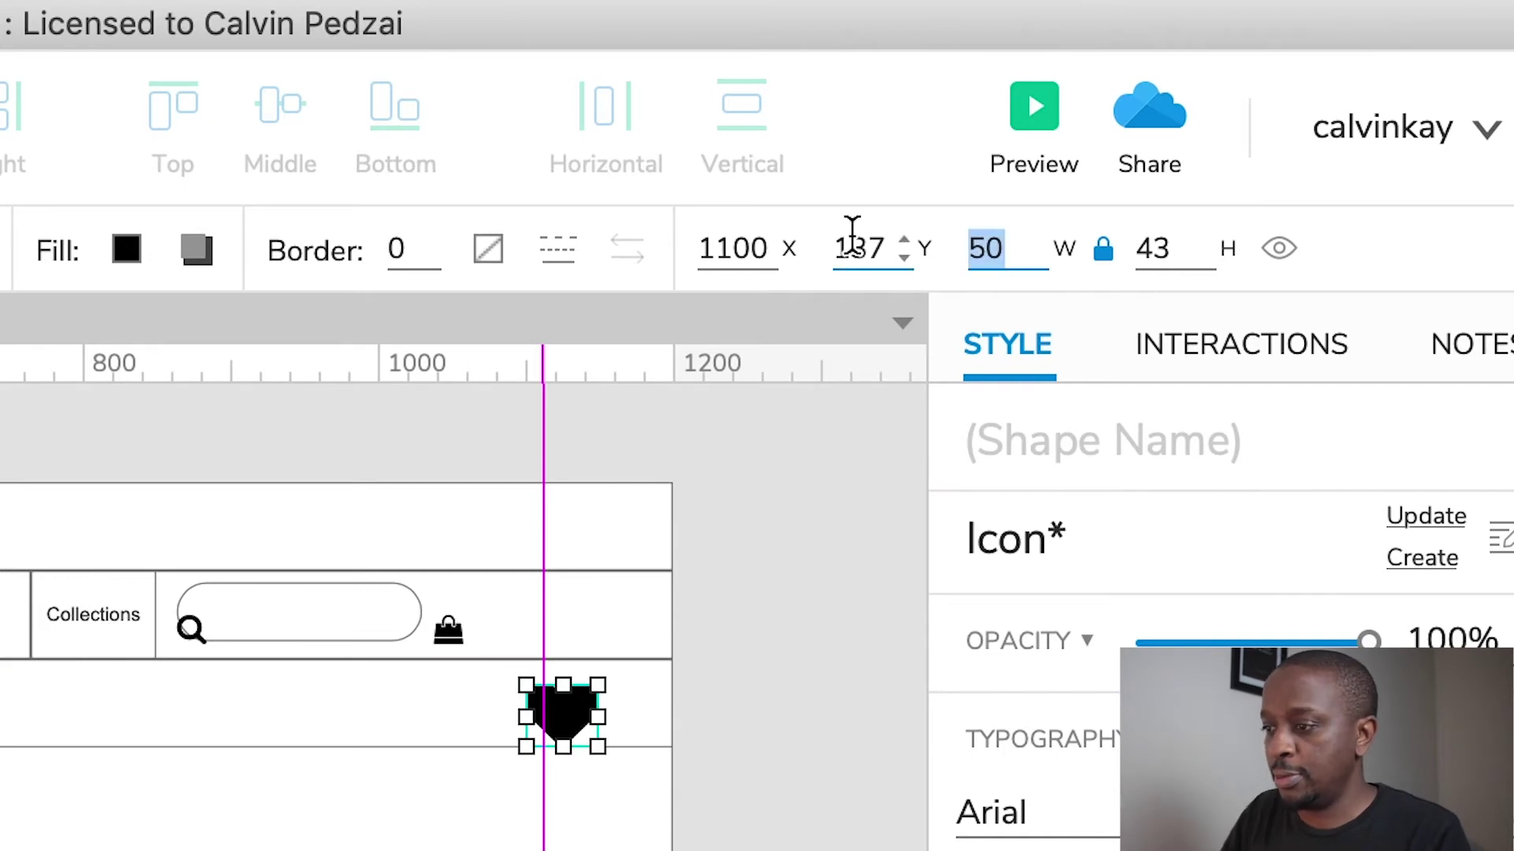
pyautogui.write('20')
pyautogui.press('Return')
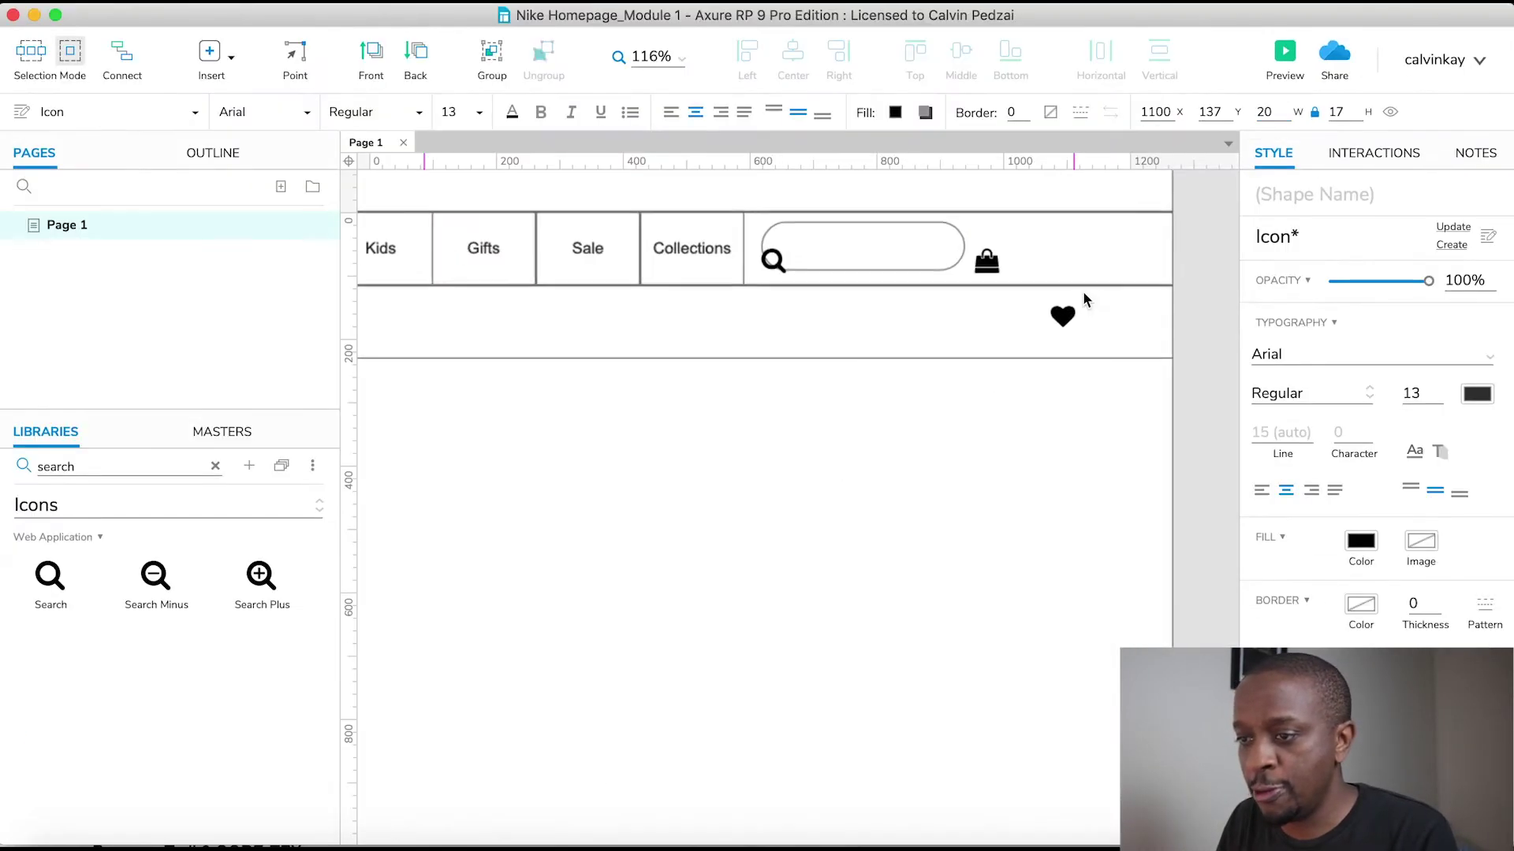
# Step: Move the magnifier into the search box's left end, then align the heart (1051,82) and bag (1091,78) beside it
pyautogui.scroll(3, 564, 669)
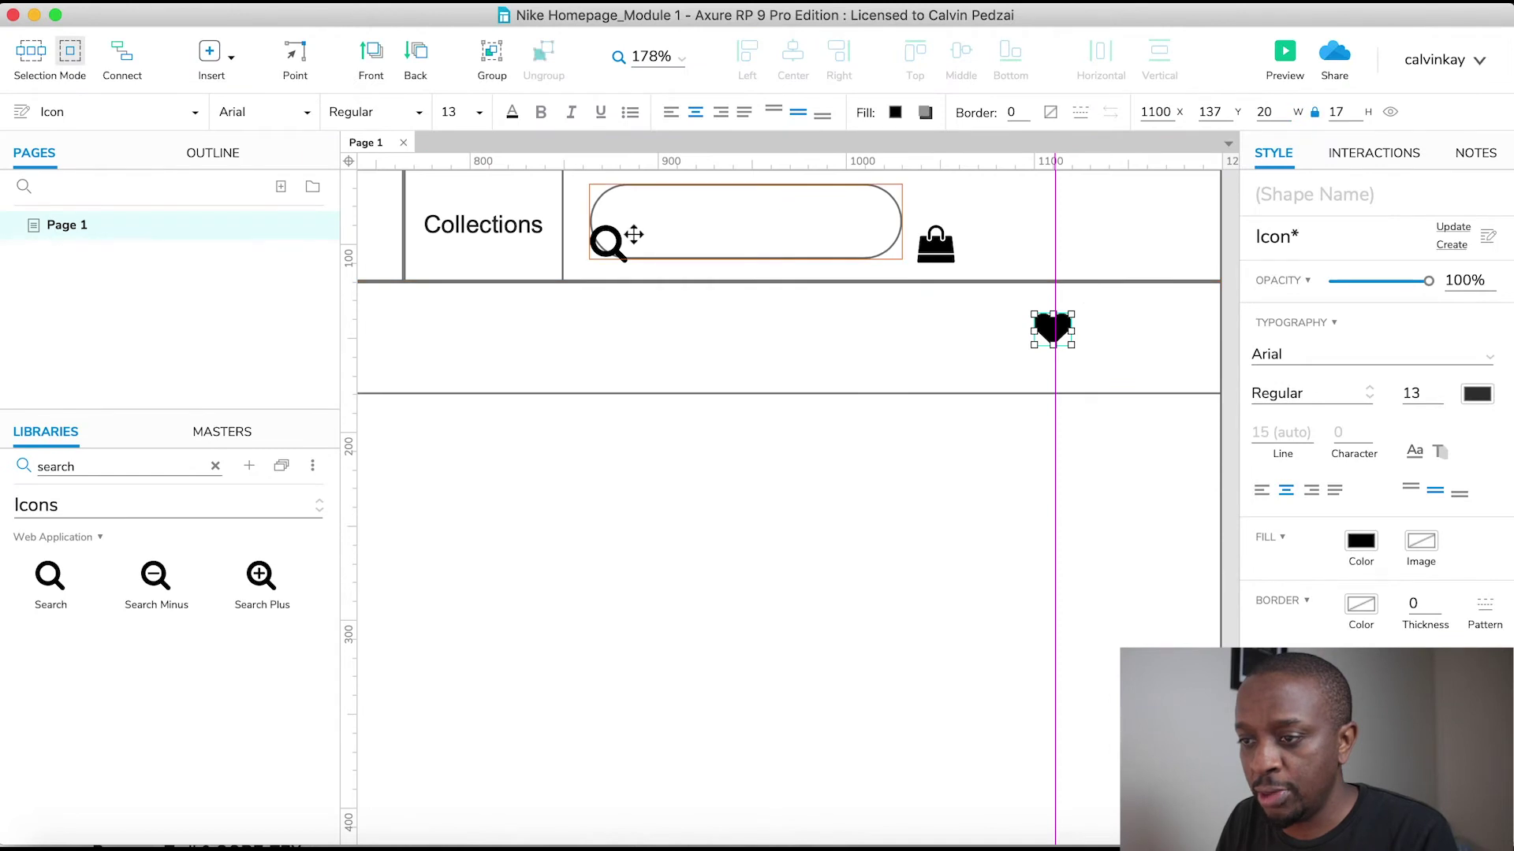
pyautogui.moveTo(622, 236); pyautogui.dragTo(626, 258)
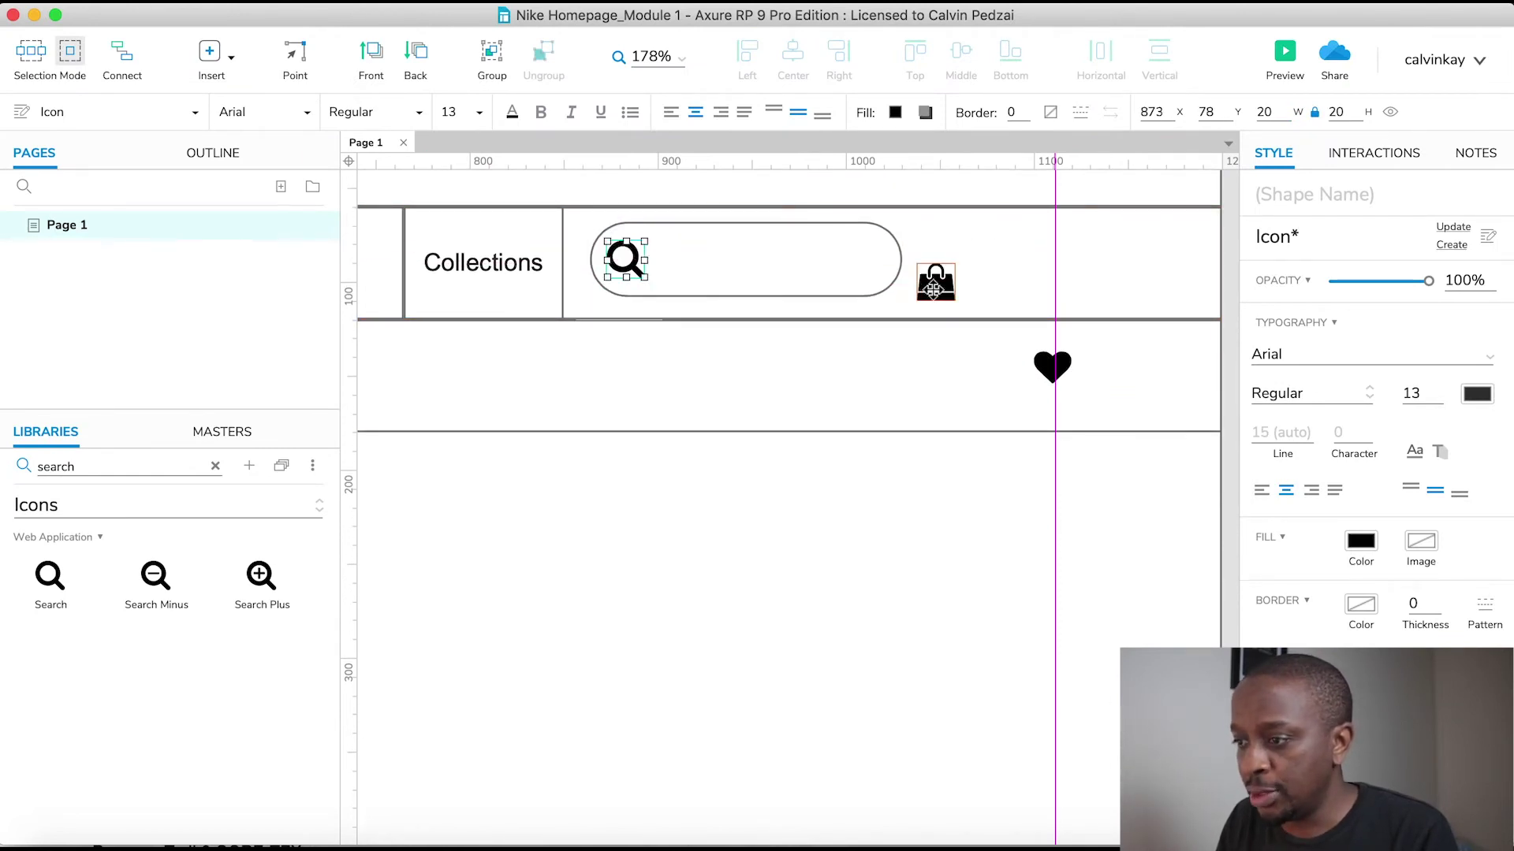
pyautogui.moveTo(932, 288); pyautogui.dragTo(1034, 265)
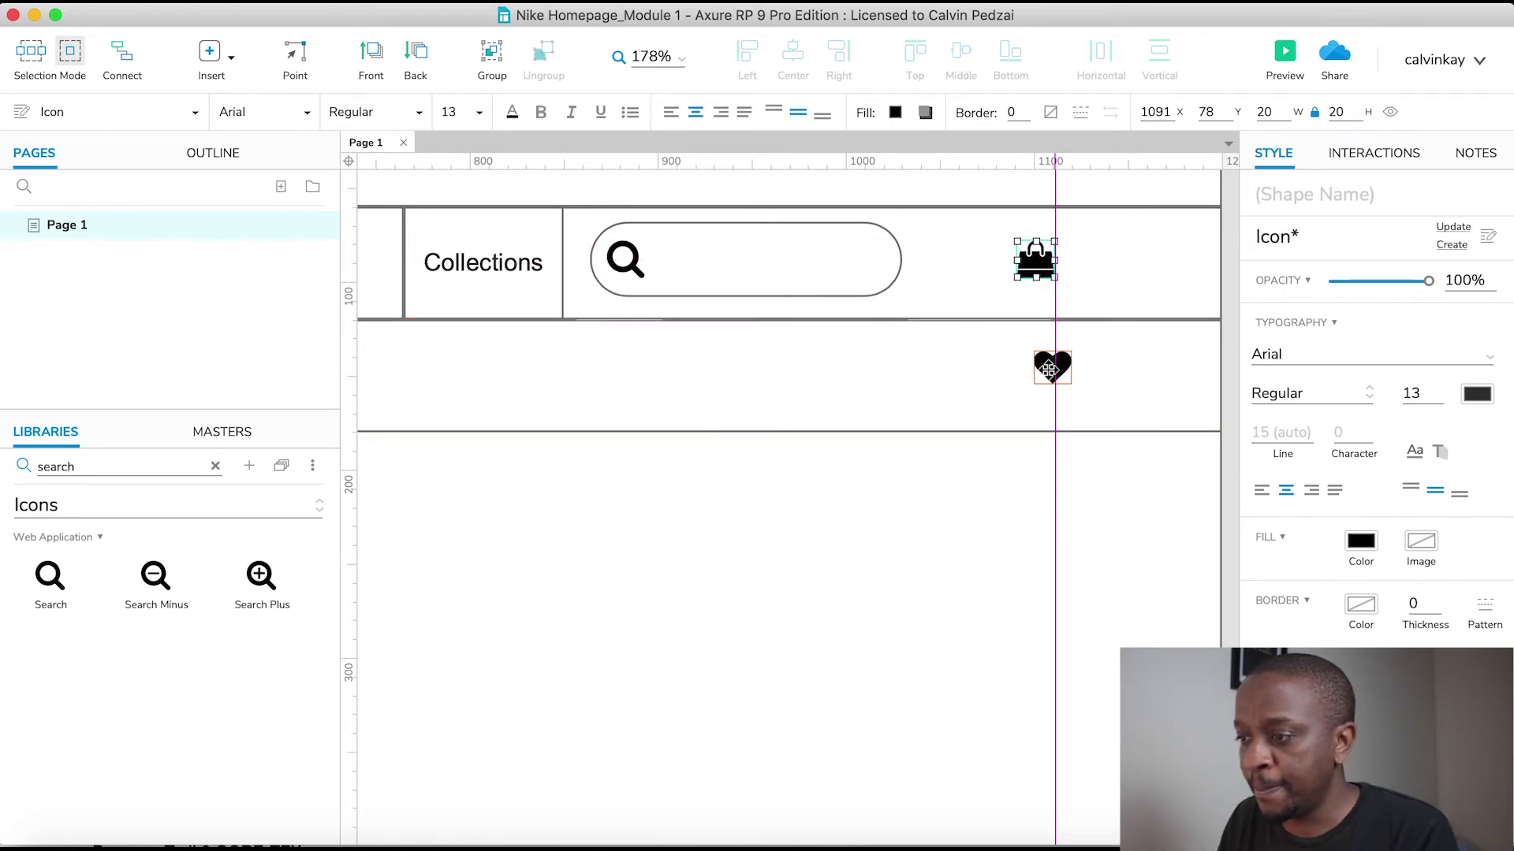
pyautogui.moveTo(1051, 364); pyautogui.dragTo(958, 272)
pyautogui.scroll(-5, 693, 429)
pyautogui.hscroll(-5, 682, 422)
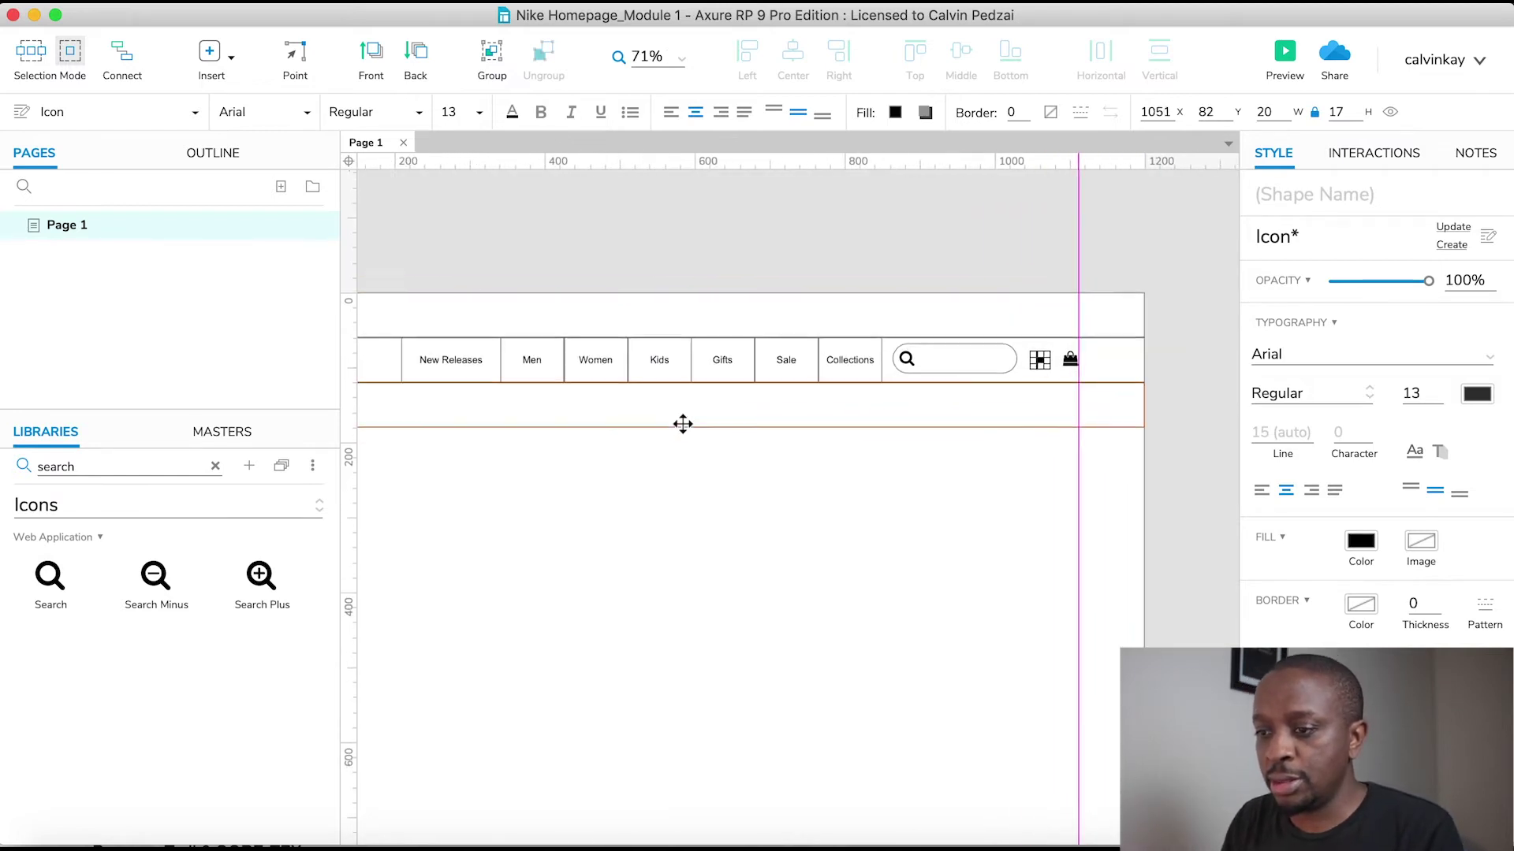
pyautogui.hscroll(-2, 682, 423)
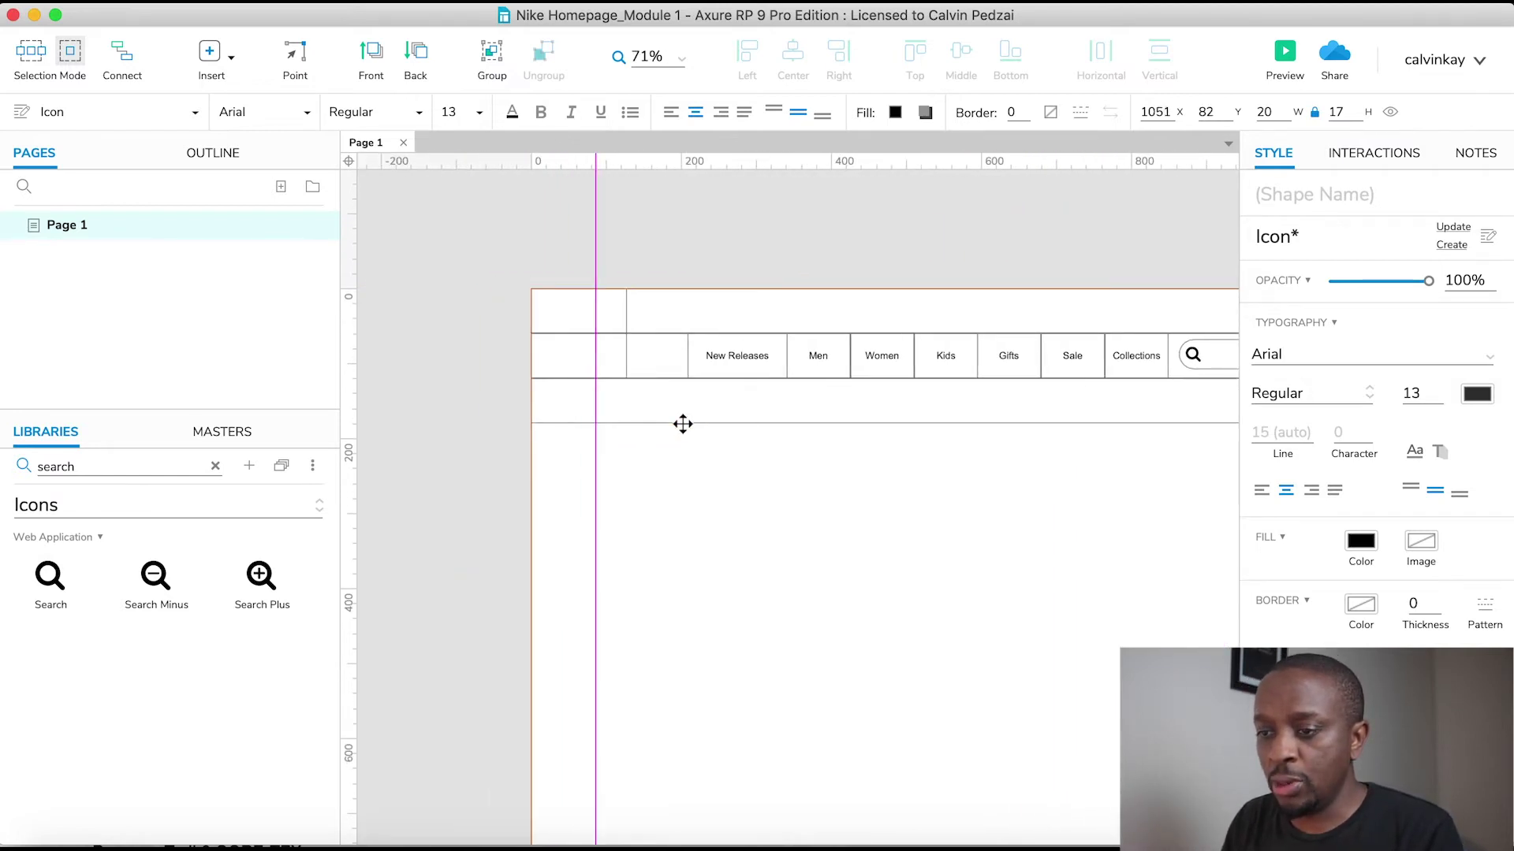
# Step: Move the left box down into the nav row and paste the 69×43 Nike swoosh logo into it
pyautogui.click(588, 317)
pyautogui.moveTo(588, 317); pyautogui.dragTo(581, 365)
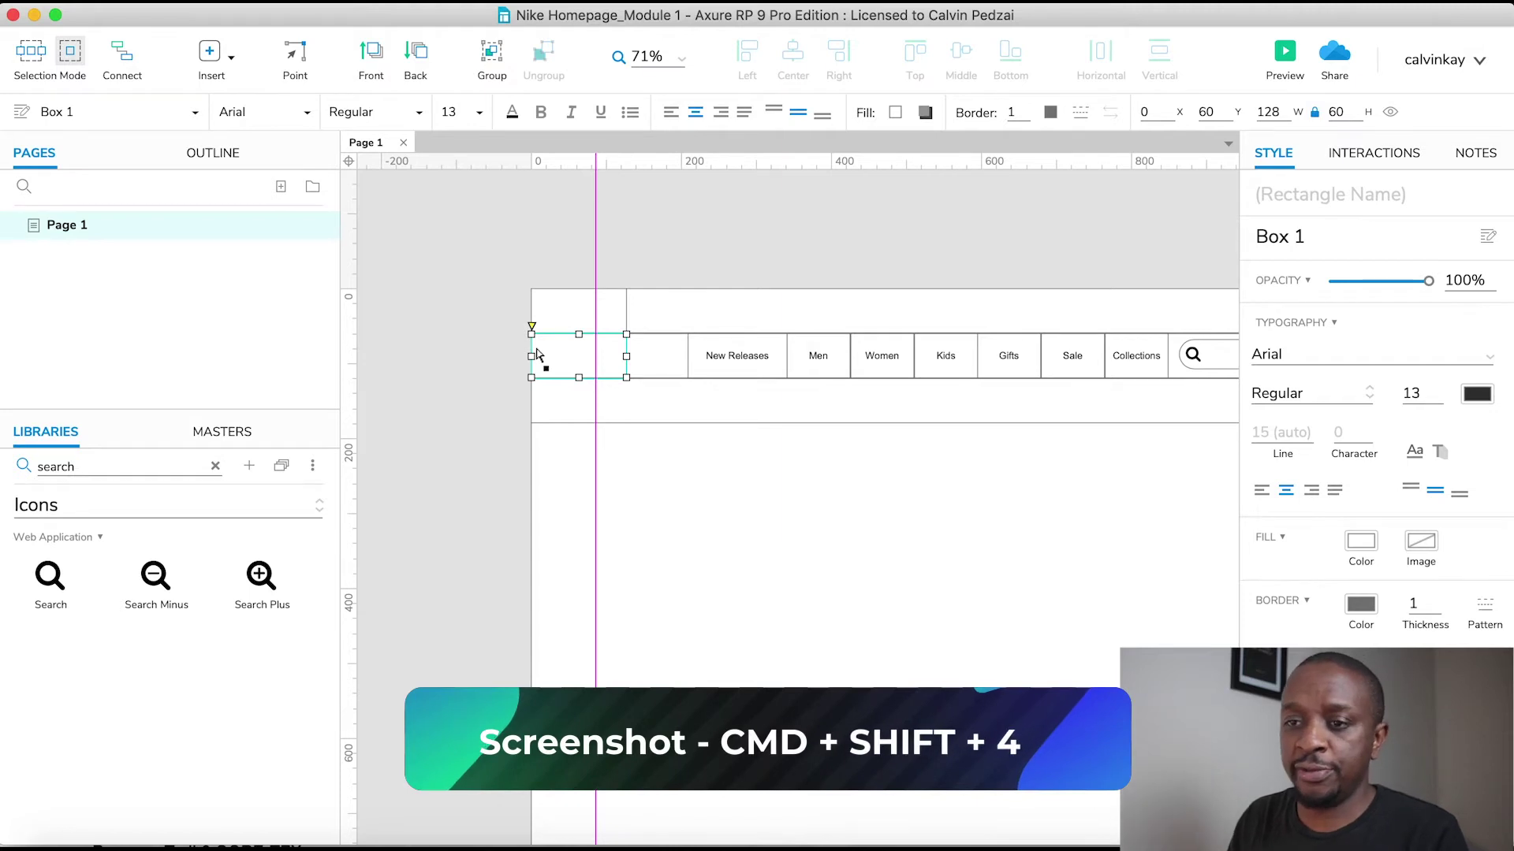
pyautogui.press('super+Tab')
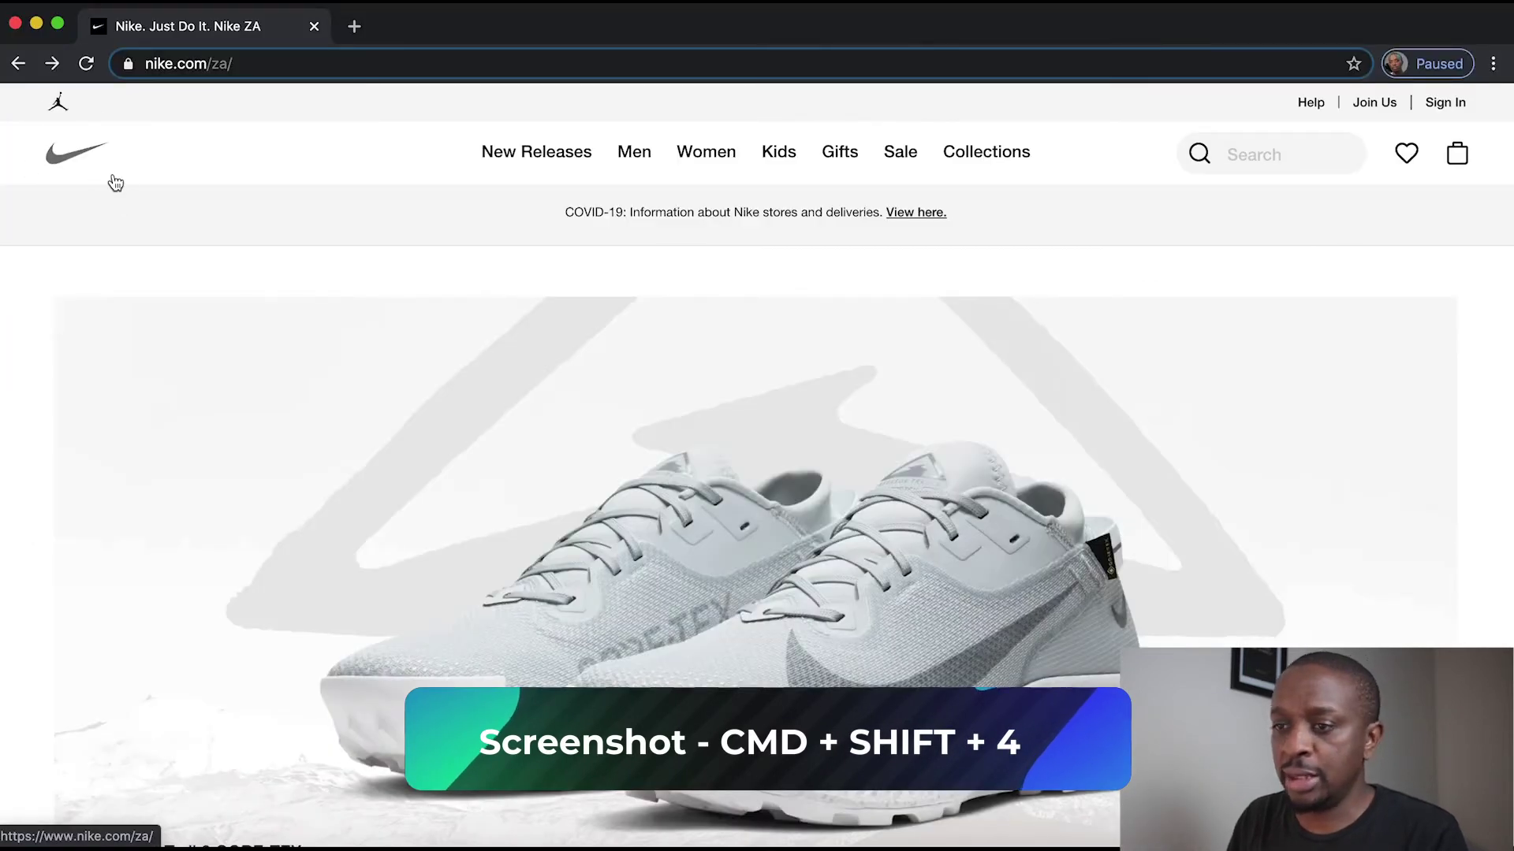
pyautogui.press('super+Tab')
pyautogui.hotkey('ctrl', 'Up')
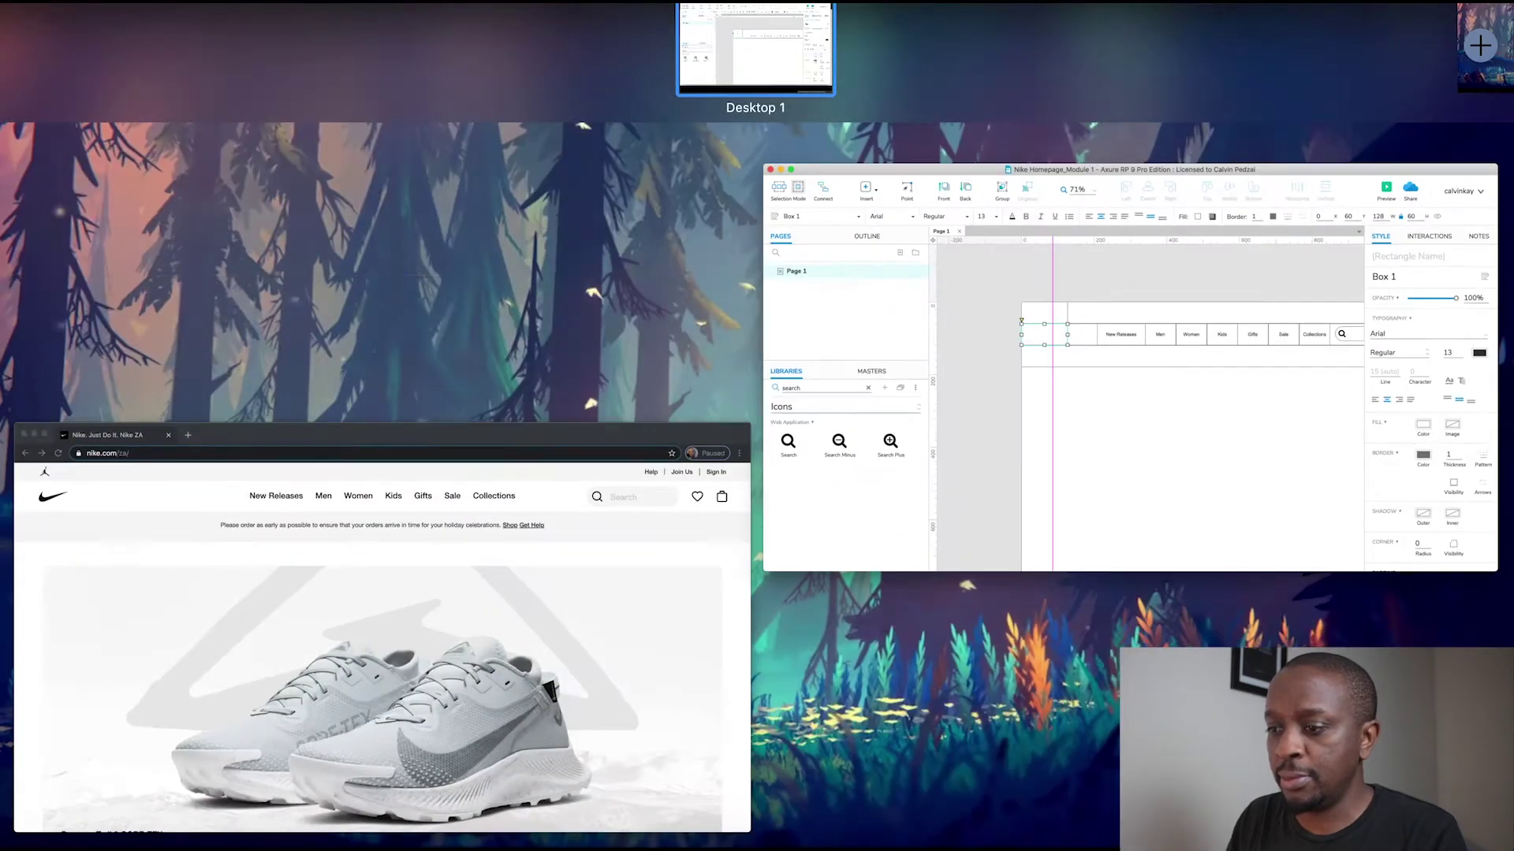
pyautogui.click(1055, 423)
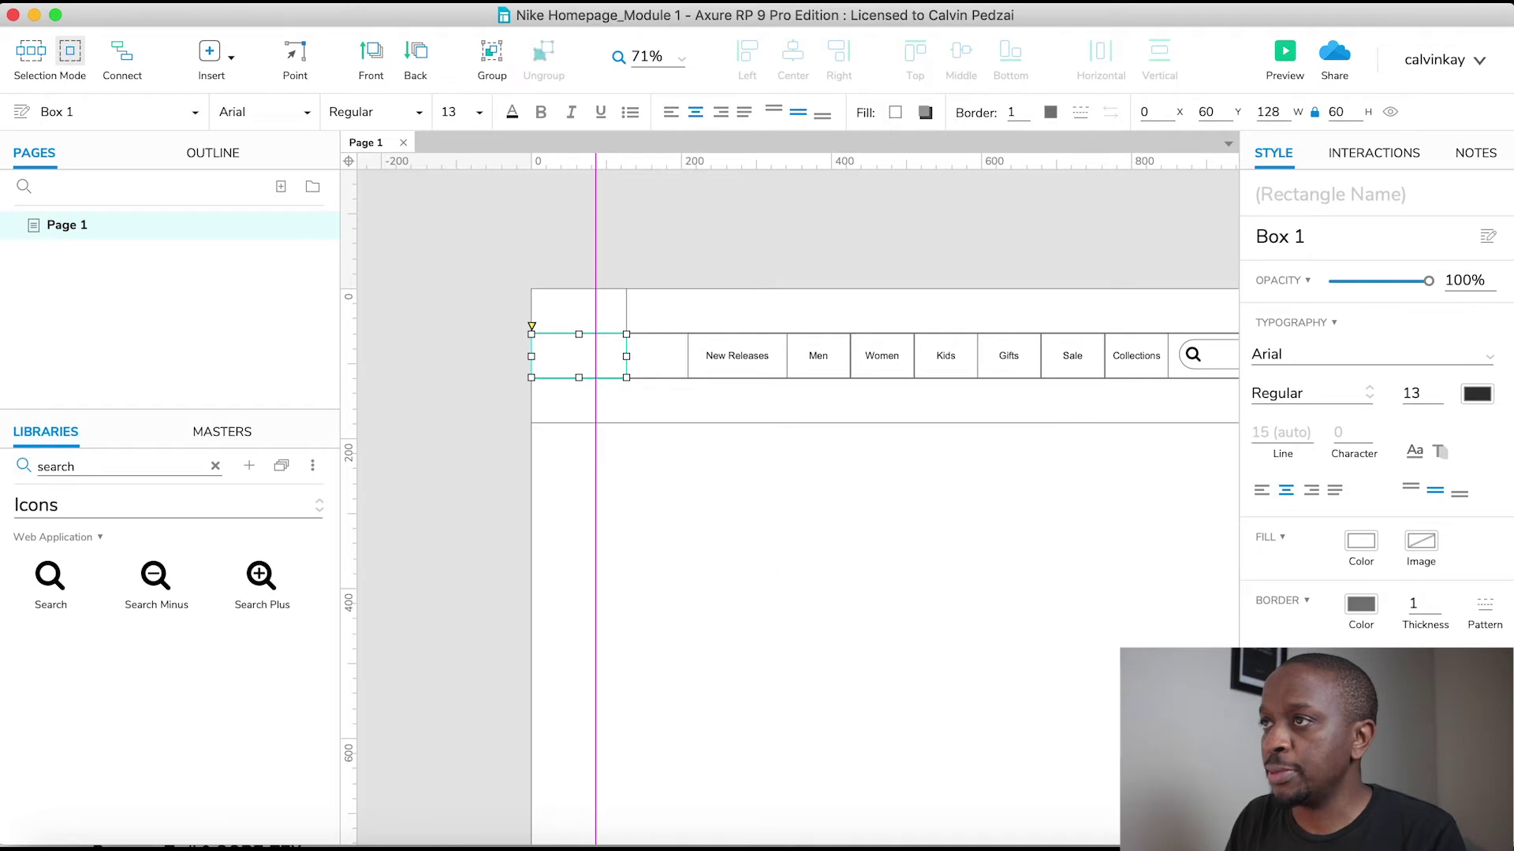
pyautogui.press('super+v')
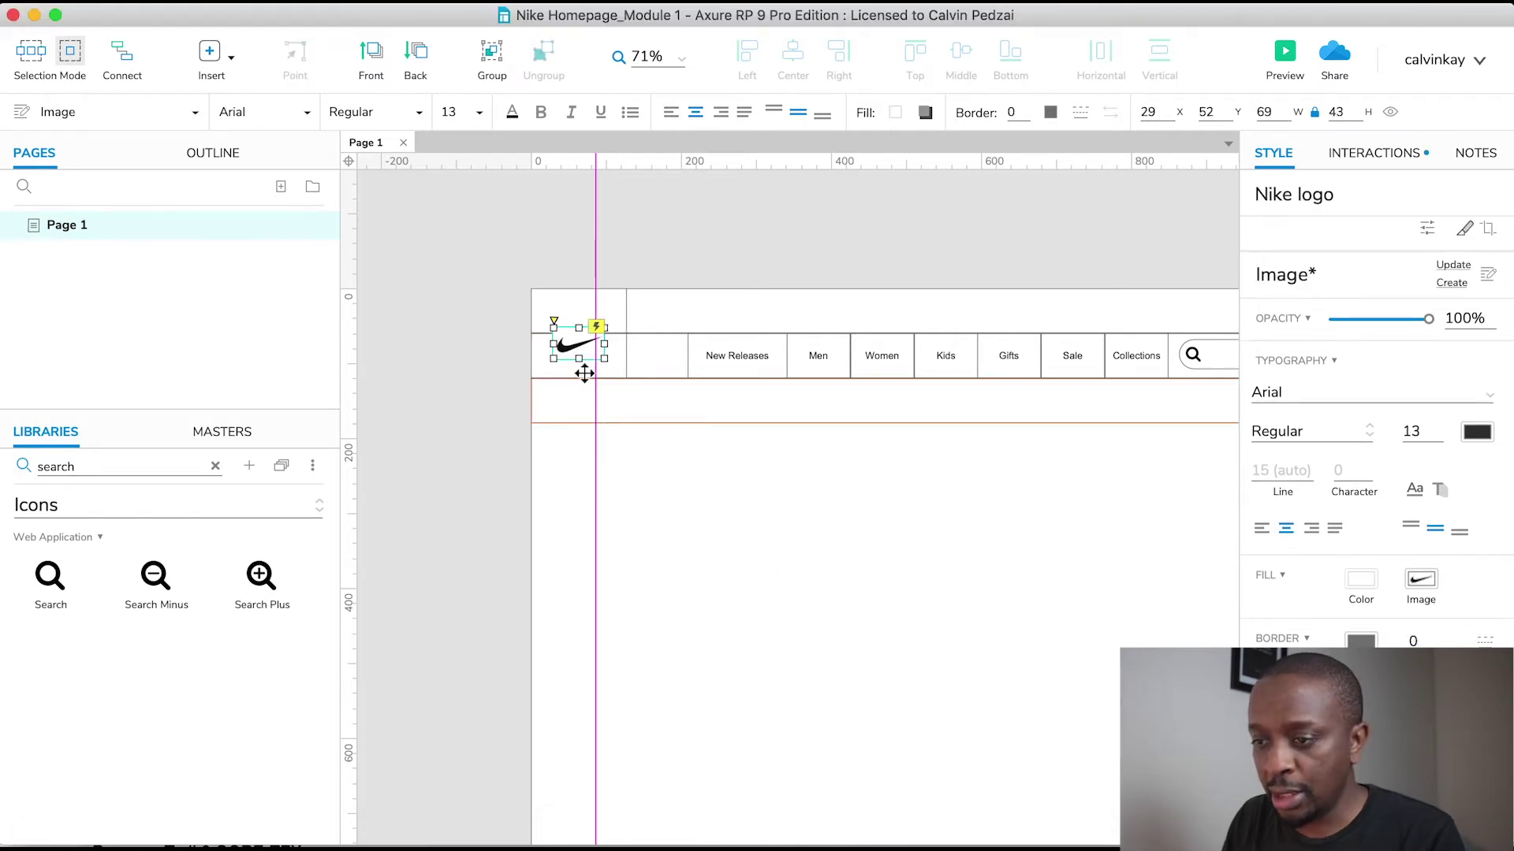
pyautogui.moveTo(569, 350); pyautogui.dragTo(570, 364)
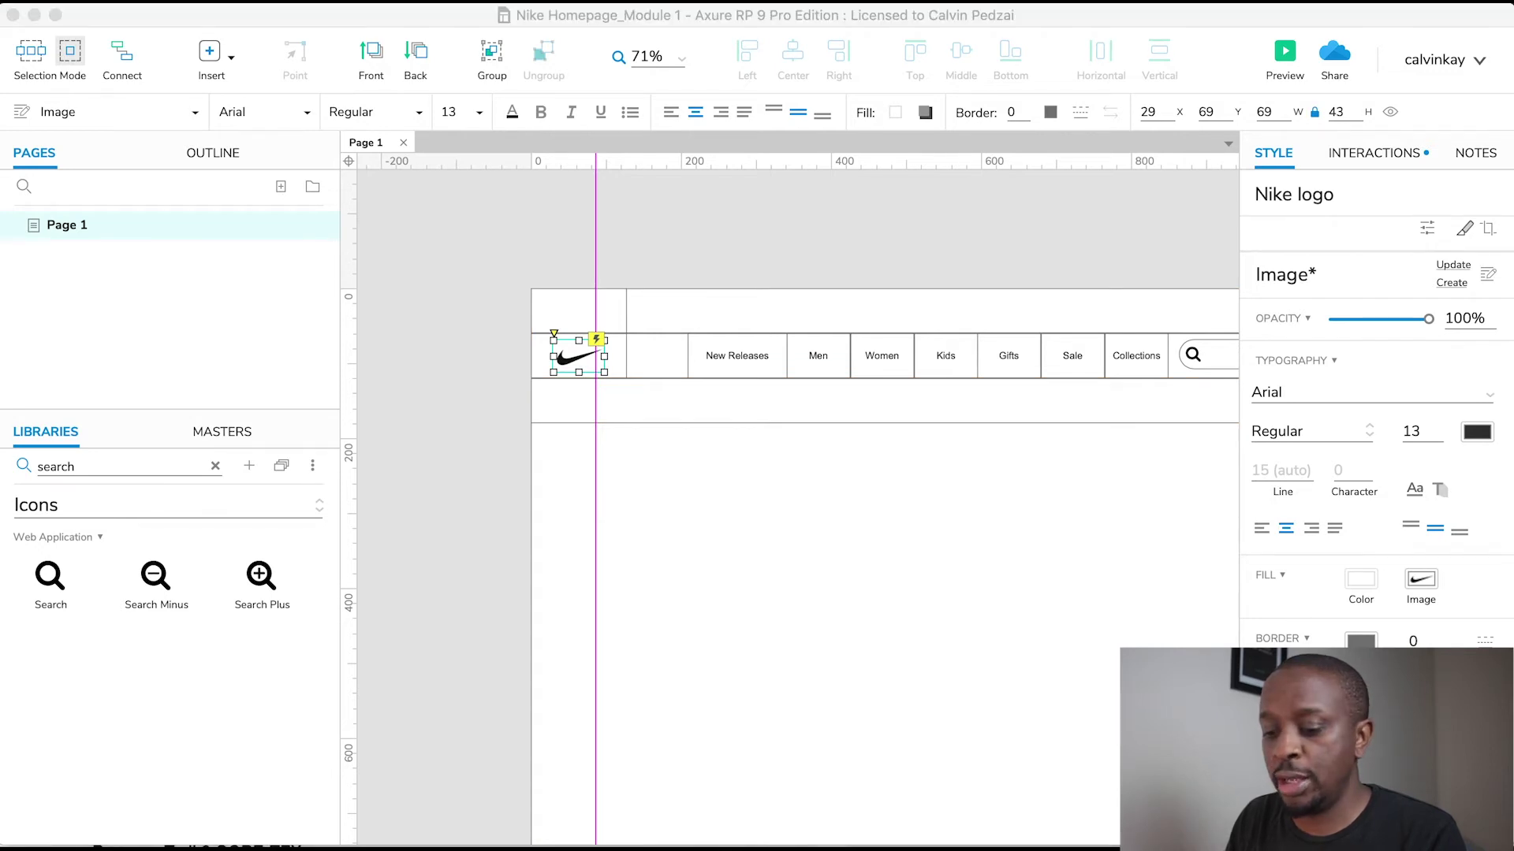
# Step: Paste the 52×30 Jordan logo into the top-left box and clear the icon library search
pyautogui.click(556, 315)
pyautogui.press('super+v')
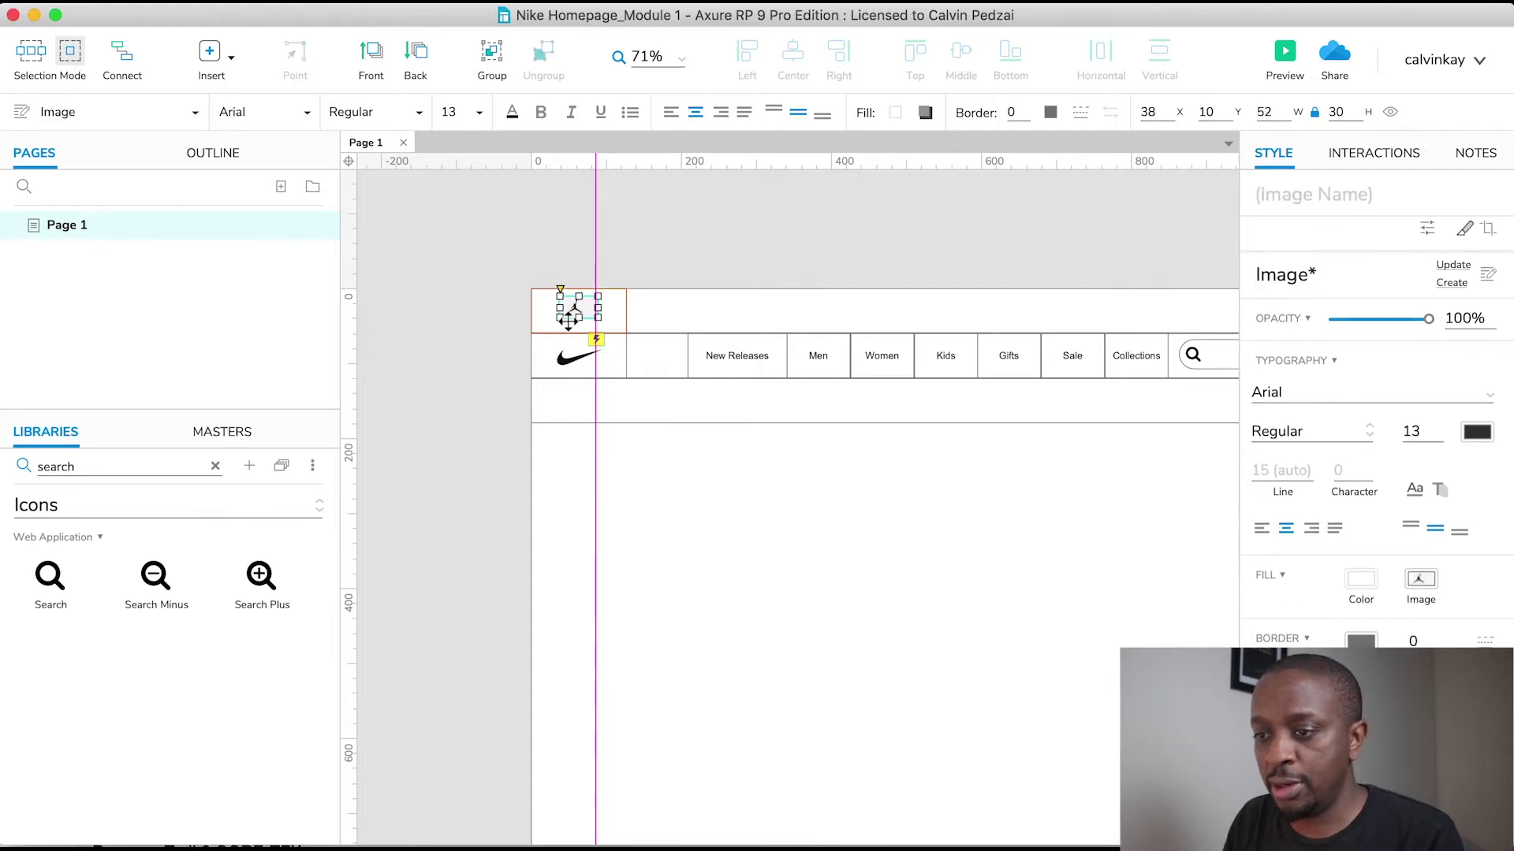
pyautogui.click(678, 274)
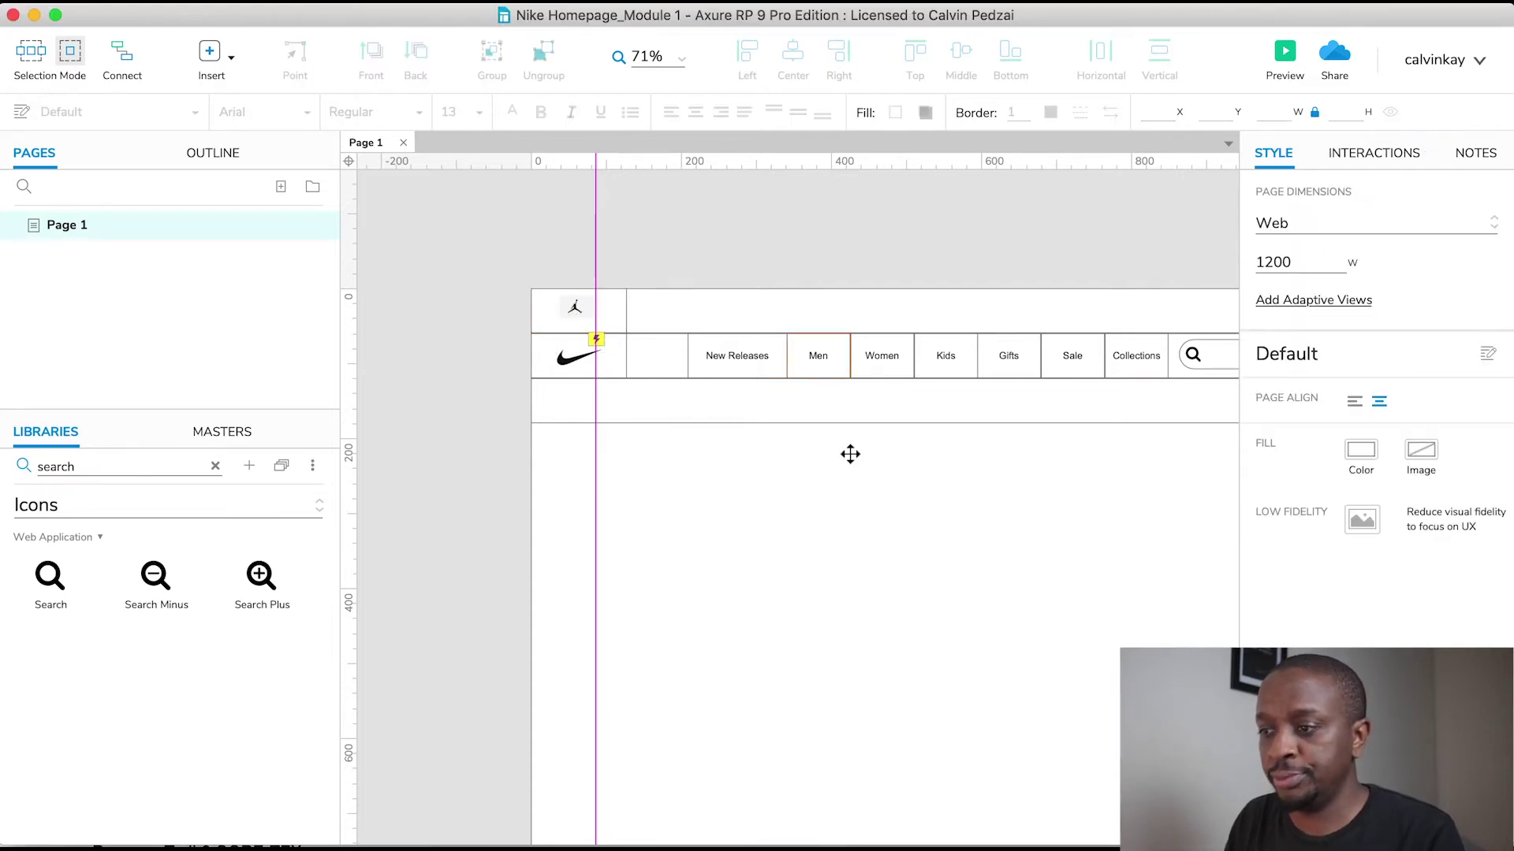
pyautogui.hscroll(5, 850, 454)
pyautogui.hscroll(2, 850, 454)
pyautogui.click(215, 466)
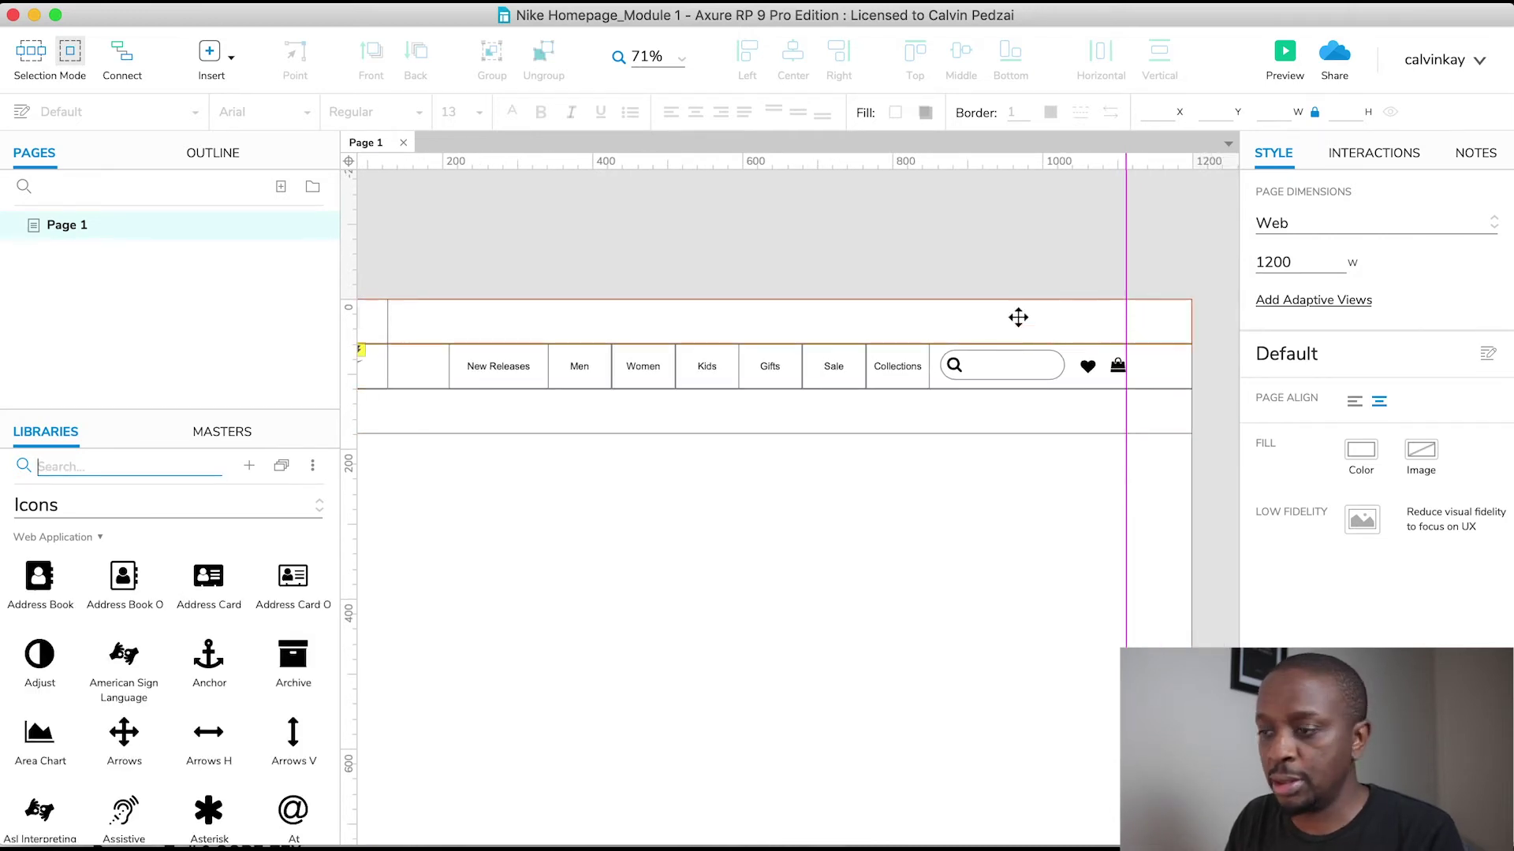
# Step: Add a 12-pt Arial label from the Default library at 900,30 in the top header band
pyautogui.press('super+Tab')
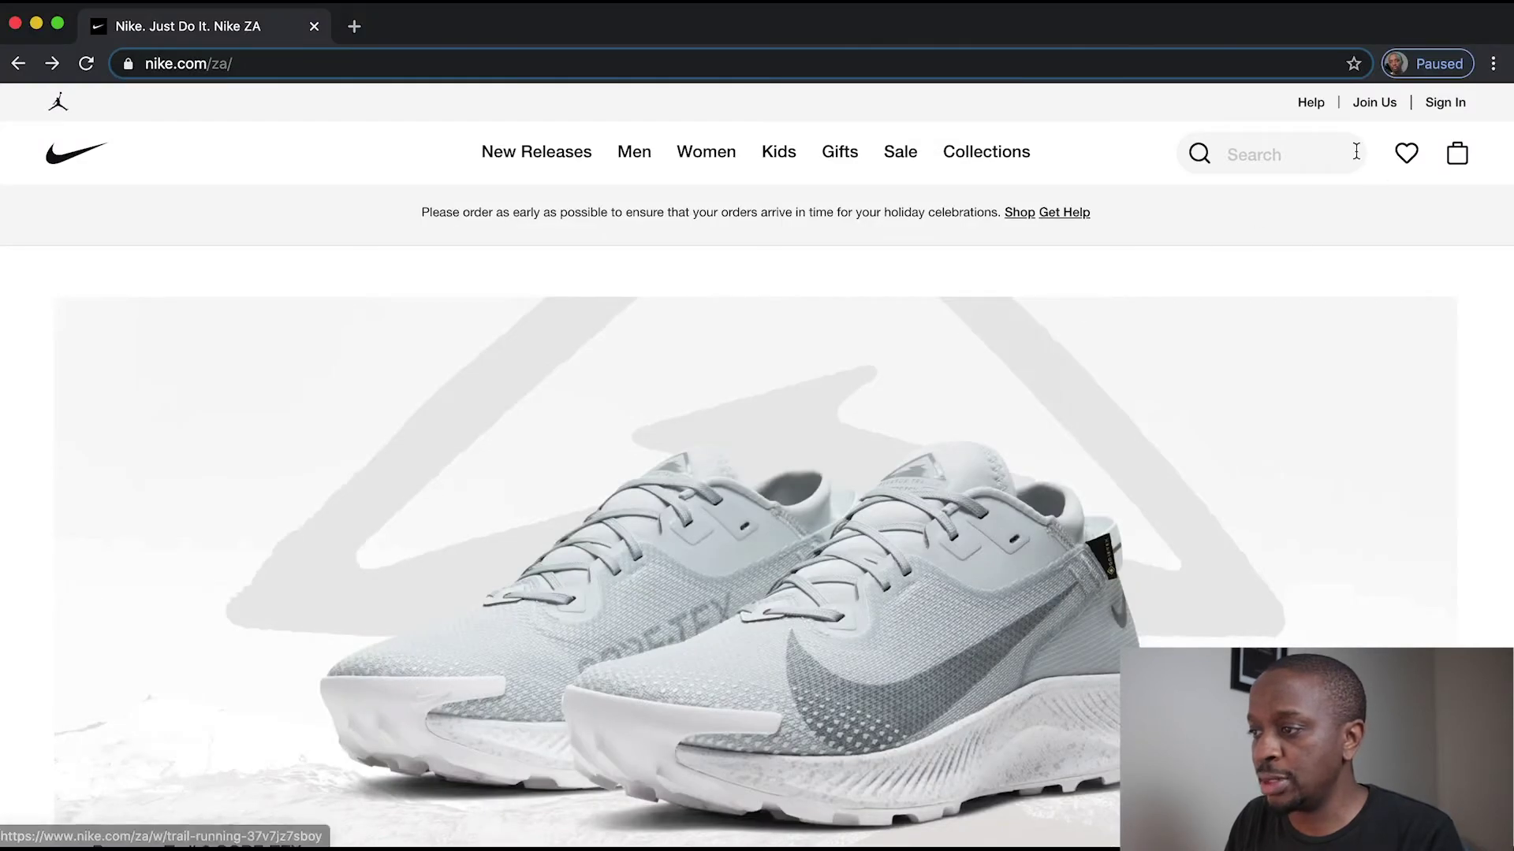
pyautogui.press('super+Tab')
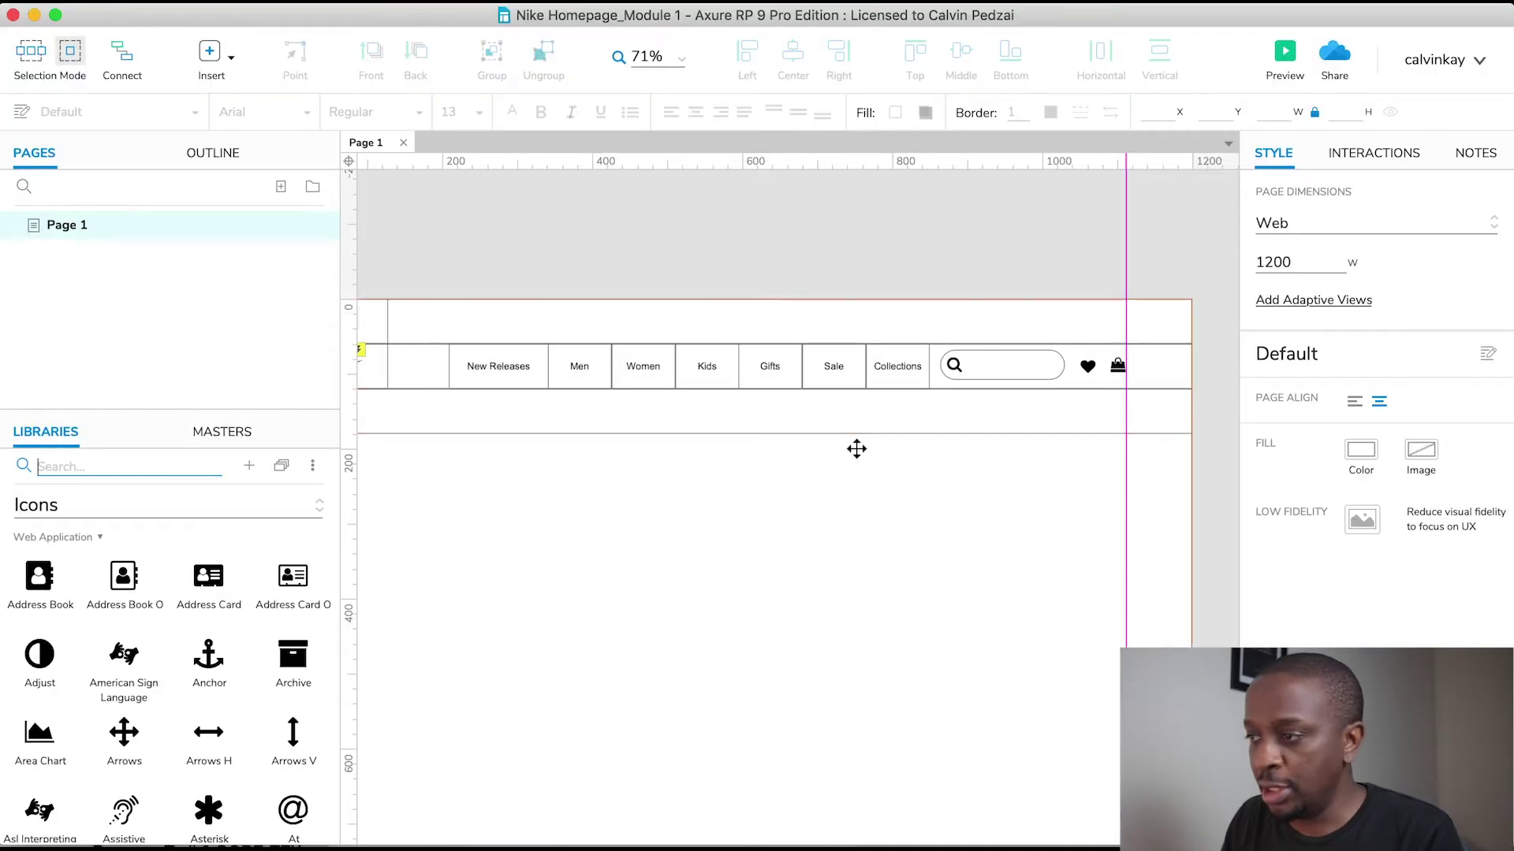
pyautogui.press('super+Tab')
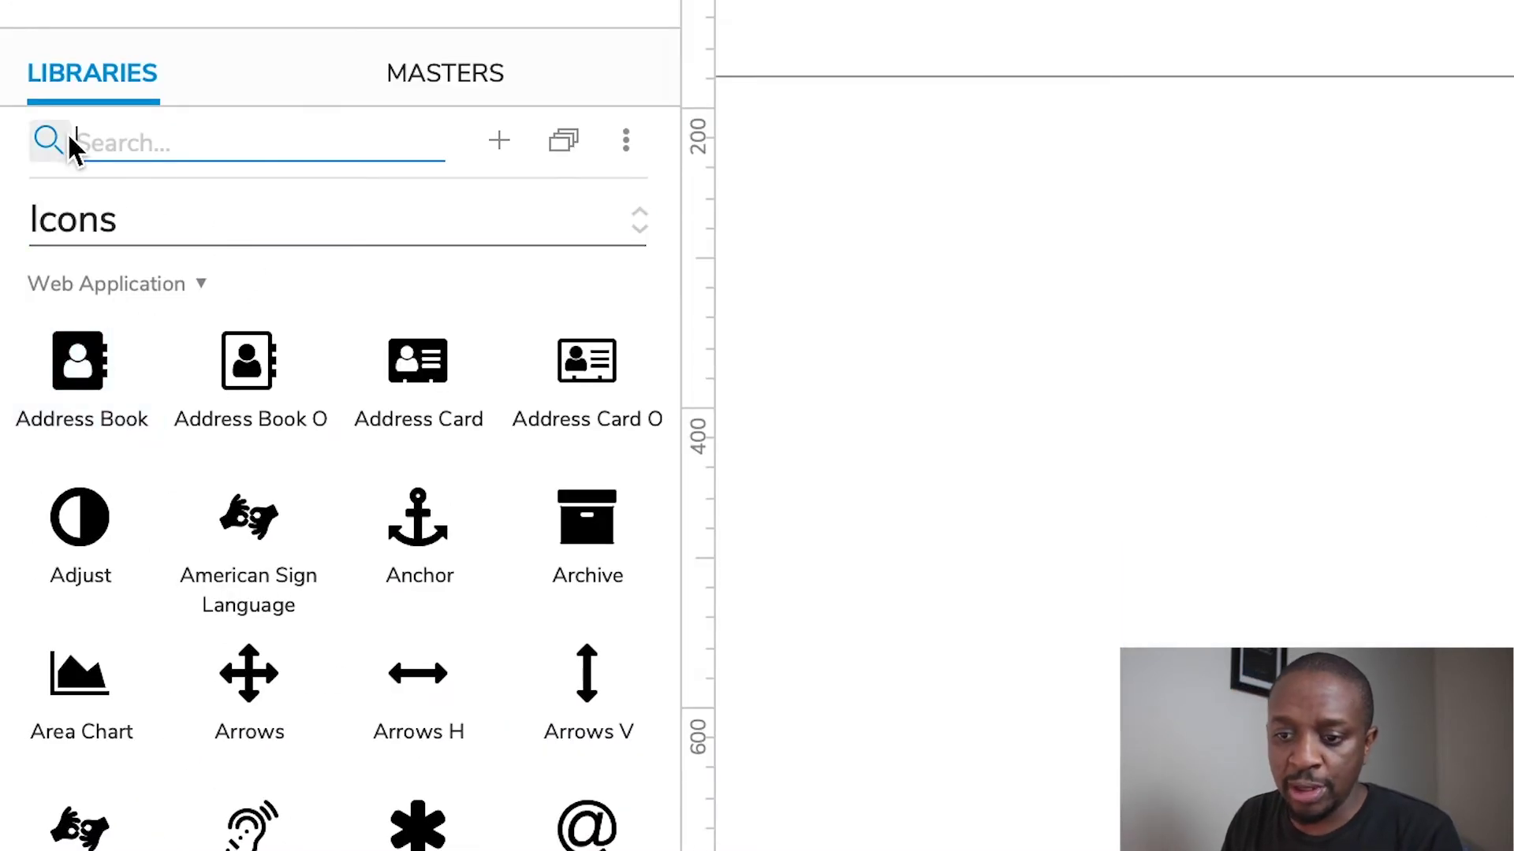
pyautogui.click(178, 230)
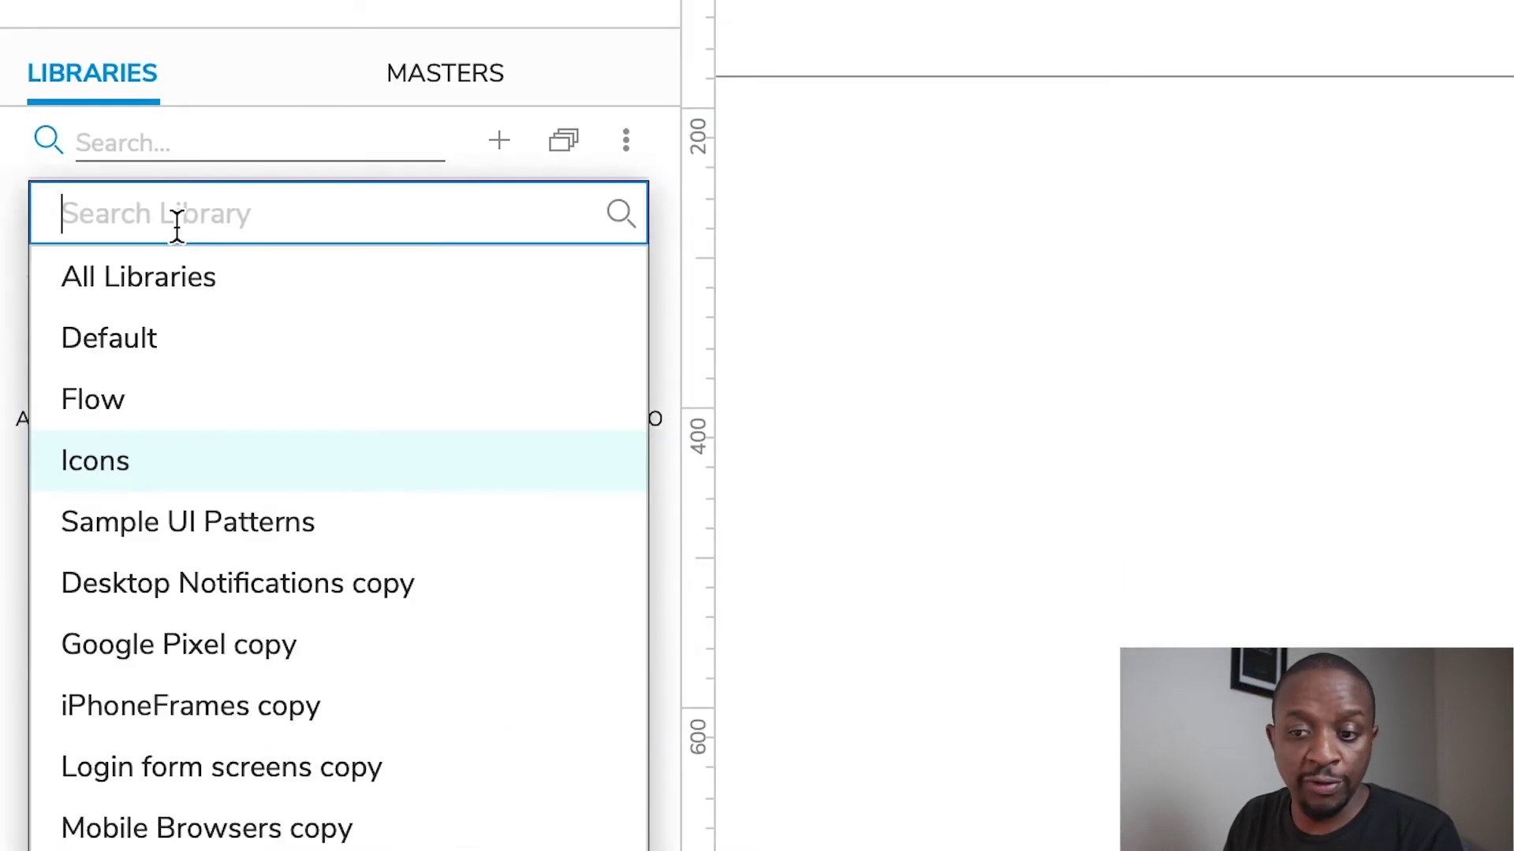
pyautogui.click(172, 335)
pyautogui.scroll(-2, 220, 574)
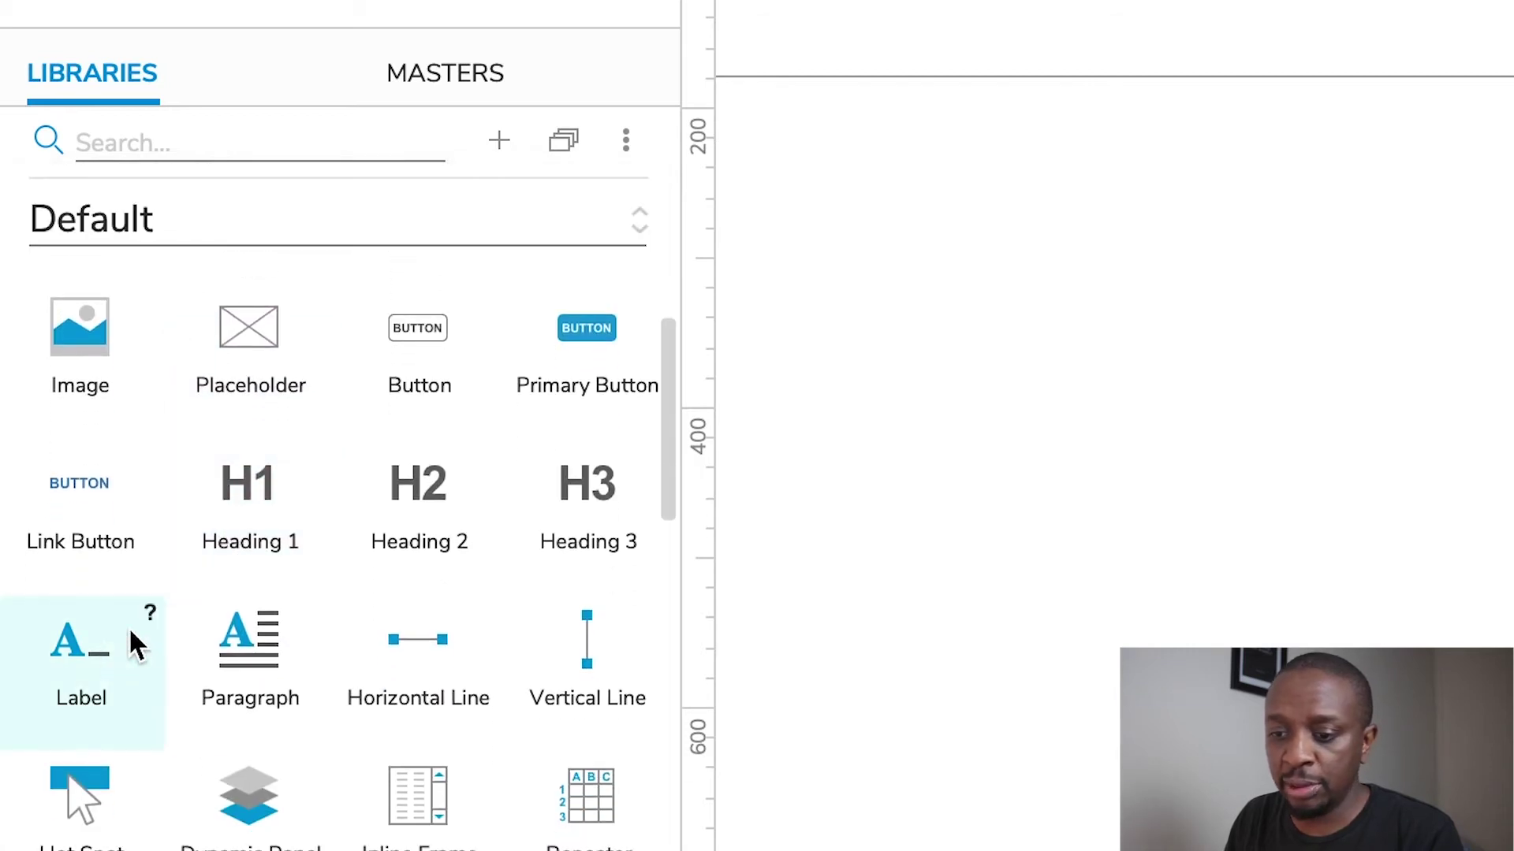
pyautogui.moveTo(91, 665); pyautogui.dragTo(1513, 0)
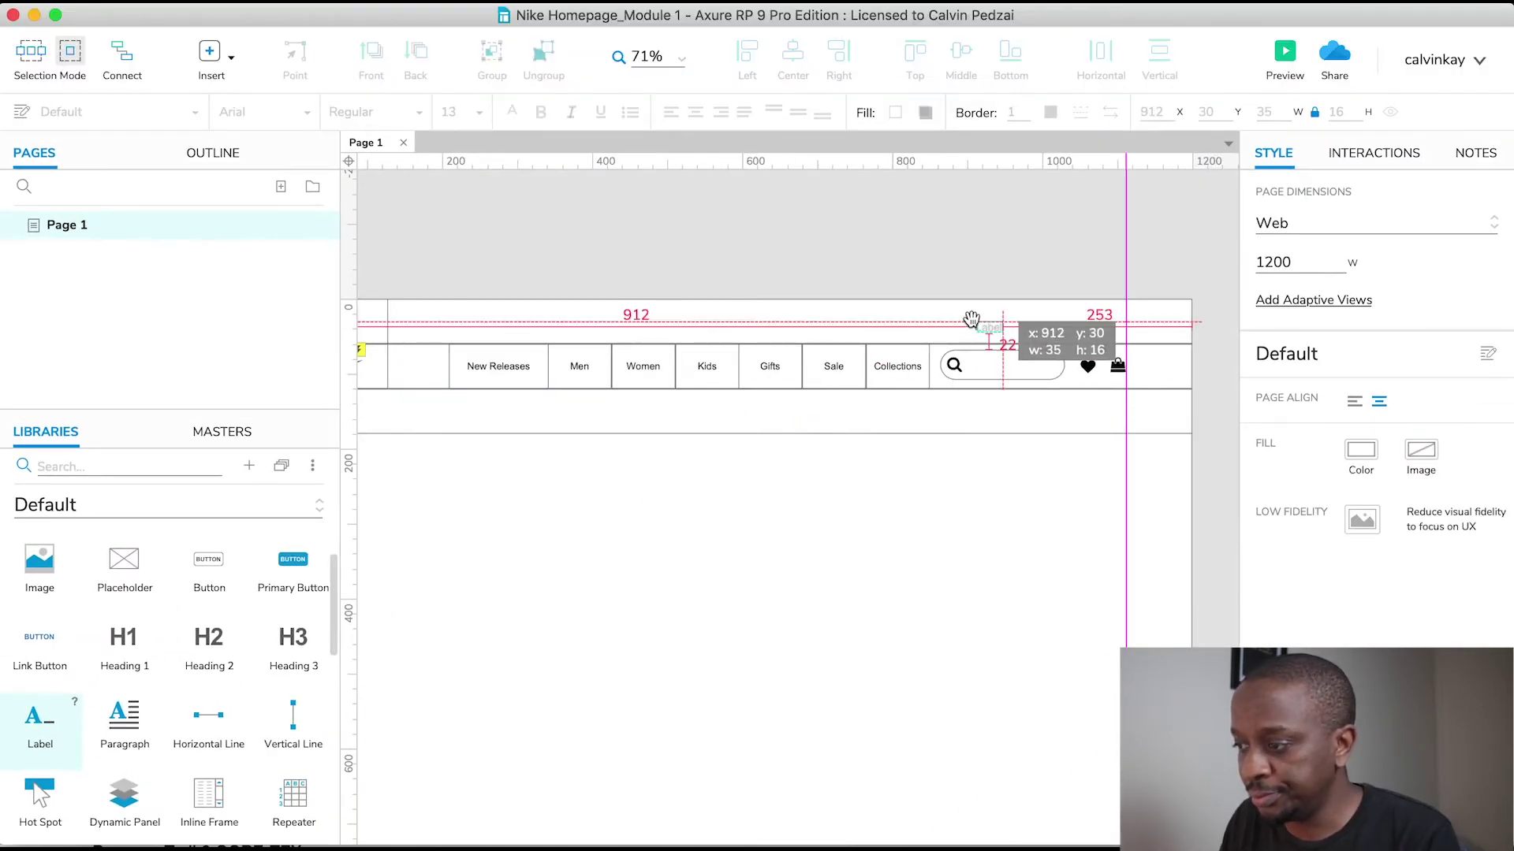
pyautogui.moveTo(971, 319); pyautogui.dragTo(963, 321)
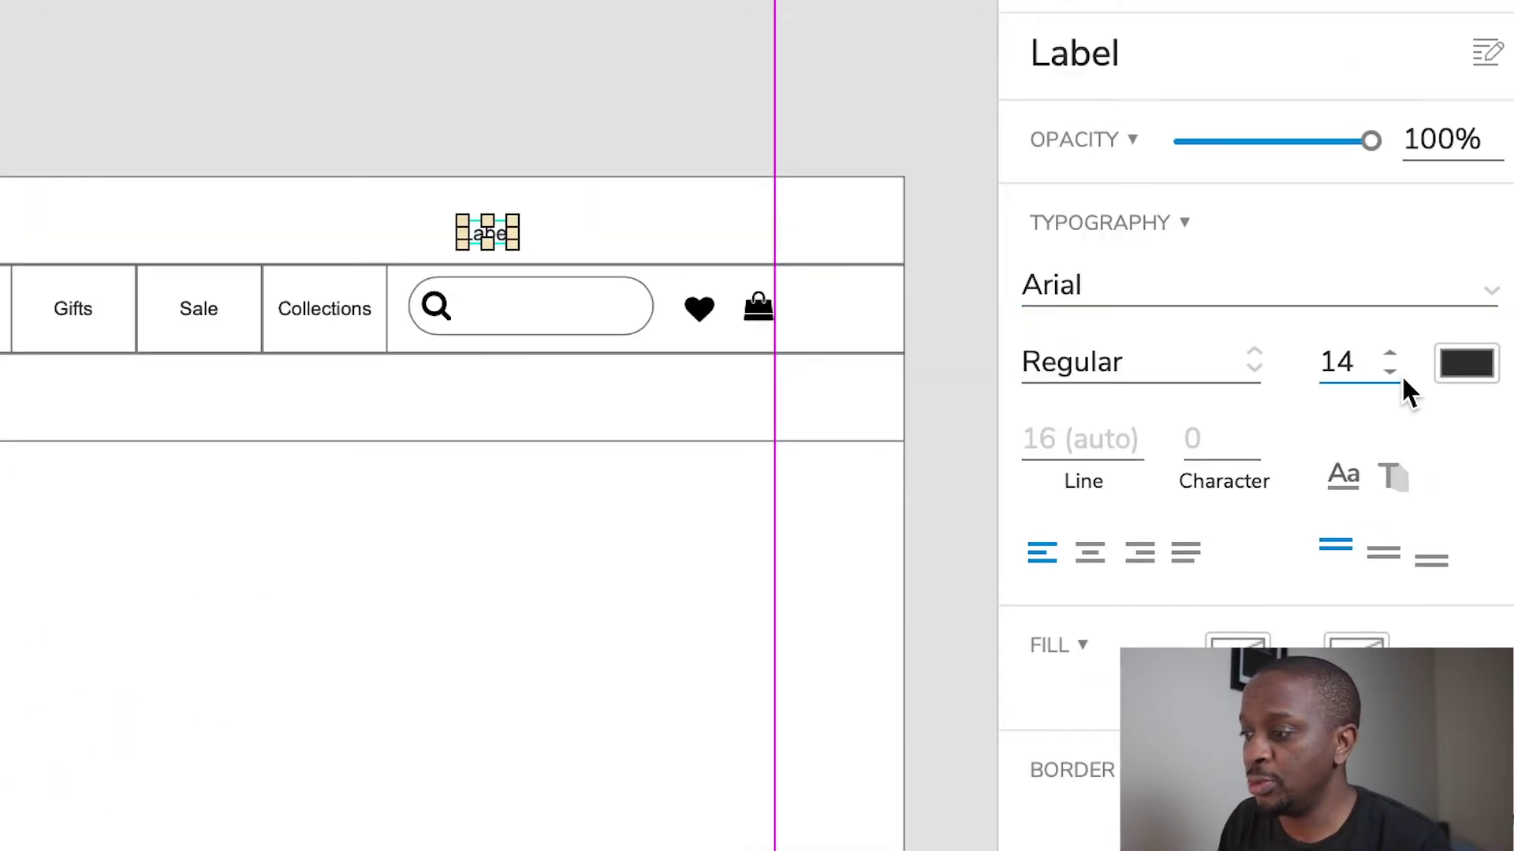
pyautogui.click(1390, 370)
pyautogui.click(1389, 370)
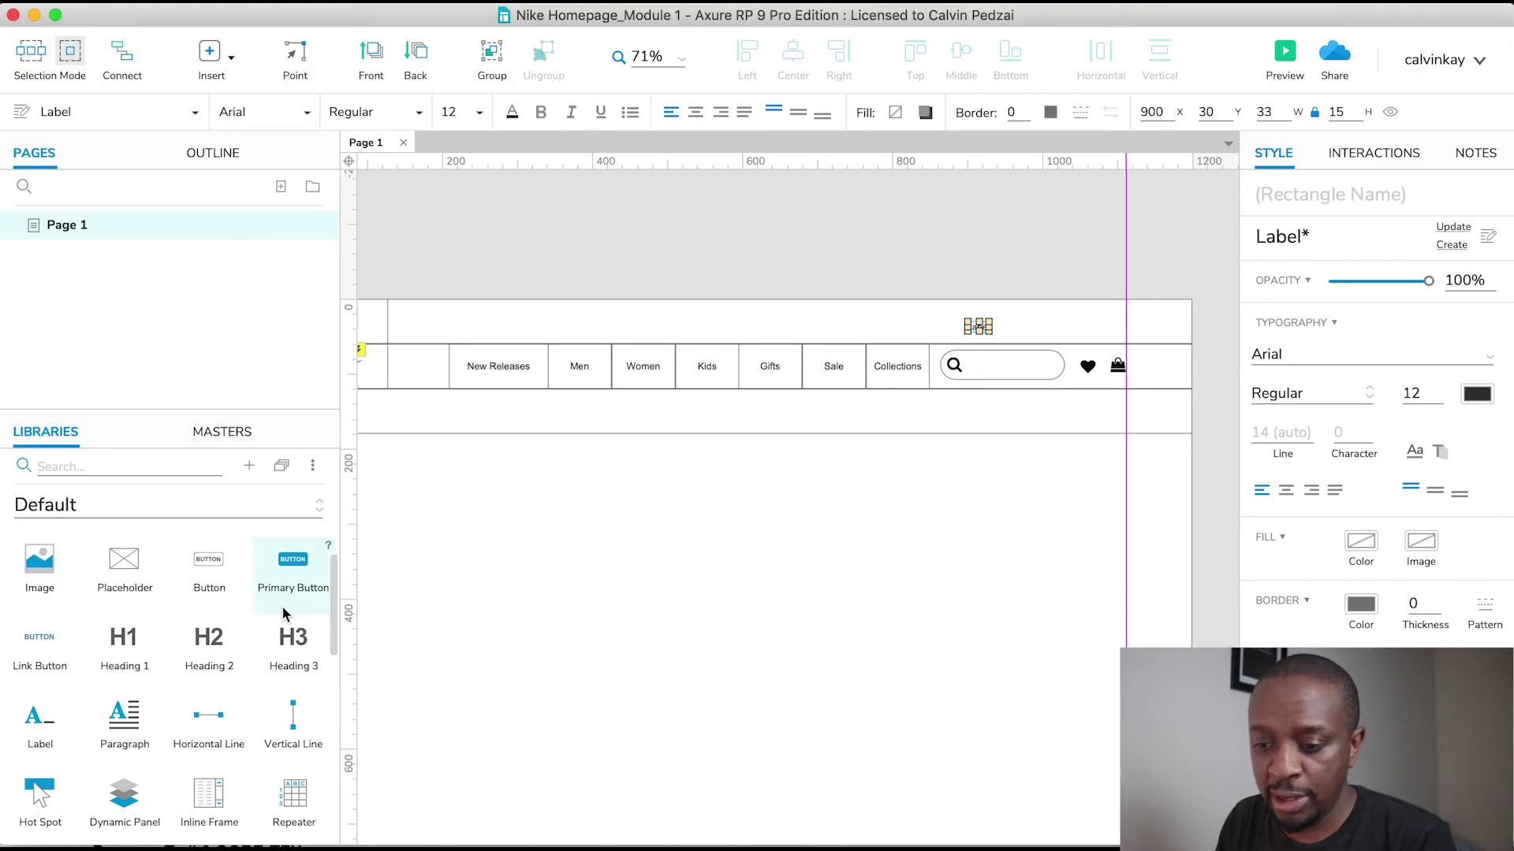
# Step: Add a vertical divider line beside the label and shorten it to the label's height
pyautogui.moveTo(411, 634); pyautogui.dragTo(1005, 442)
pyautogui.scroll(5, 1006, 314)
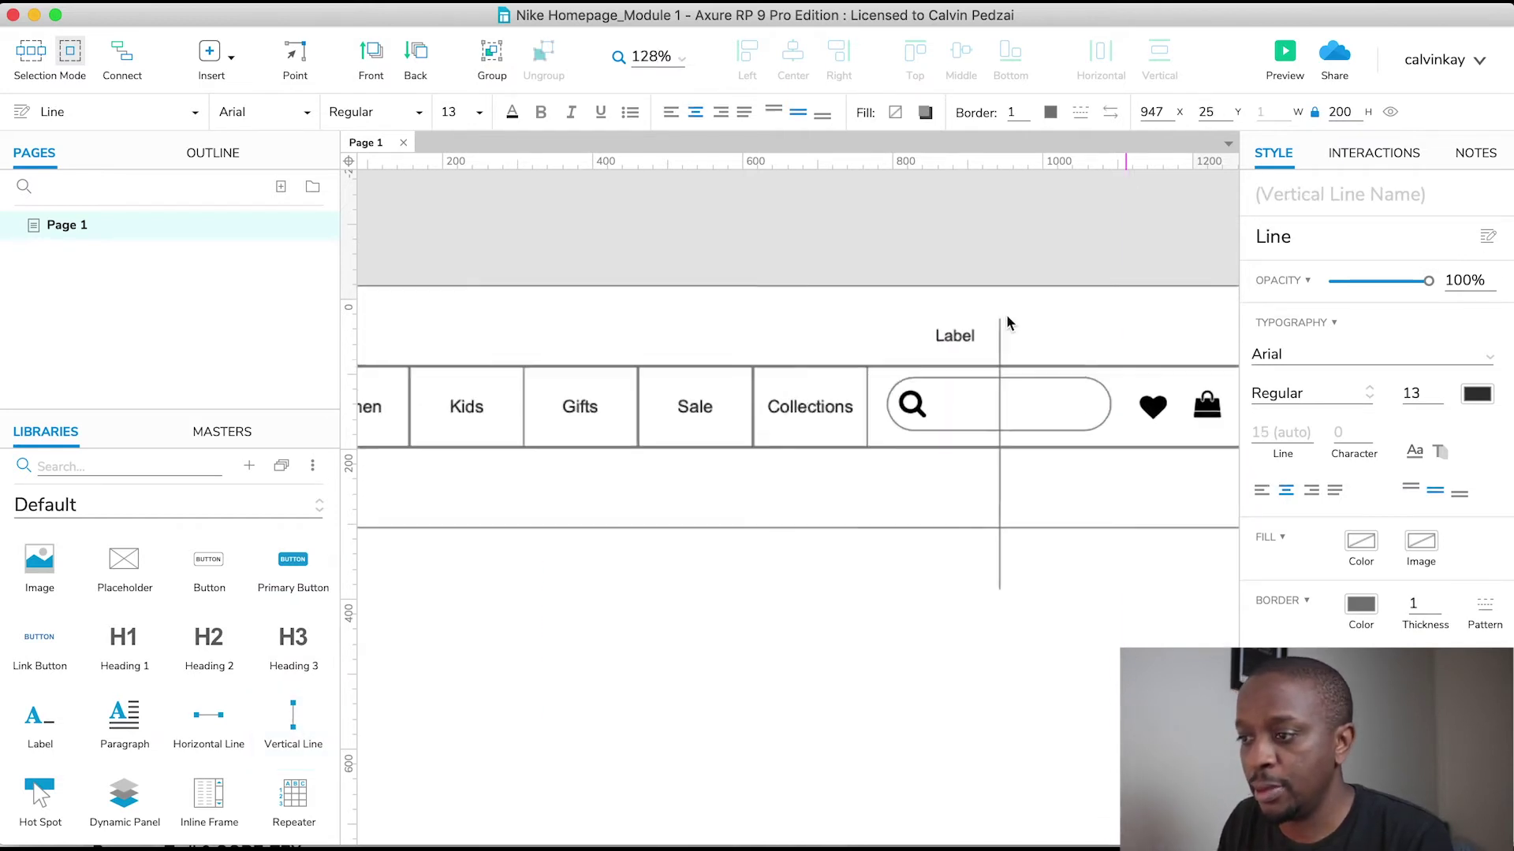
pyautogui.hscroll(5, 1024, 385)
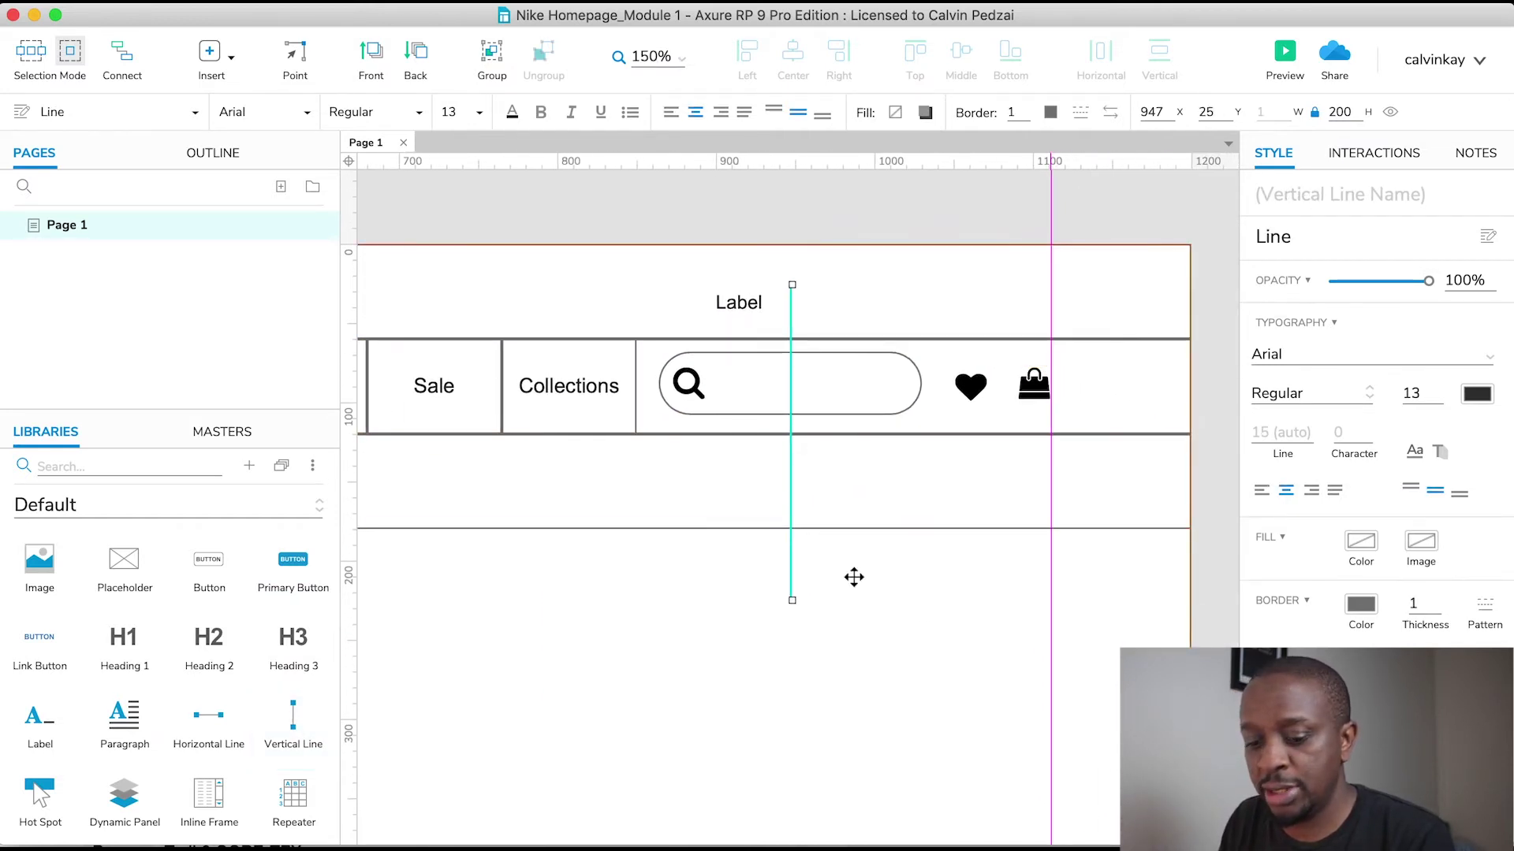
pyautogui.moveTo(792, 600); pyautogui.dragTo(793, 600)
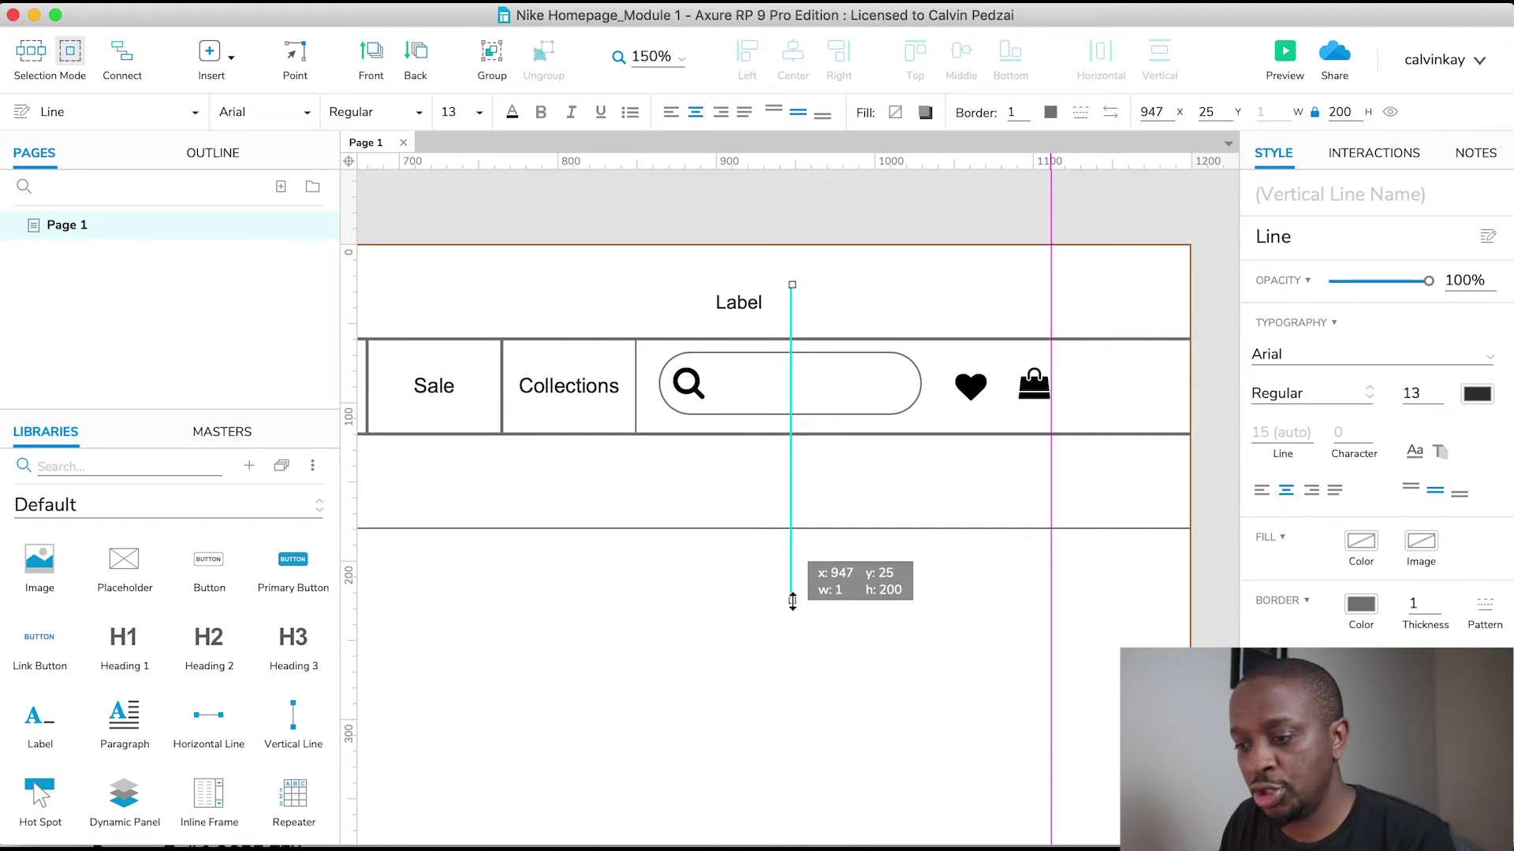
pyautogui.moveTo(792, 601); pyautogui.dragTo(793, 315)
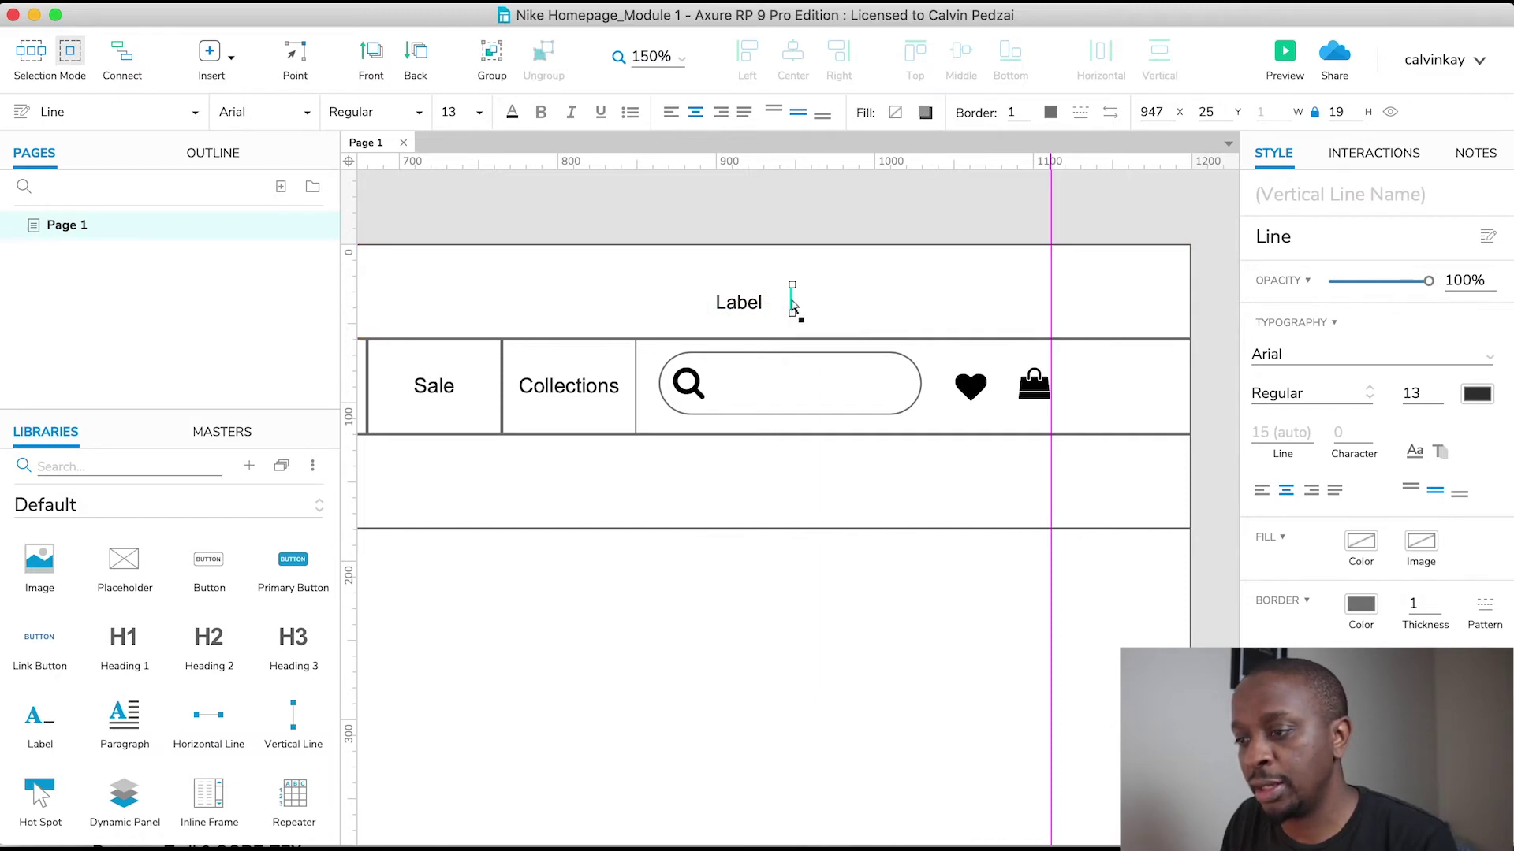
# Step: Copy the divider and label rightward for three labels with two dividers, then select them using Select Contained
pyautogui.moveTo(794, 306); pyautogui.dragTo(915, 298)
pyautogui.click(740, 308)
pyautogui.moveTo(739, 309); pyautogui.dragTo(972, 309)
pyautogui.click(935, 210)
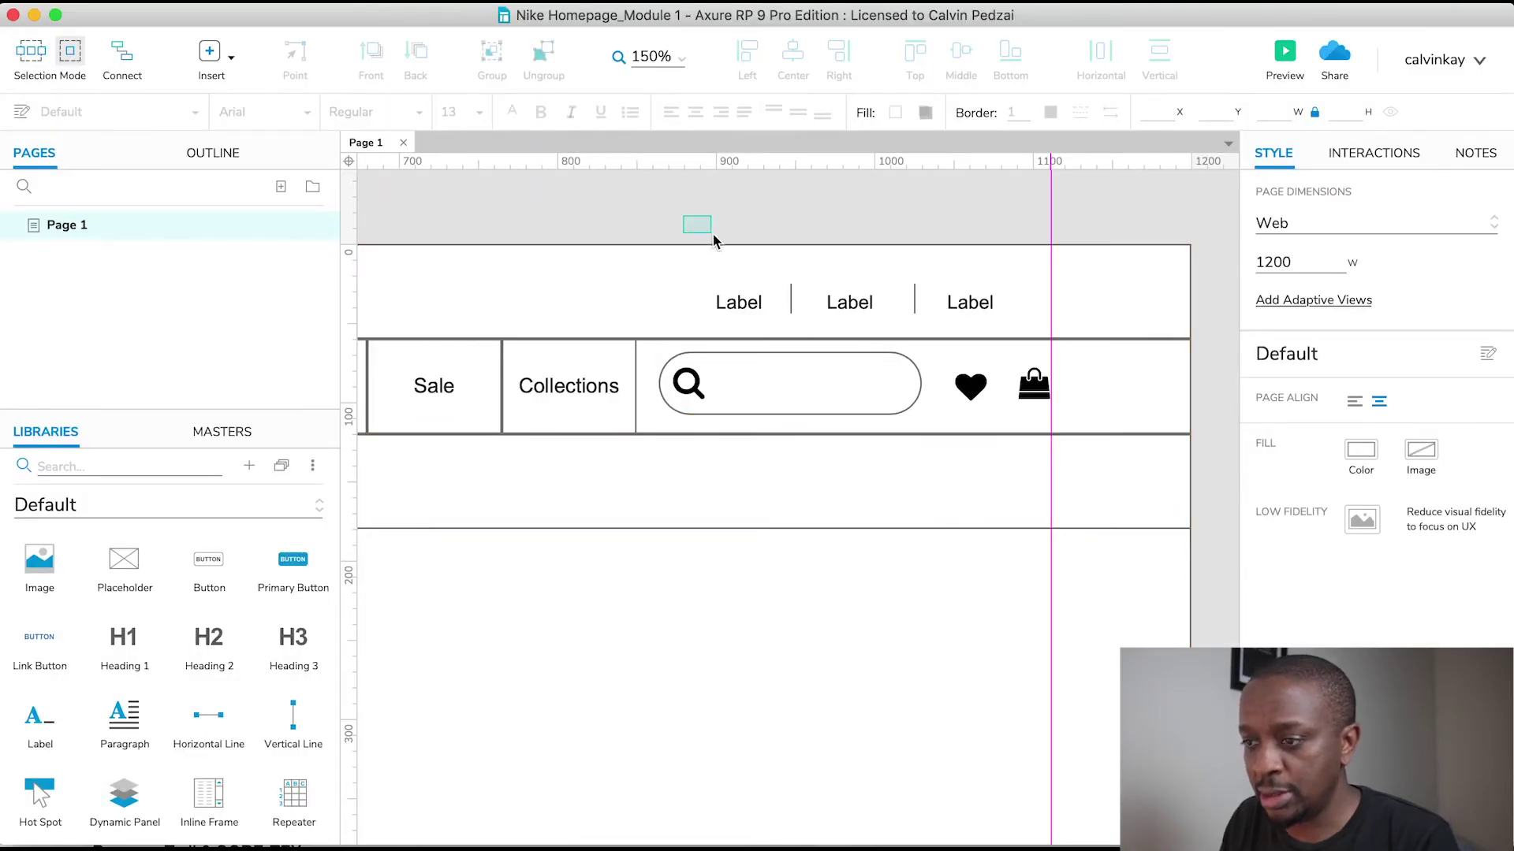
pyautogui.moveTo(712, 234); pyautogui.dragTo(1027, 299)
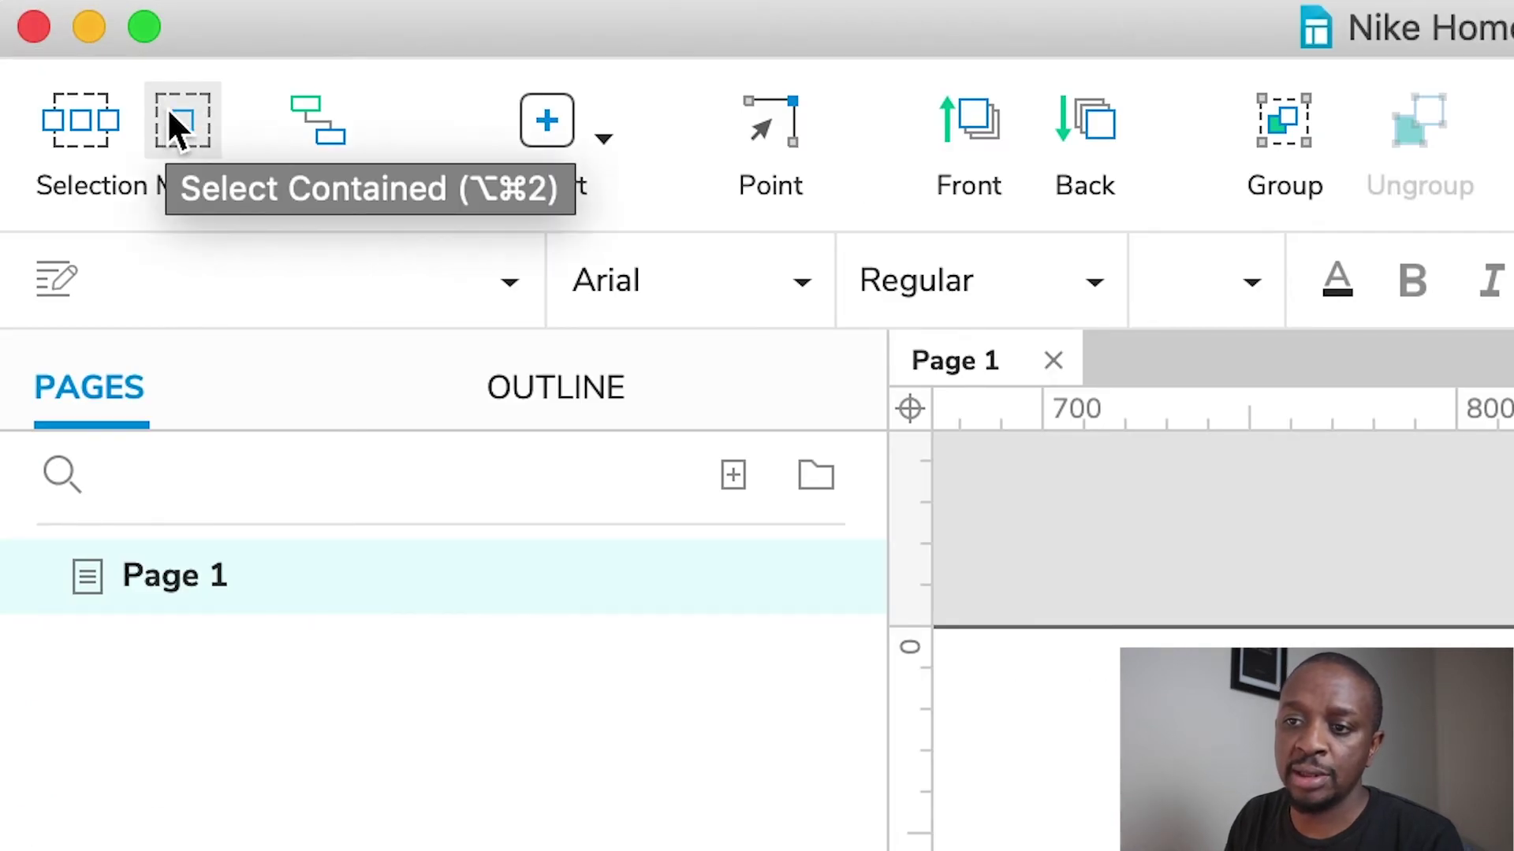
pyautogui.click(180, 120)
pyautogui.click(788, 223)
pyautogui.moveTo(739, 211); pyautogui.dragTo(1086, 333)
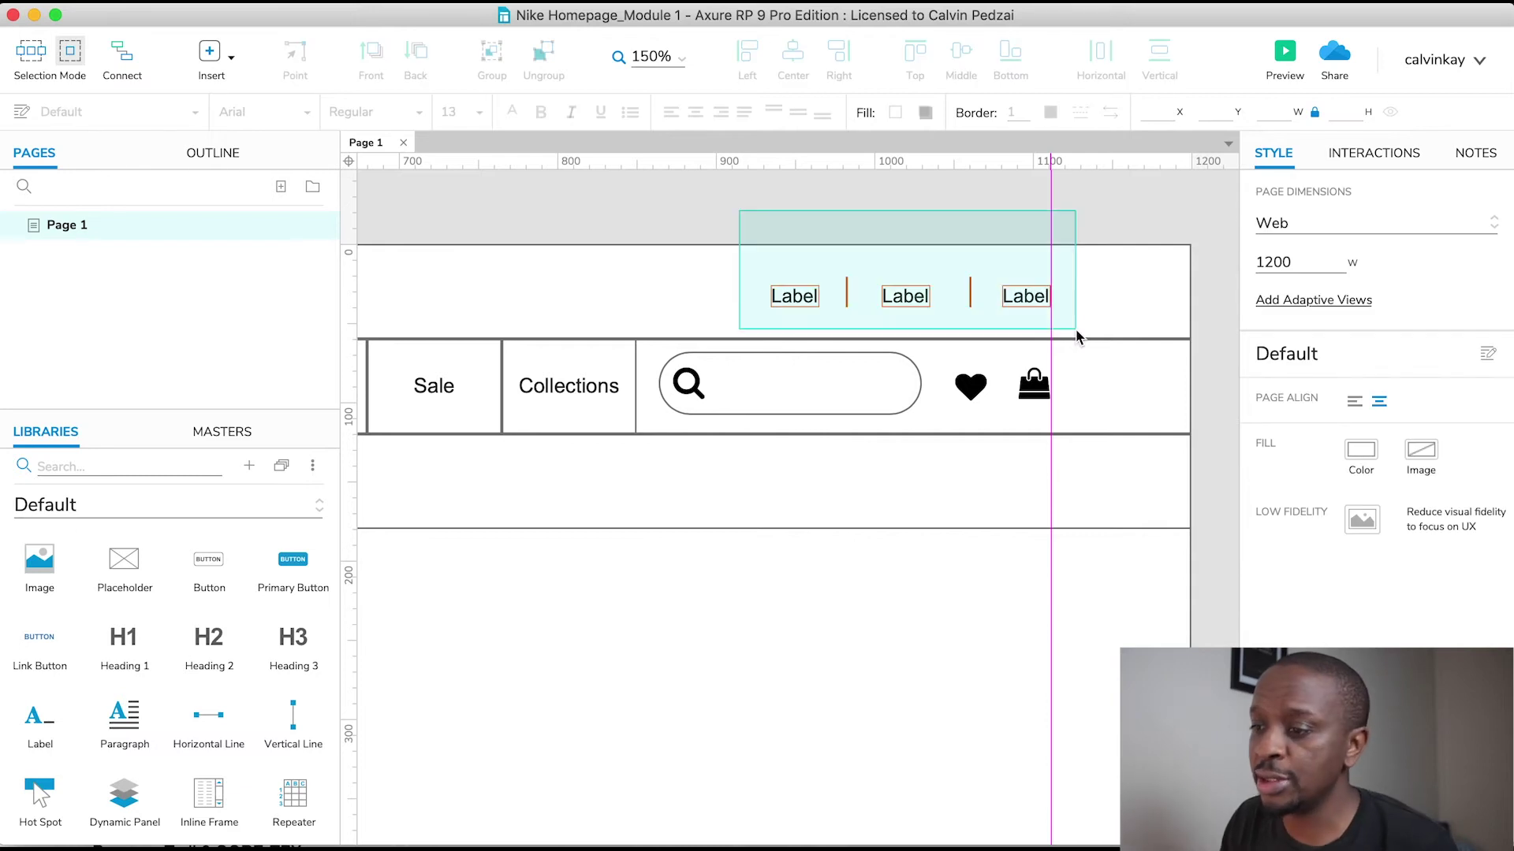
# Step: Place a 120×25 text field at 900,76 inside the search pill and resize the pill to fit
pyautogui.click(853, 214)
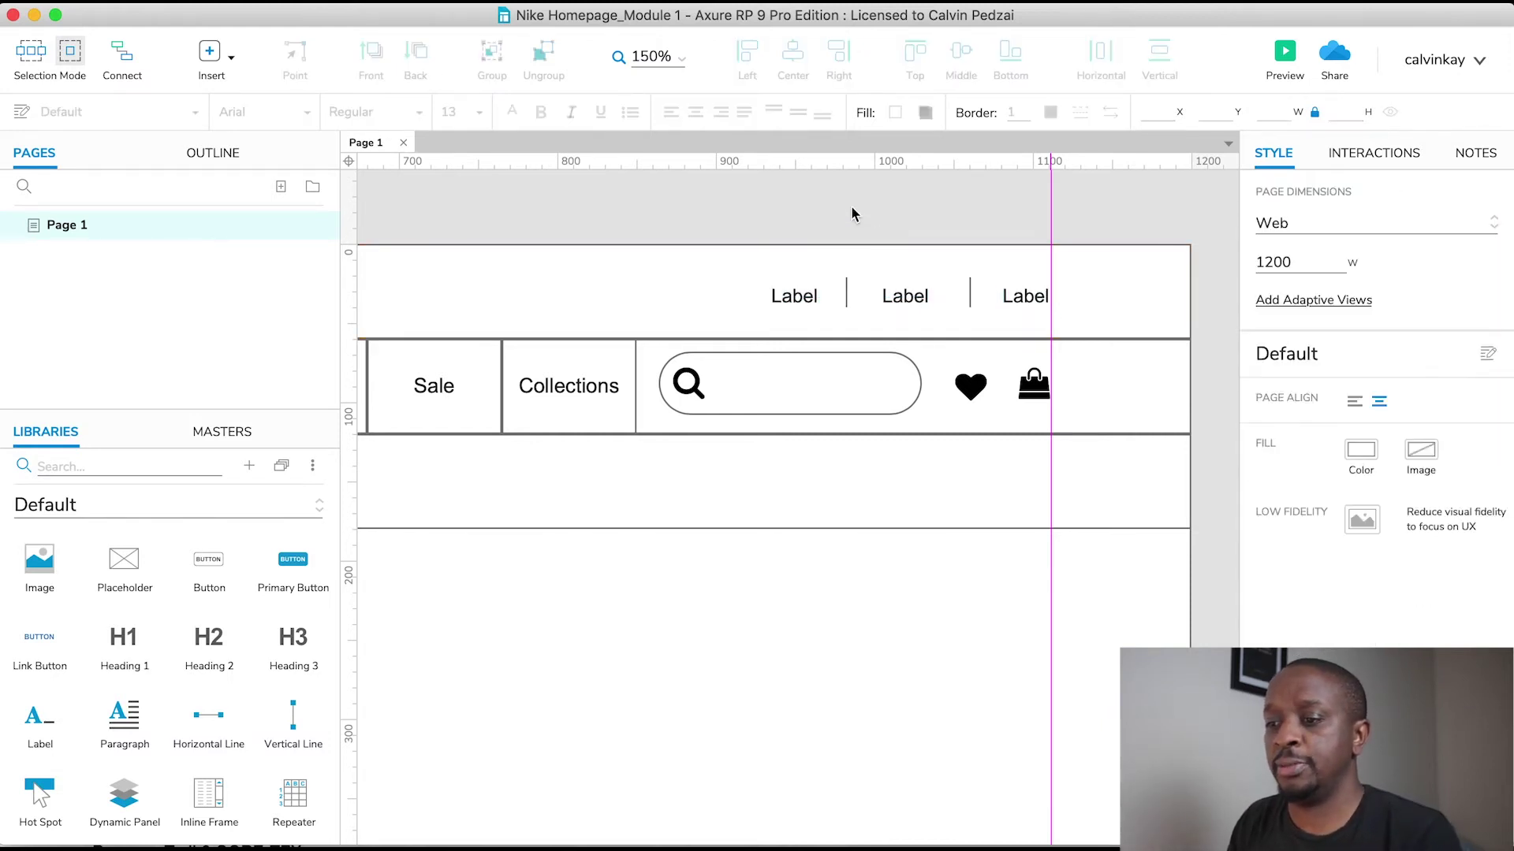
pyautogui.hscroll(-6, 684, 559)
pyautogui.hscroll(2, 684, 559)
pyautogui.click(985, 406)
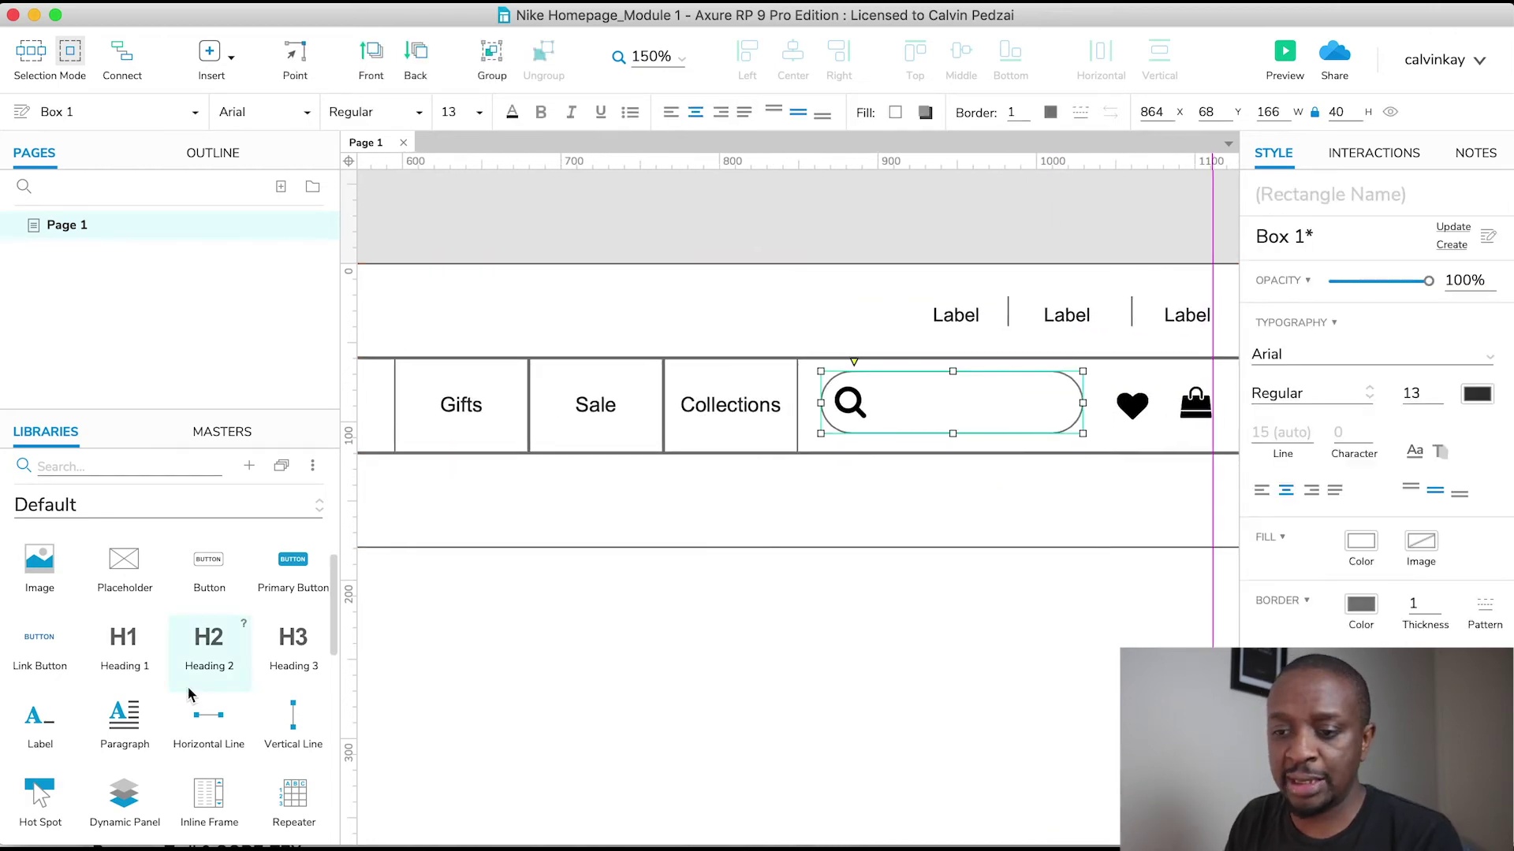
pyautogui.scroll(-5, 189, 694)
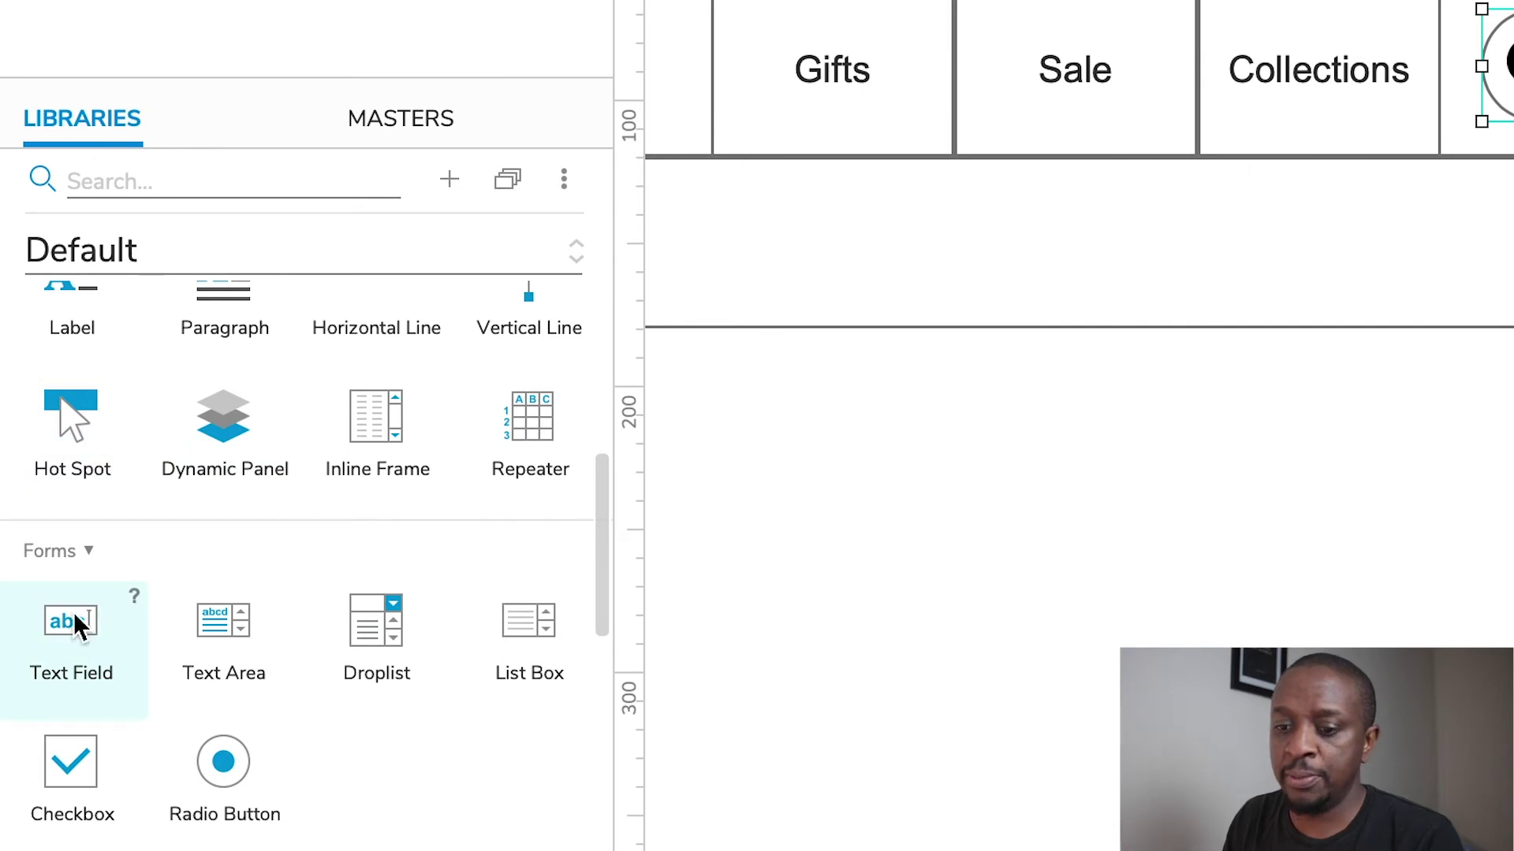
pyautogui.moveTo(79, 628); pyautogui.dragTo(1249, 238)
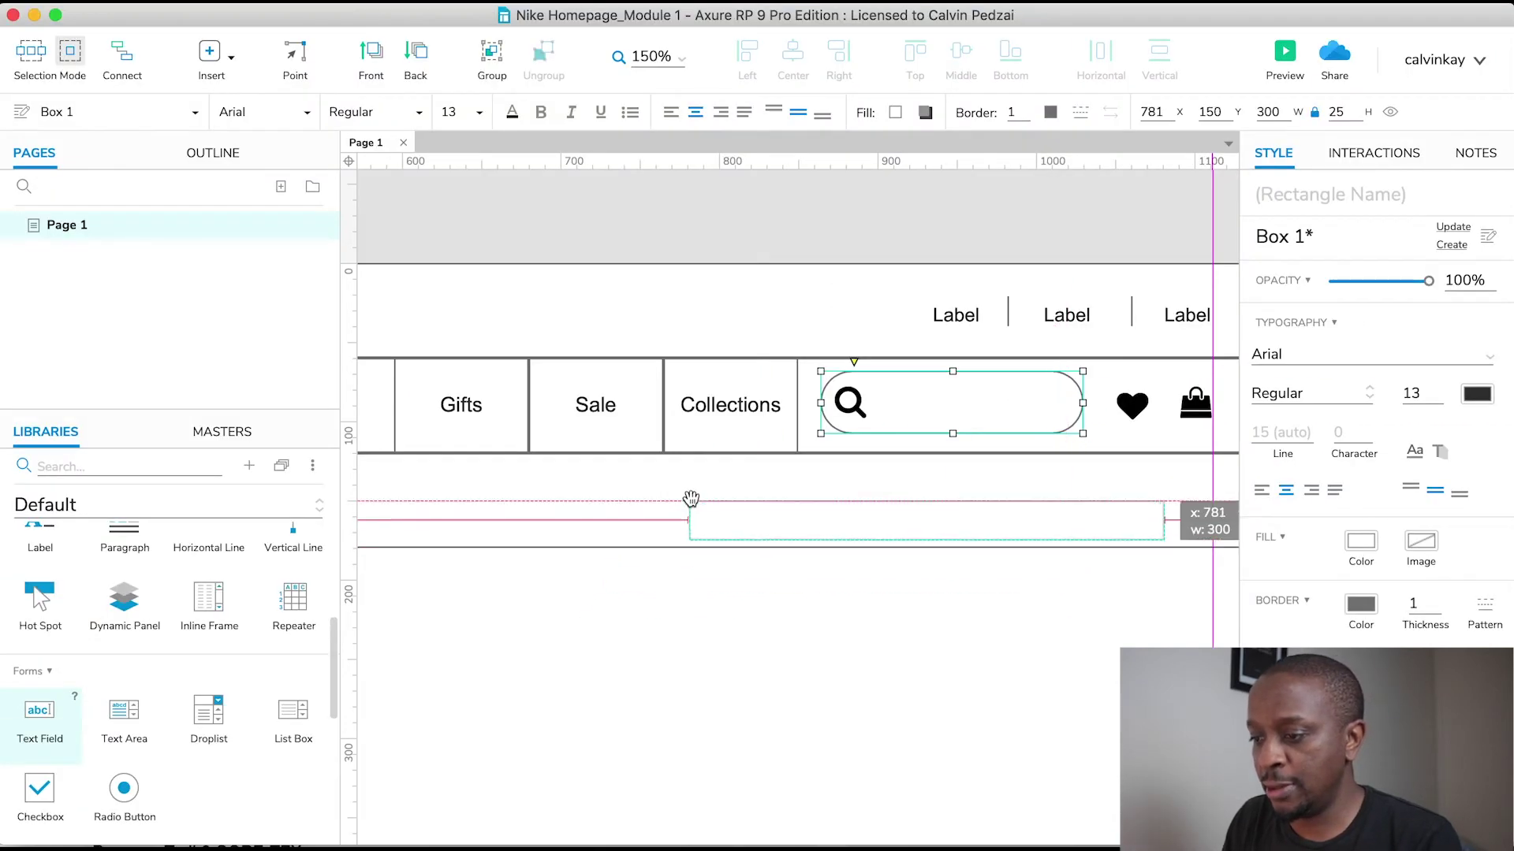
pyautogui.moveTo(691, 498); pyautogui.dragTo(877, 484)
pyautogui.moveTo(1147, 503); pyautogui.dragTo(979, 403)
pyautogui.click(1078, 403)
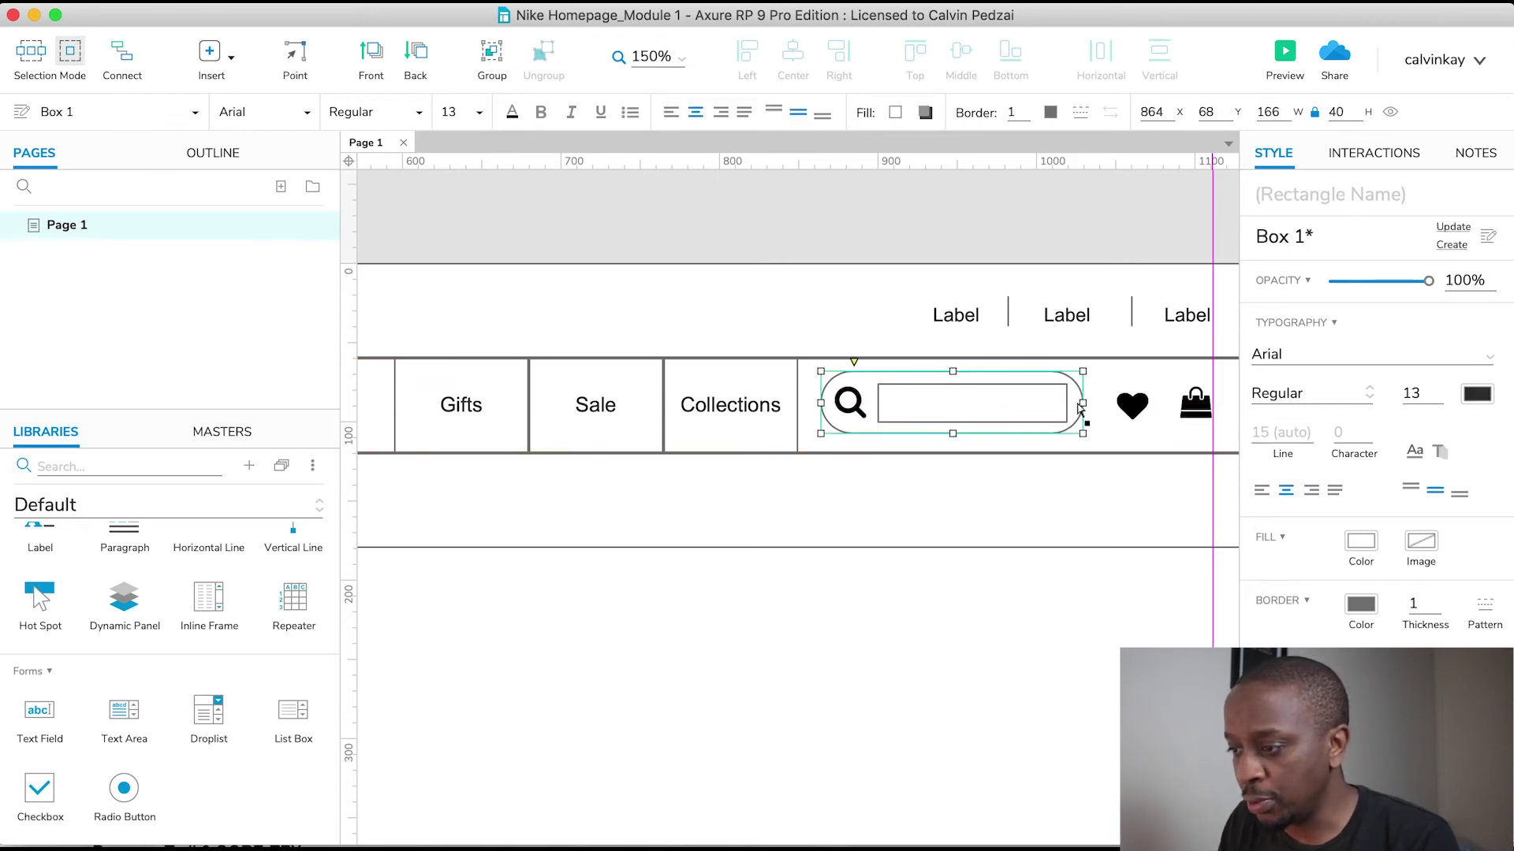
pyautogui.moveTo(1081, 403); pyautogui.dragTo(1093, 402)
# Step: Add a label below the nav and paste "We've extended our returns period to 60 days. Learn more" into it
pyautogui.press('Escape')
pyautogui.hscroll(-8, 838, 531)
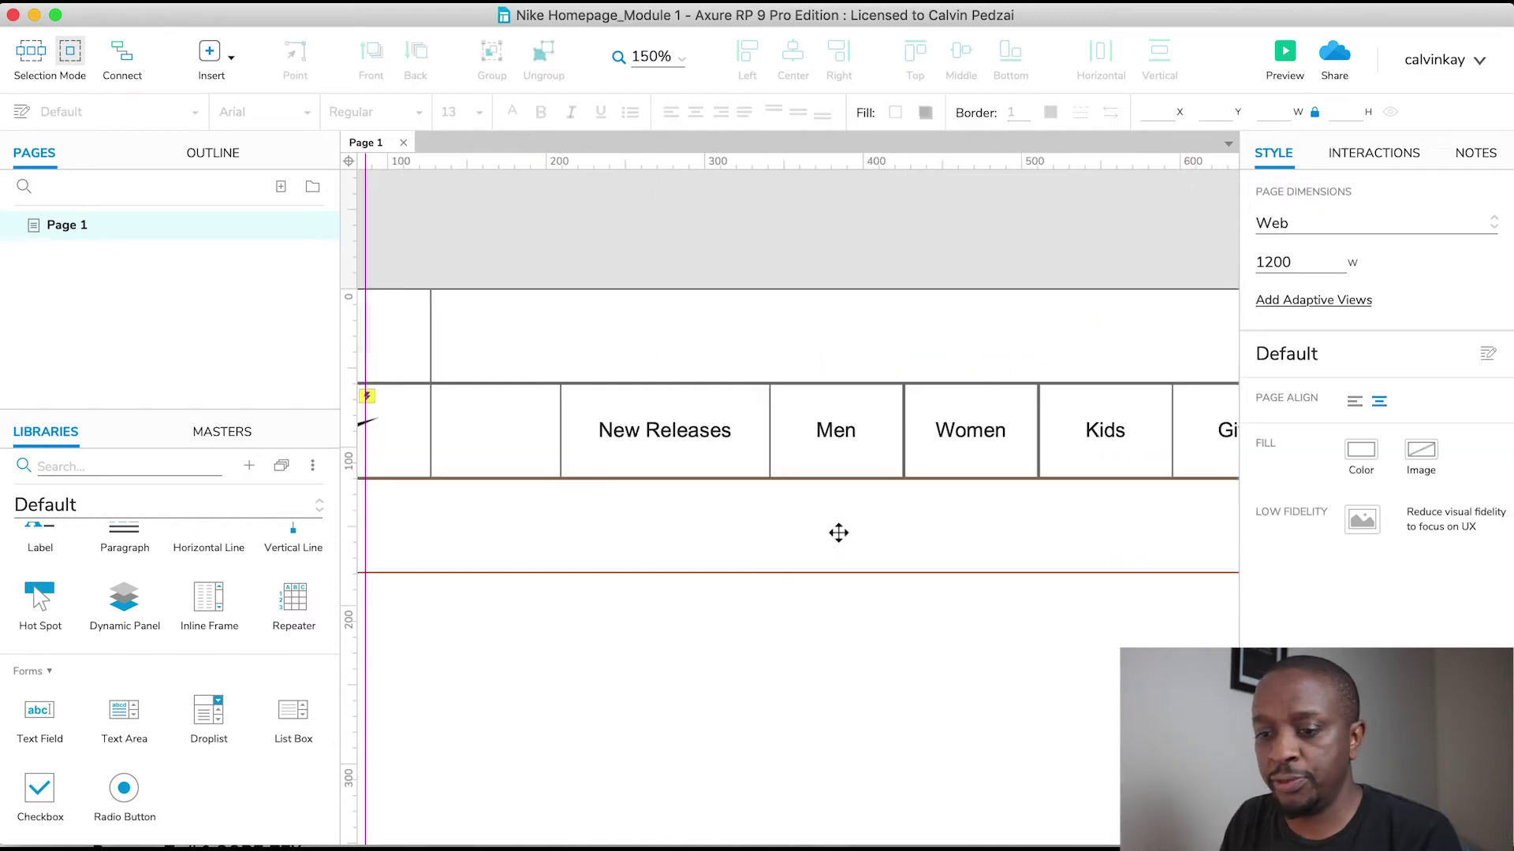
pyautogui.hscroll(4, 838, 531)
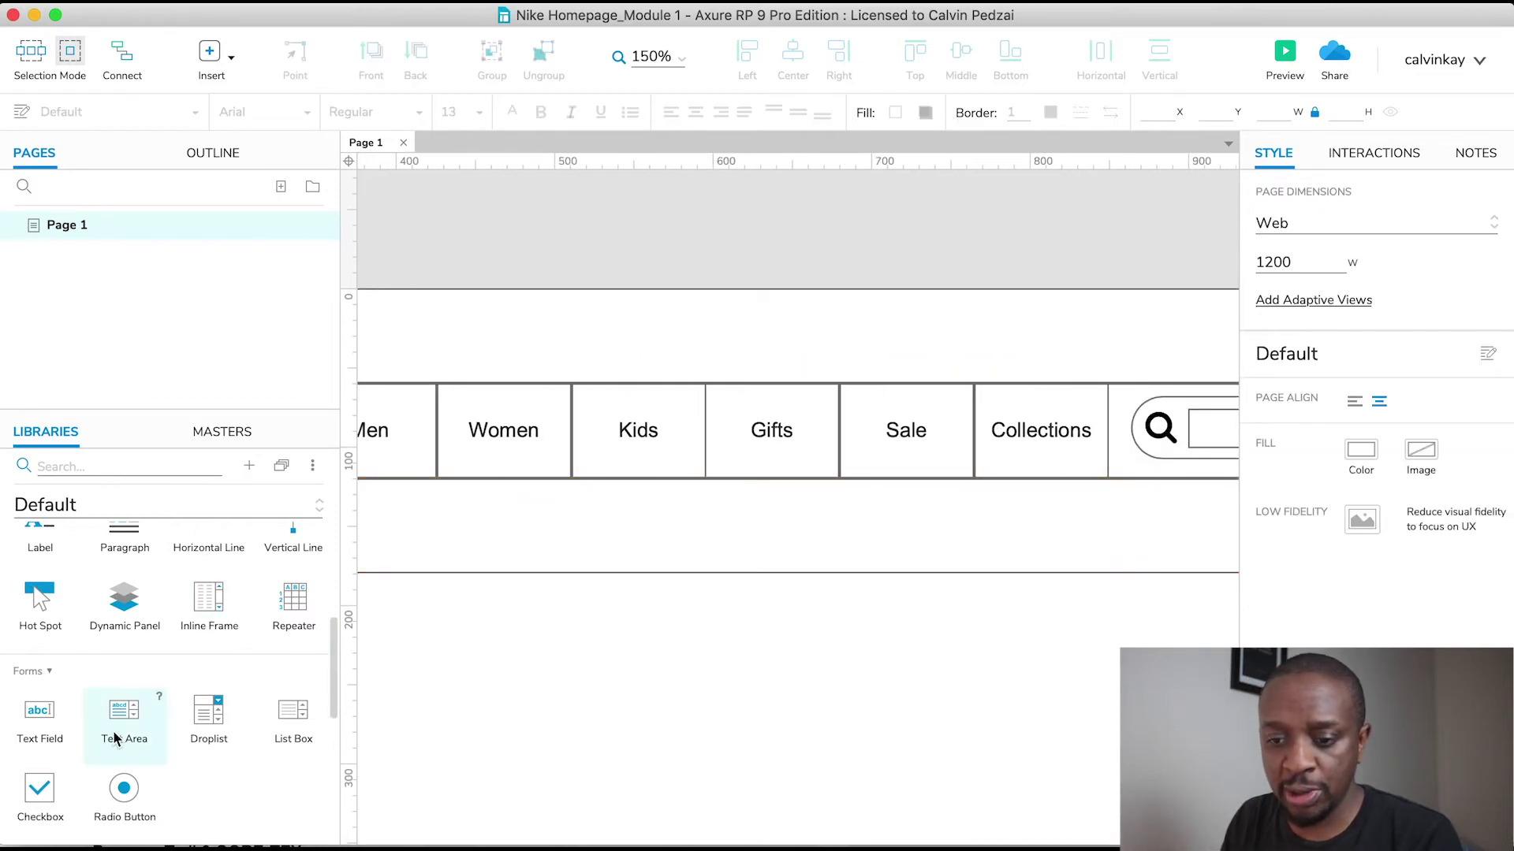
pyautogui.scroll(4, 168, 623)
pyautogui.moveTo(38, 664); pyautogui.dragTo(705, 518)
pyautogui.press('super+Tab')
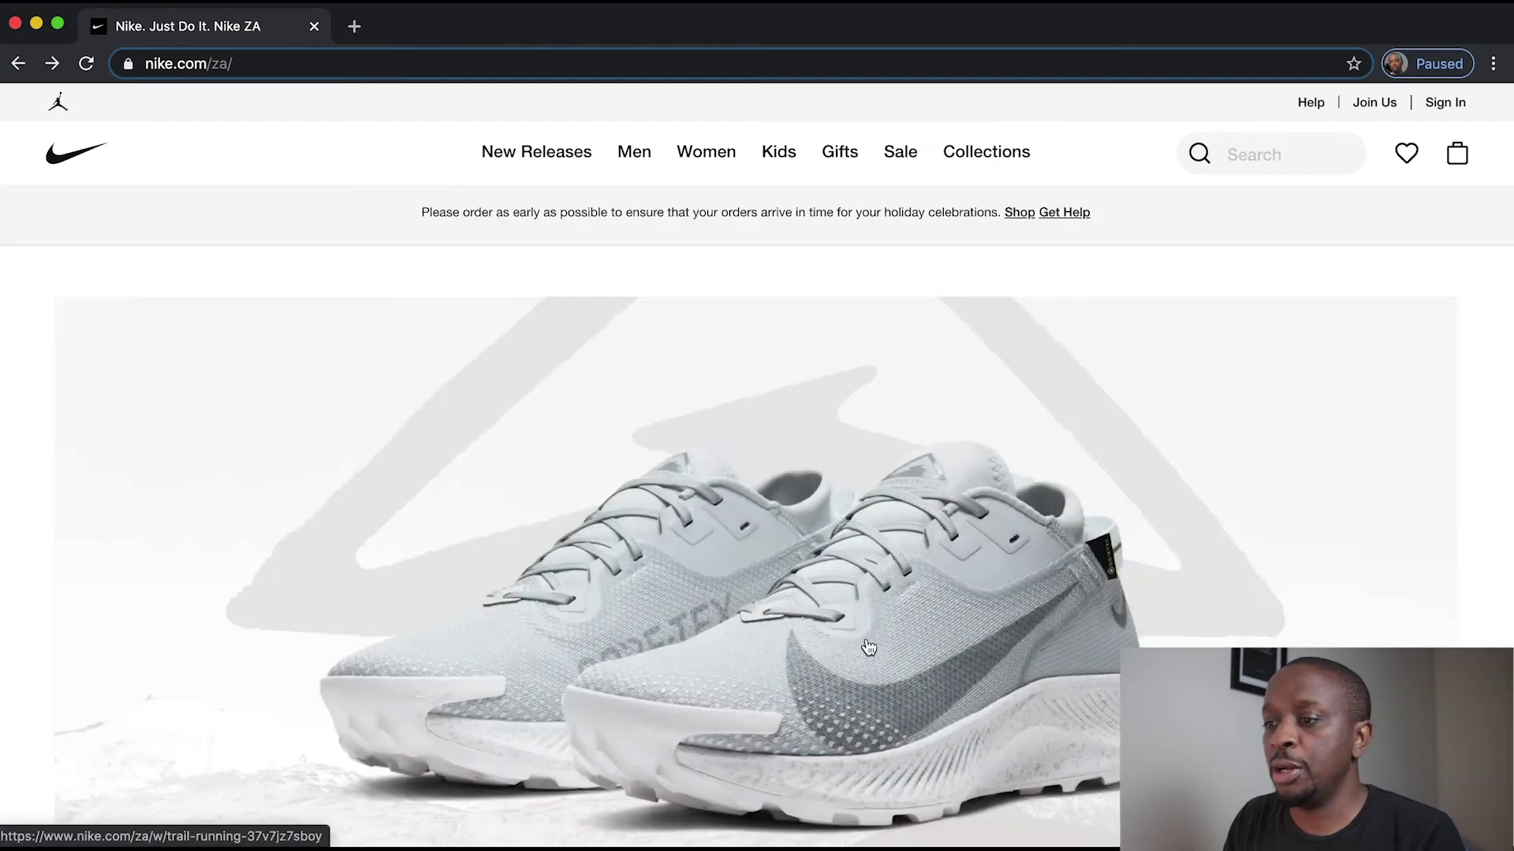
pyautogui.press('super+Tab')
pyautogui.doubleClick(715, 538)
pyautogui.write("We've extended our returns period to 60 days. Learn more")
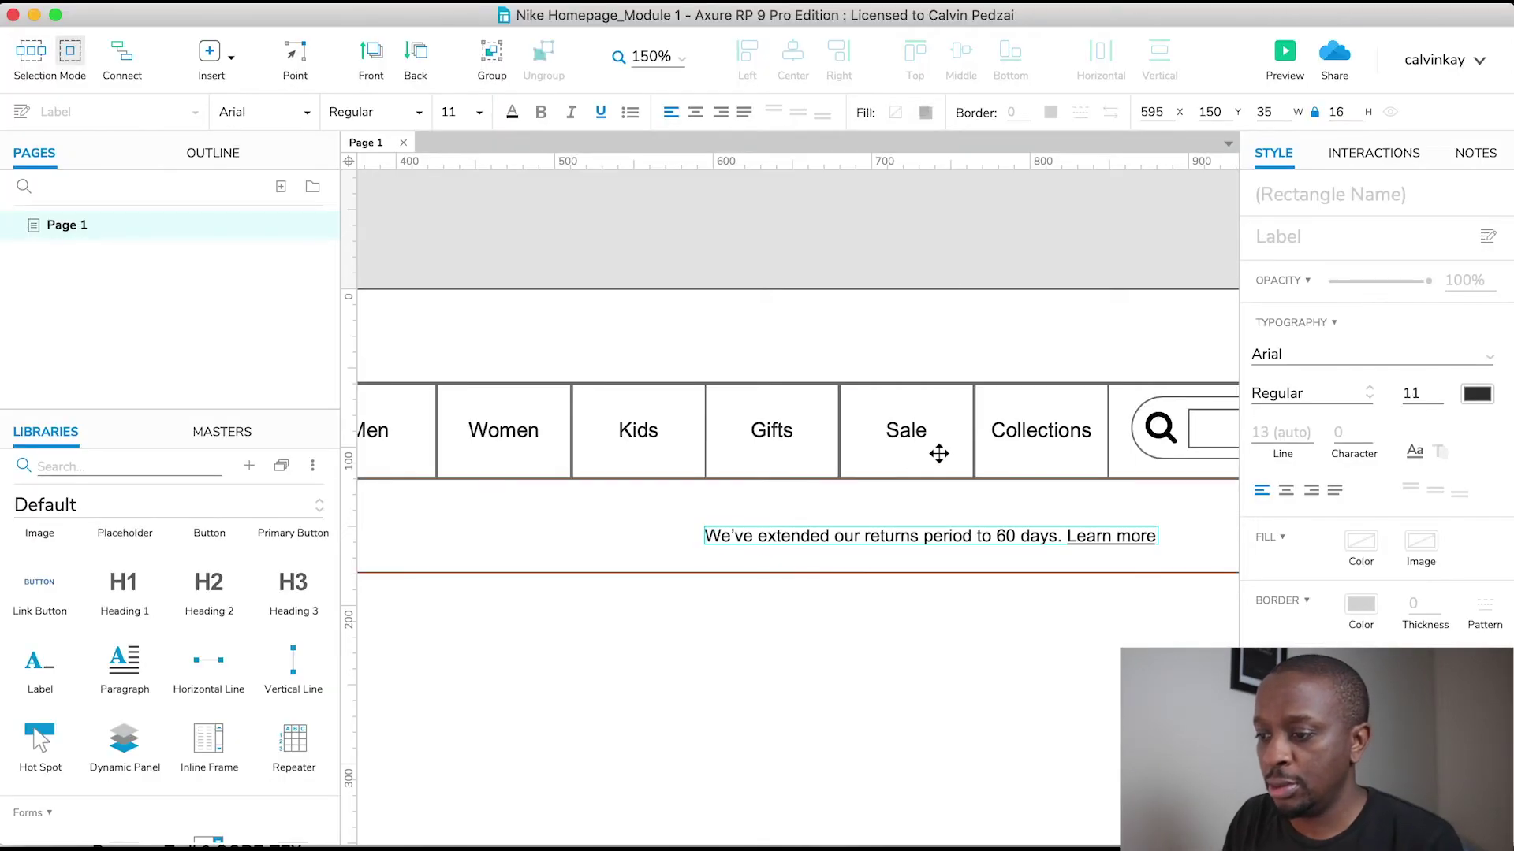
pyautogui.click(972, 622)
# Step: Centre the returns message within the full-width banner box
pyautogui.click(914, 539)
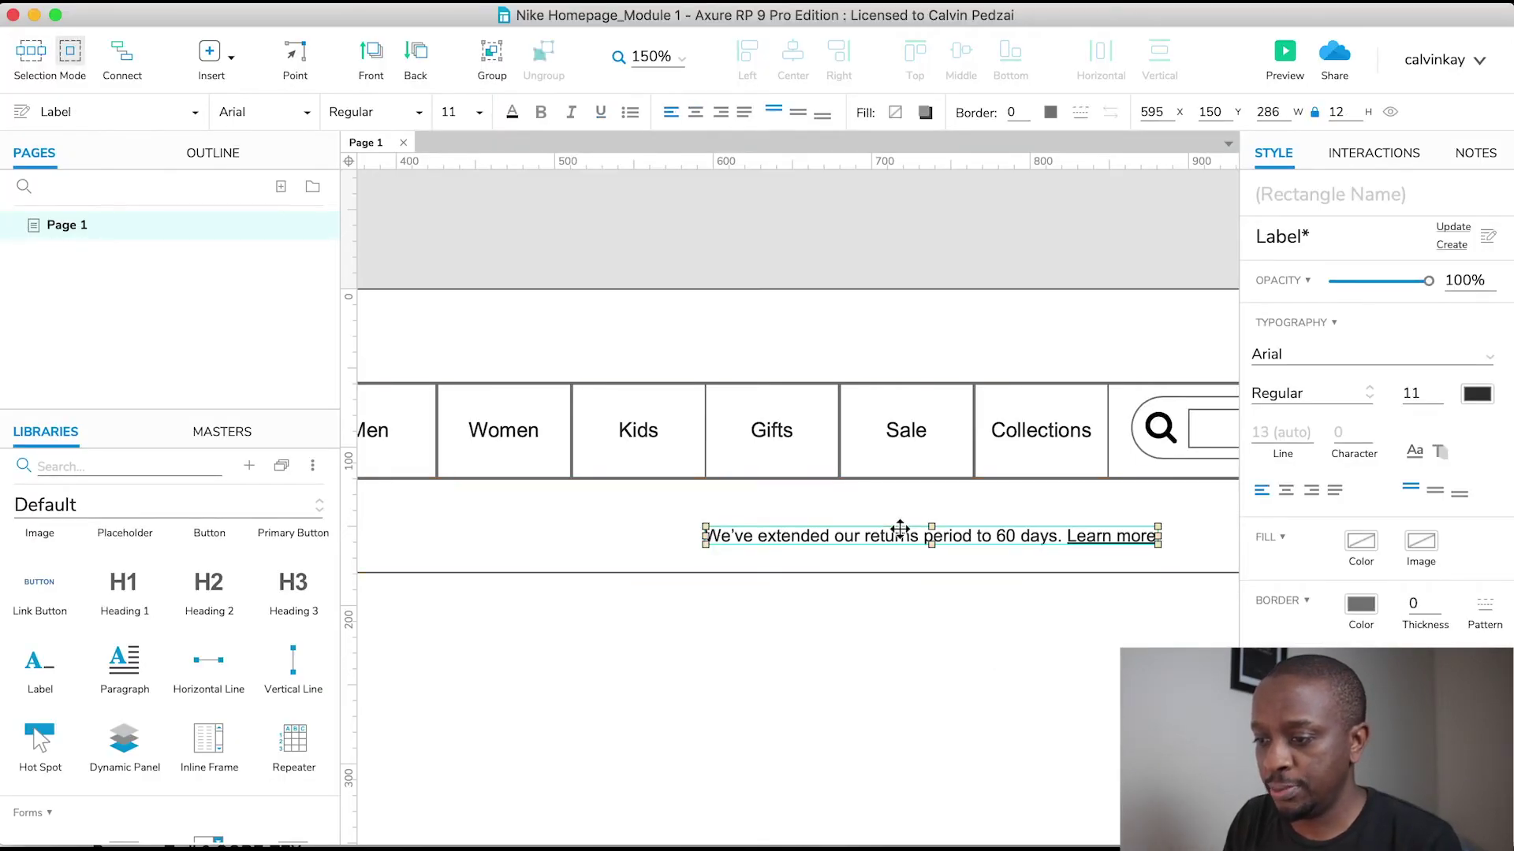
pyautogui.moveTo(954, 538); pyautogui.dragTo(843, 536)
pyautogui.scroll(-5, 852, 547)
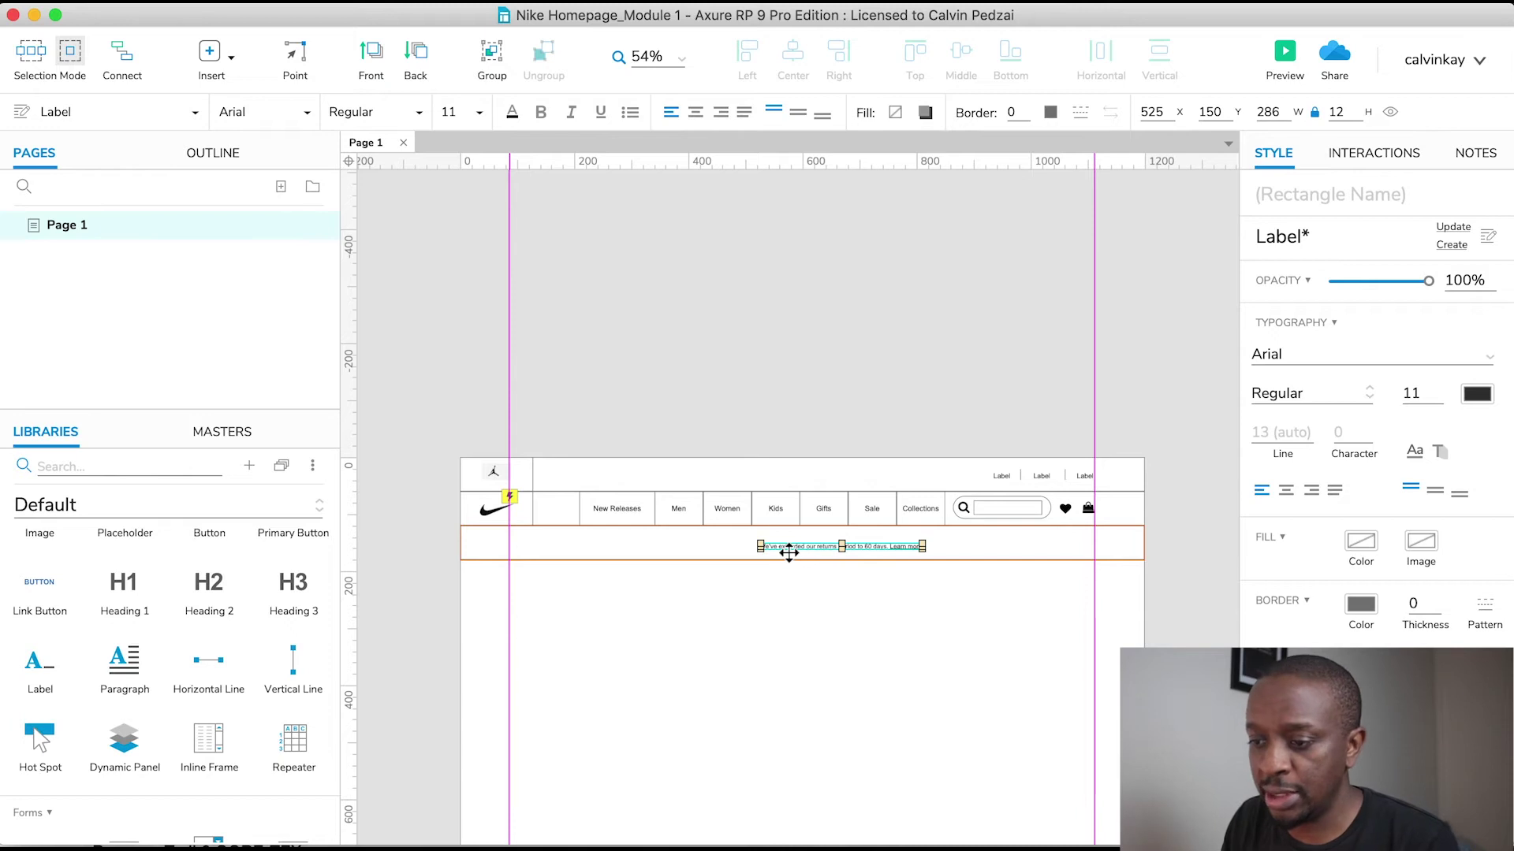
pyautogui.click(680, 546)
pyautogui.keyDown('shift'); pyautogui.click(788, 547); pyautogui.keyUp('shift')
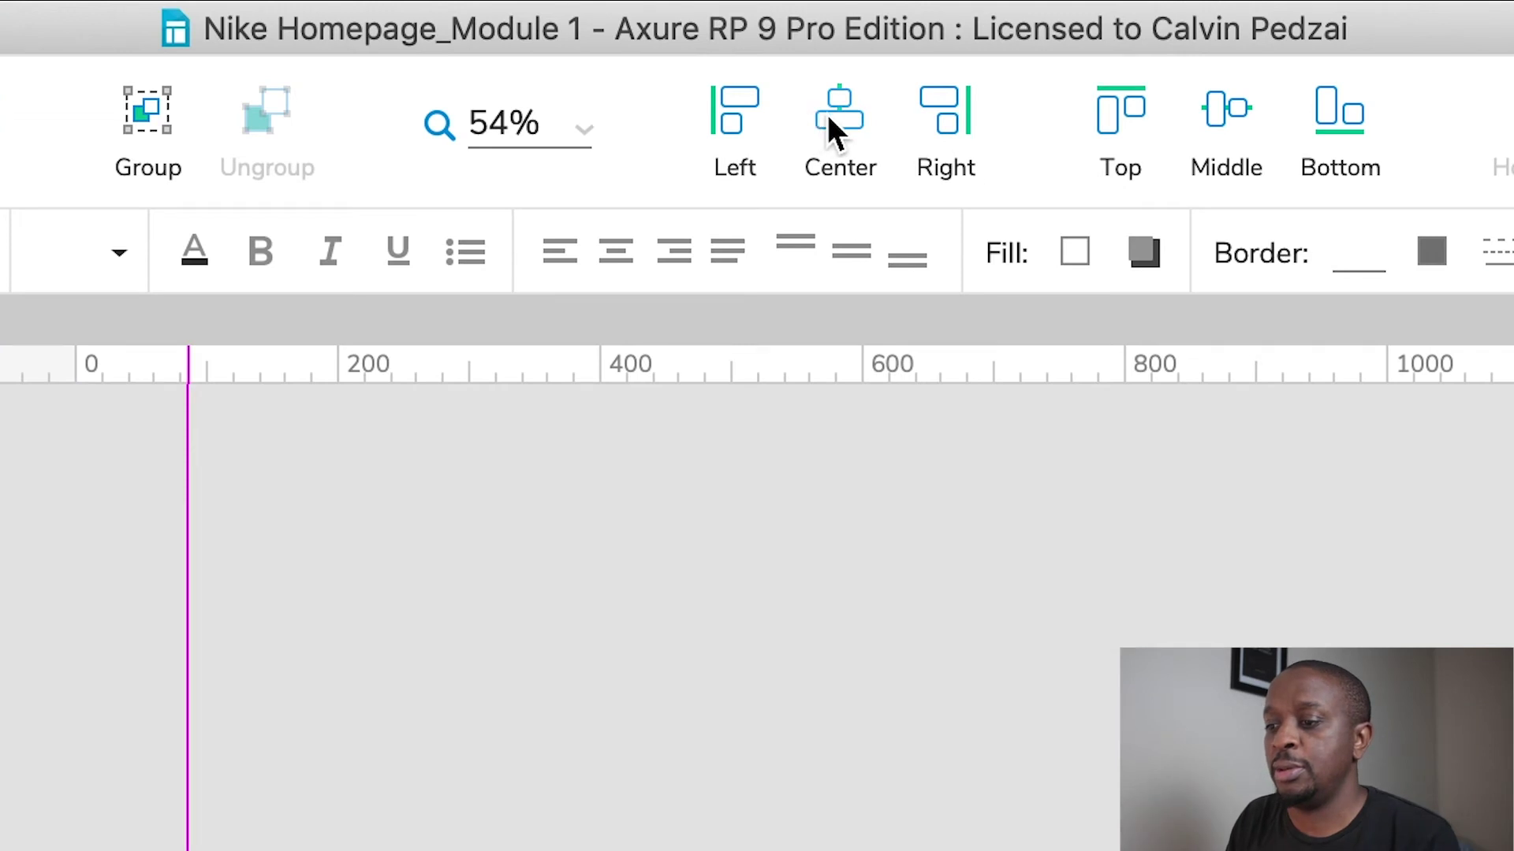
pyautogui.click(828, 117)
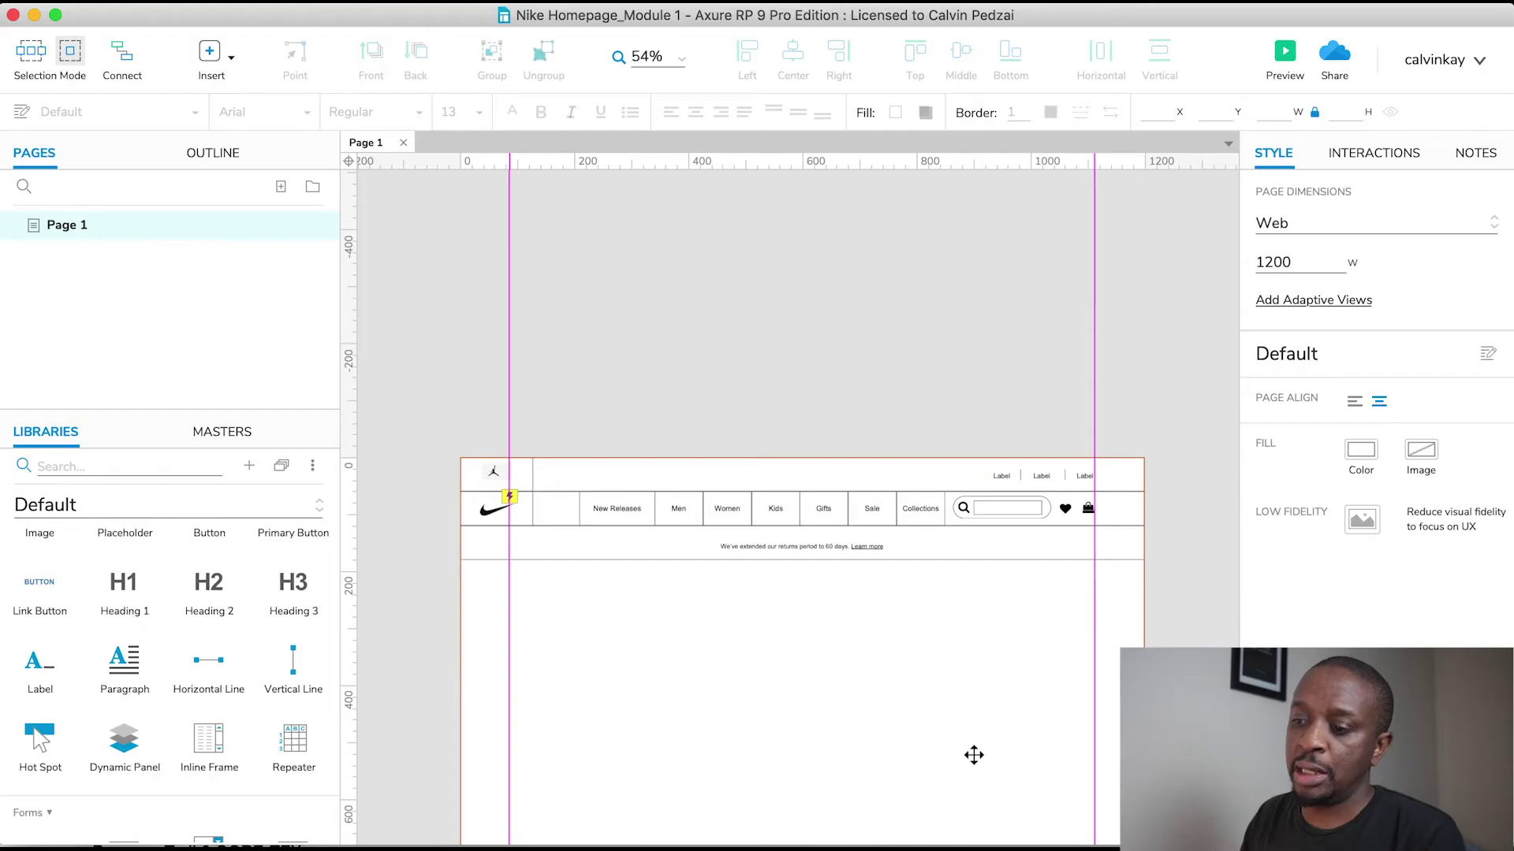
pyautogui.scroll(3, 974, 756)
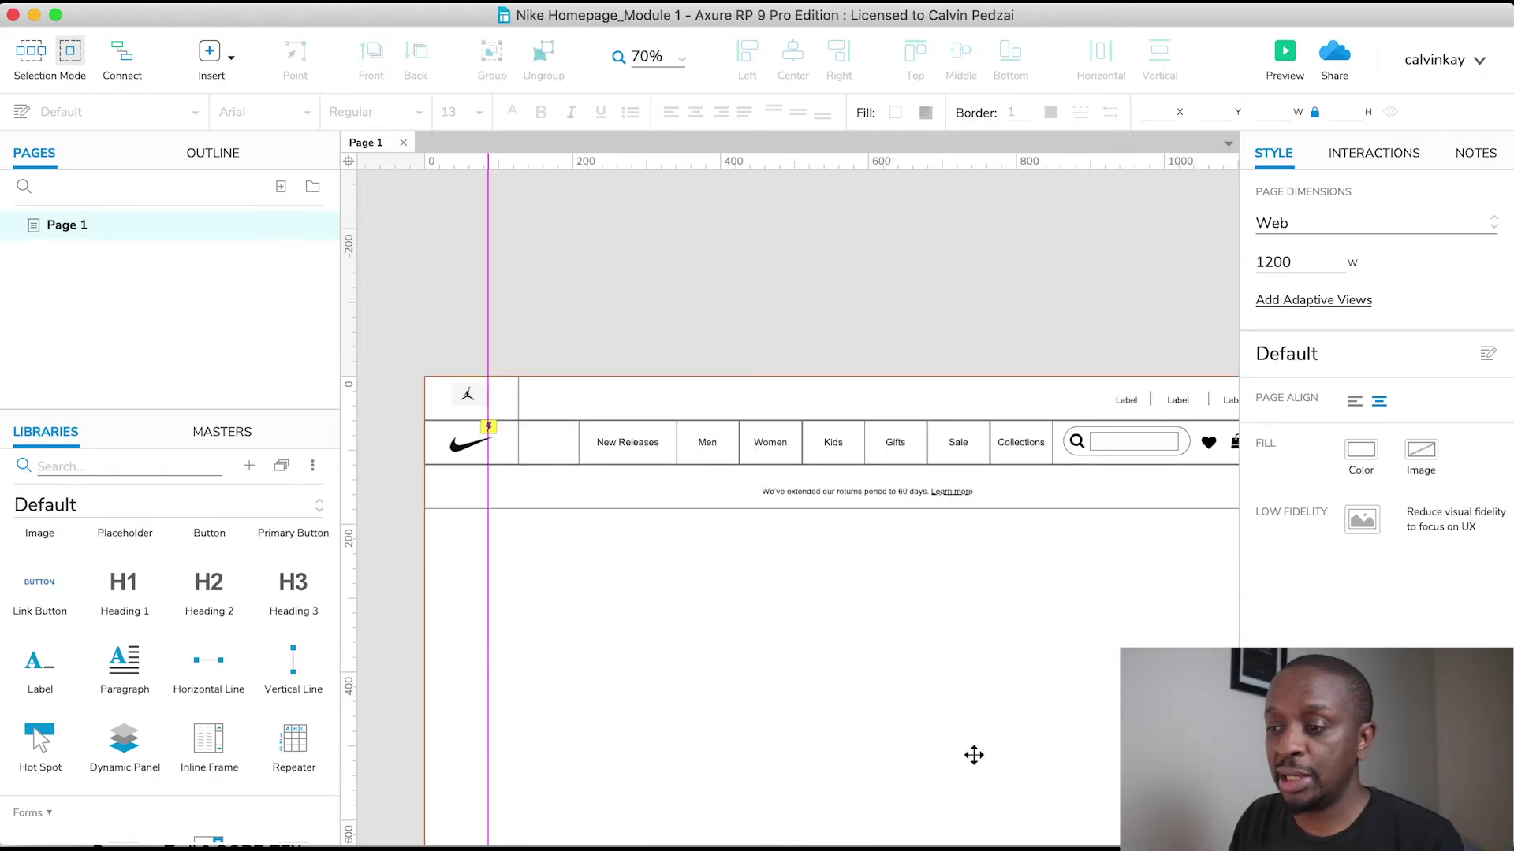
pyautogui.hscroll(2, 974, 755)
pyautogui.scroll(-2, 973, 755)
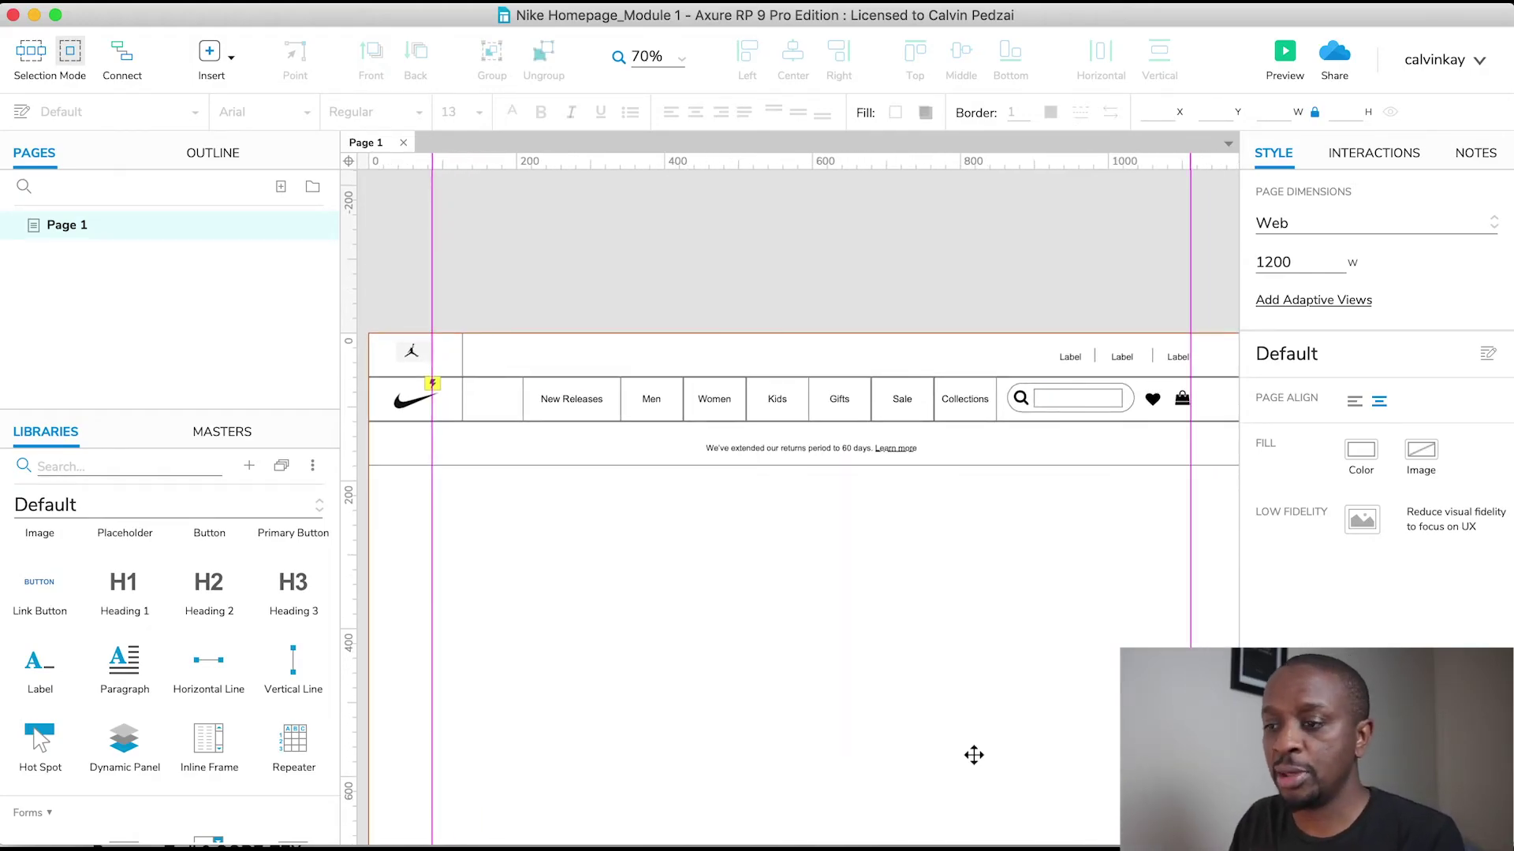
pyautogui.press('super+Tab')
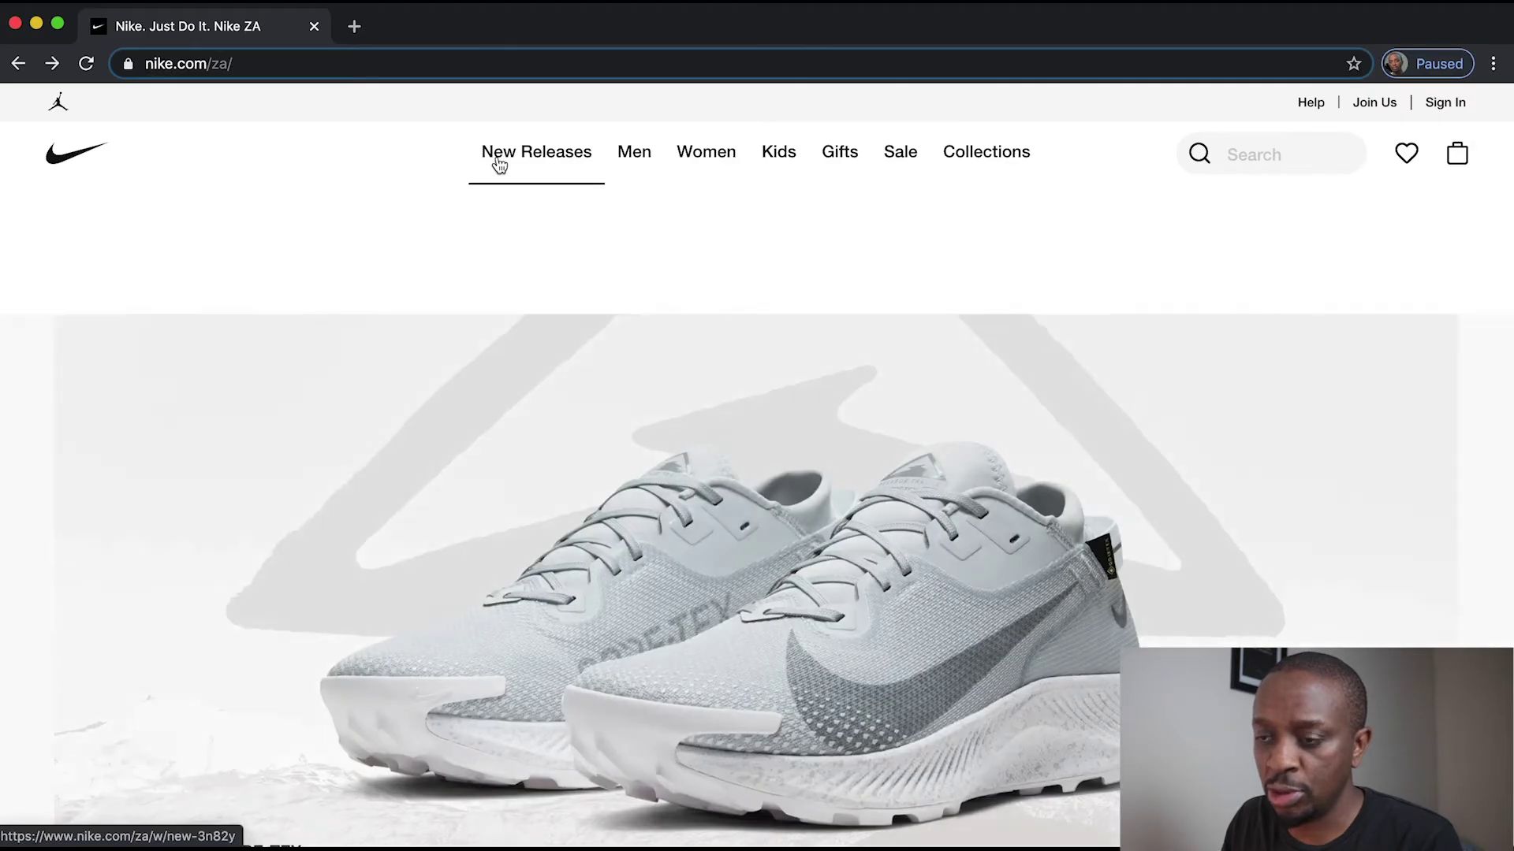
pyautogui.moveTo(519, 165)
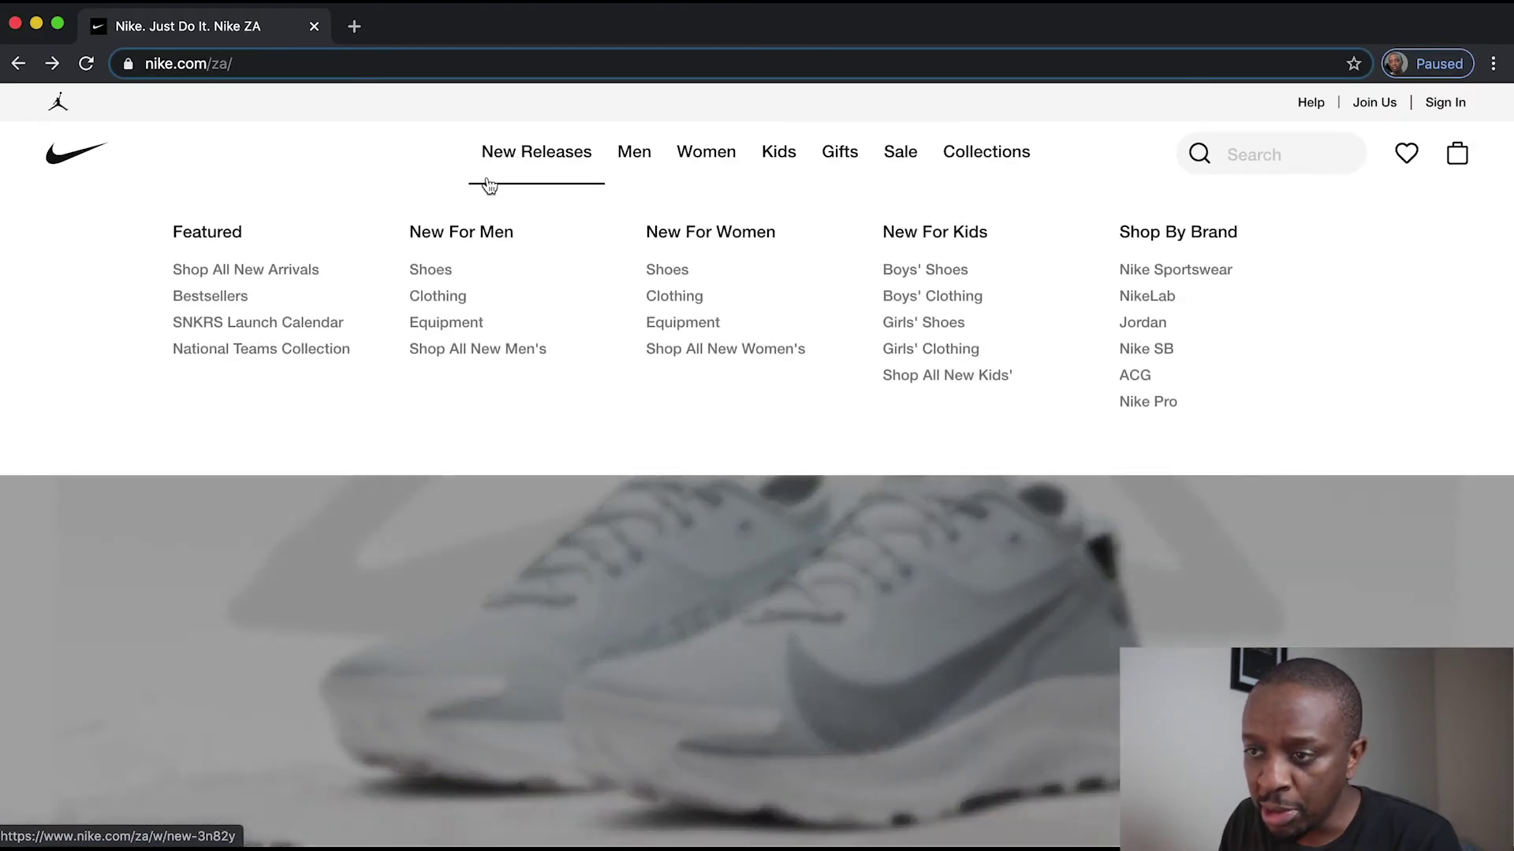
pyautogui.click(527, 151)
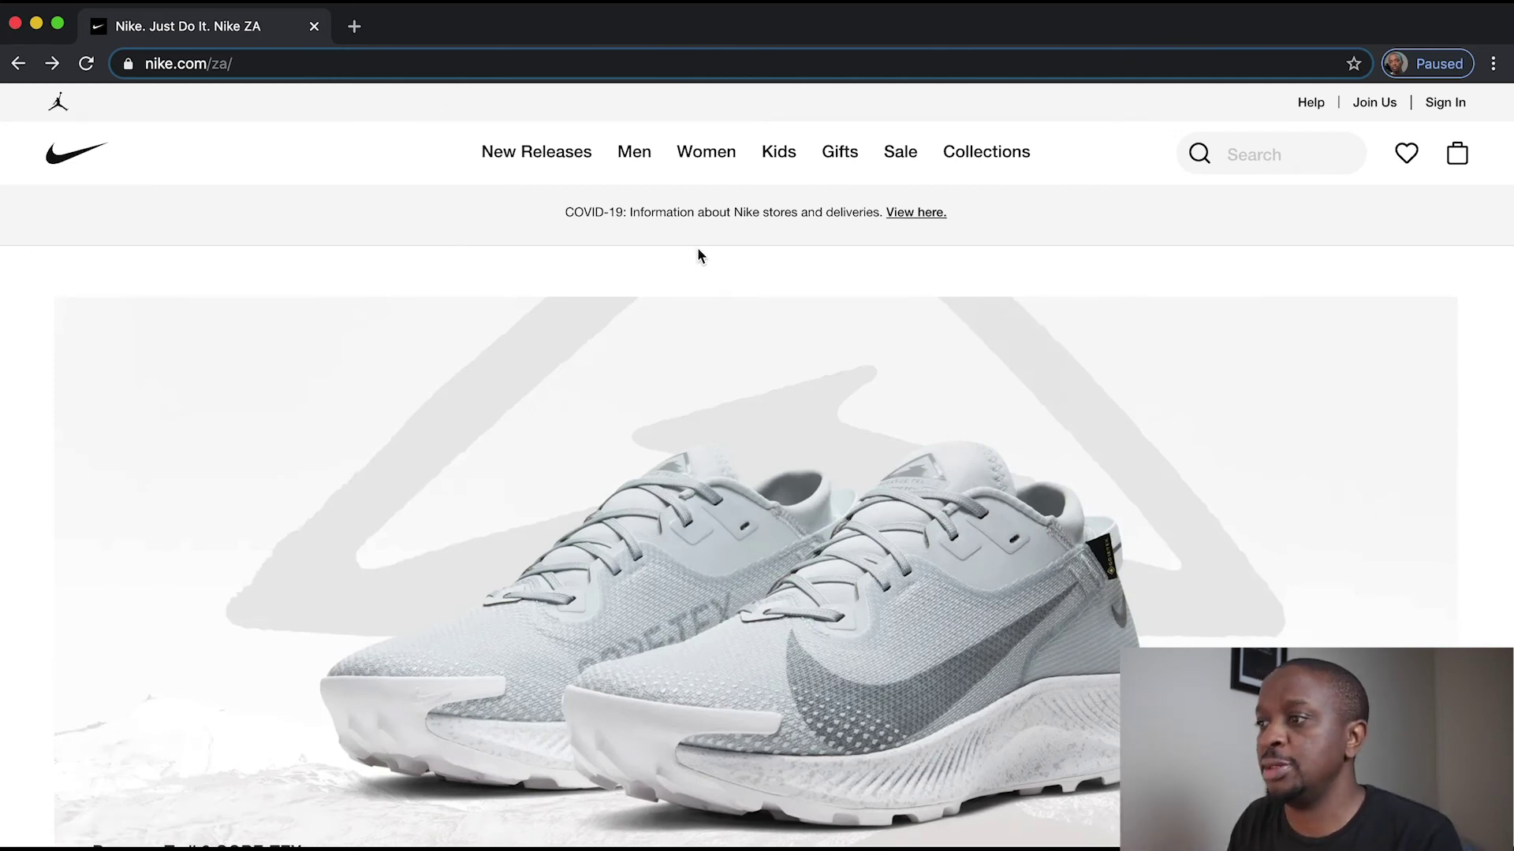
pyautogui.press('super+Tab')
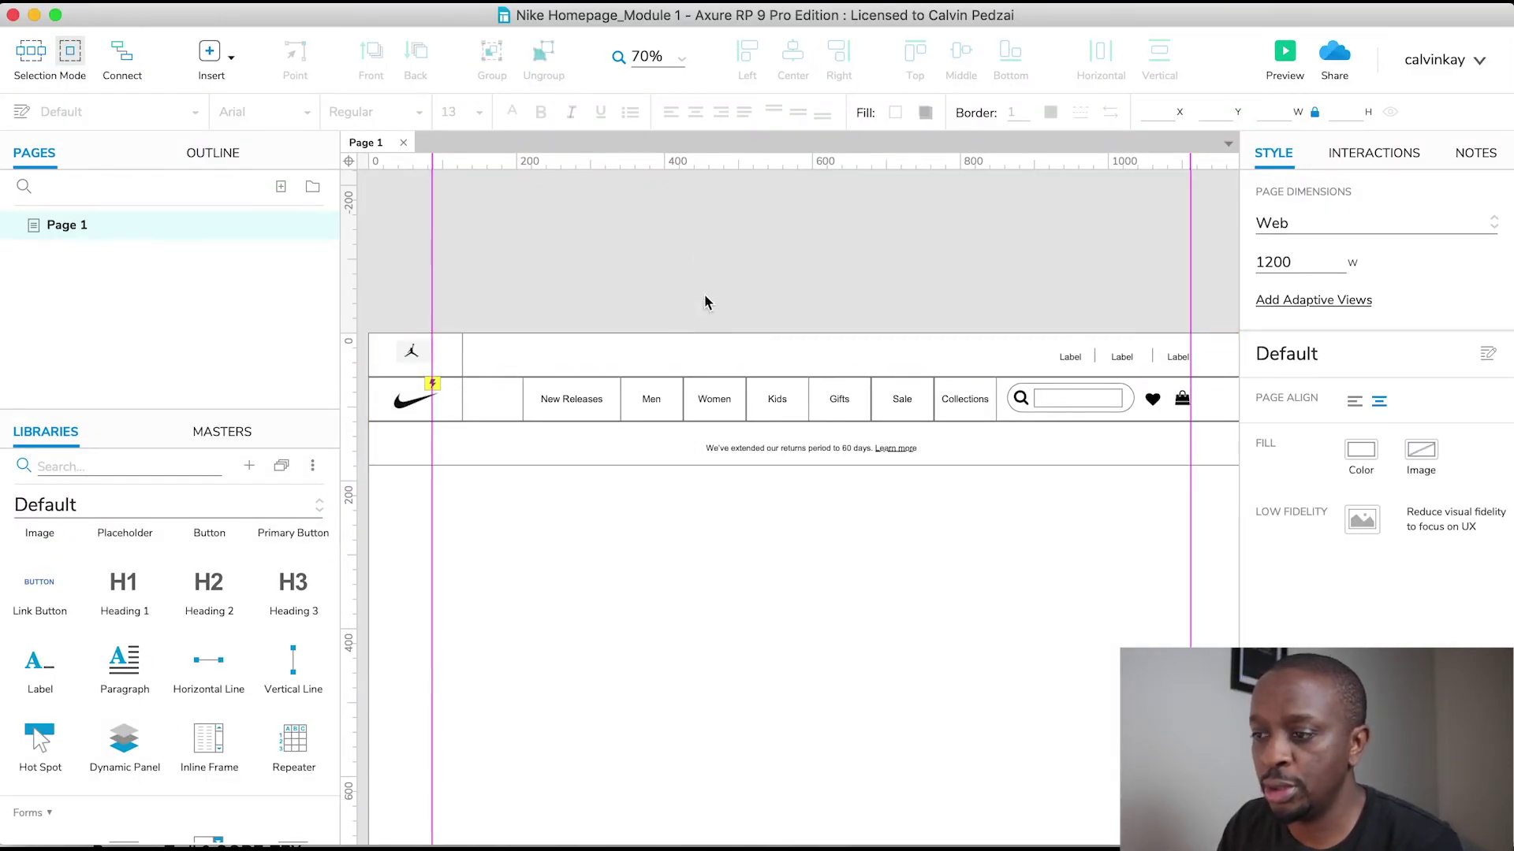
# Step: Fill the top utility bar with light grey #F5F5F5 using the eyedropper
pyautogui.scroll(-3, 840, 370)
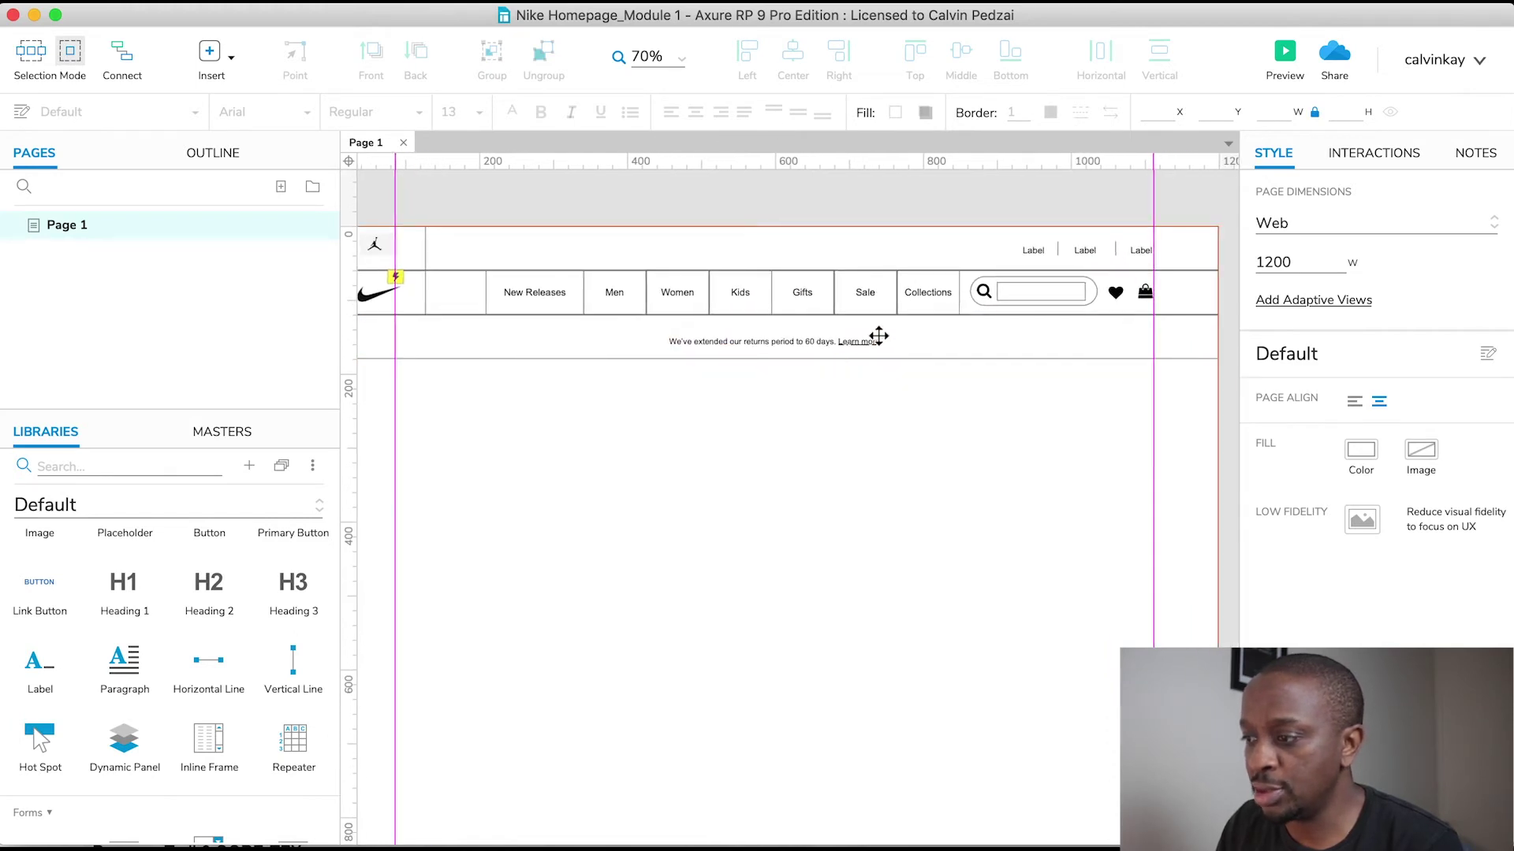
pyautogui.hscroll(-2, 840, 370)
pyautogui.click(816, 245)
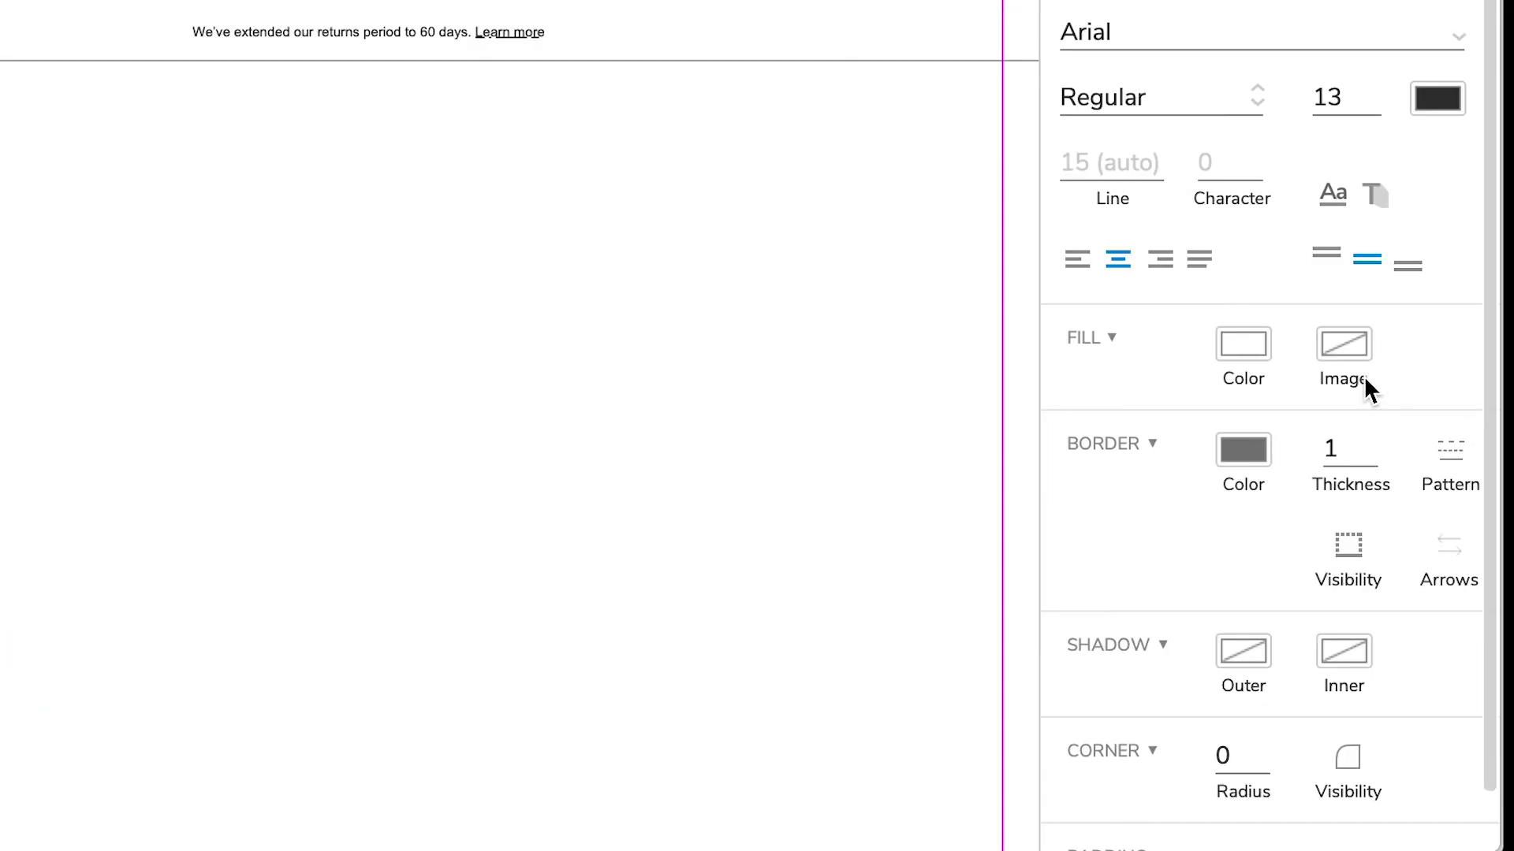
pyautogui.click(1232, 347)
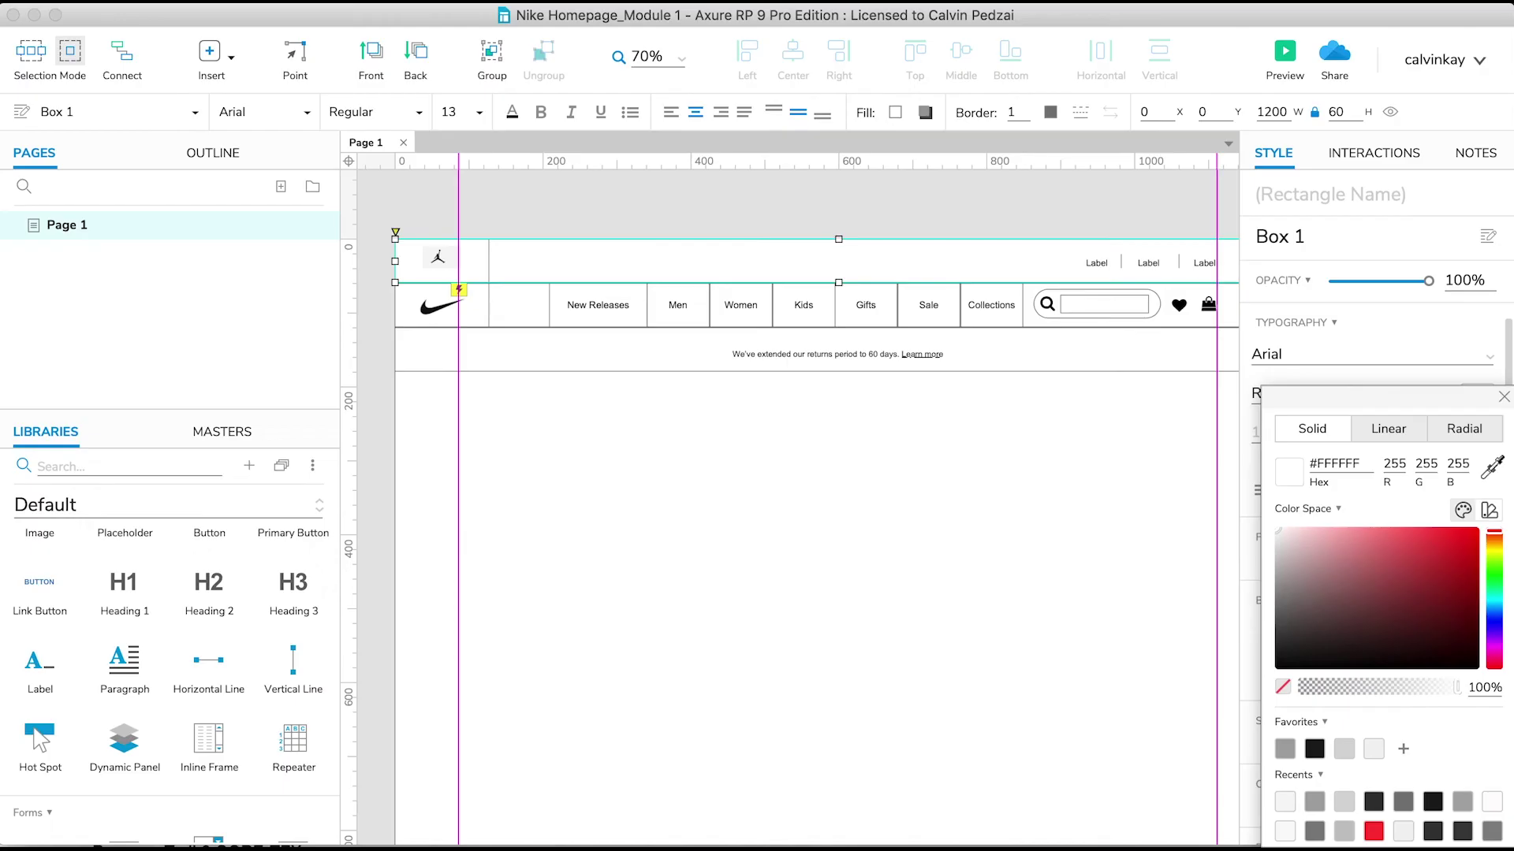
pyautogui.click(1492, 467)
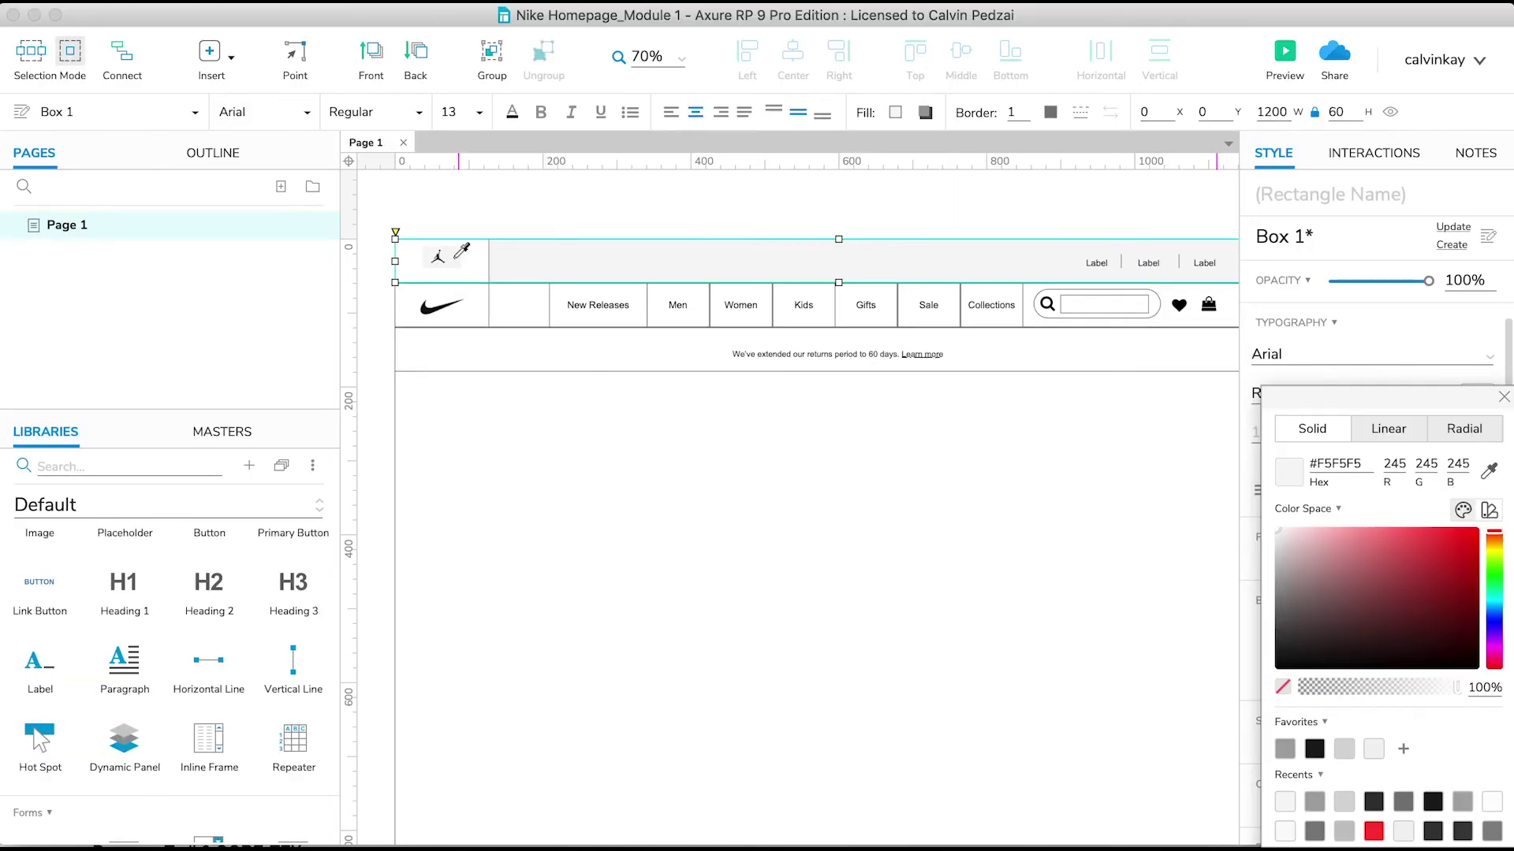
pyautogui.click(455, 258)
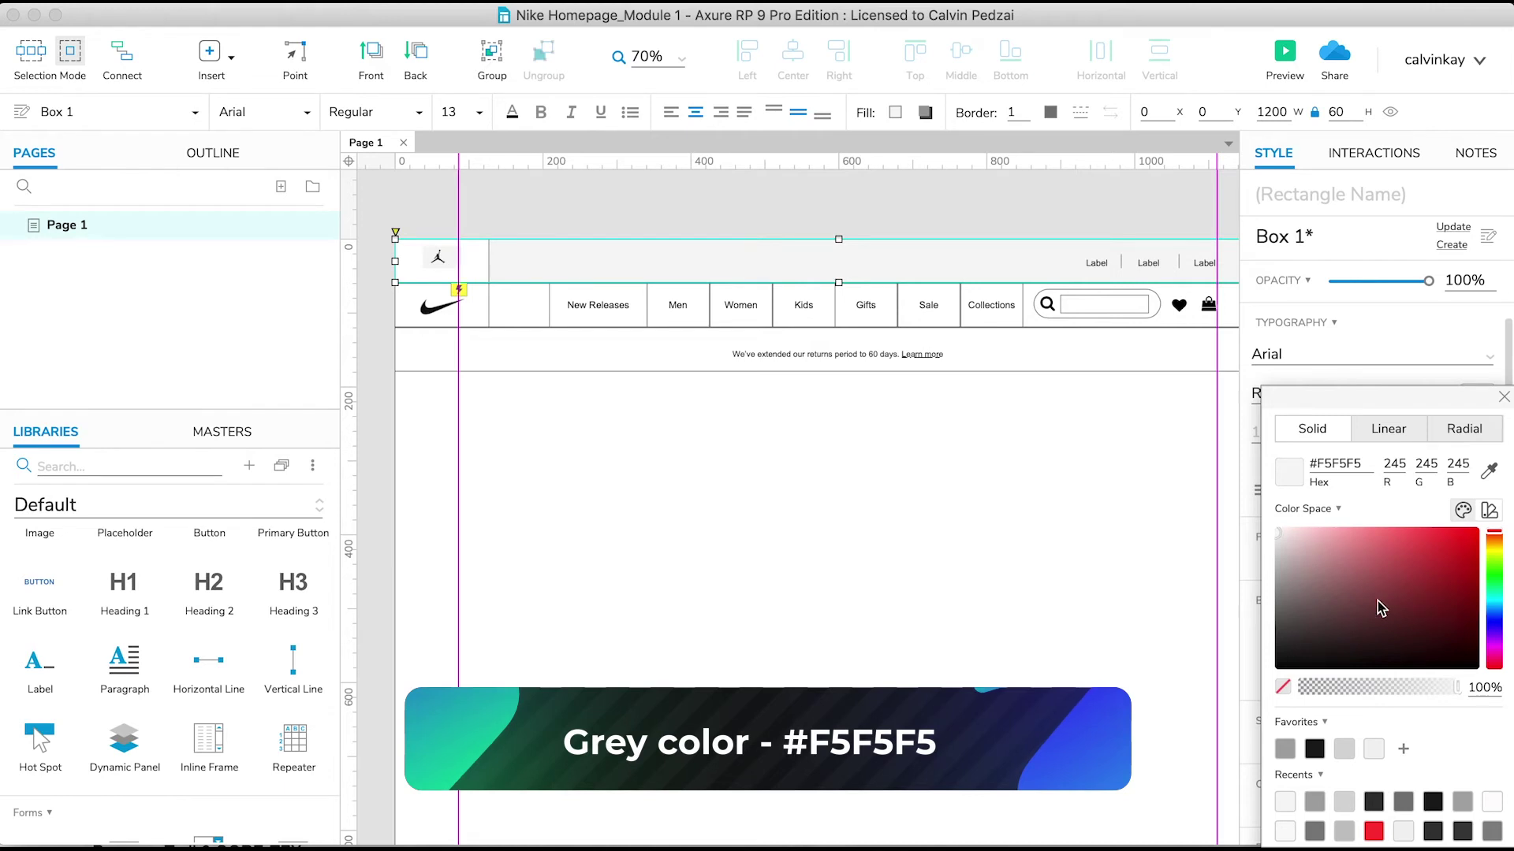
pyautogui.click(1503, 397)
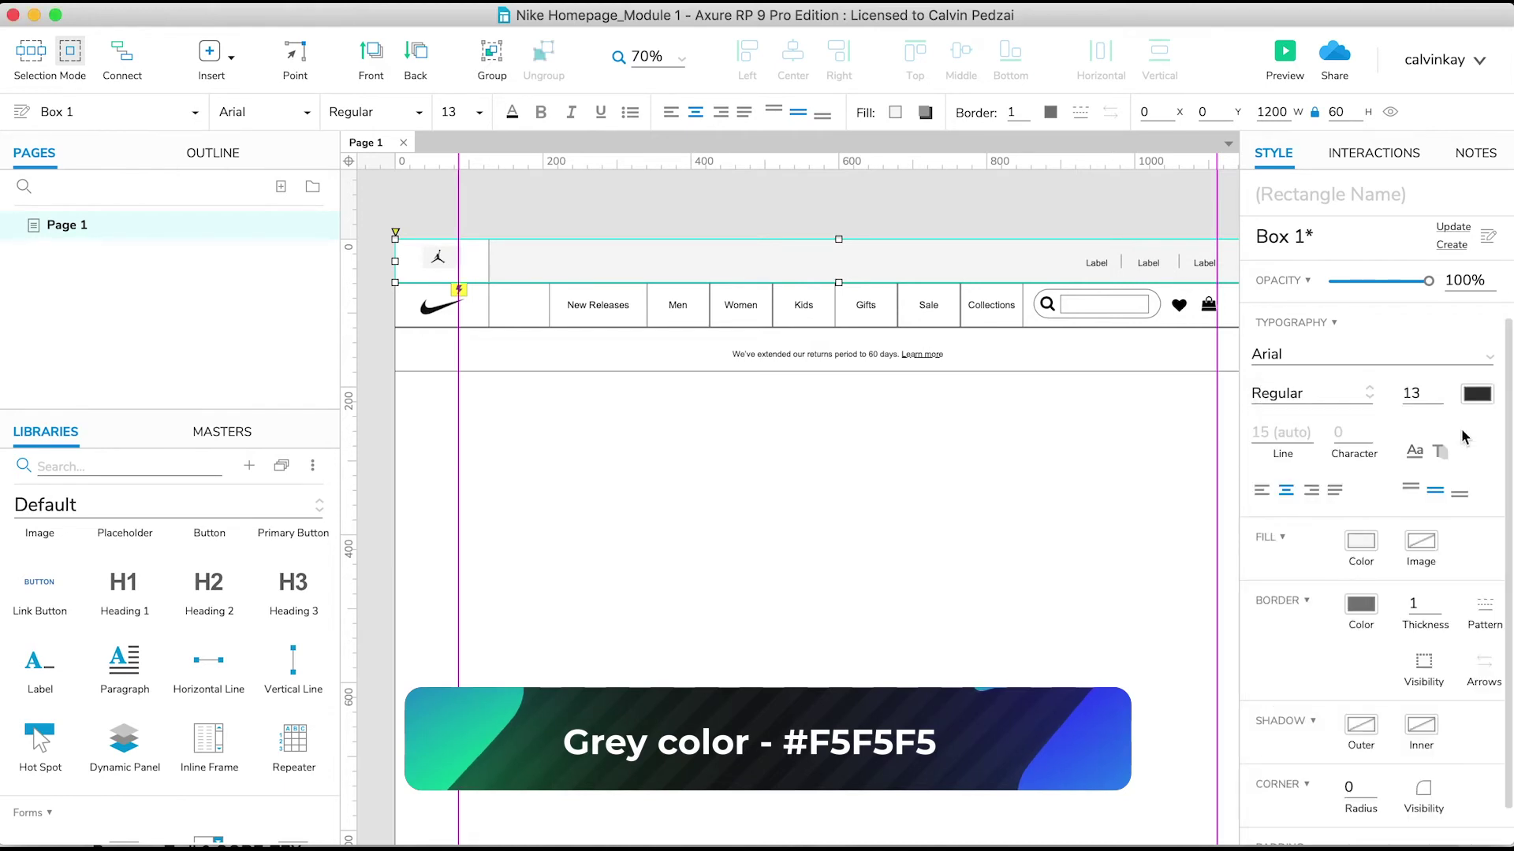
# Step: Remove the top bar's border colour, then undo that change
pyautogui.click(1359, 605)
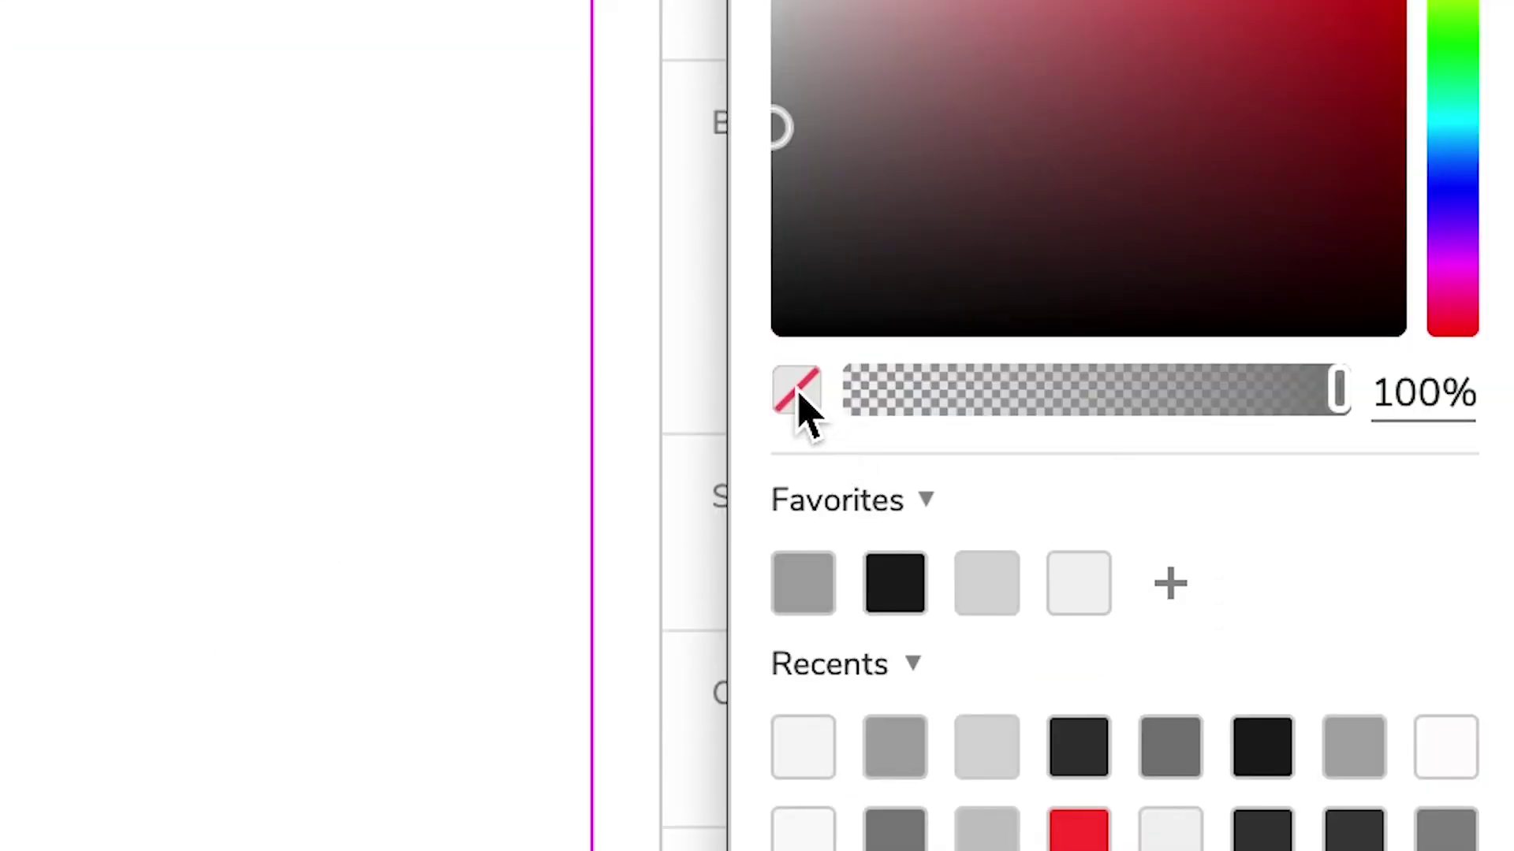
pyautogui.click(802, 406)
pyautogui.click(1507, 403)
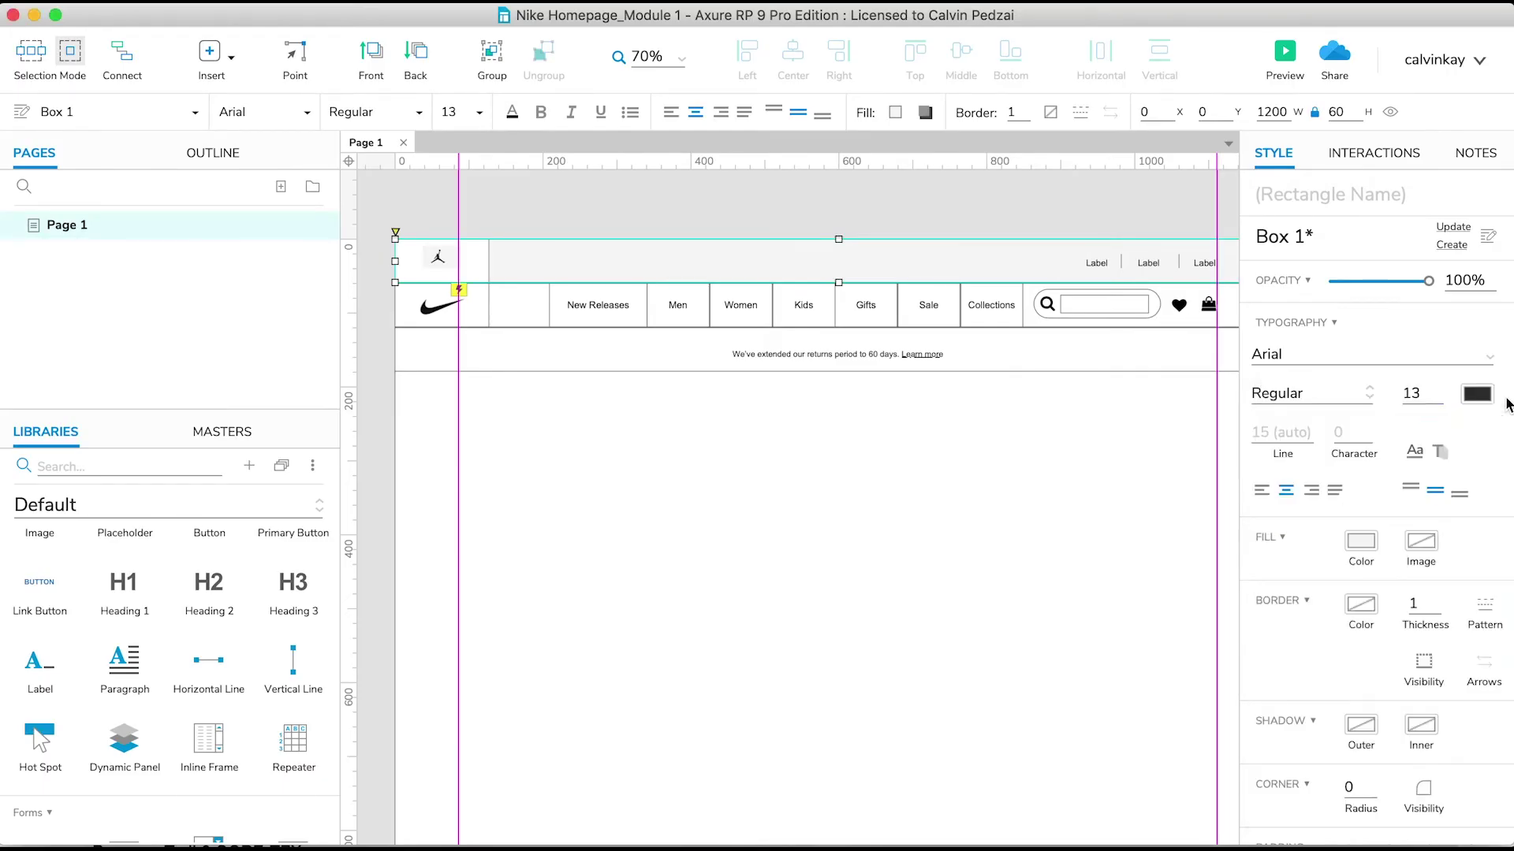
pyautogui.hotkey('ctrl', 'z')
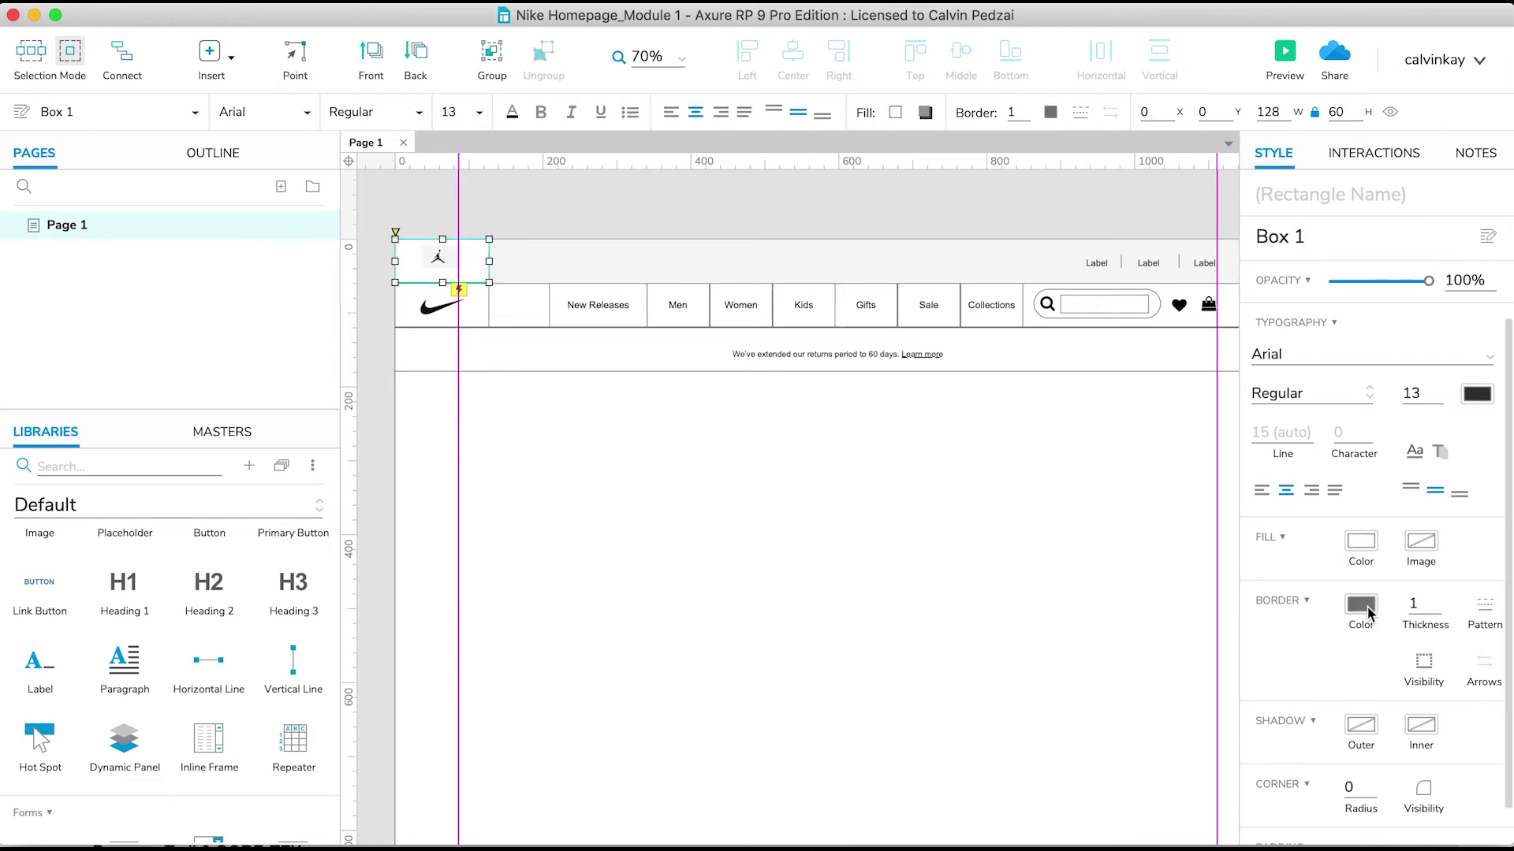
# Step: Remove the fill and border from the Jordan logo box
pyautogui.click(1362, 544)
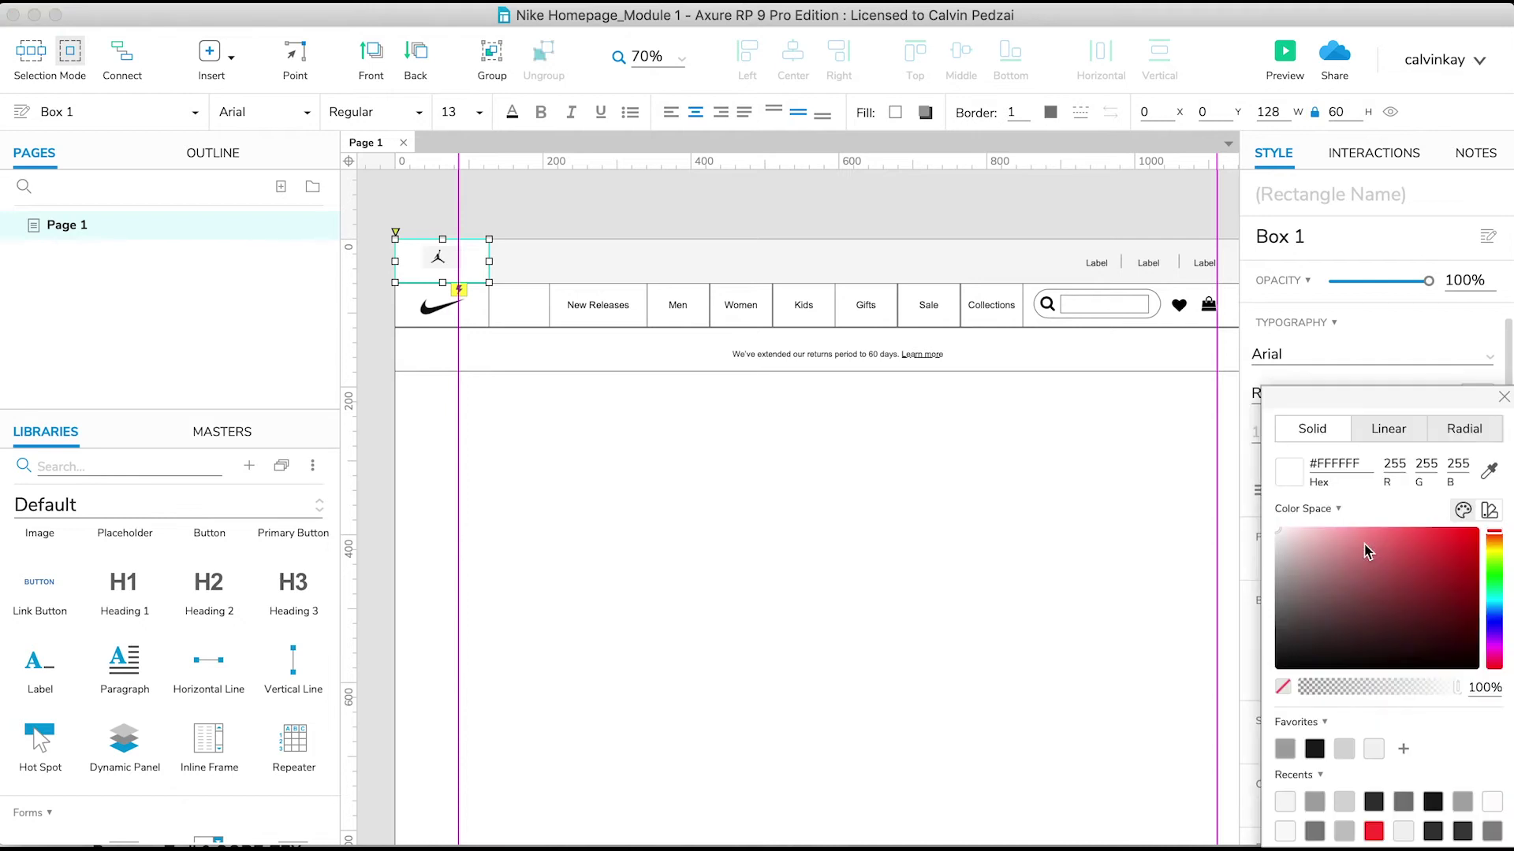
pyautogui.click(1282, 687)
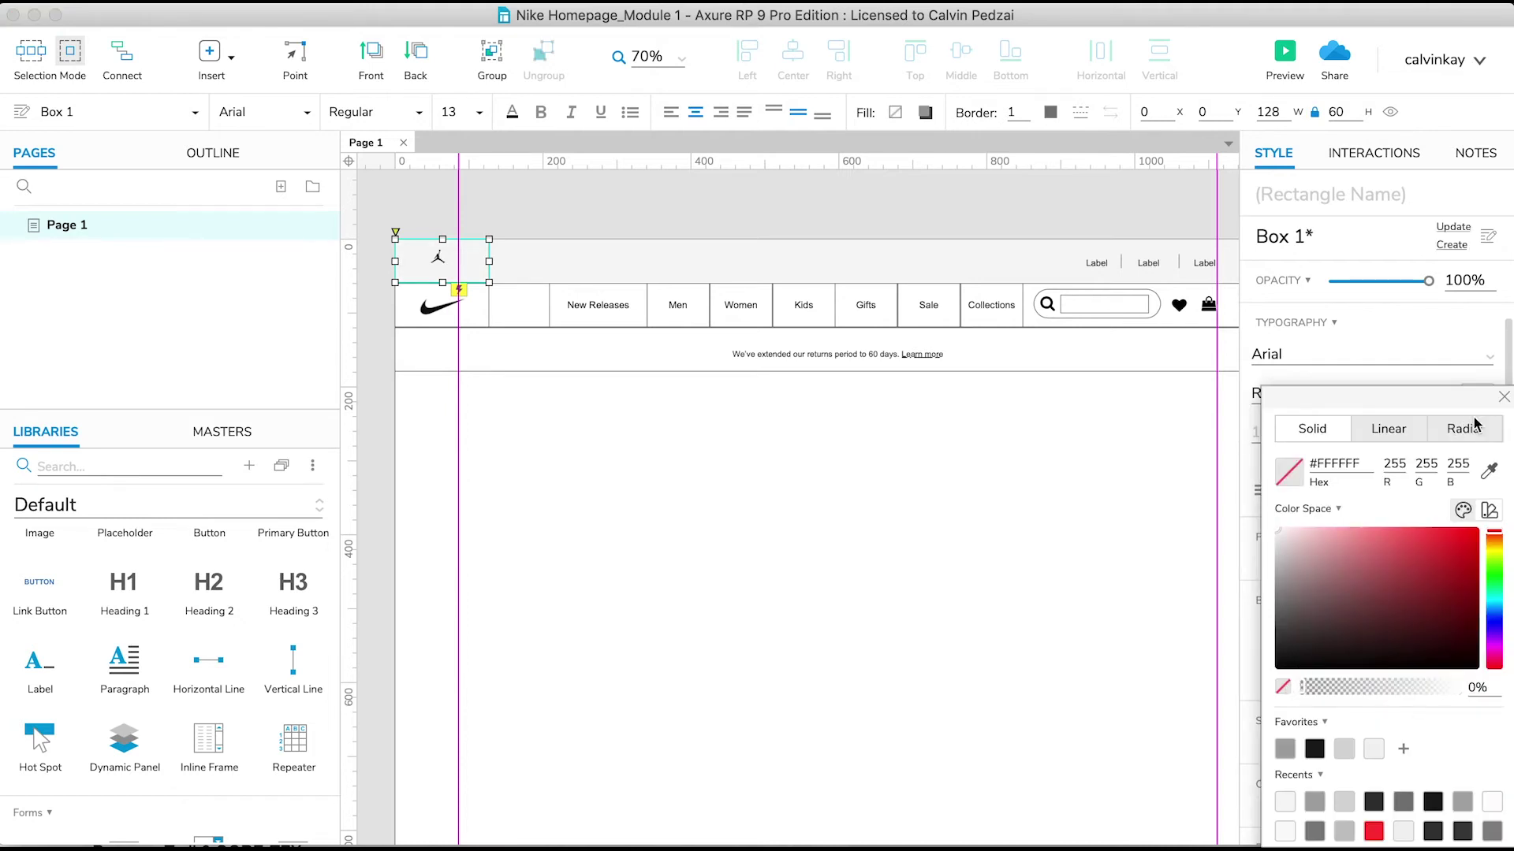
pyautogui.click(1504, 397)
pyautogui.click(1362, 606)
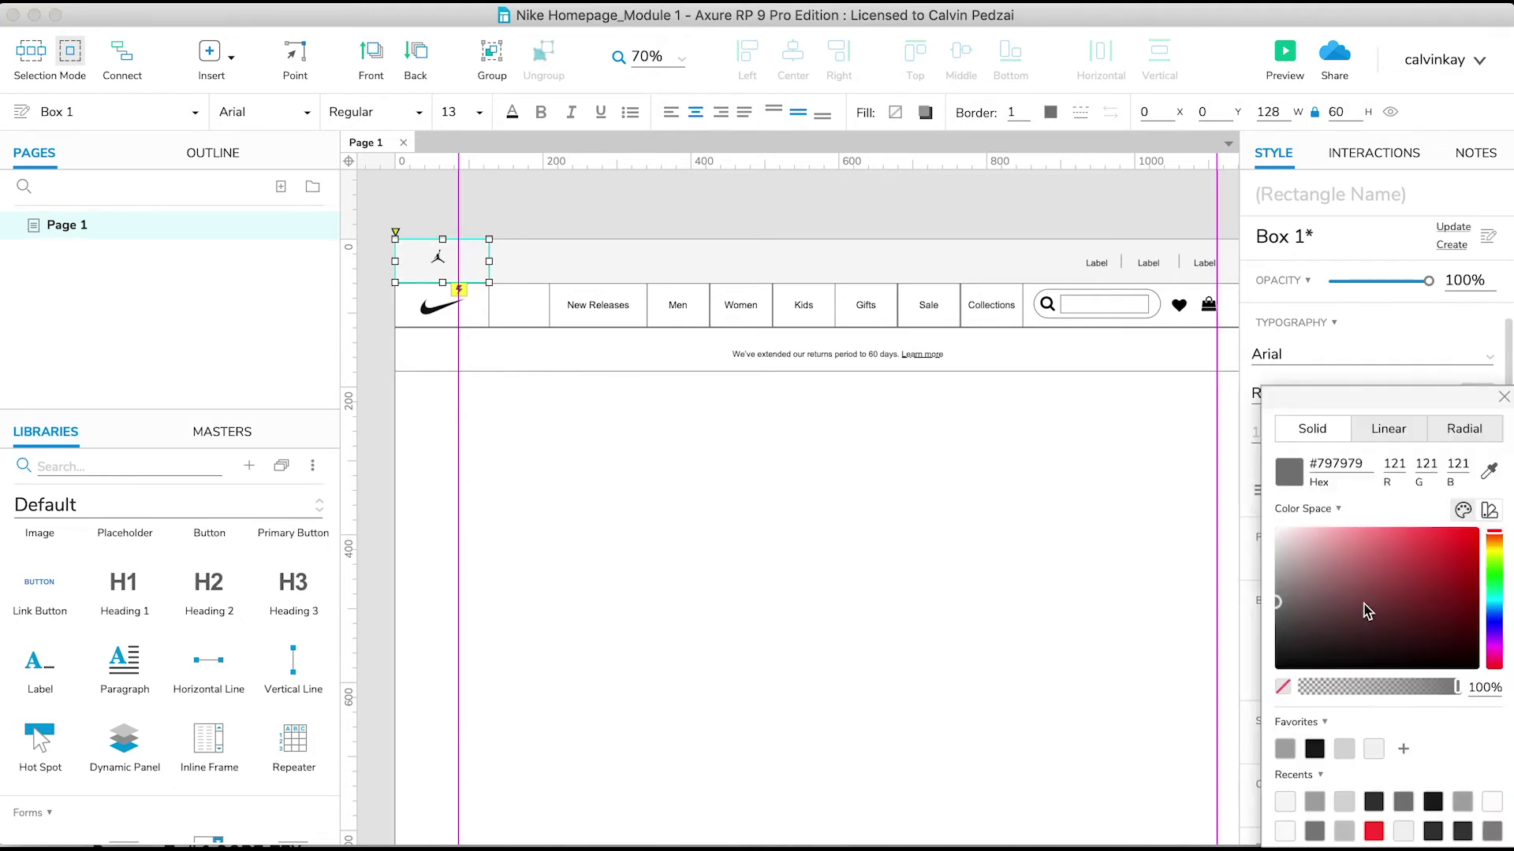
pyautogui.click(1281, 688)
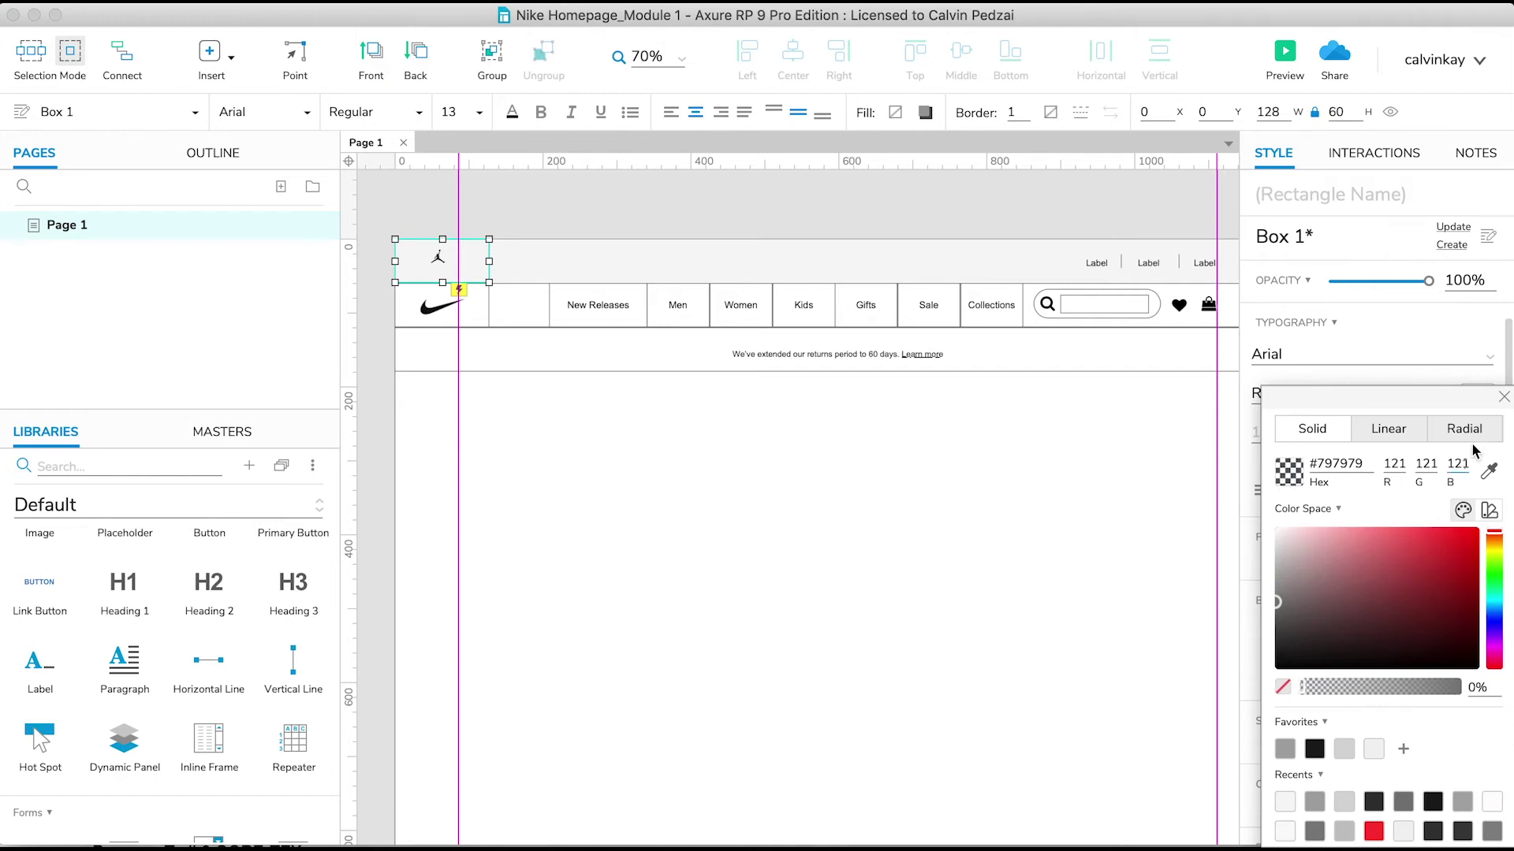
pyautogui.click(1504, 397)
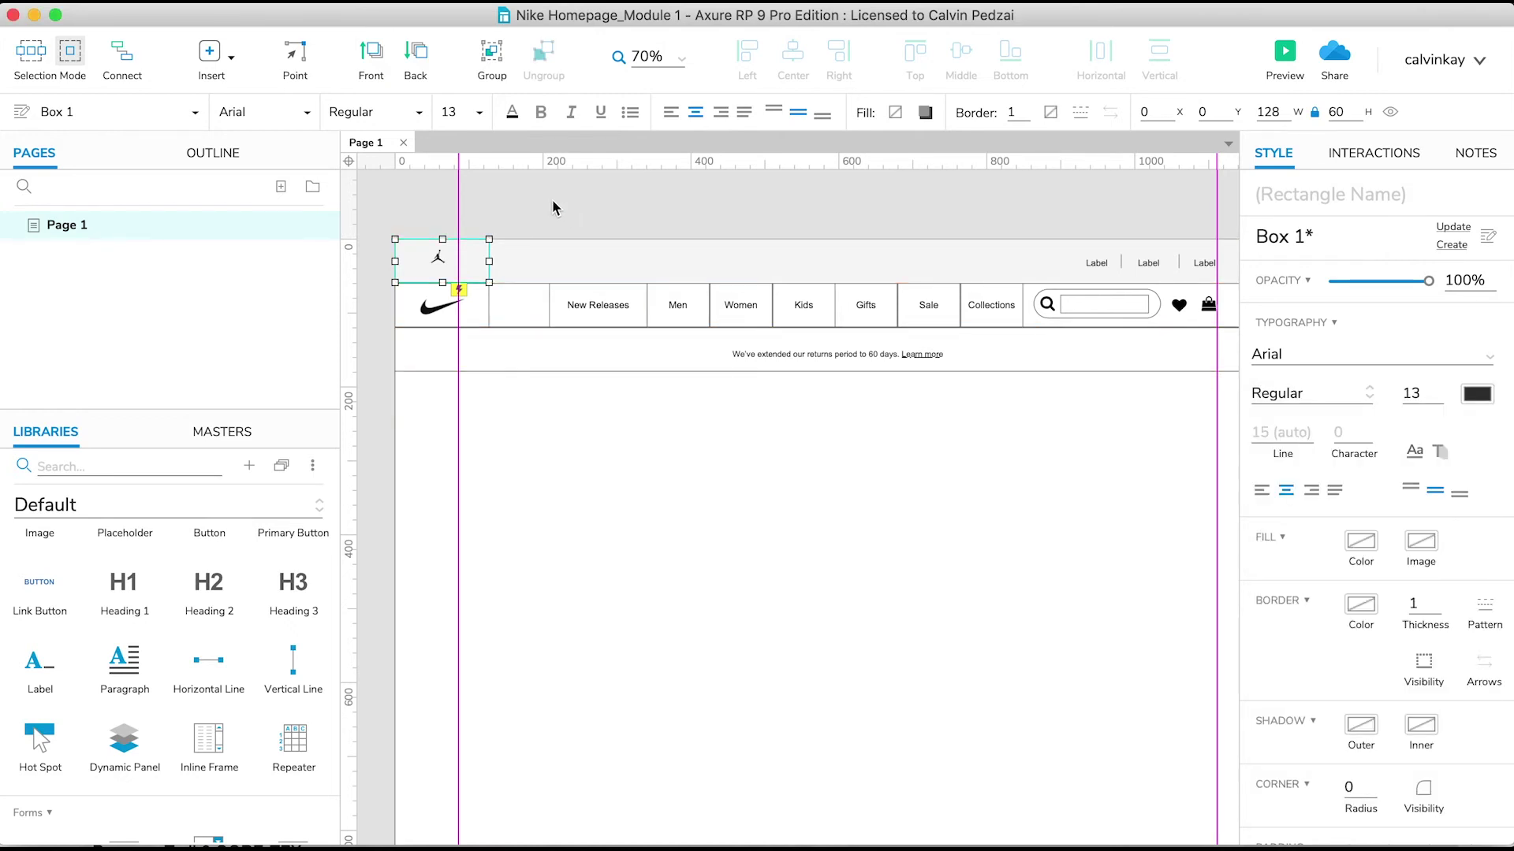
# Step: Remove the fill and border from the 128×60 Nike logo box at 0,60
pyautogui.click(483, 319)
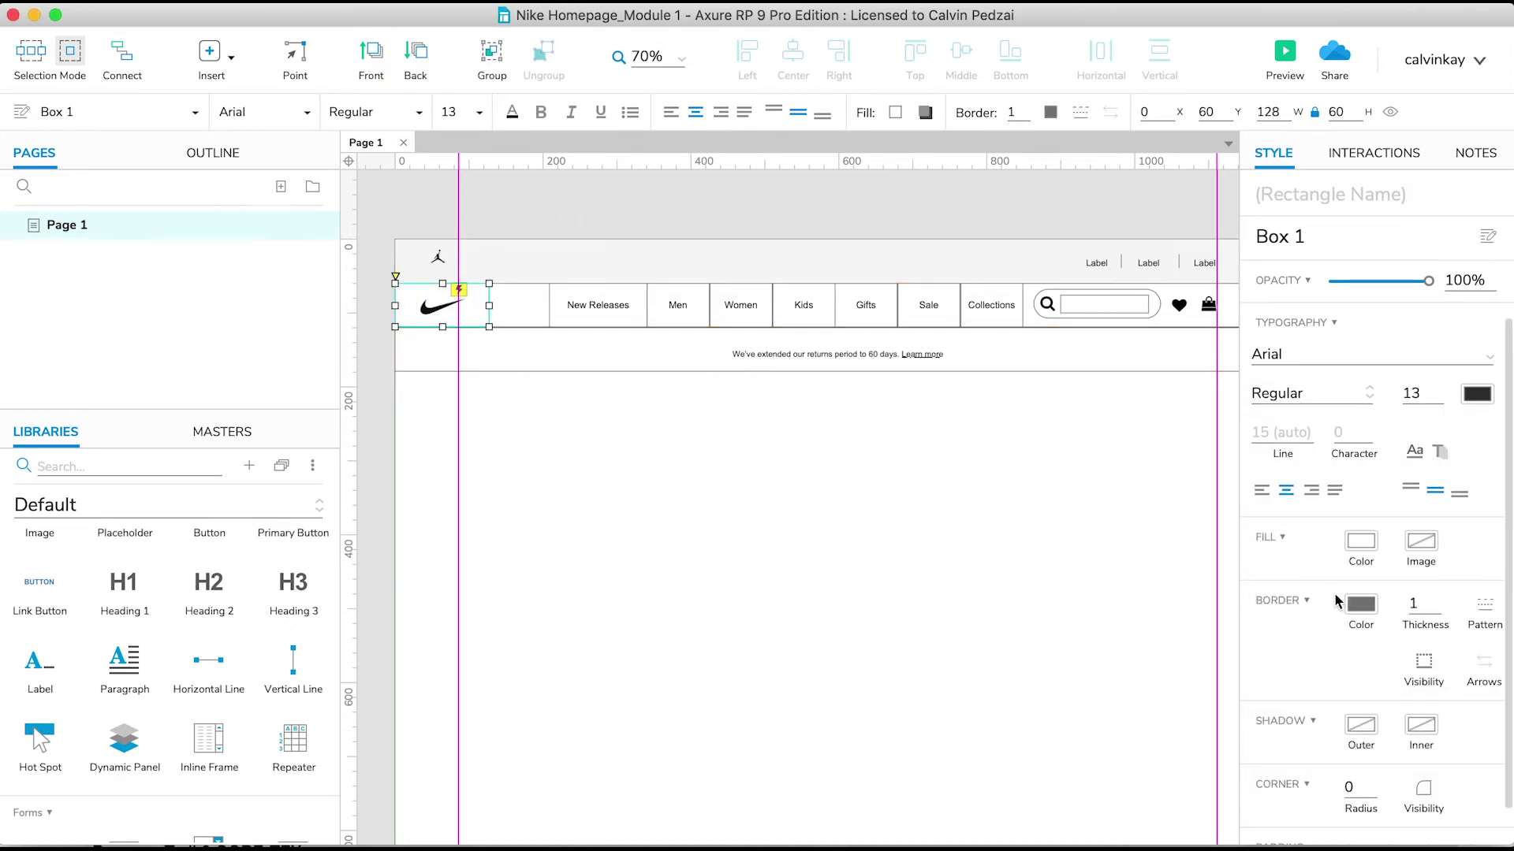
pyautogui.click(1361, 541)
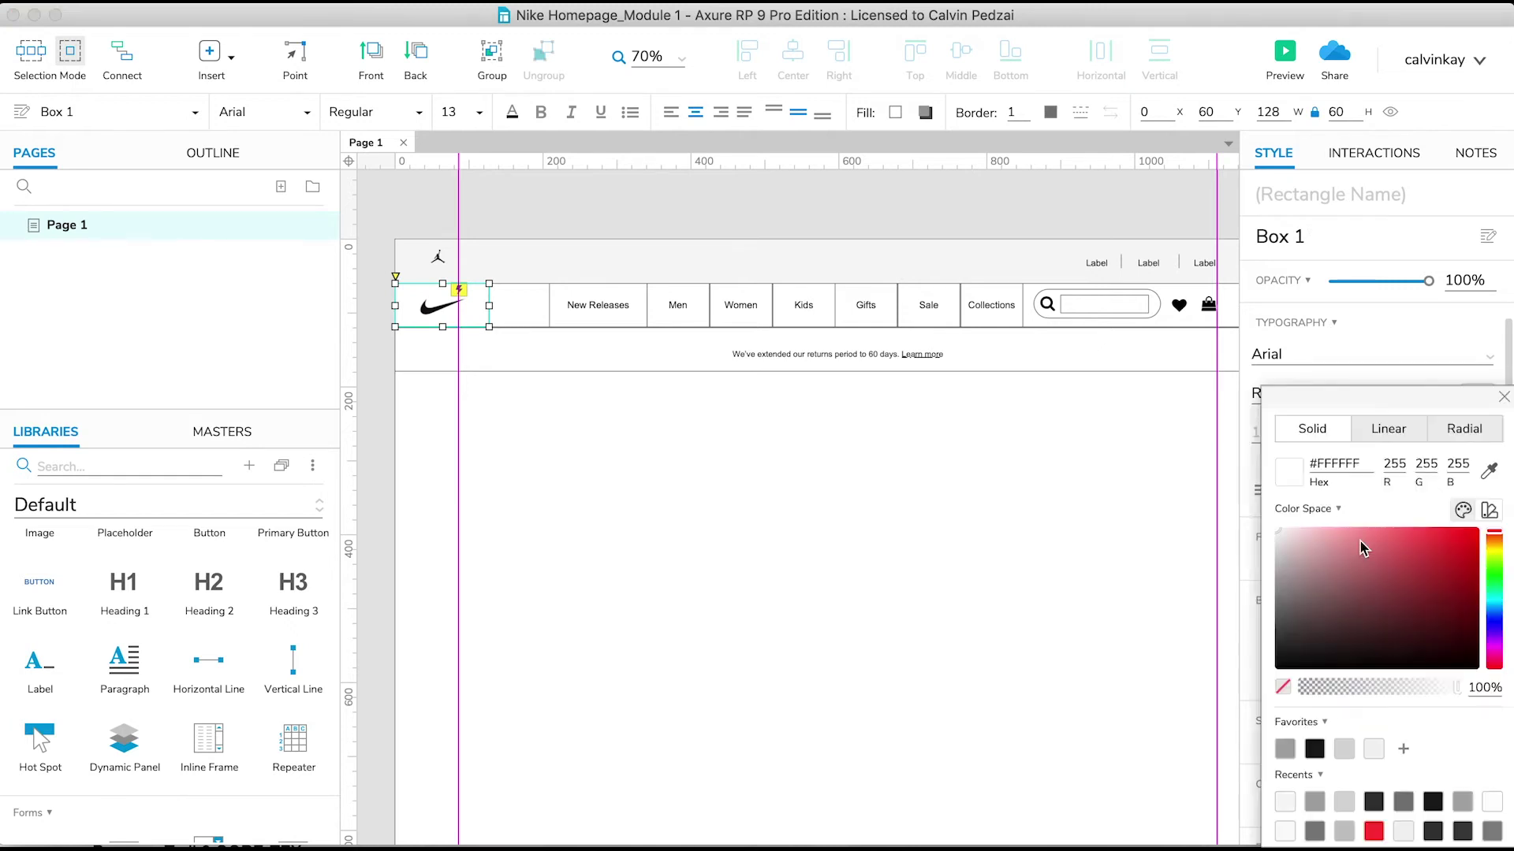
pyautogui.click(1284, 688)
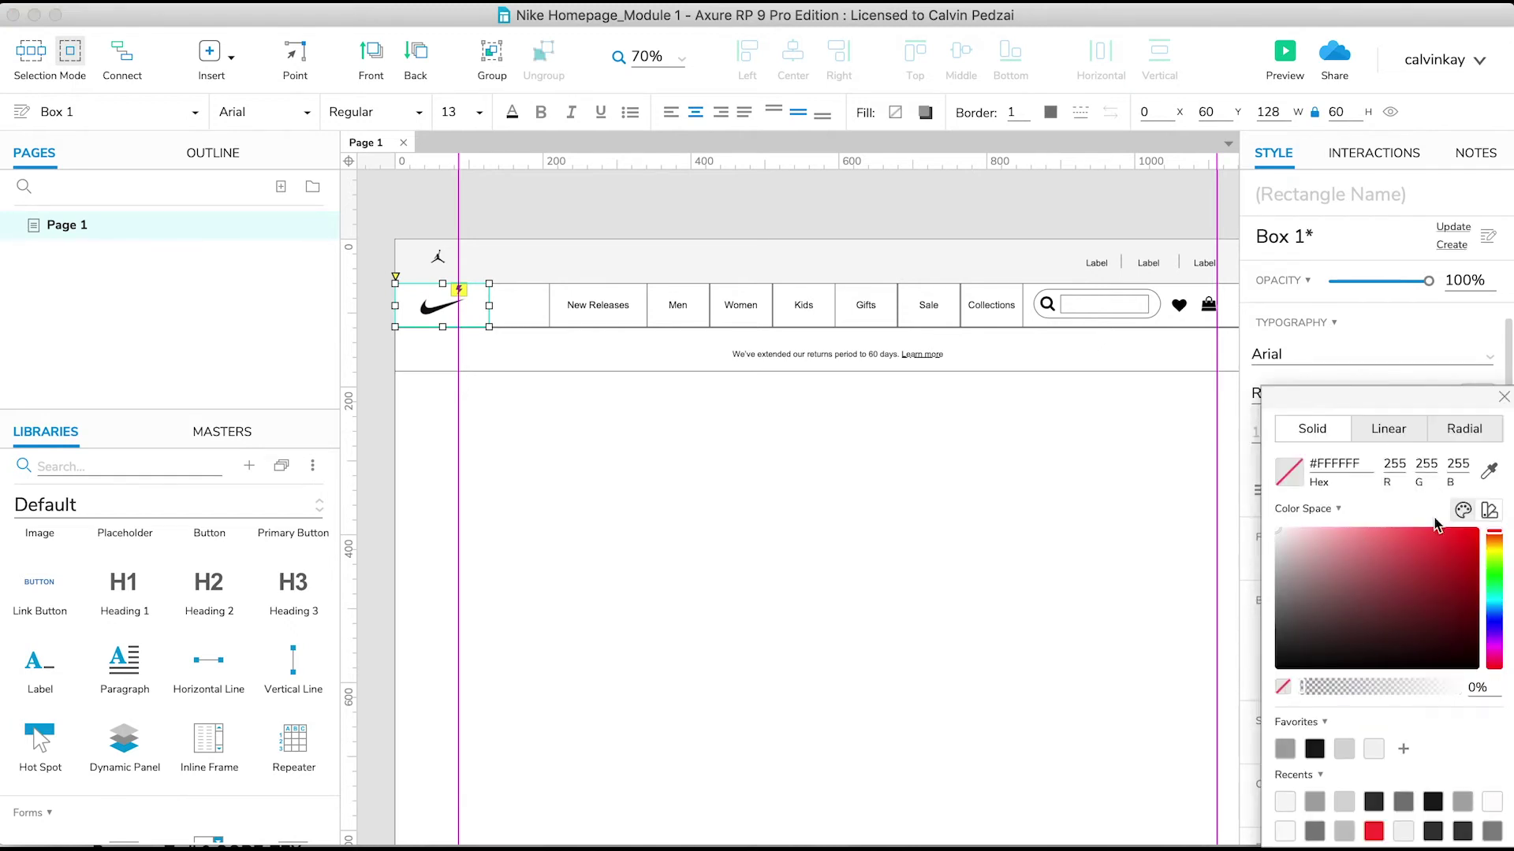
pyautogui.click(1506, 397)
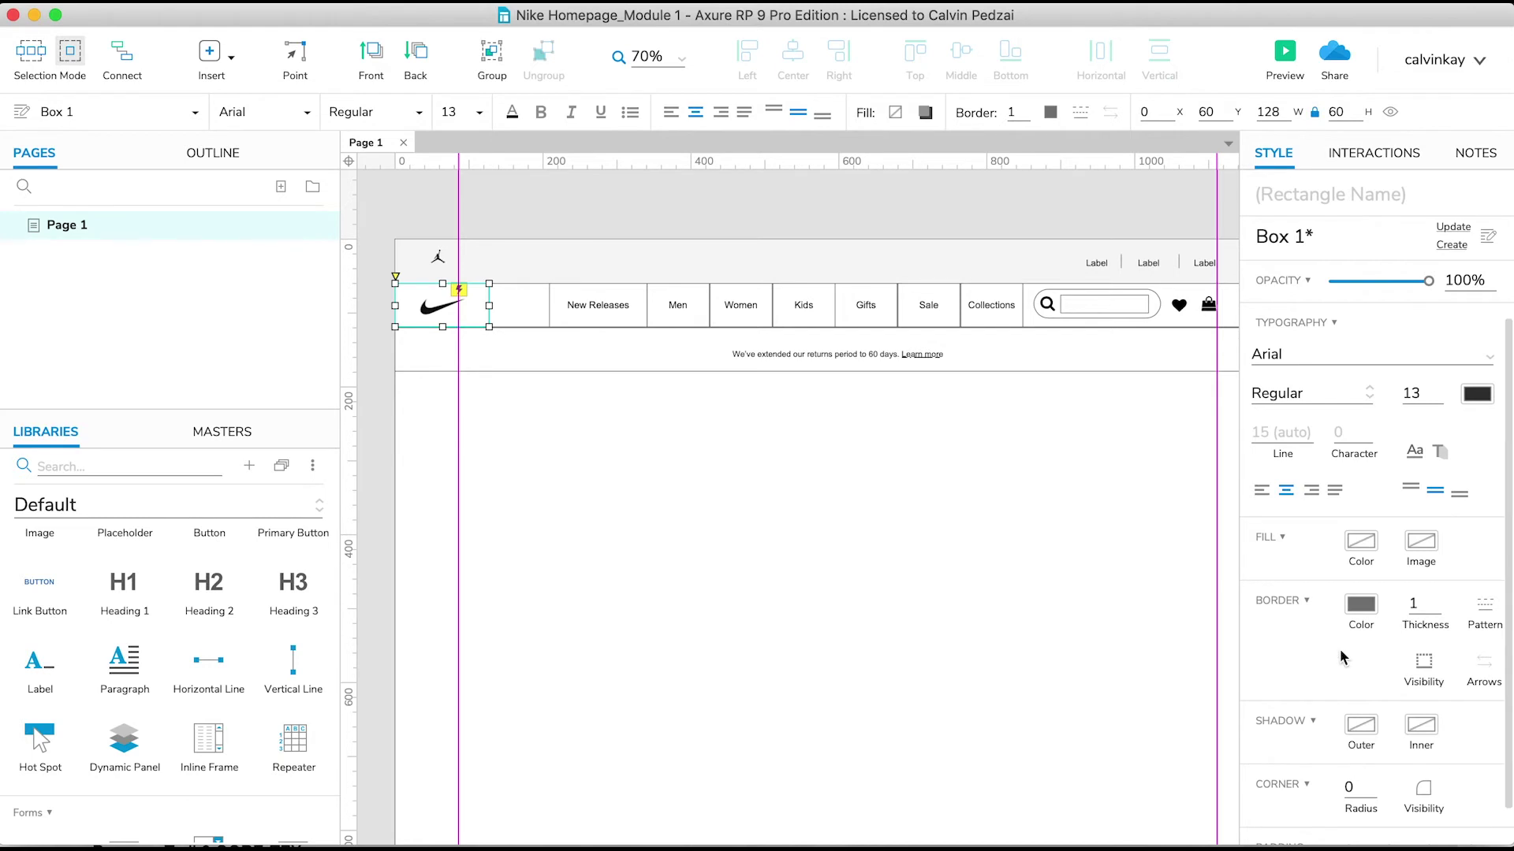
pyautogui.click(1357, 613)
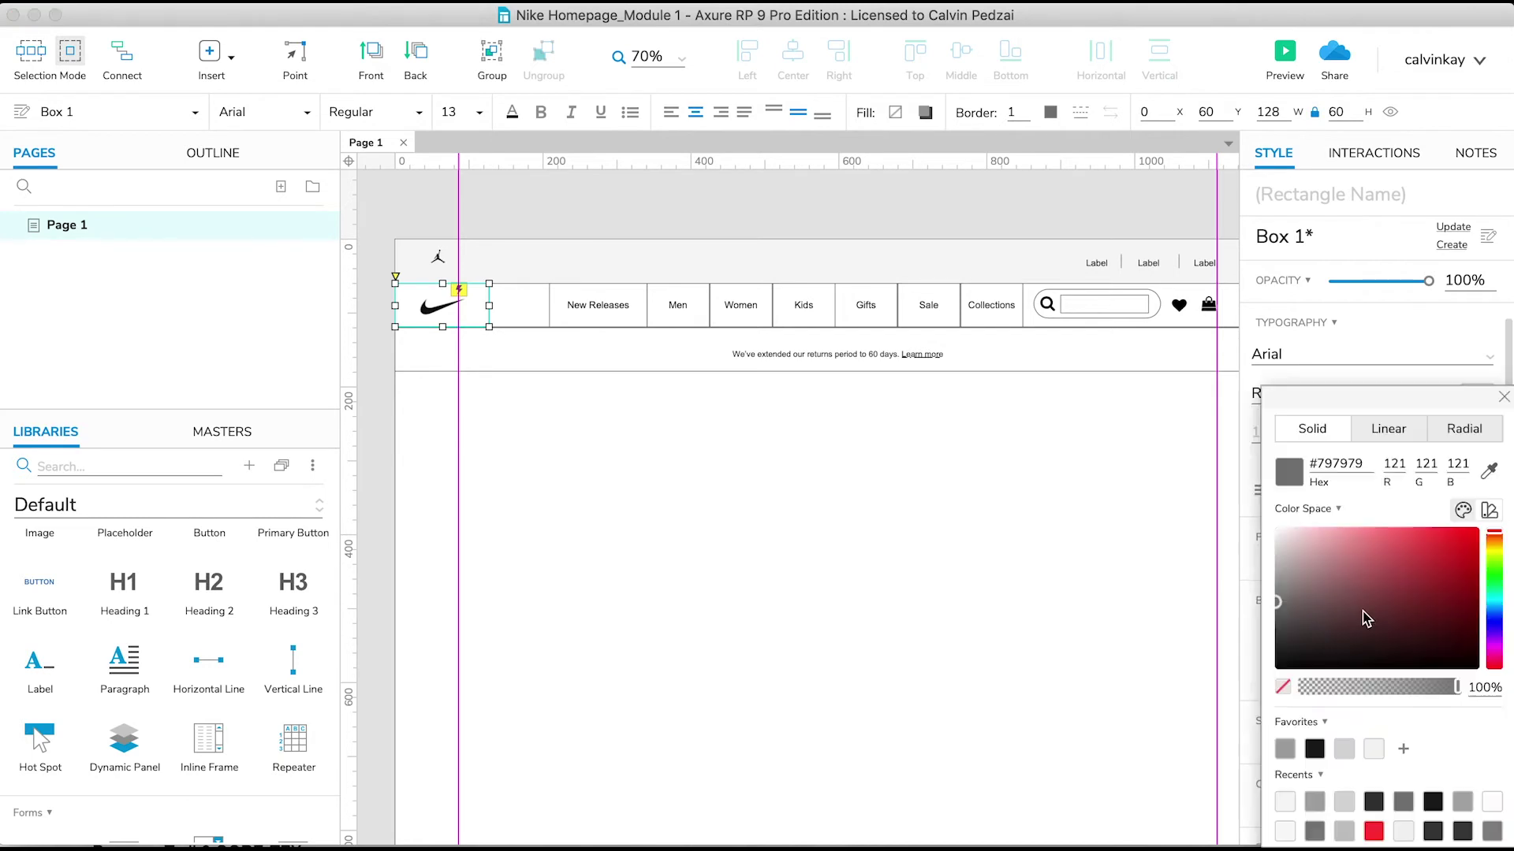
pyautogui.click(1284, 687)
pyautogui.click(1502, 398)
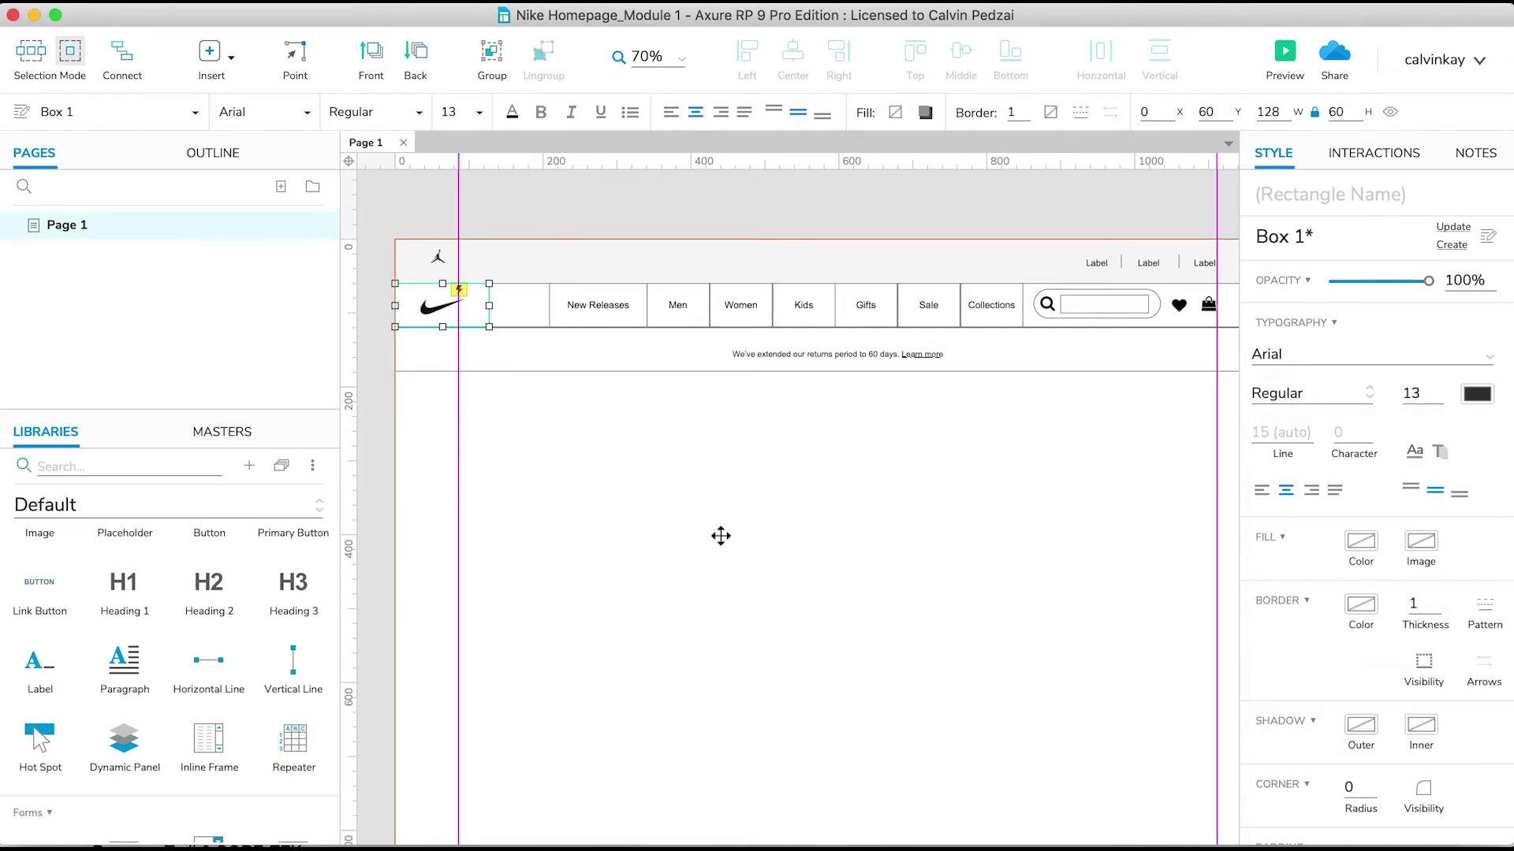
pyautogui.hotkey('ctrl', 'z')
pyautogui.hotkey('ctrl', 'z')
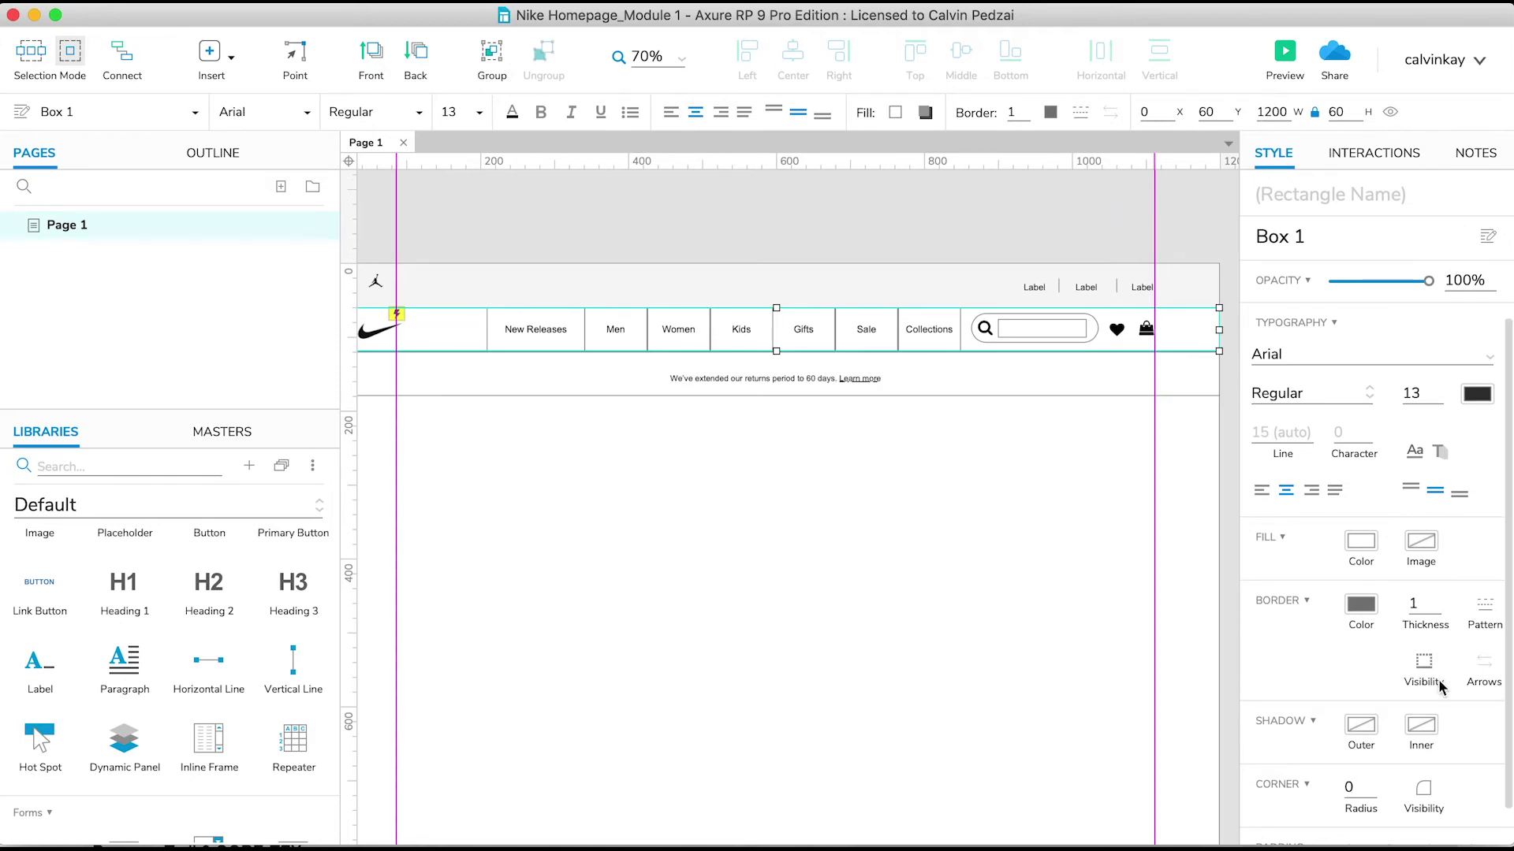
# Step: Remove the borders from the nav row and the returns banner box
pyautogui.click(1358, 605)
pyautogui.click(1283, 687)
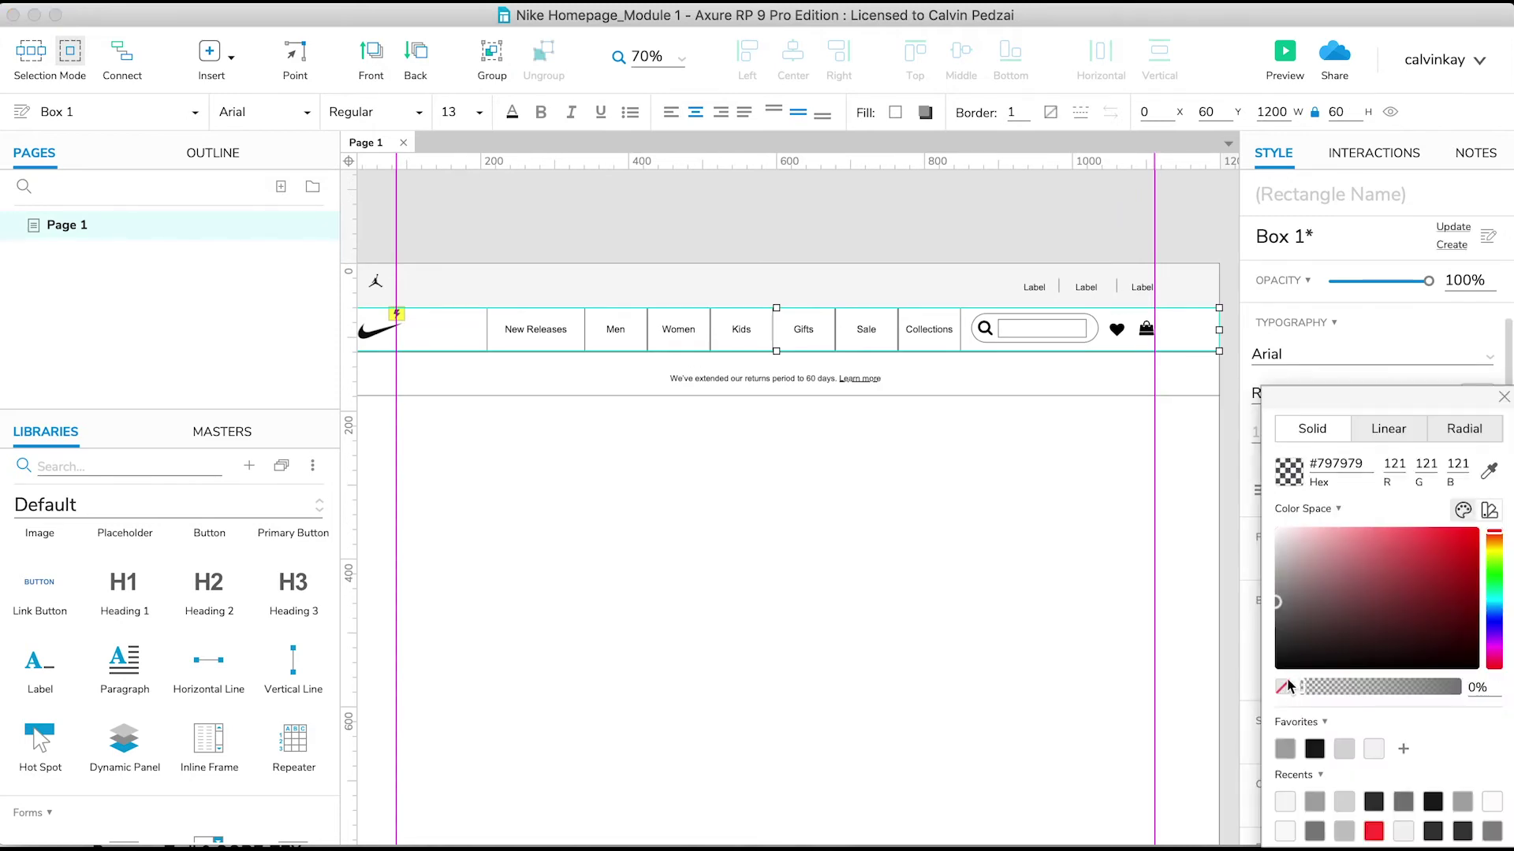
pyautogui.click(1504, 397)
pyautogui.click(990, 364)
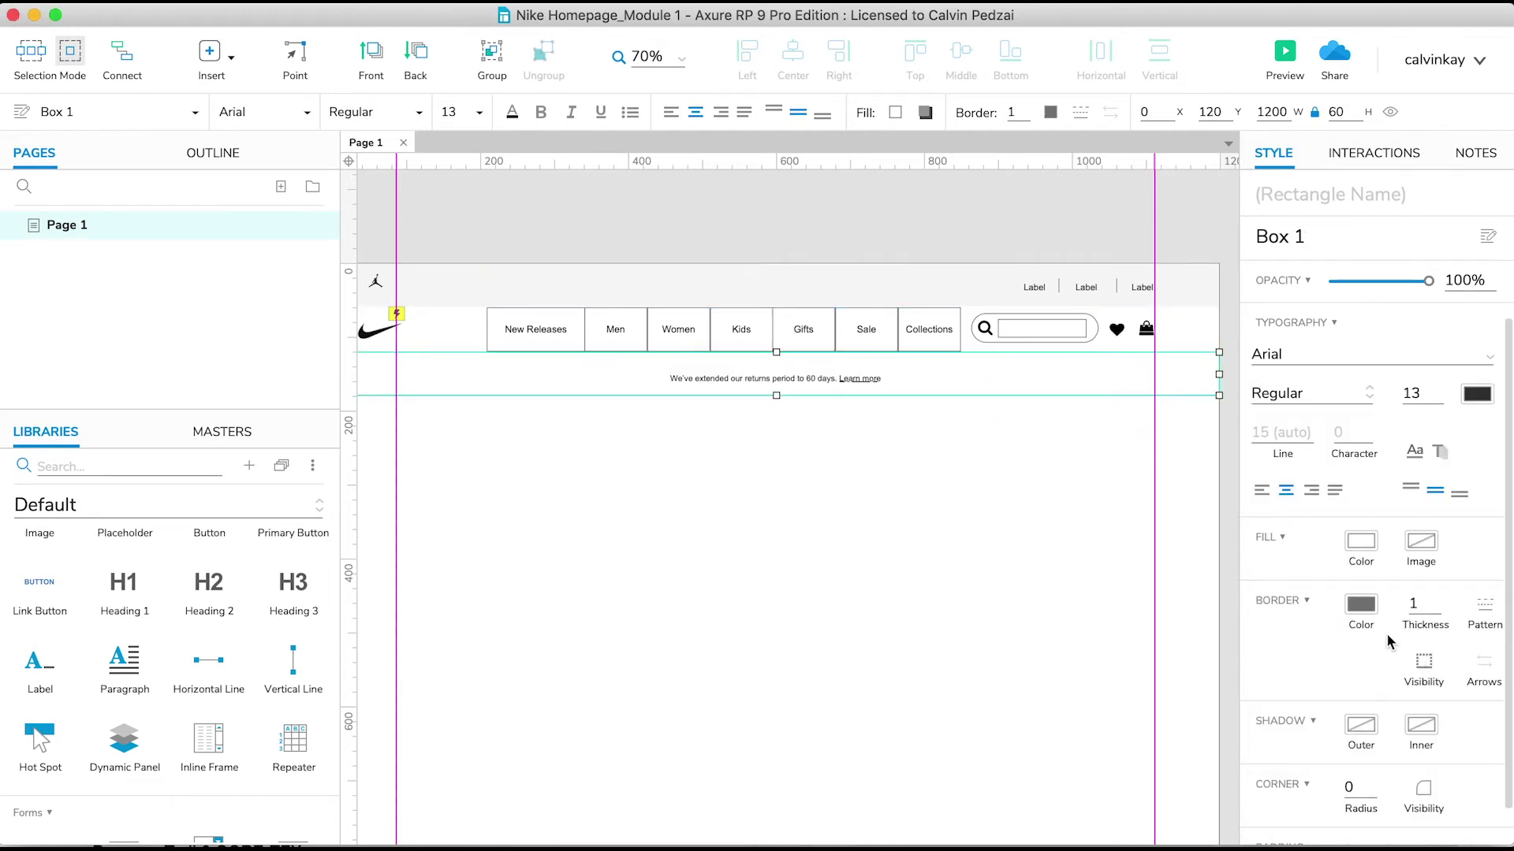
pyautogui.click(1361, 604)
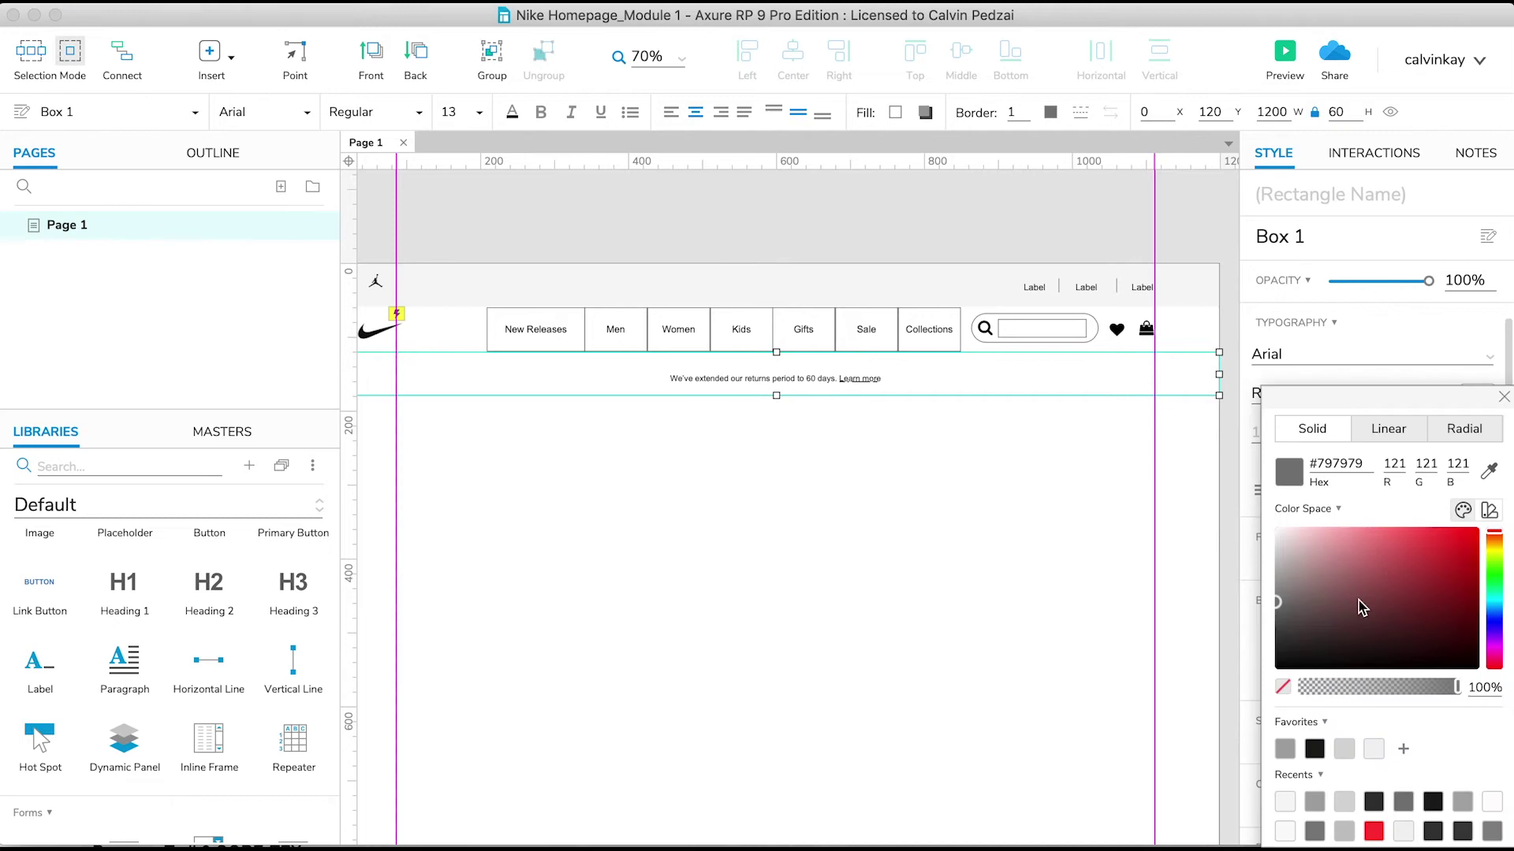
pyautogui.click(1281, 687)
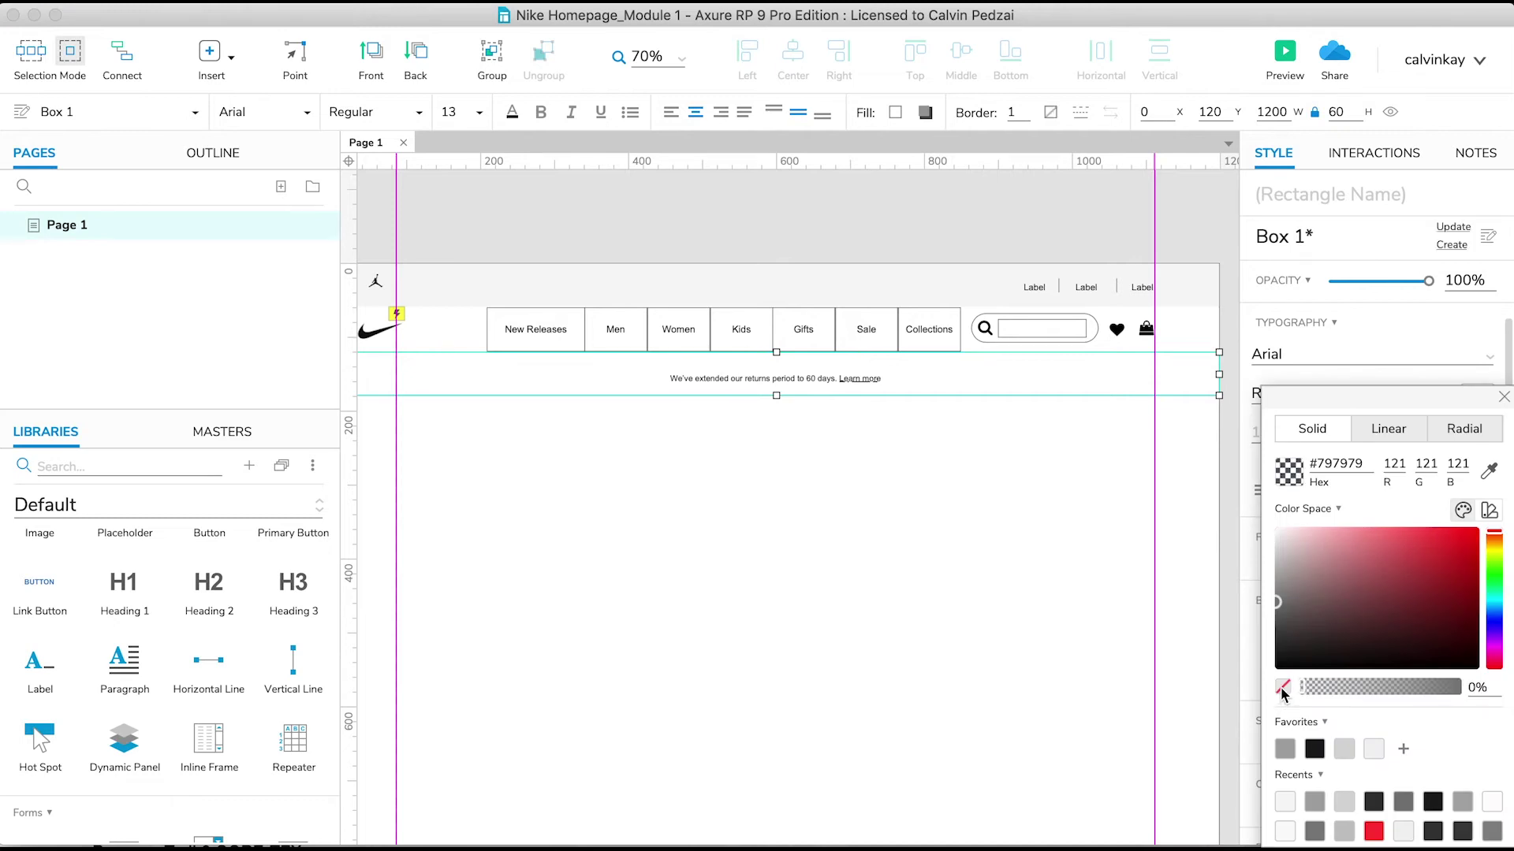
pyautogui.click(1503, 397)
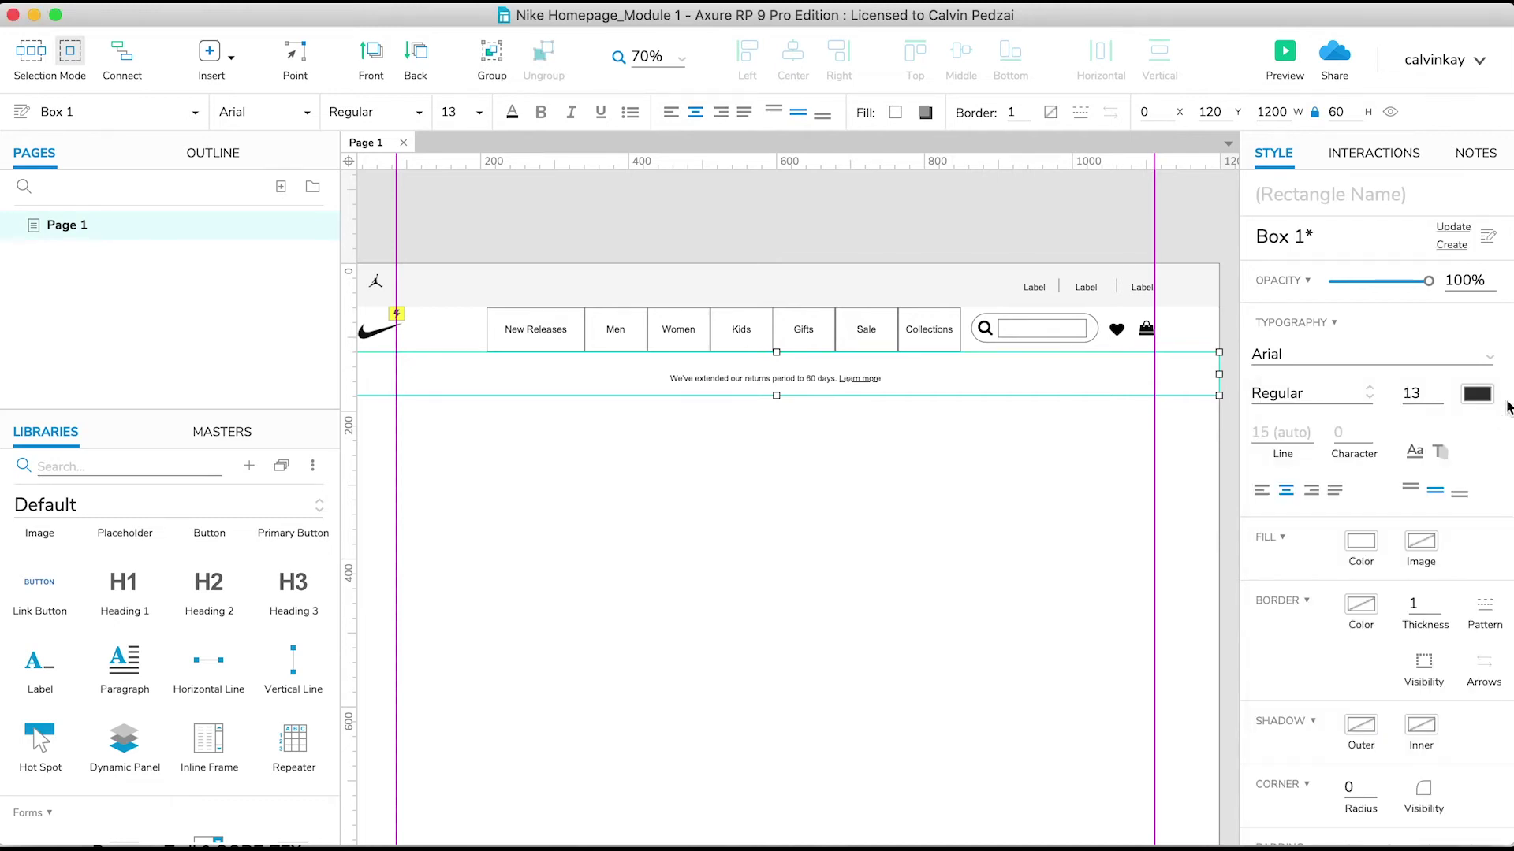
# Step: Fill the returns banner with the top bar's light grey #F5F5F5 via the eyedropper
pyautogui.click(1360, 543)
pyautogui.click(1490, 468)
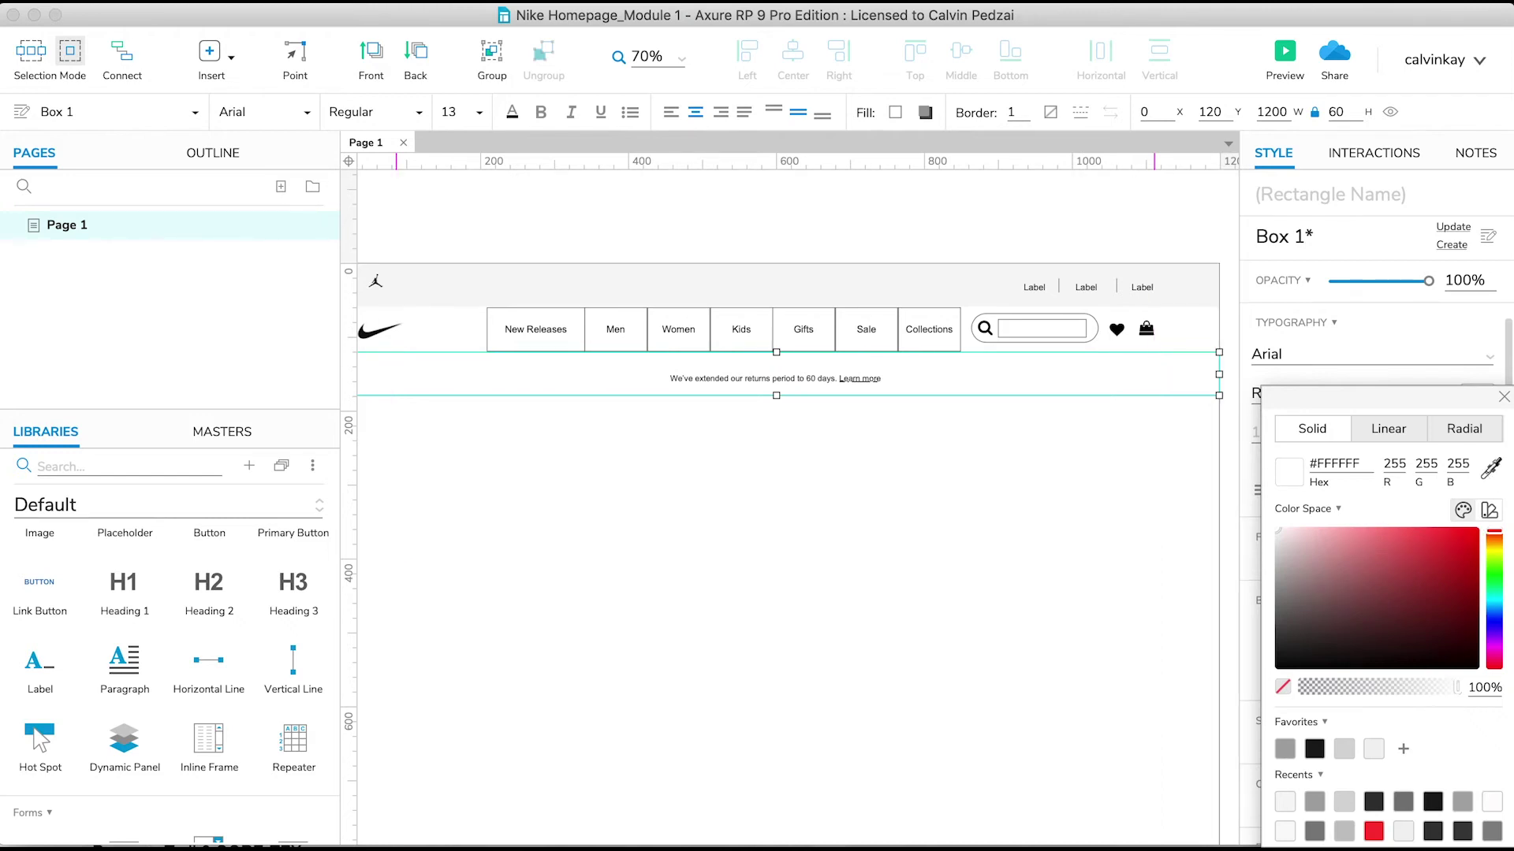
pyautogui.click(776, 298)
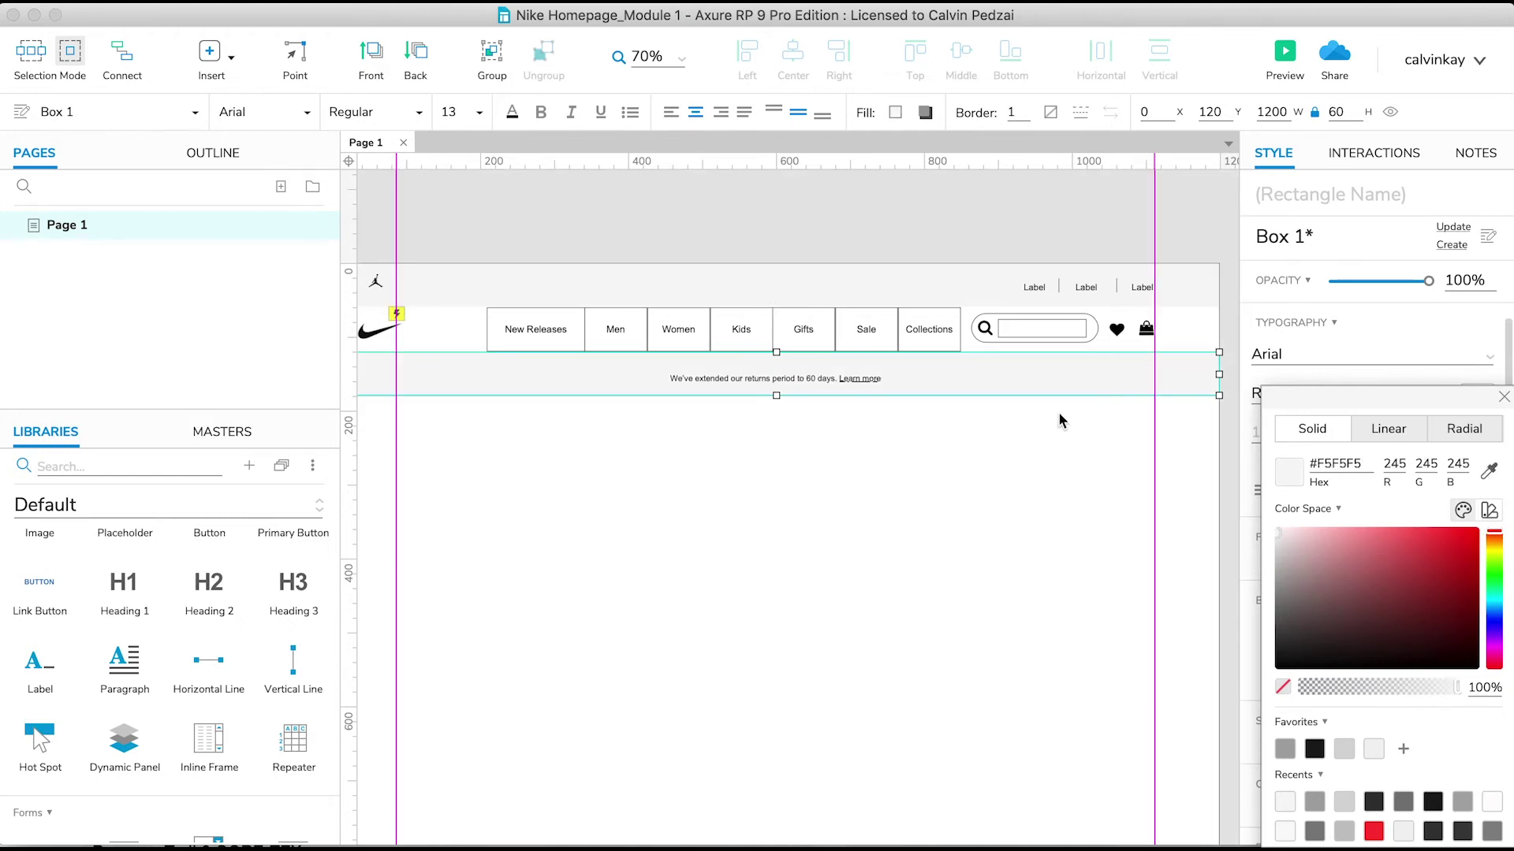
pyautogui.click(1505, 398)
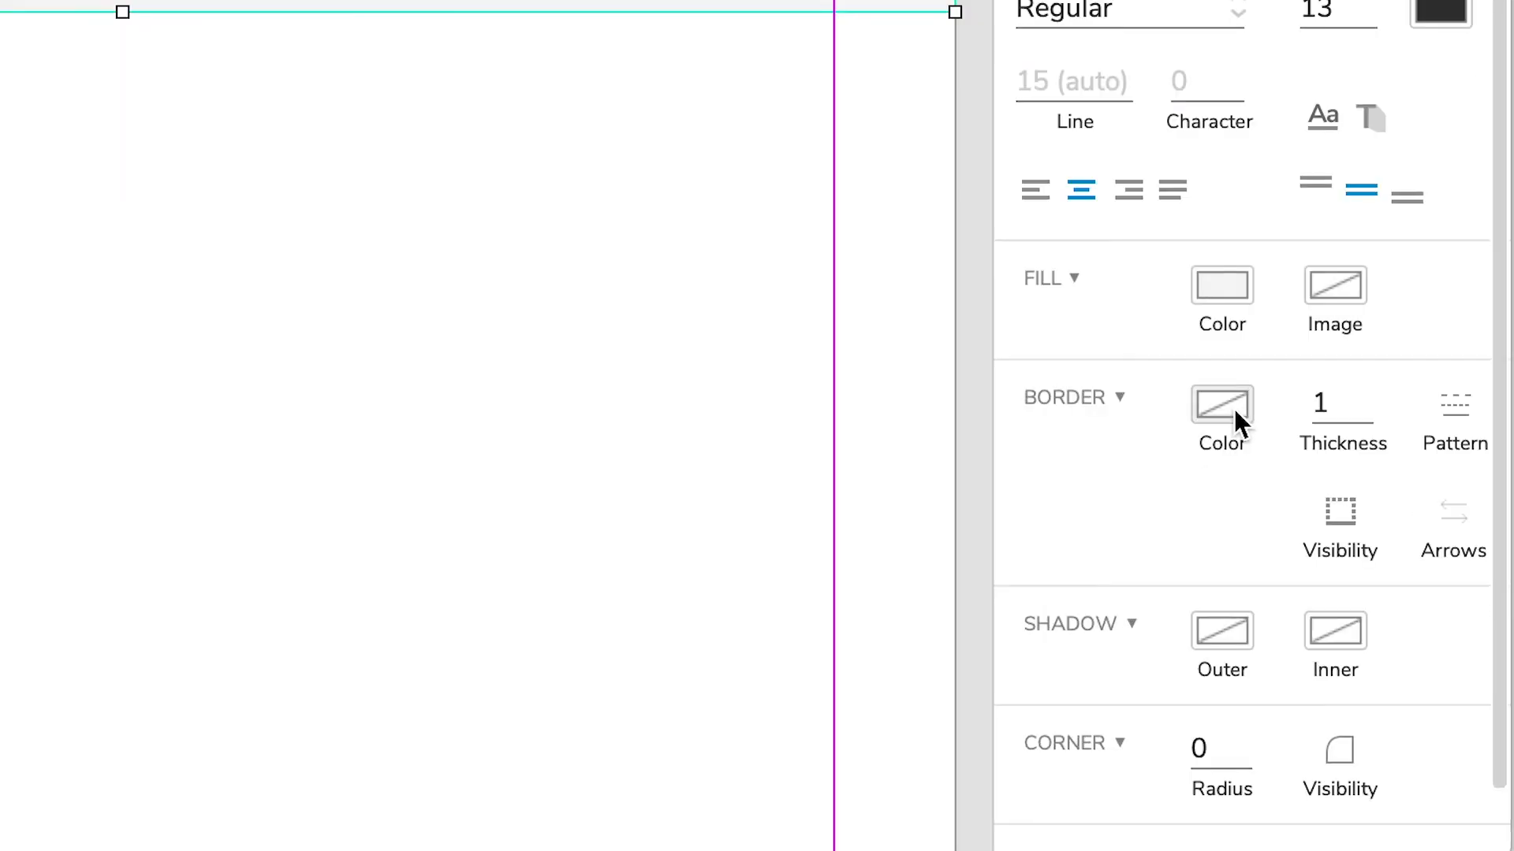
pyautogui.click(1234, 417)
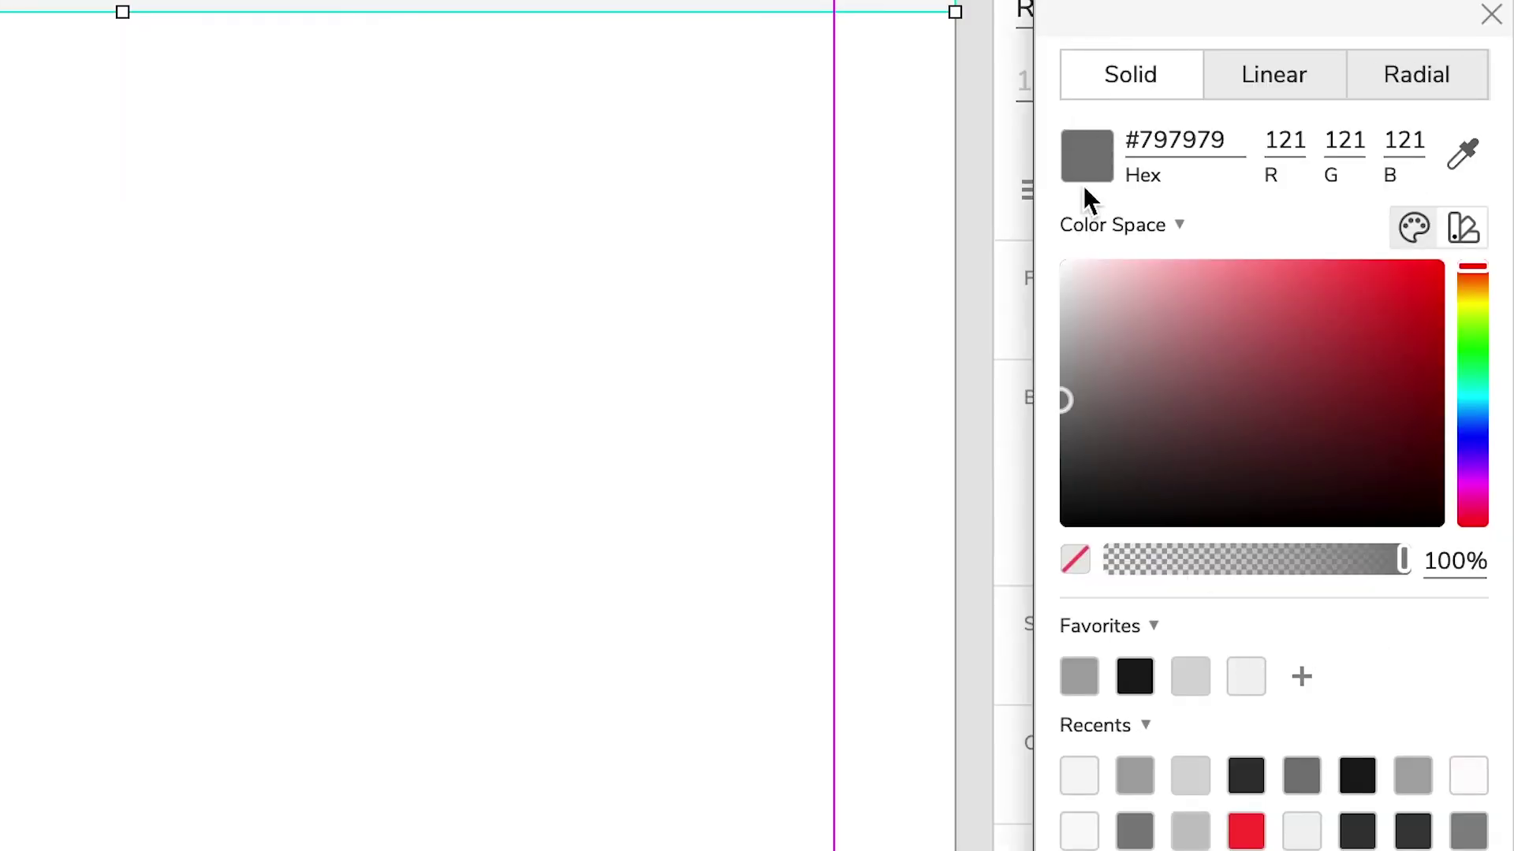
# Step: Set the returns banner's border colour to grey #A6A6A6
pyautogui.click(1082, 677)
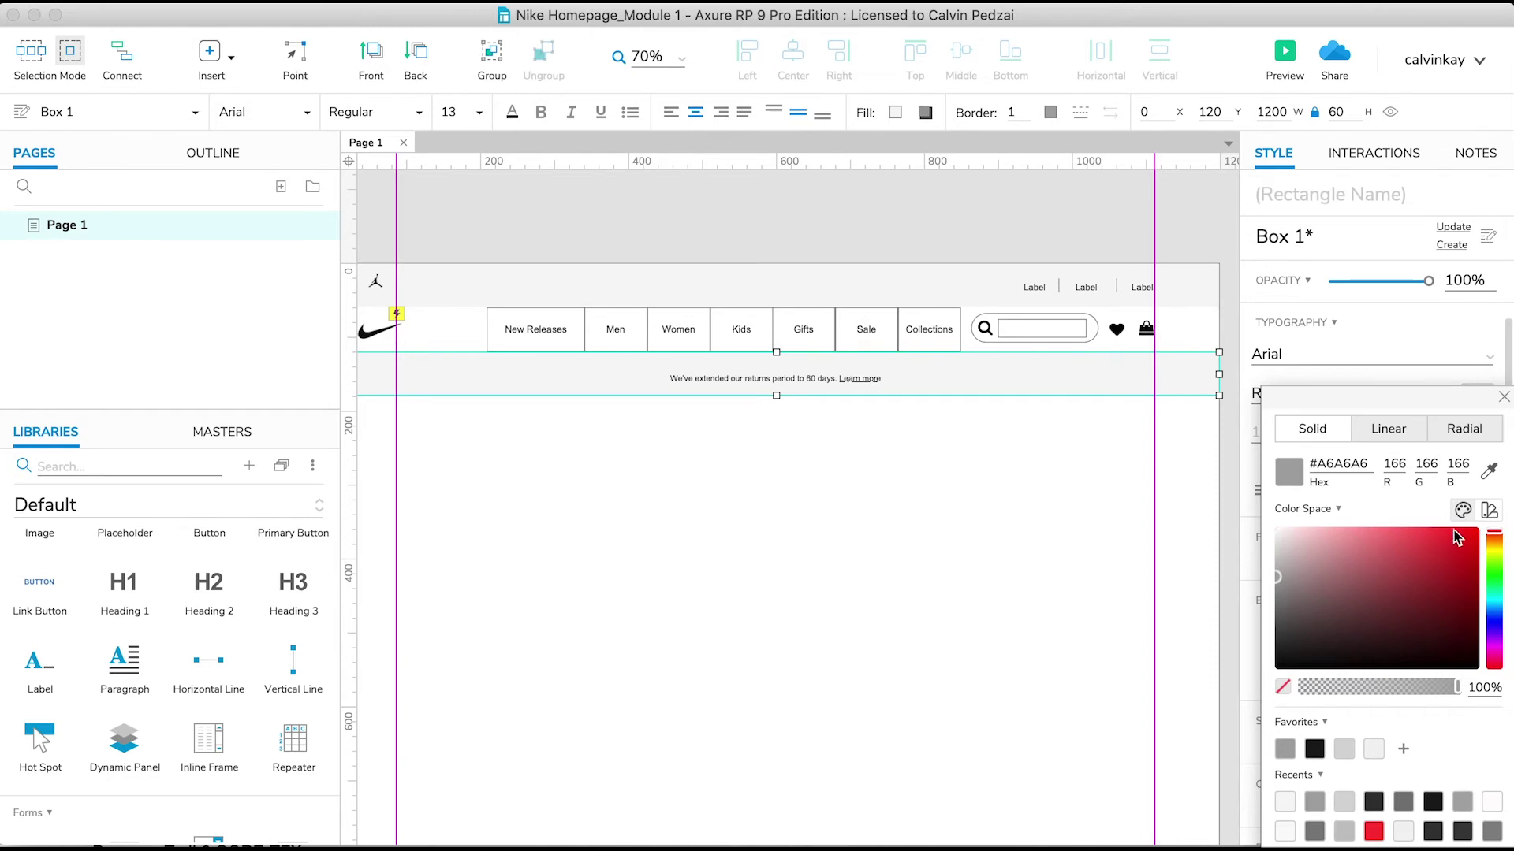
pyautogui.click(1503, 396)
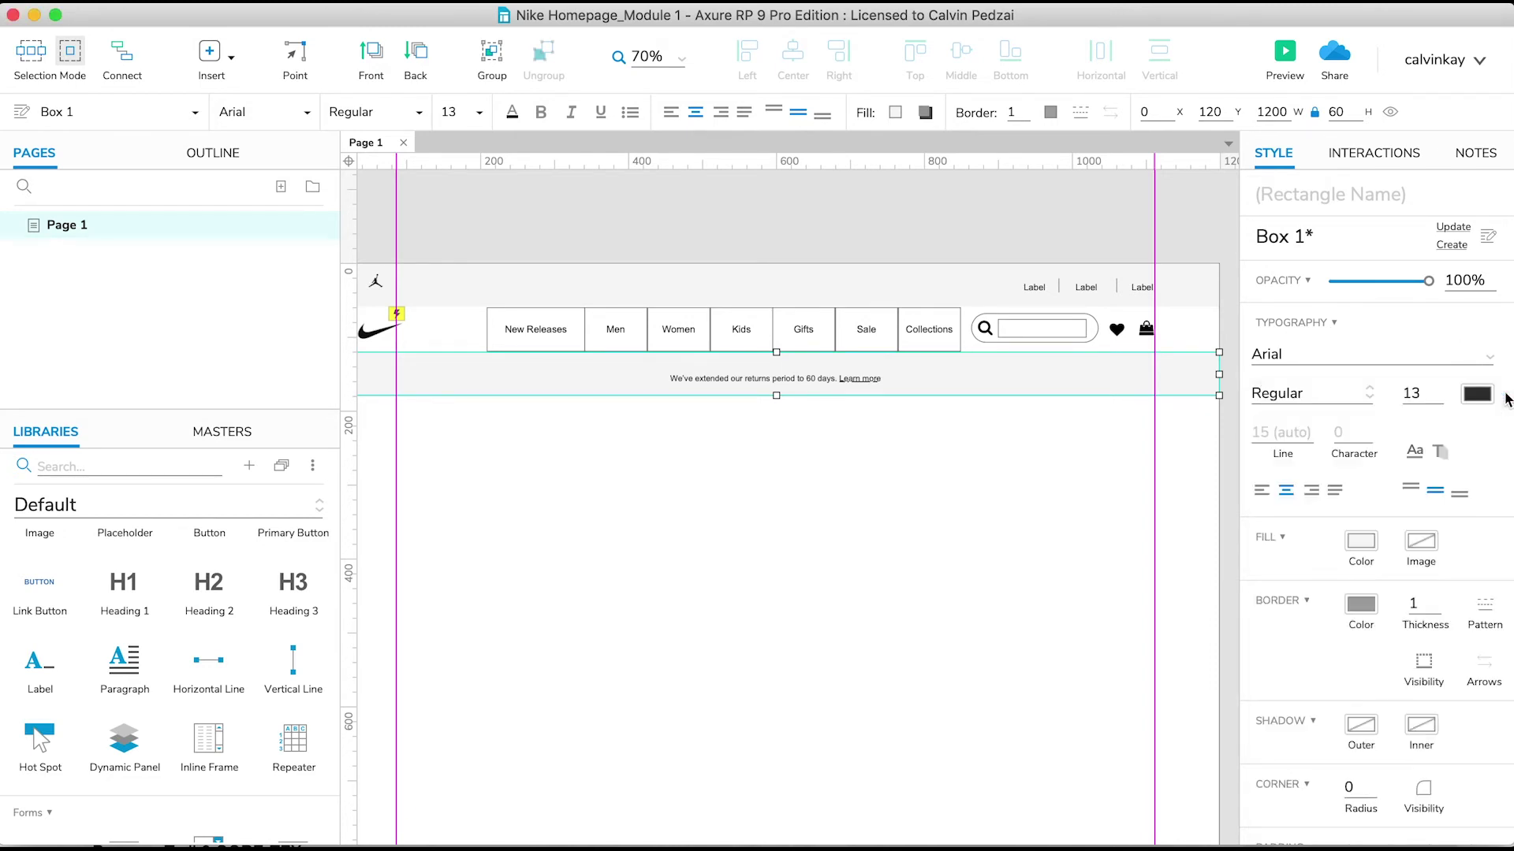
pyautogui.click(931, 474)
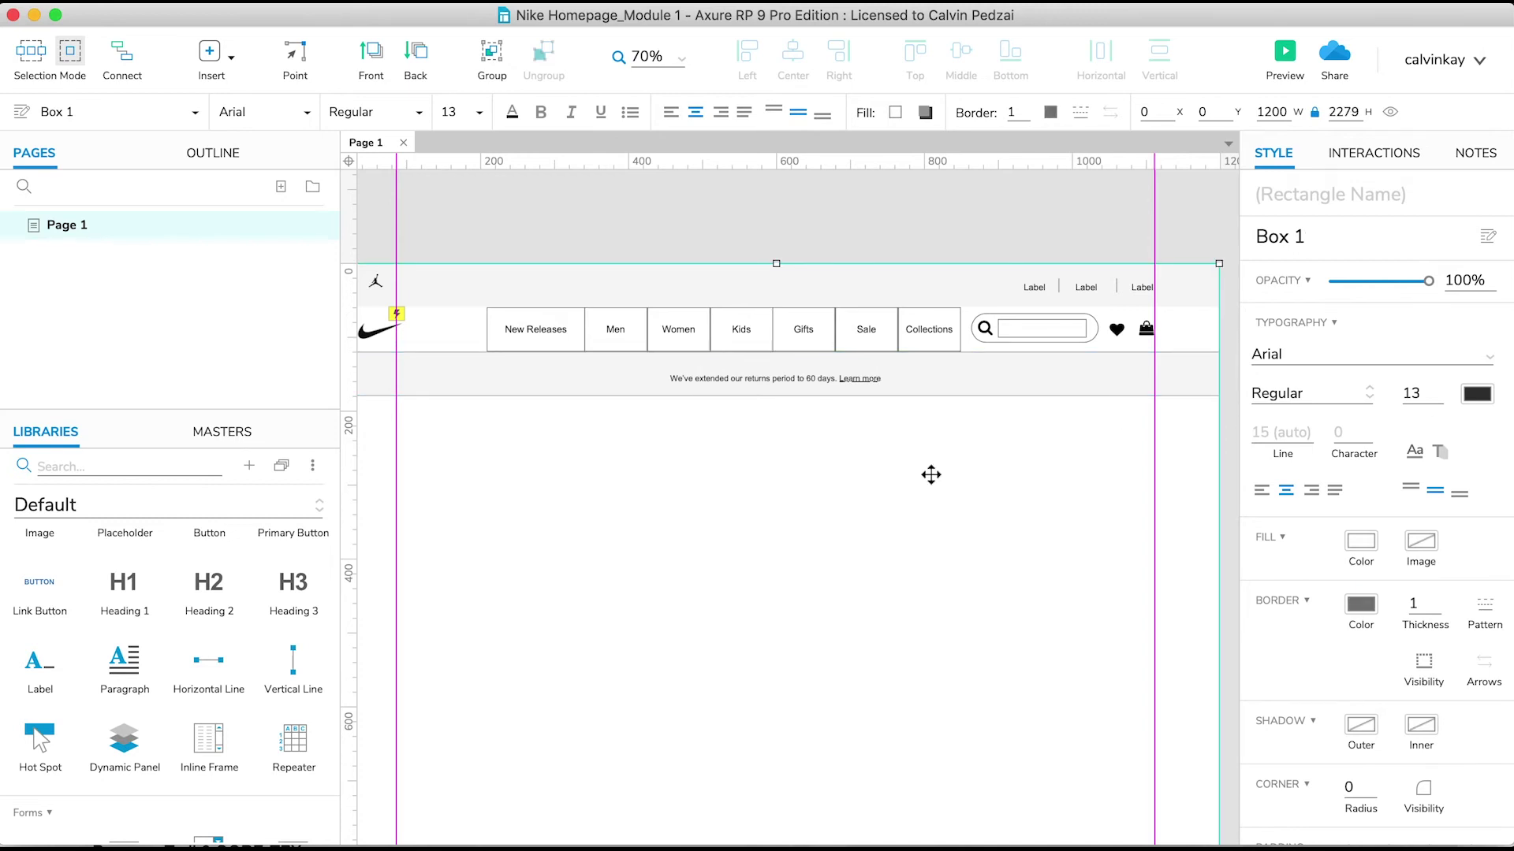
pyautogui.scroll(-1, 931, 474)
pyautogui.hscroll(1, 931, 474)
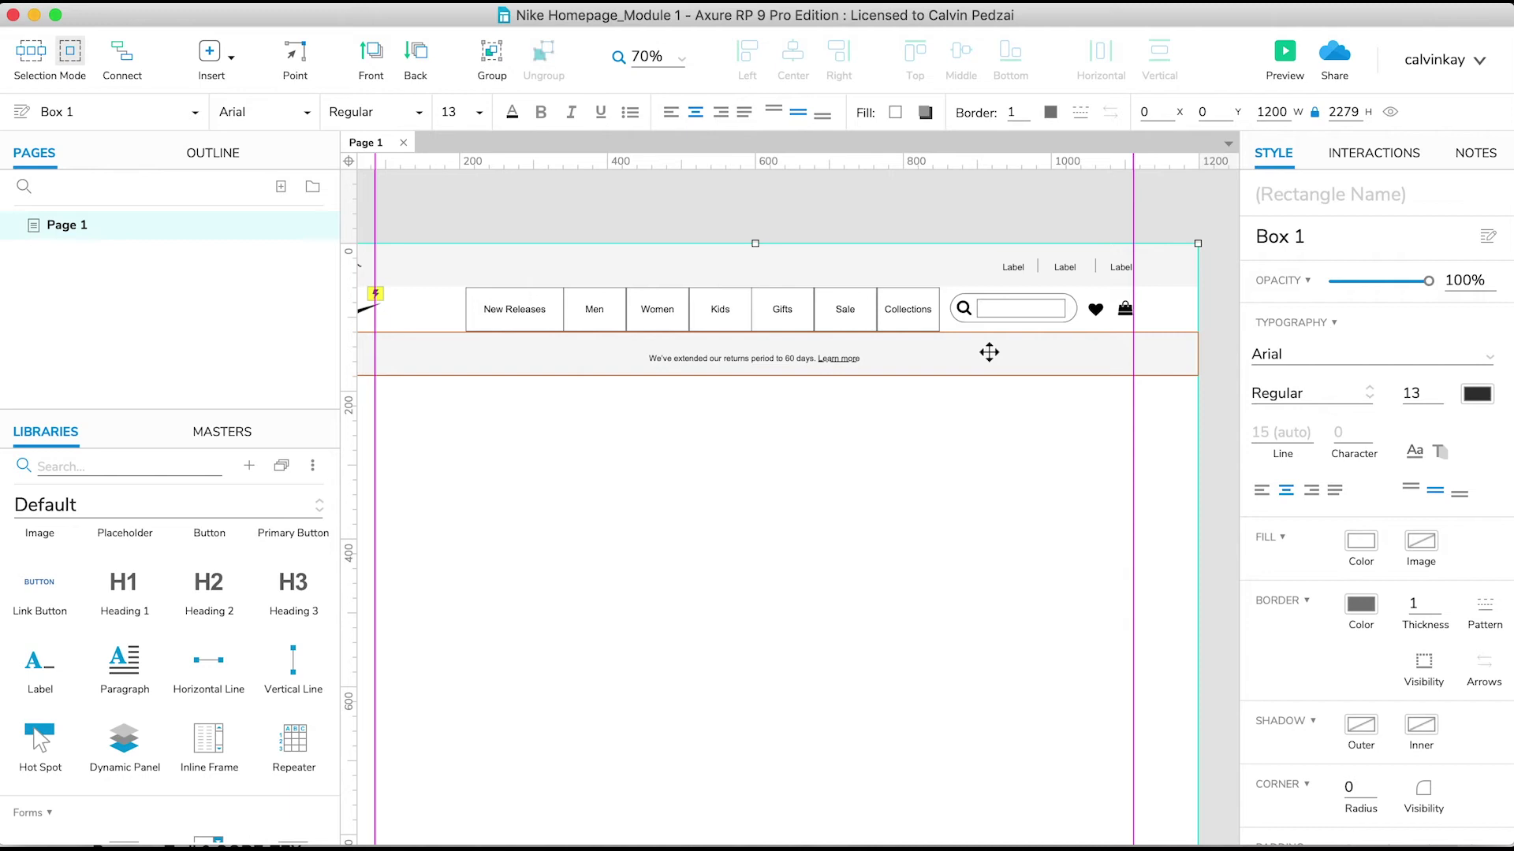
# Step: Hide the top edge of the returns banner's border through Border Visibility
pyautogui.click(988, 352)
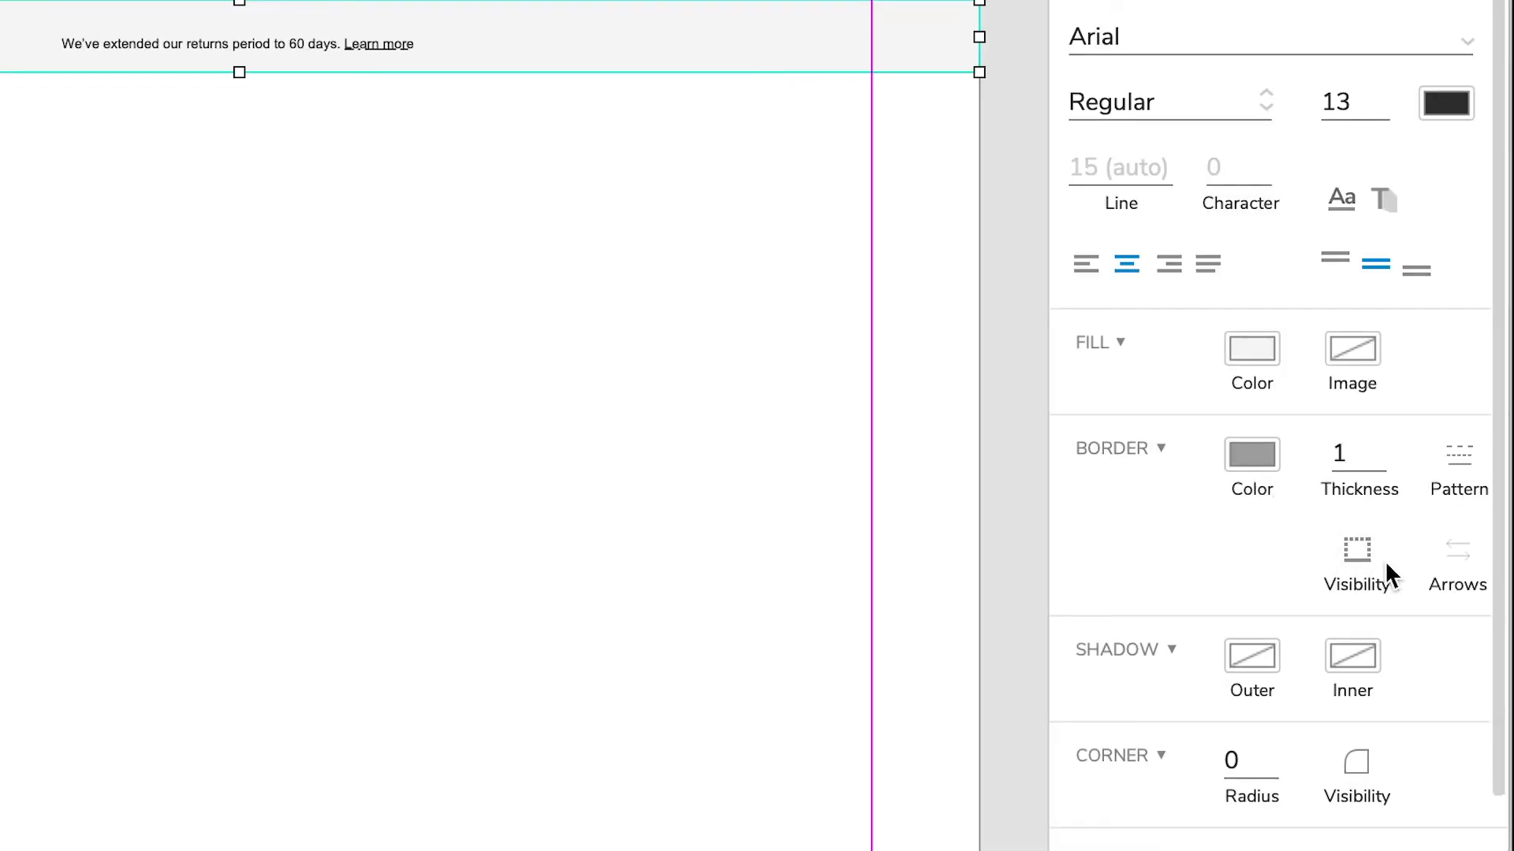
pyautogui.click(1363, 547)
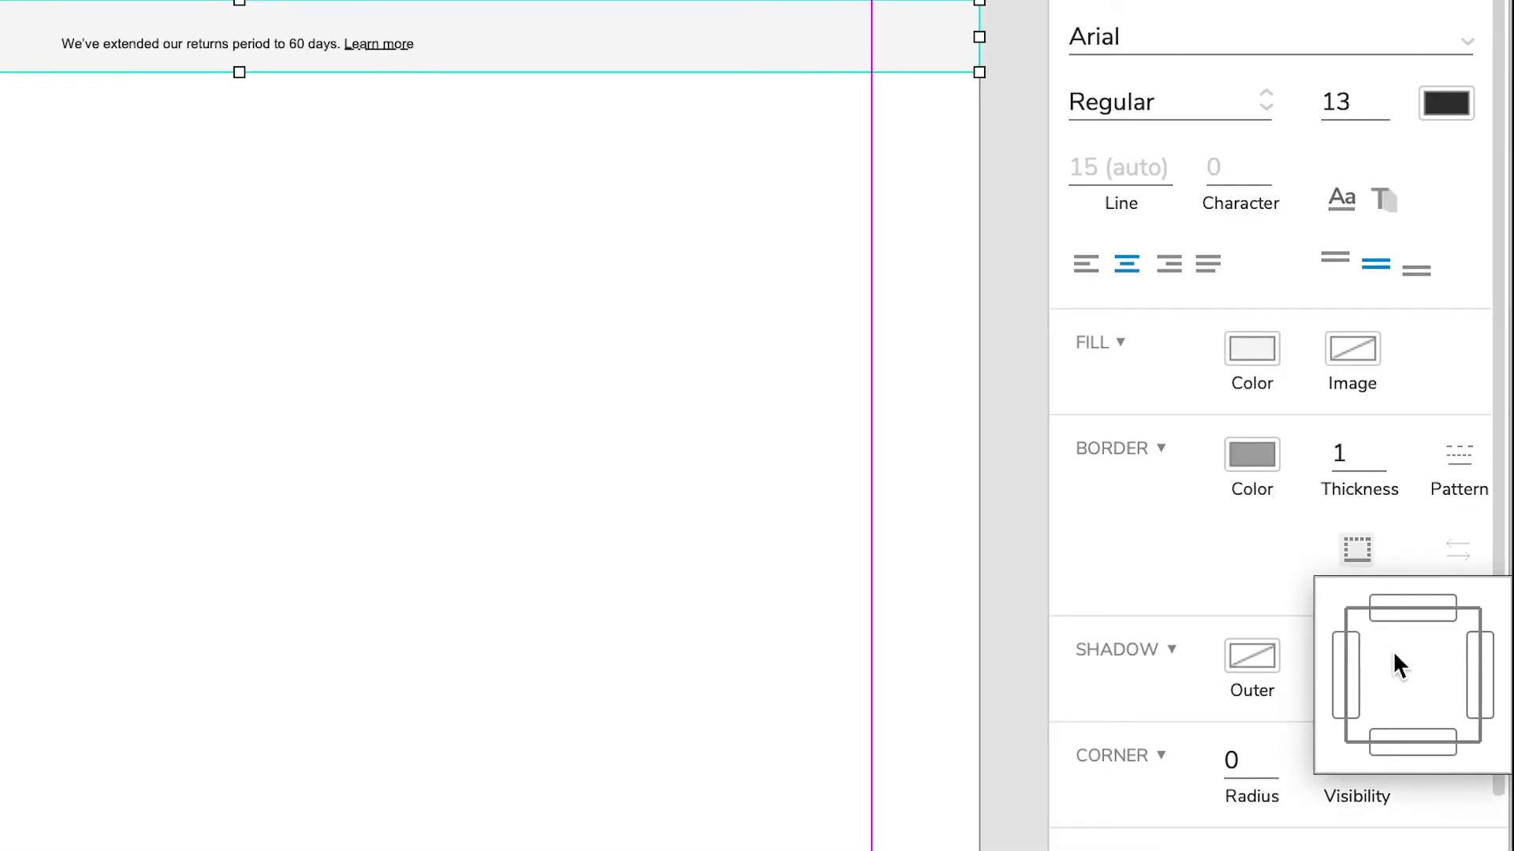
pyautogui.click(1410, 606)
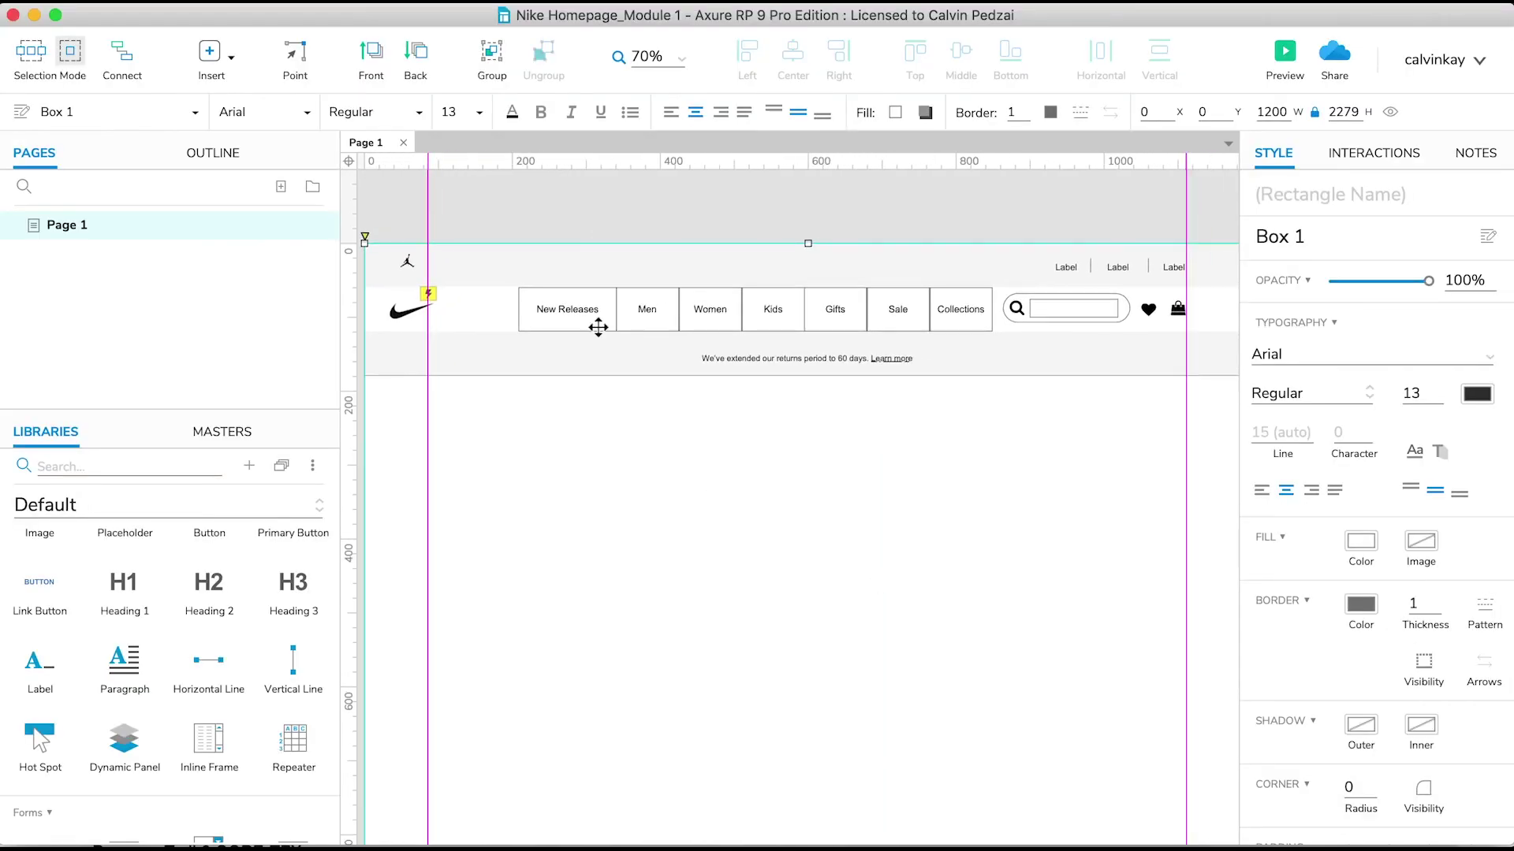
# Step: Remove the border colour from all seven nav boxes, New Releases through Collections
pyautogui.click(585, 299)
pyautogui.keyDown('shift'); pyautogui.click(644, 306); pyautogui.keyUp('shift')
pyautogui.keyDown('shift'); pyautogui.click(709, 315); pyautogui.keyUp('shift')
pyautogui.keyDown('shift'); pyautogui.click(784, 315); pyautogui.keyUp('shift')
pyautogui.keyDown('shift'); pyautogui.click(838, 309); pyautogui.keyUp('shift')
pyautogui.keyDown('shift'); pyautogui.click(898, 309); pyautogui.keyUp('shift')
pyautogui.keyDown('shift'); pyautogui.click(974, 309); pyautogui.keyUp('shift')
pyautogui.click(1361, 645)
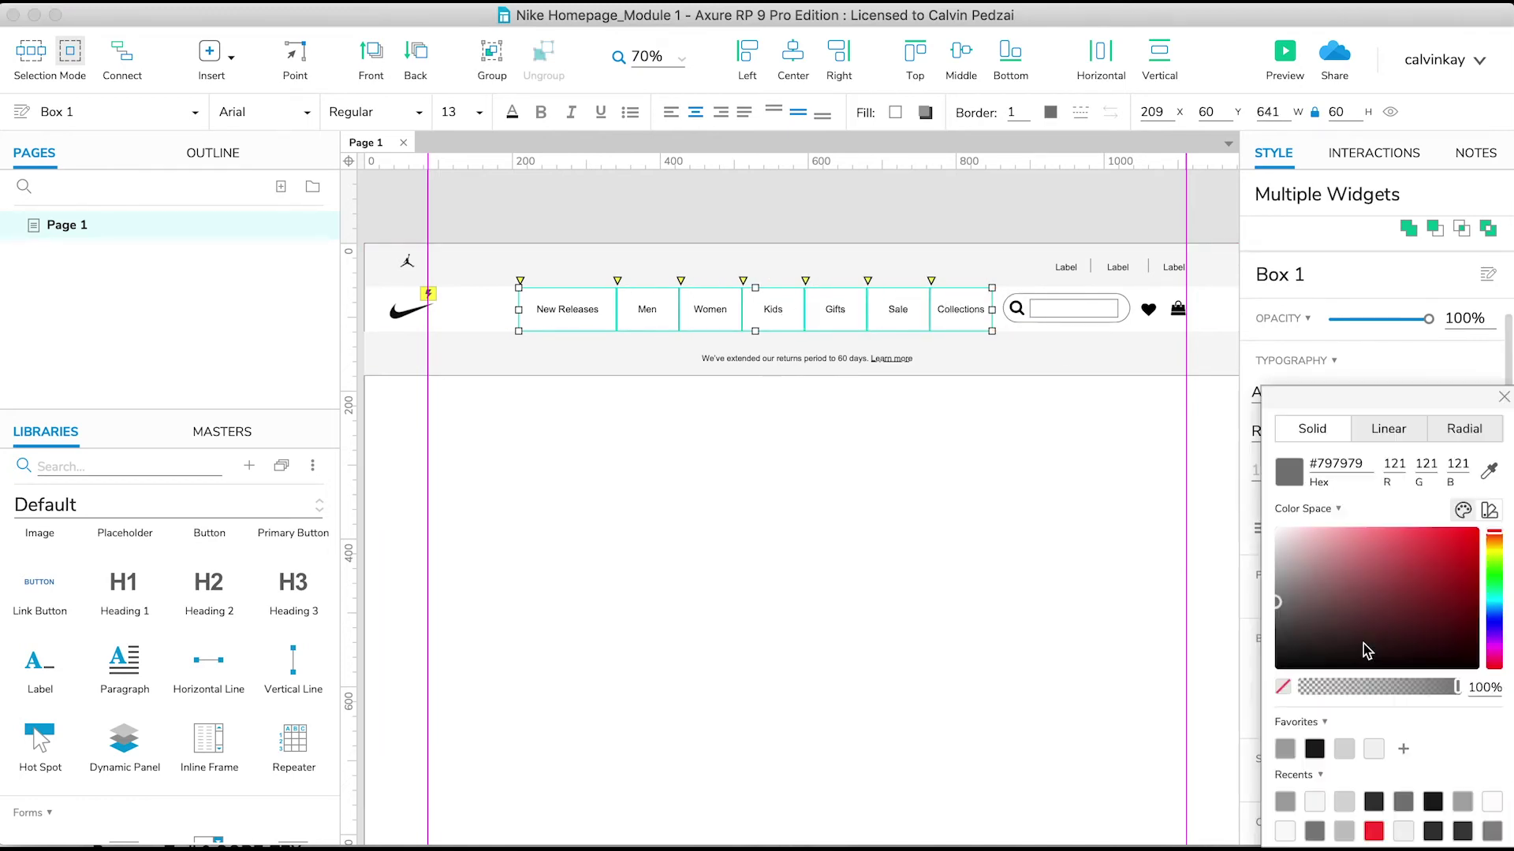
pyautogui.click(1281, 685)
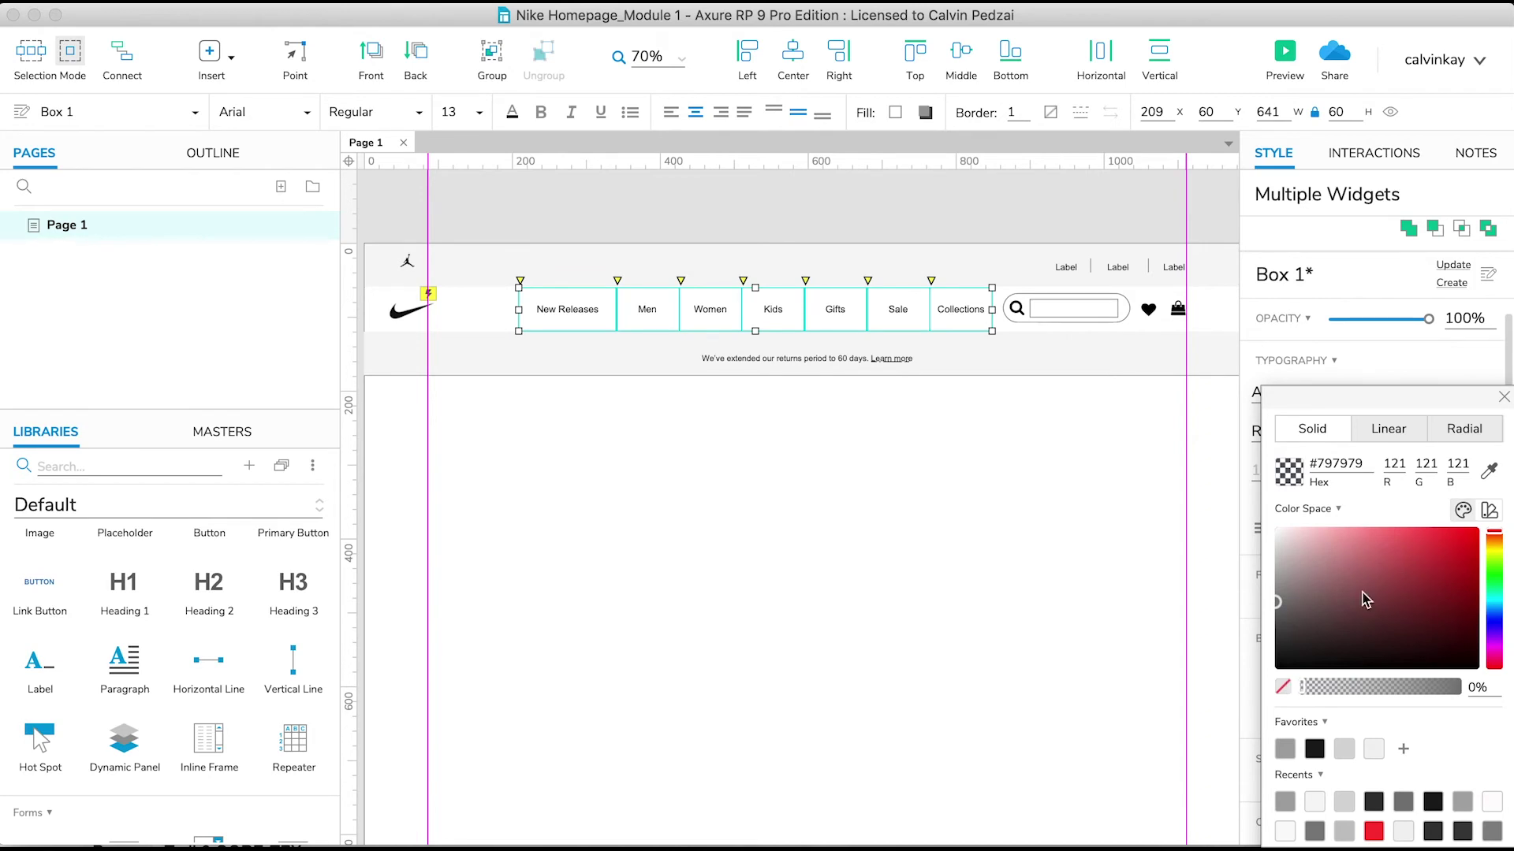
pyautogui.click(1503, 397)
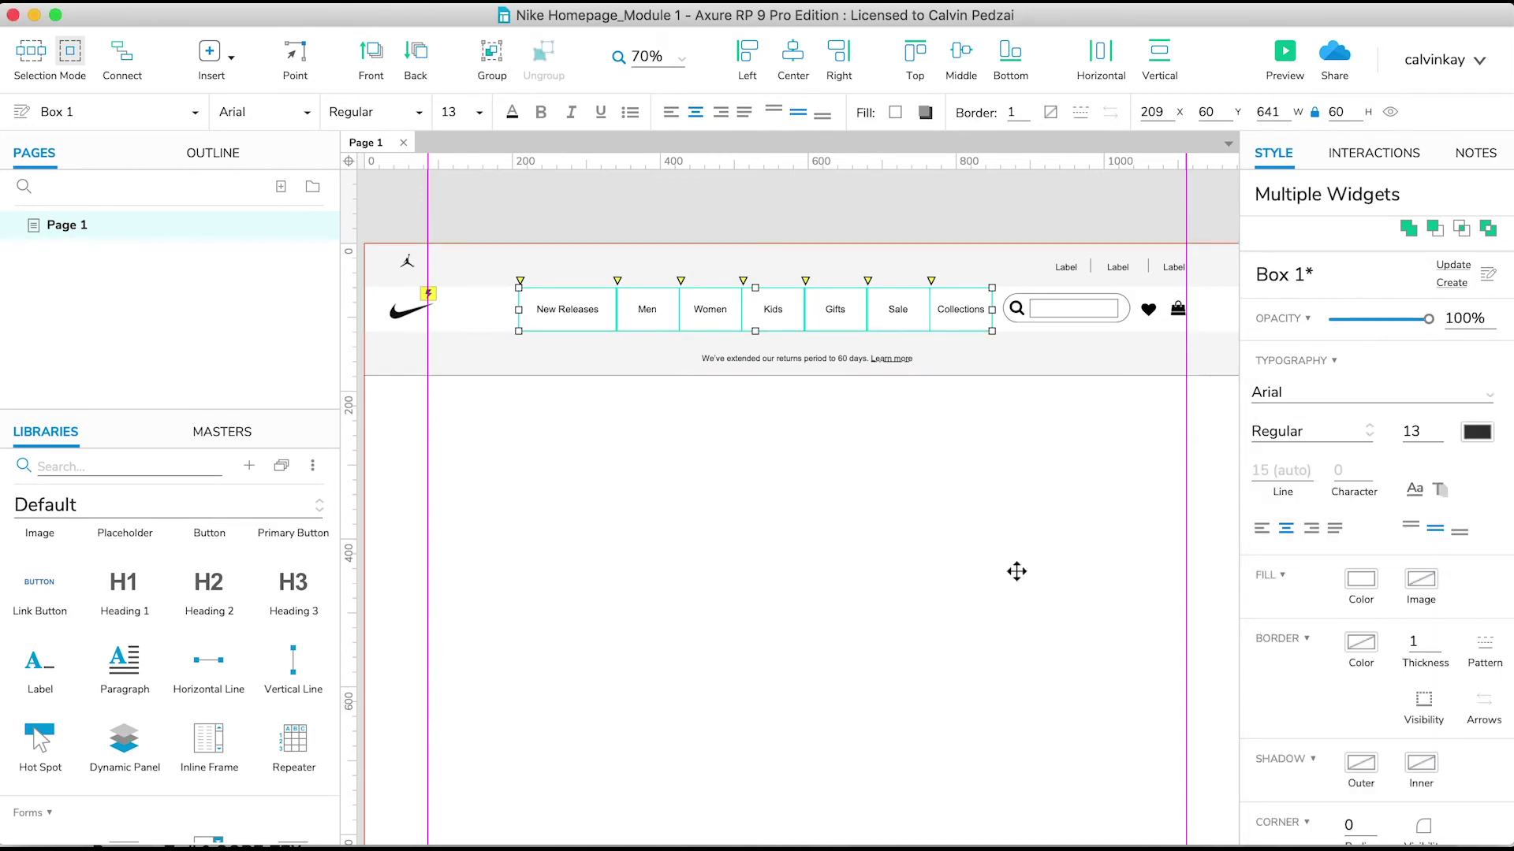
pyautogui.click(931, 563)
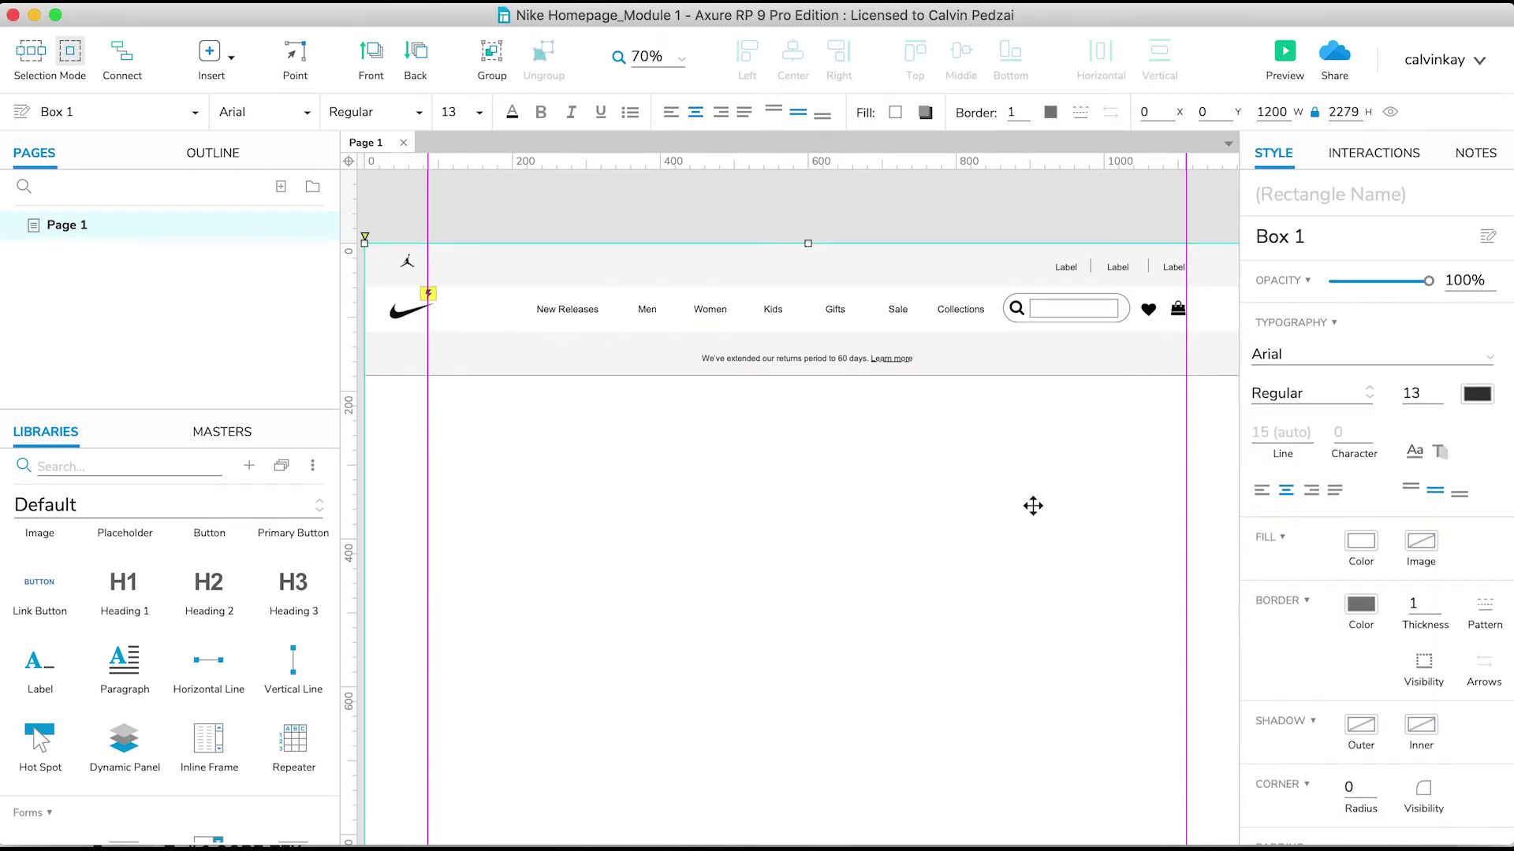
# Step: Set the search text field's fill and border colour to none
pyautogui.click(1049, 311)
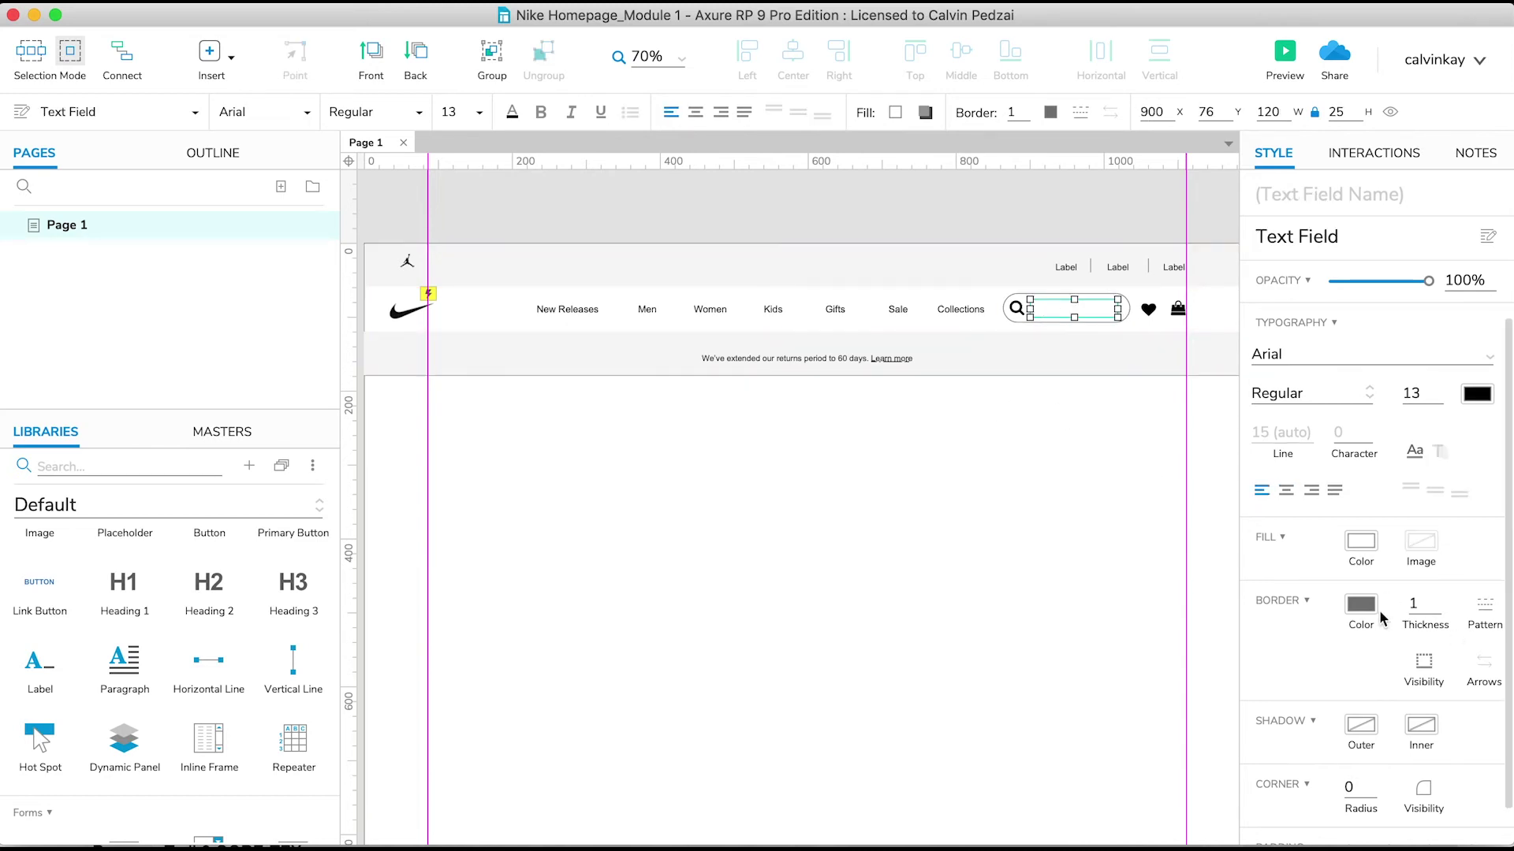
pyautogui.click(1356, 541)
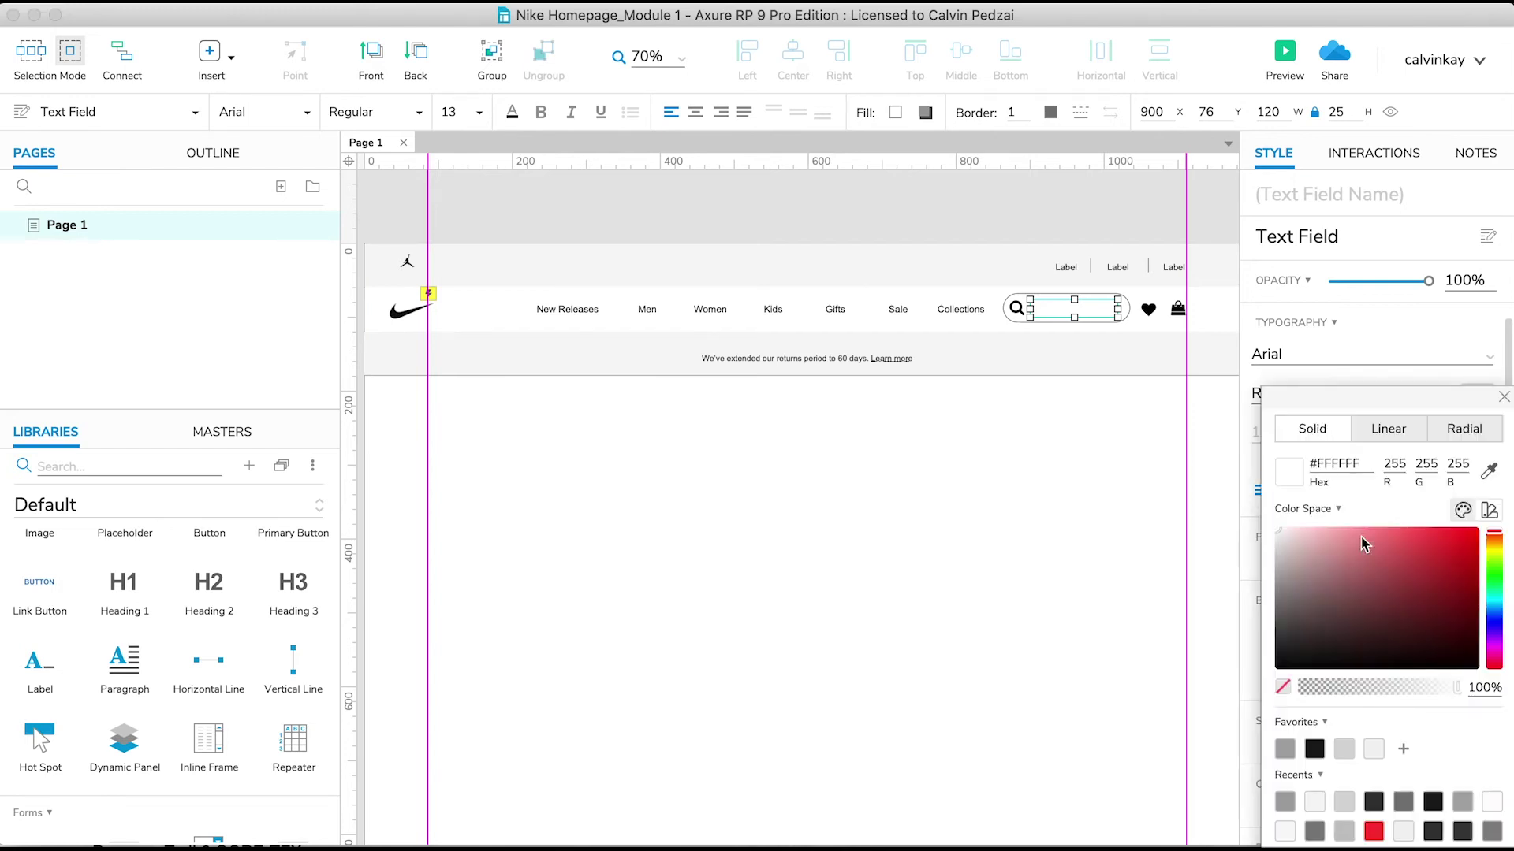
pyautogui.click(1282, 688)
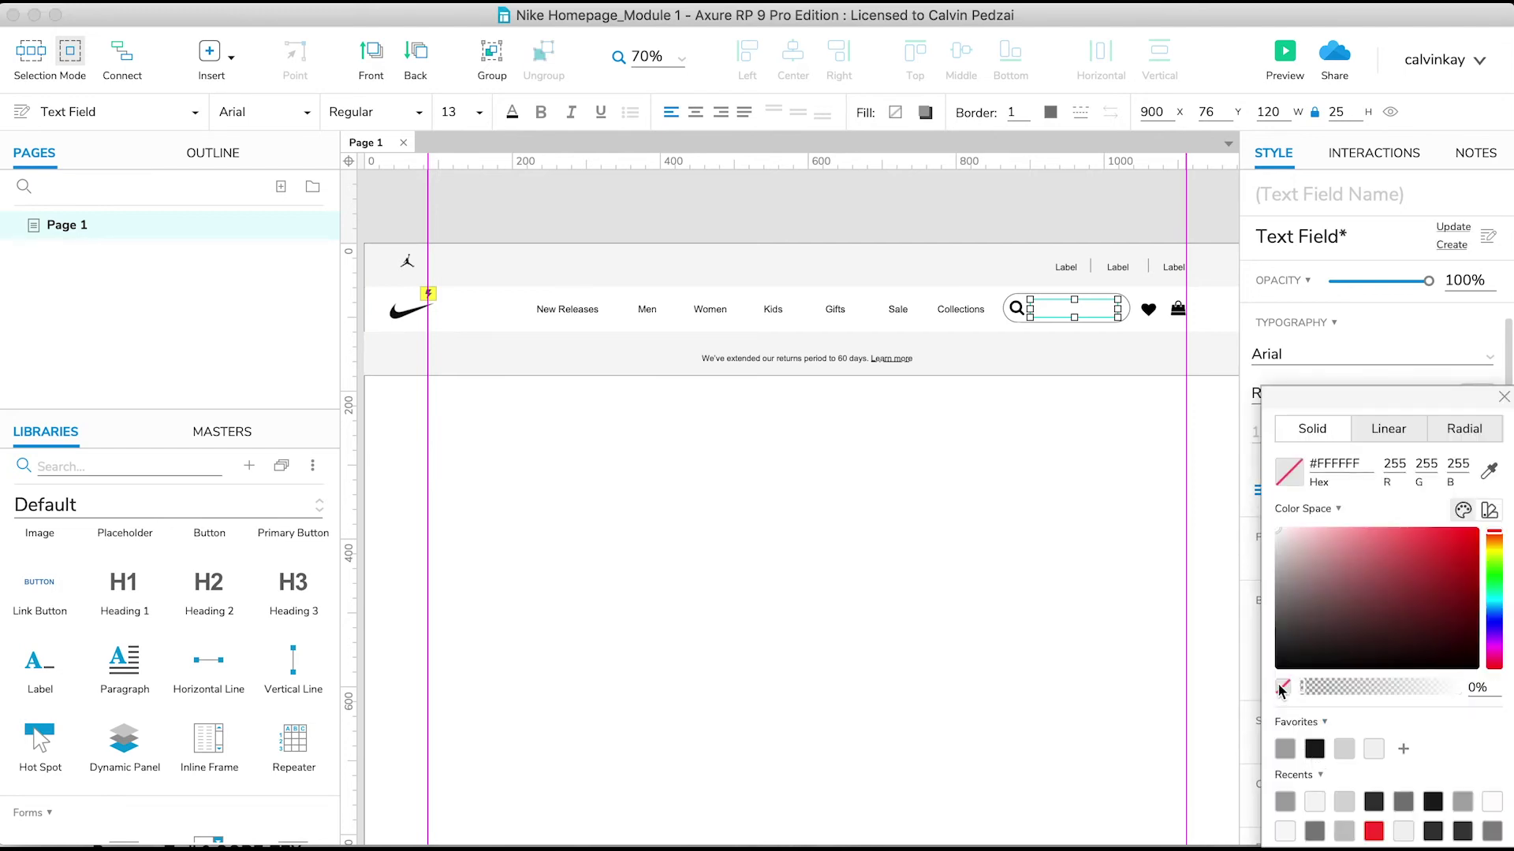
pyautogui.click(1503, 397)
pyautogui.click(1357, 598)
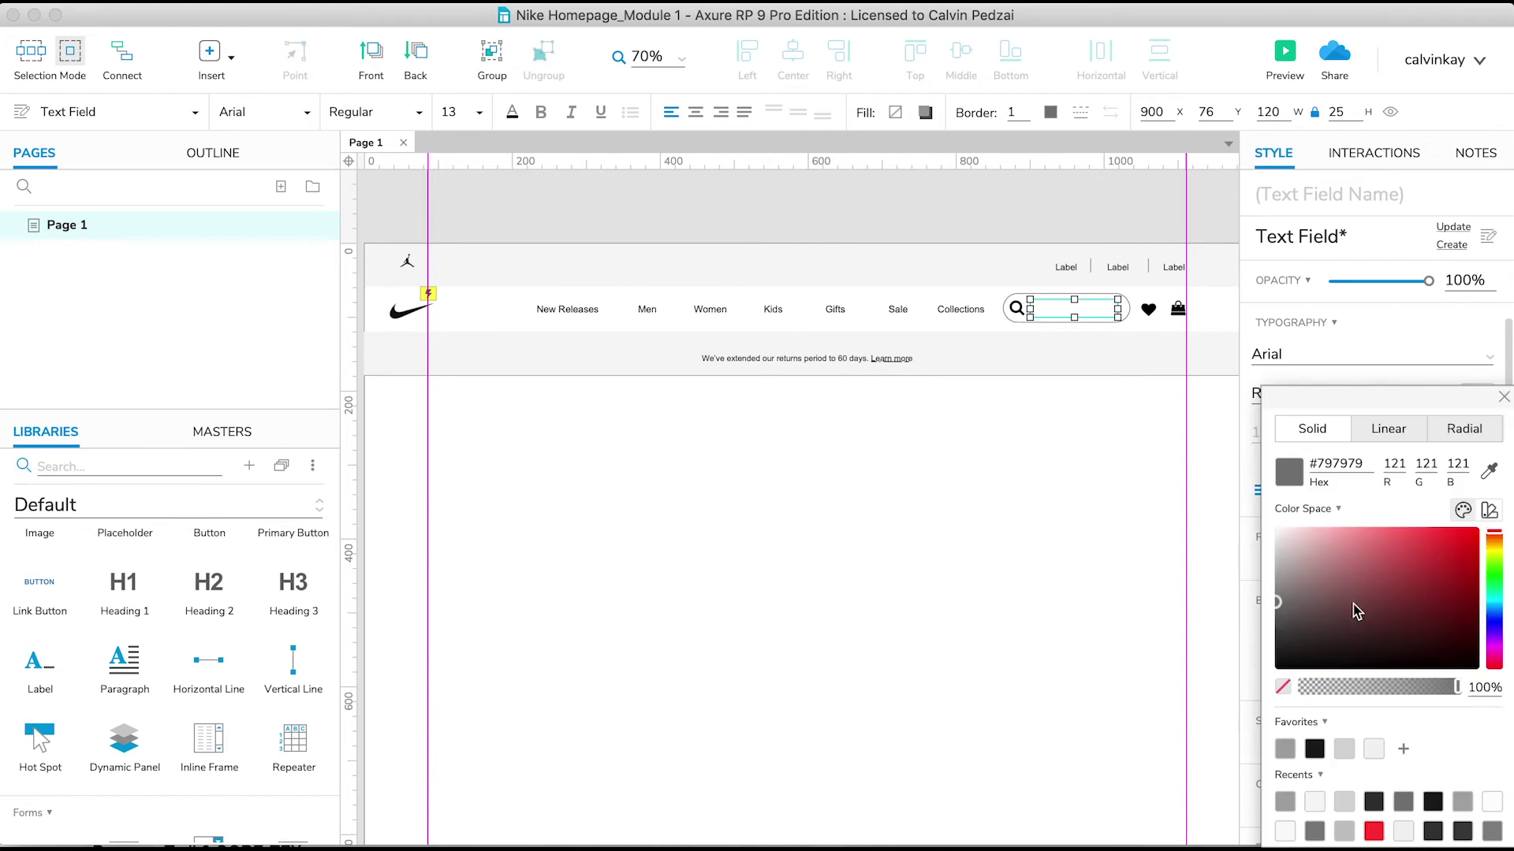
pyautogui.click(1282, 687)
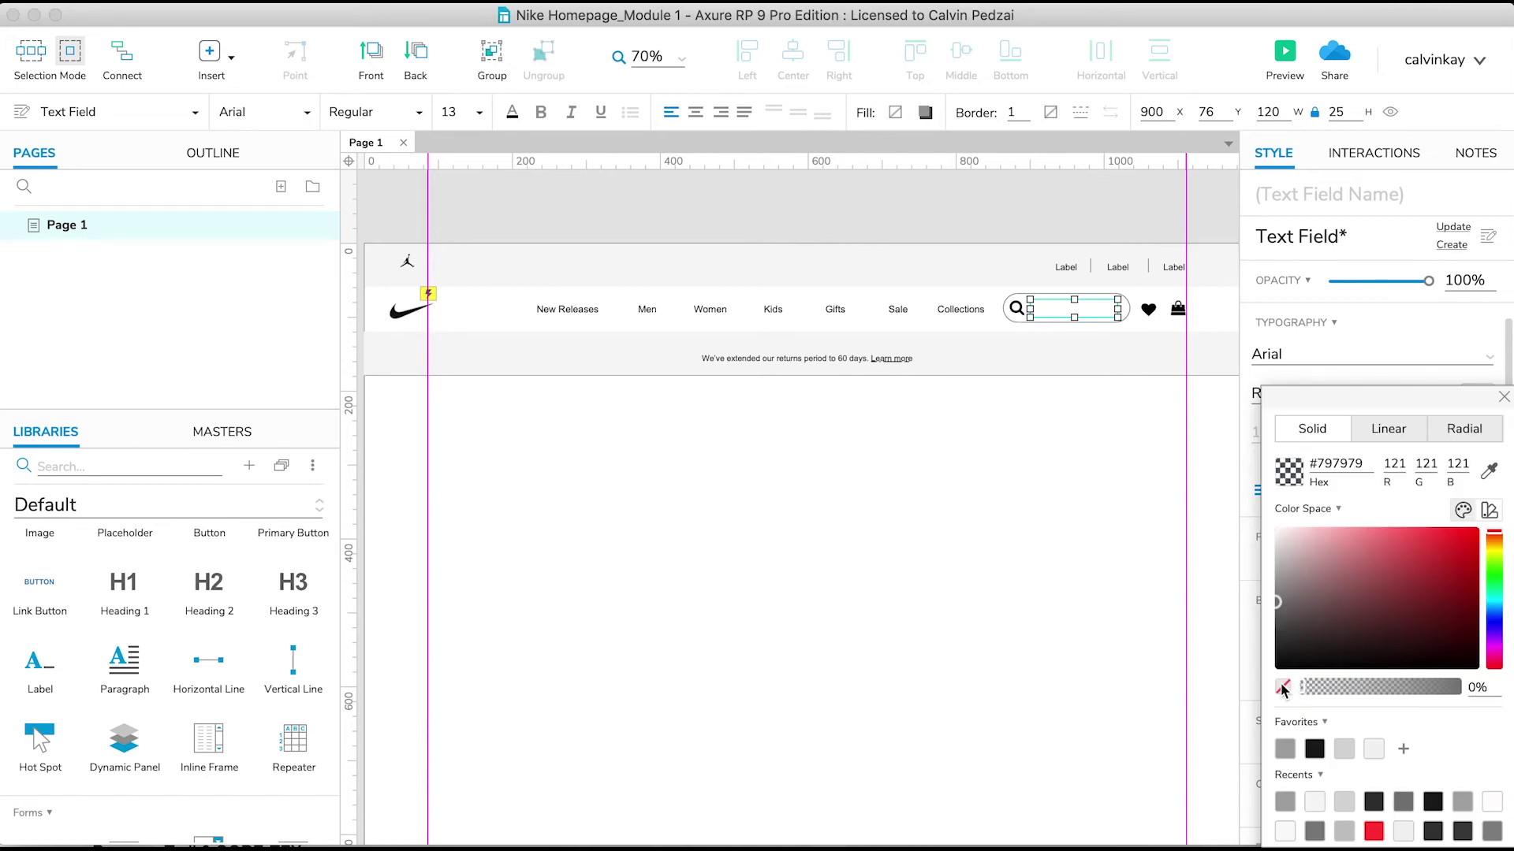
pyautogui.click(1503, 396)
pyautogui.click(1094, 444)
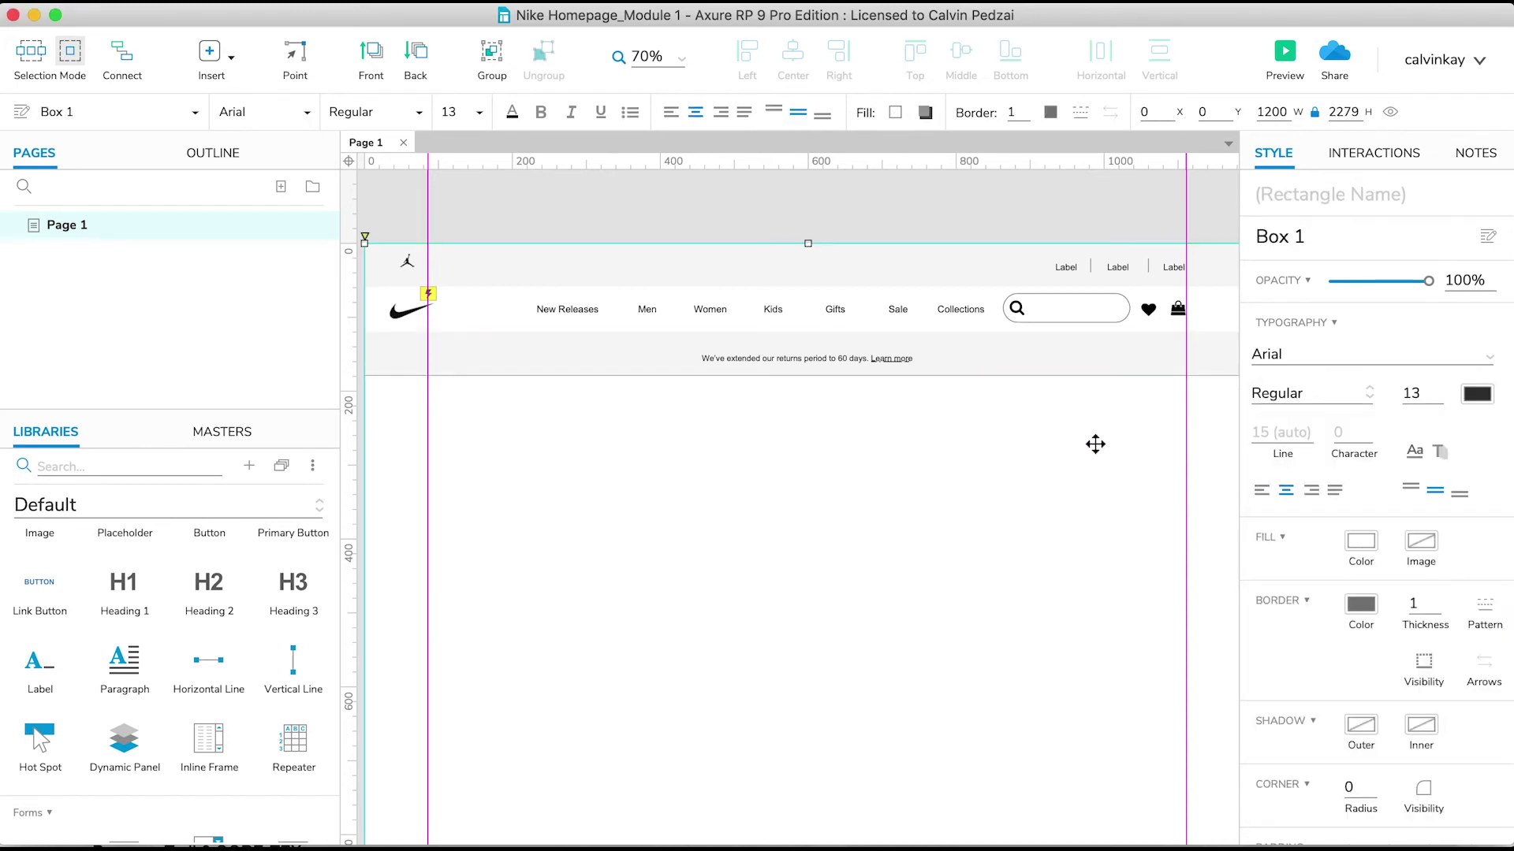
pyautogui.click(1023, 300)
# Step: Fill the rounded search box with light grey #F5F5F5, eyedropped from the top bar
pyautogui.press('super+Tab')
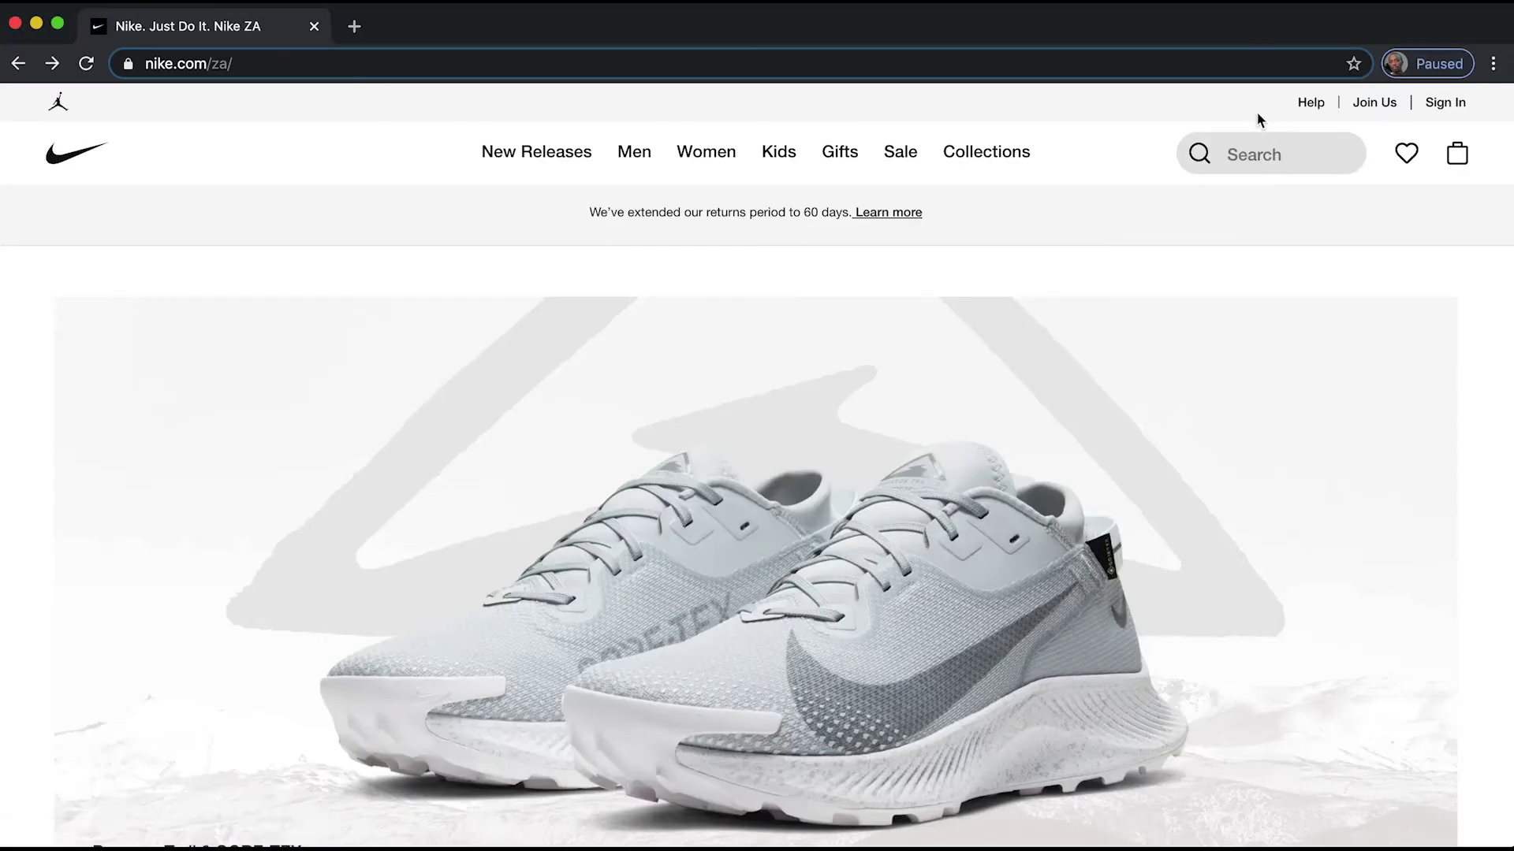
pyautogui.press('super+Tab')
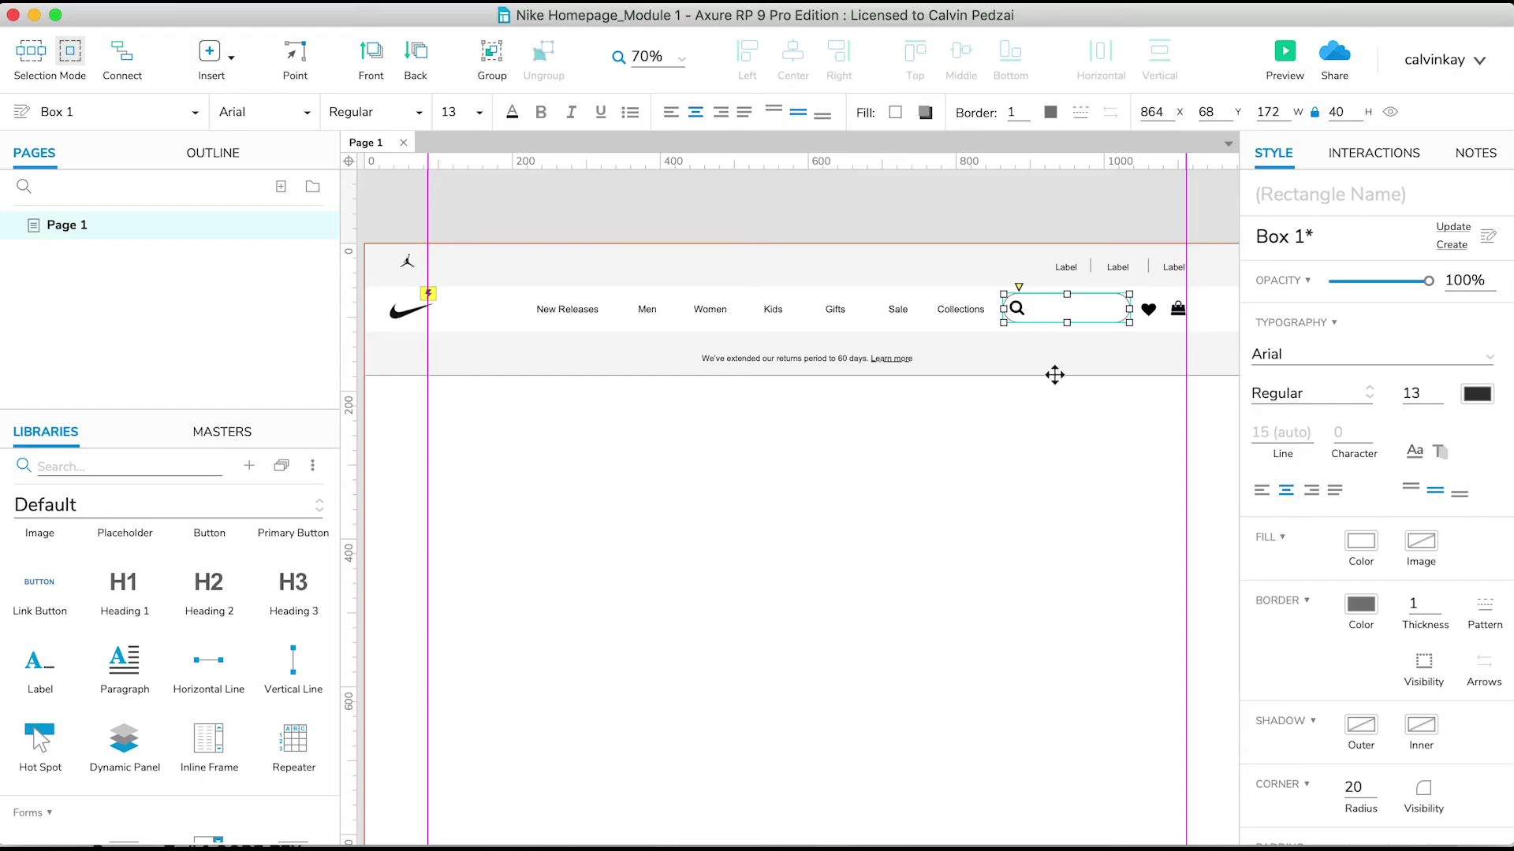
pyautogui.click(1361, 541)
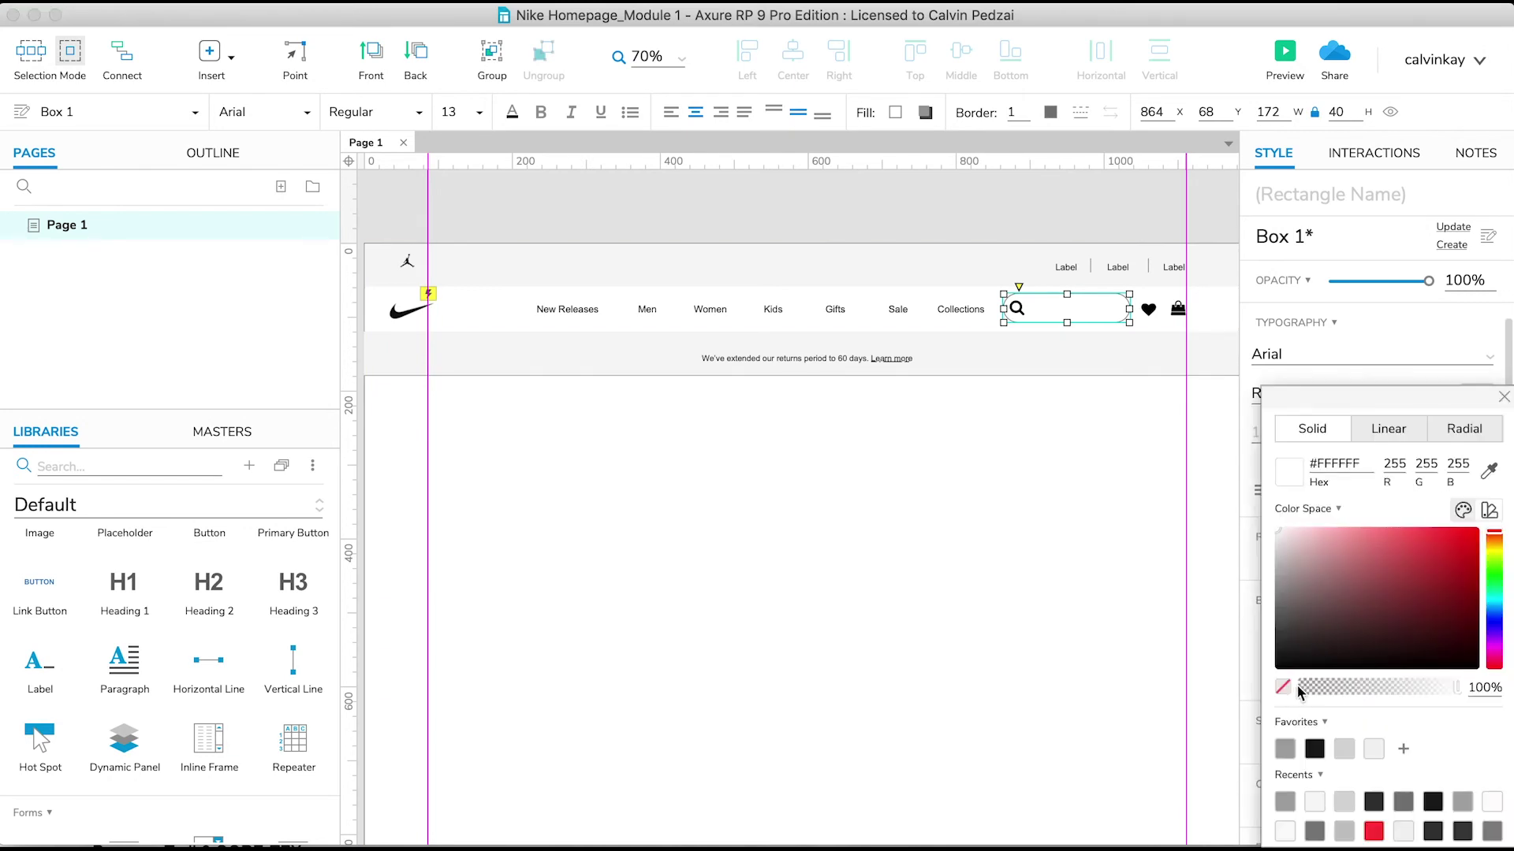
pyautogui.click(1490, 473)
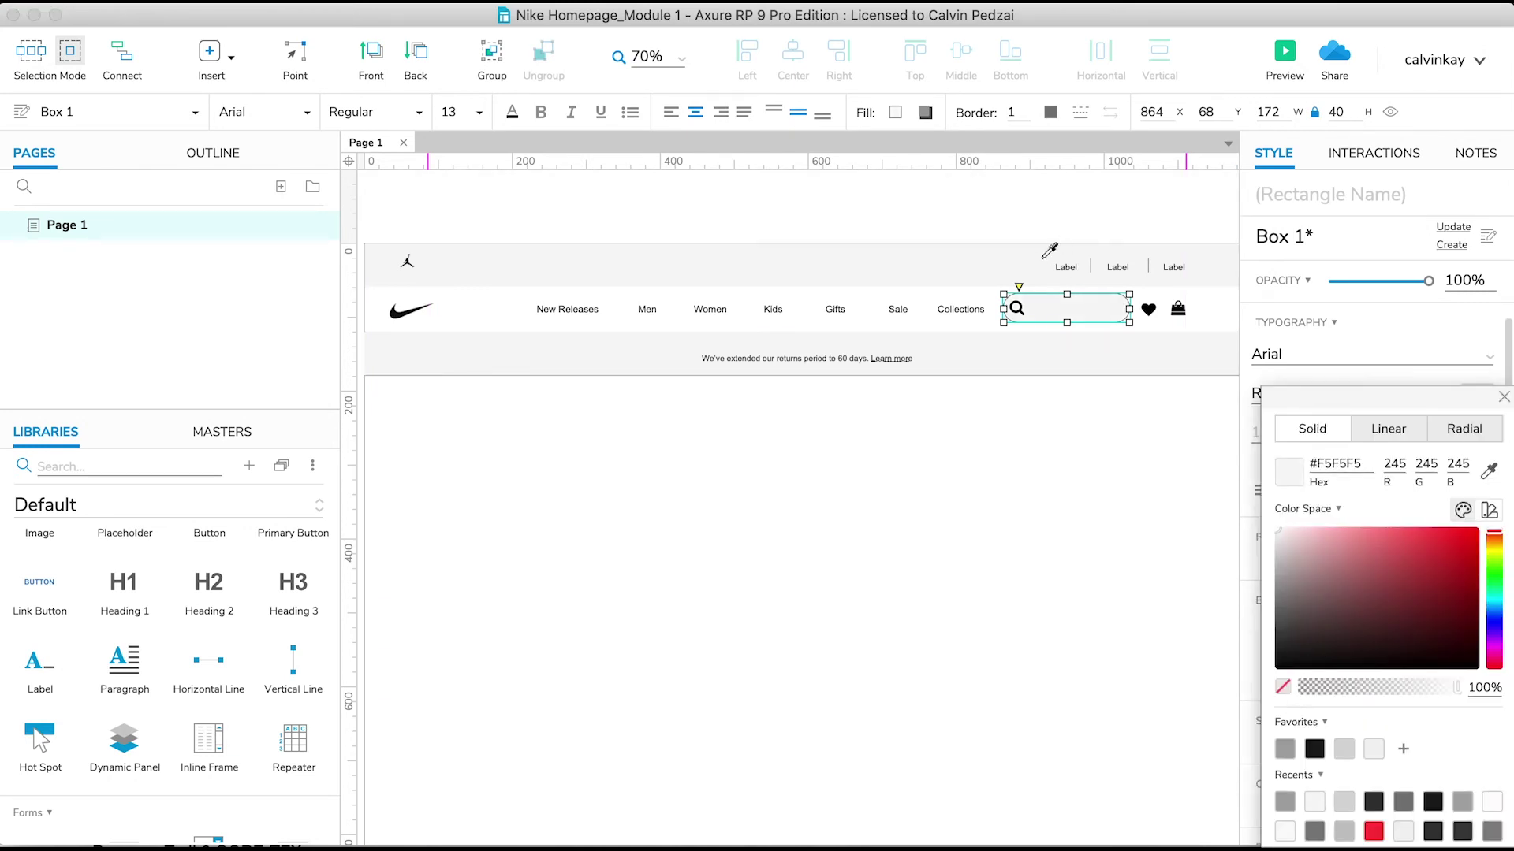
pyautogui.click(1014, 258)
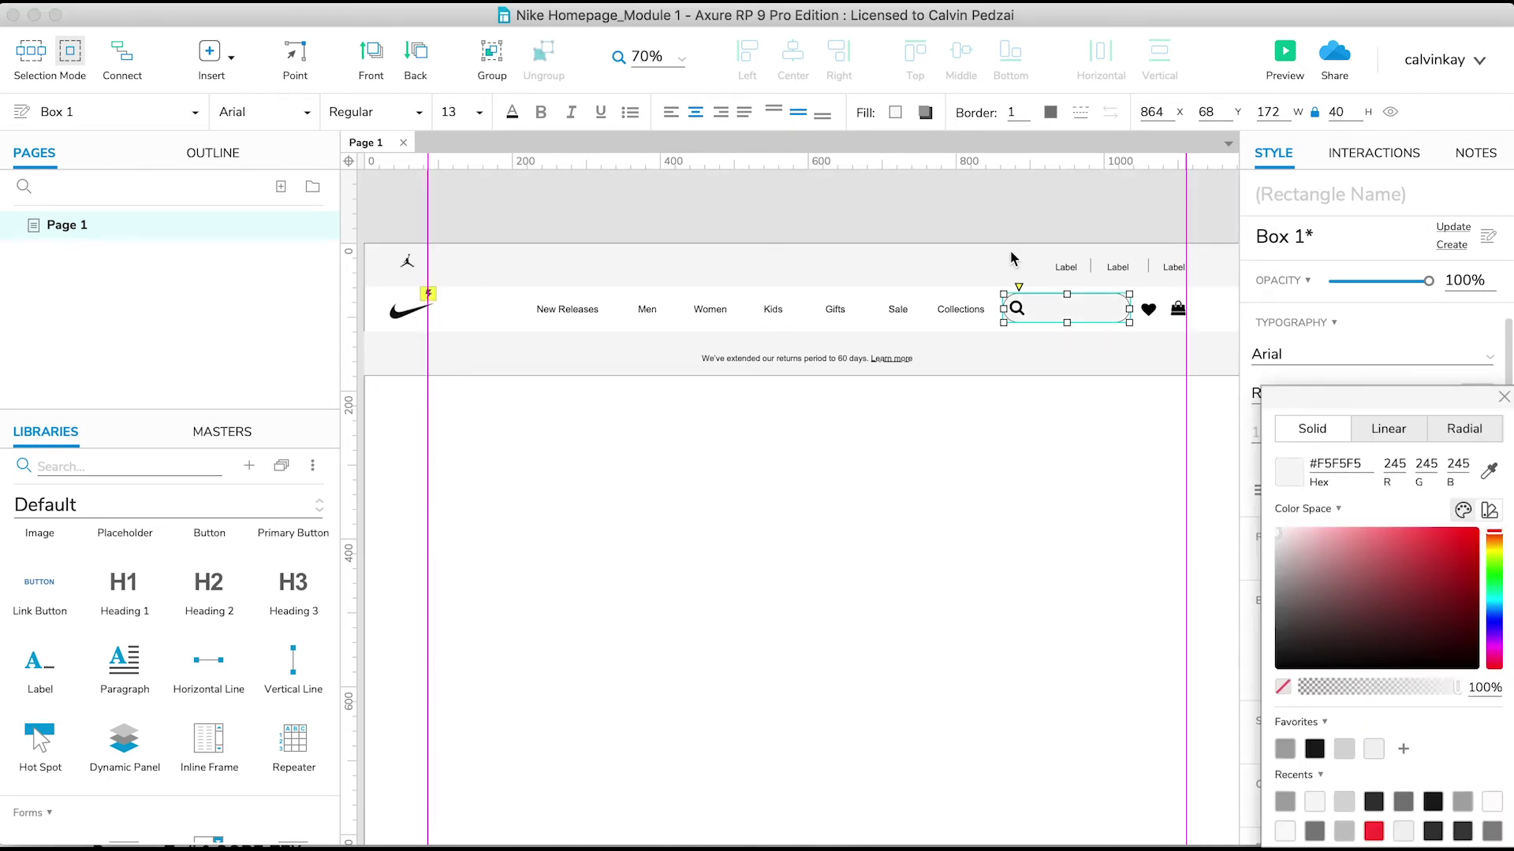
pyautogui.click(1504, 398)
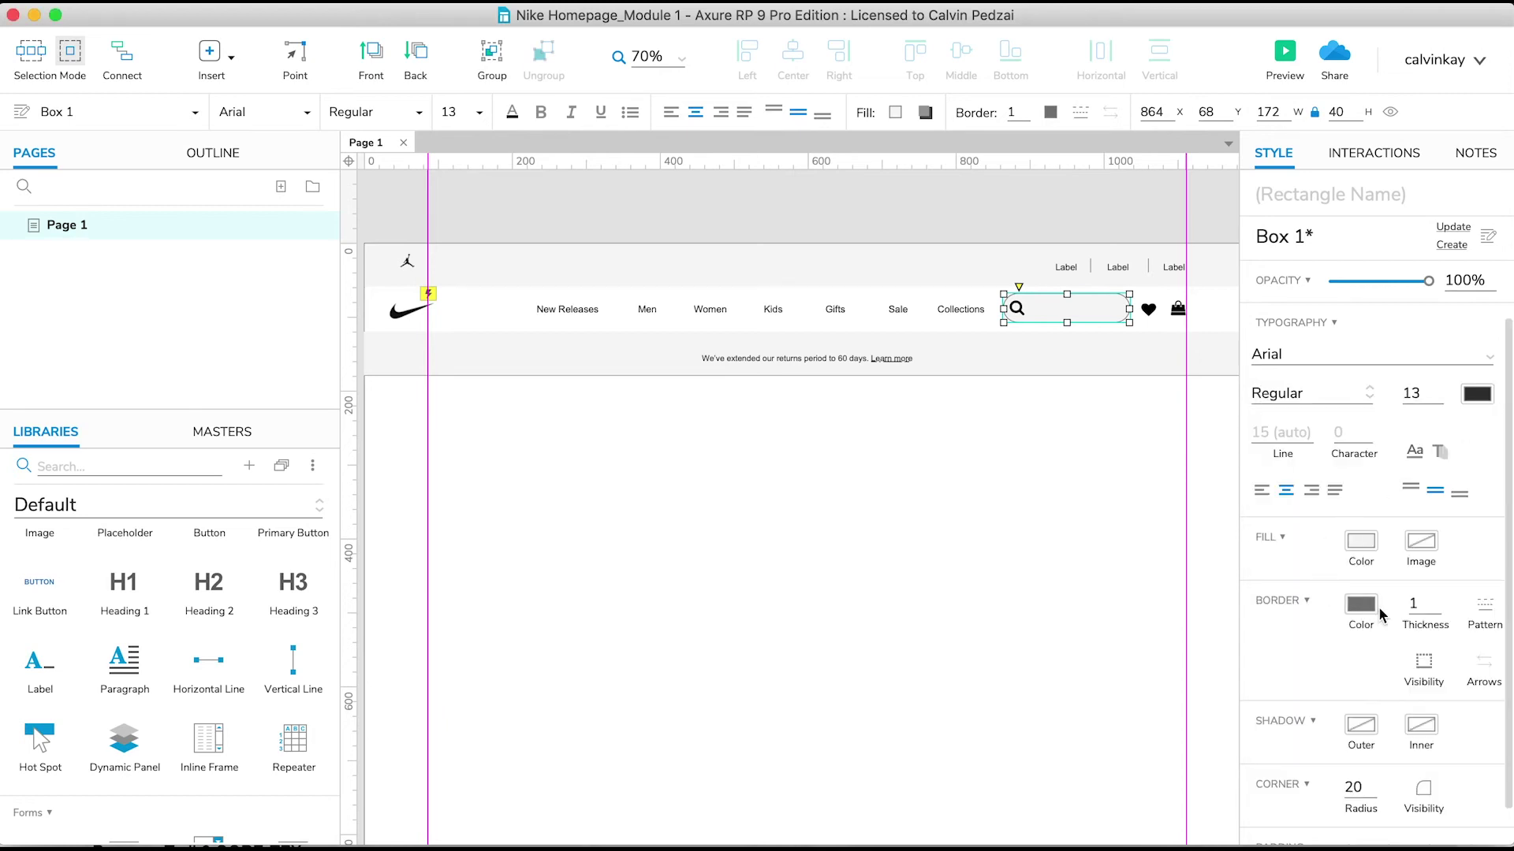
# Step: Set the rounded search box's border colour to none
pyautogui.click(1361, 607)
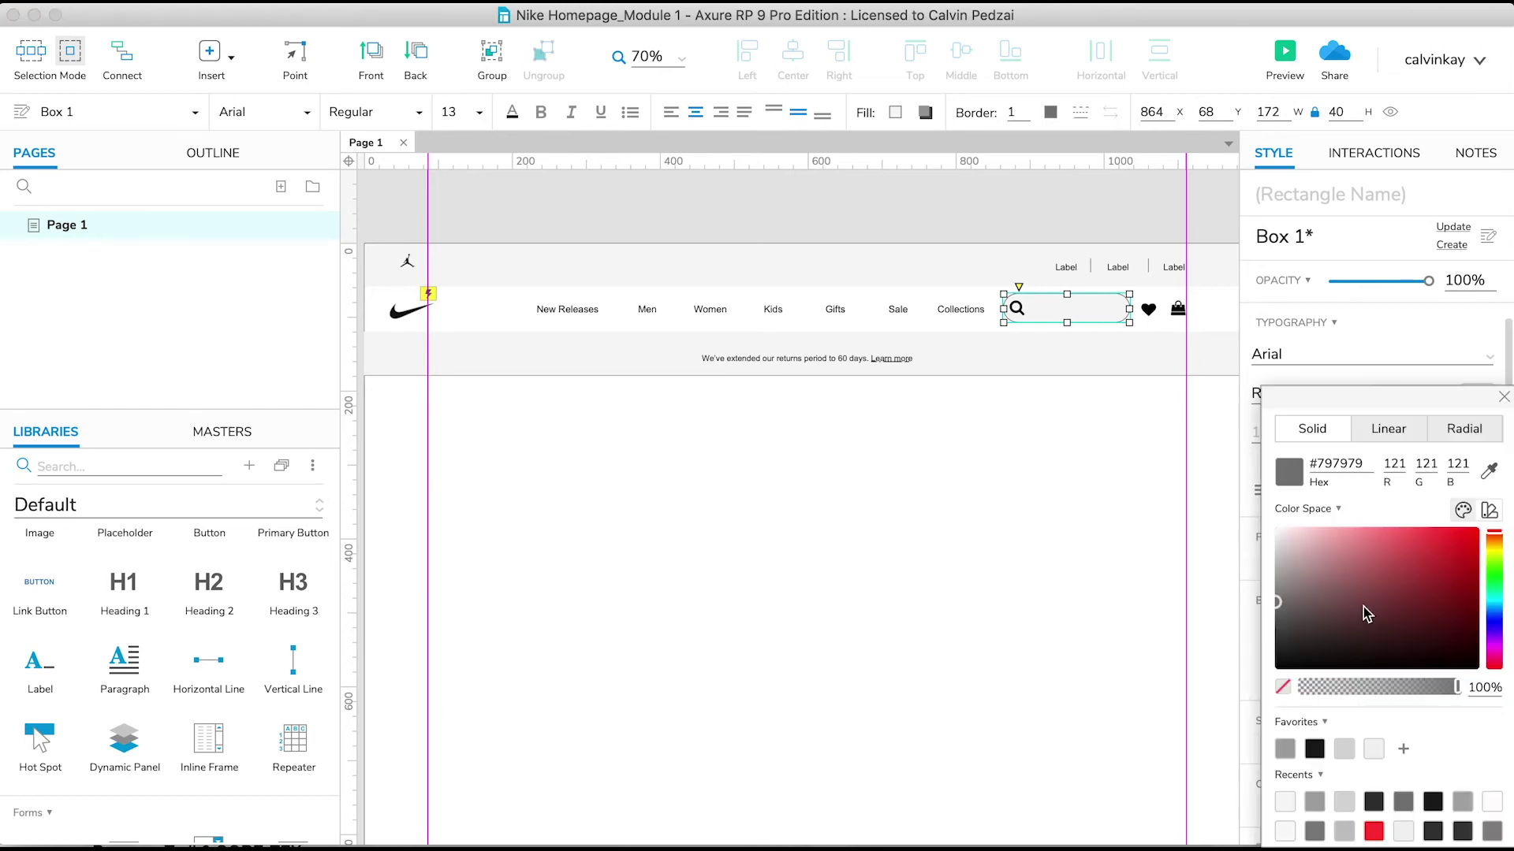
pyautogui.click(1284, 686)
pyautogui.click(1503, 398)
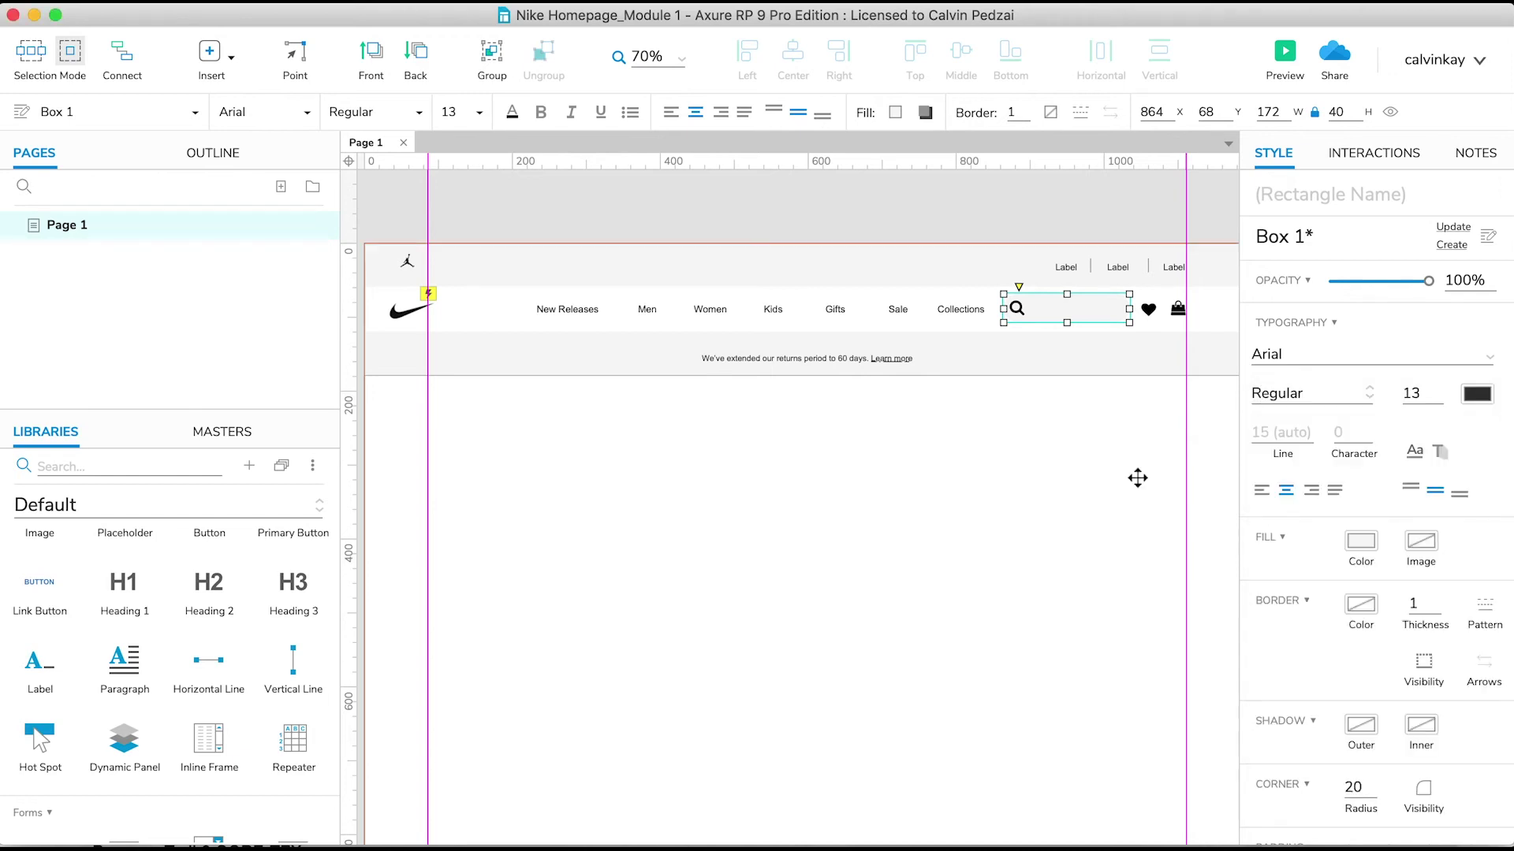
pyautogui.click(997, 498)
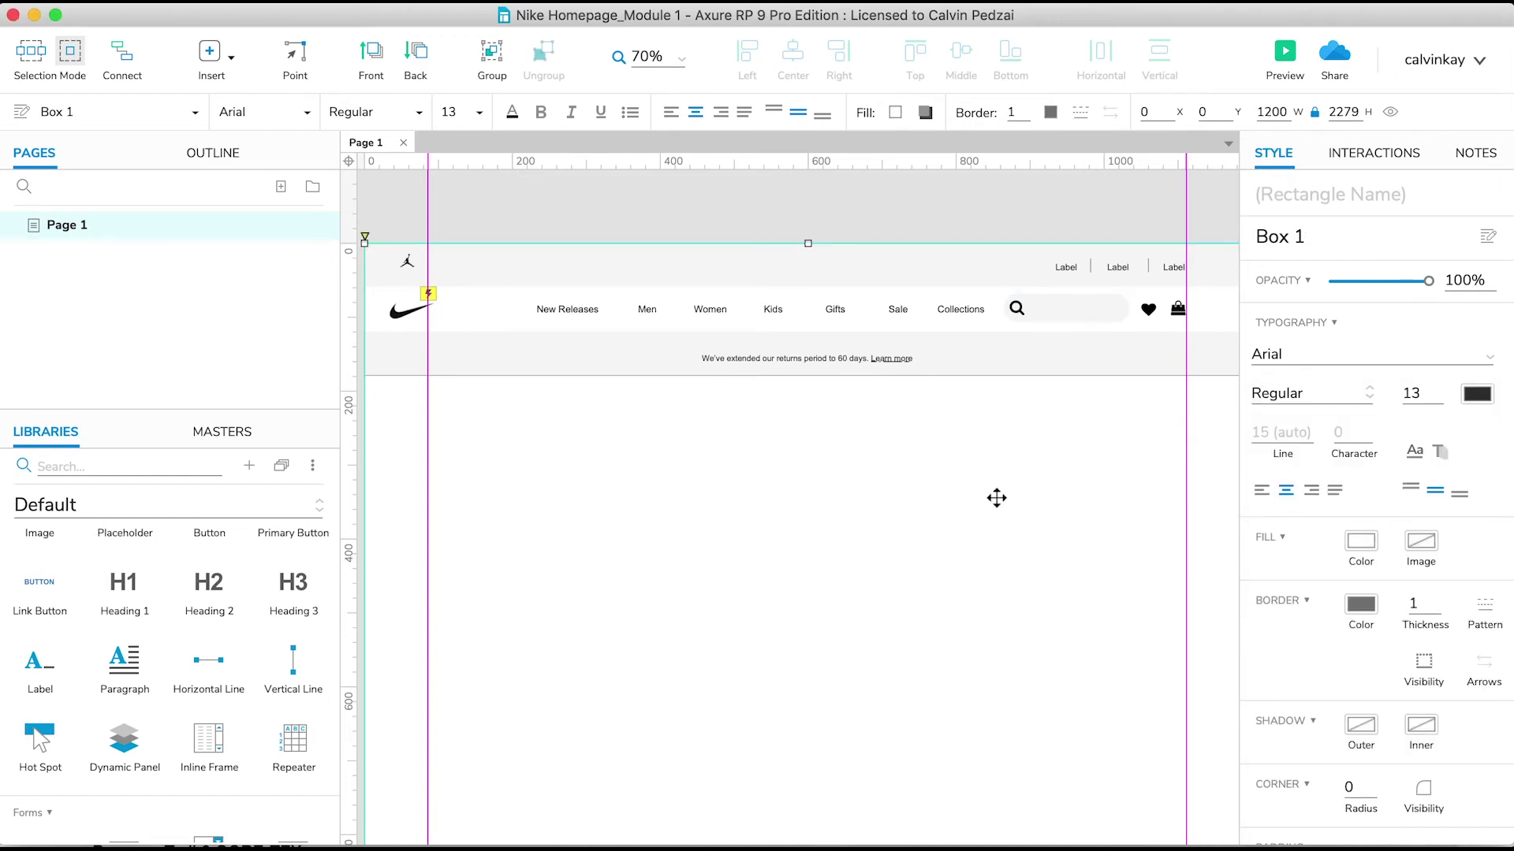
# Step: Remove the two magenta content-width guides and deselect to view the finished header
pyautogui.hscroll(2, 996, 497)
pyautogui.scroll(-1, 996, 498)
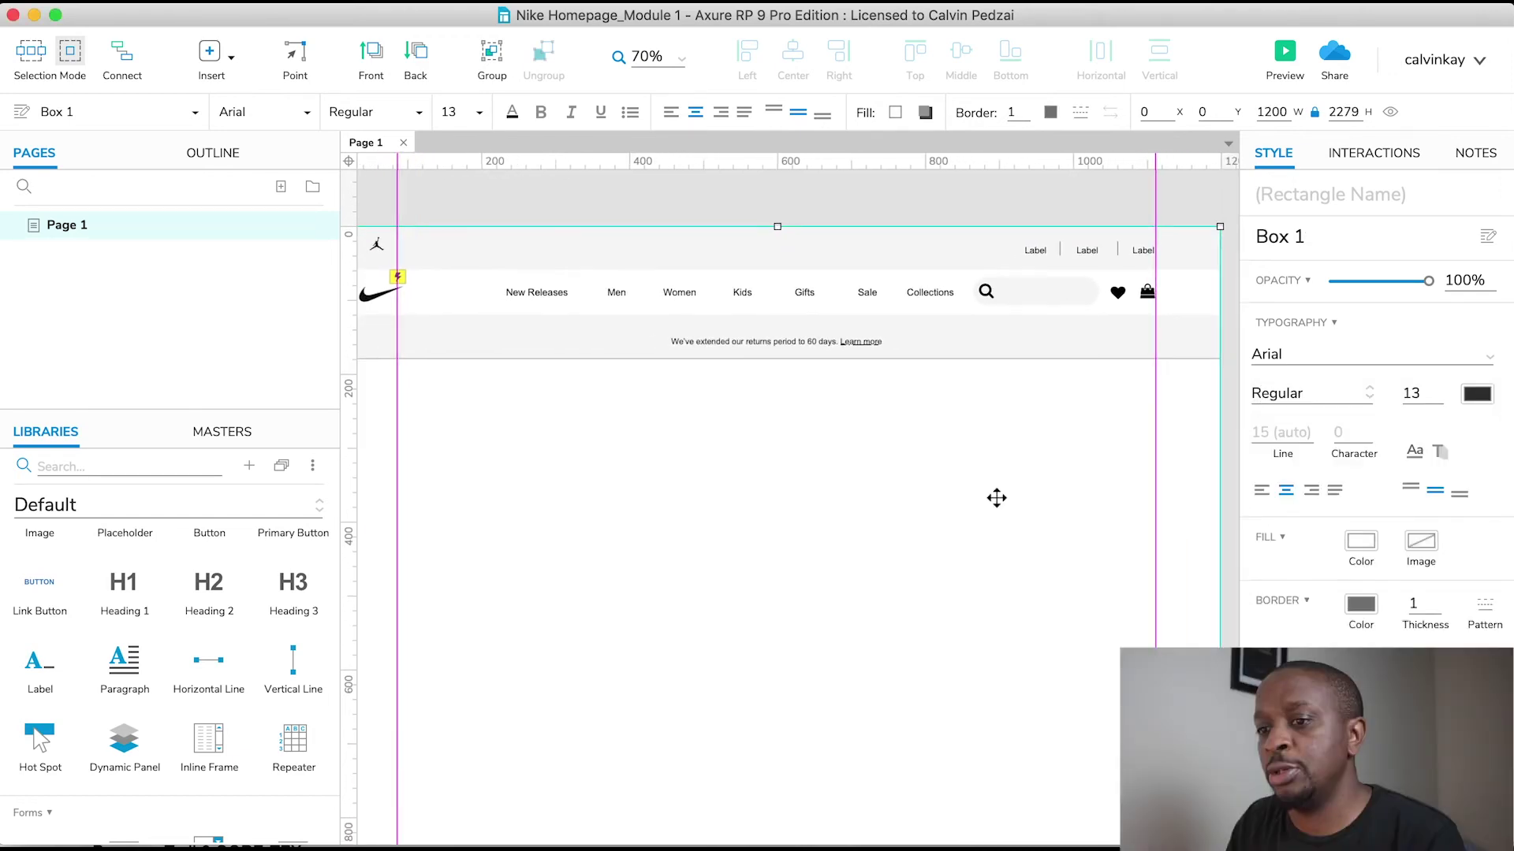
pyautogui.hscroll(-1, 996, 498)
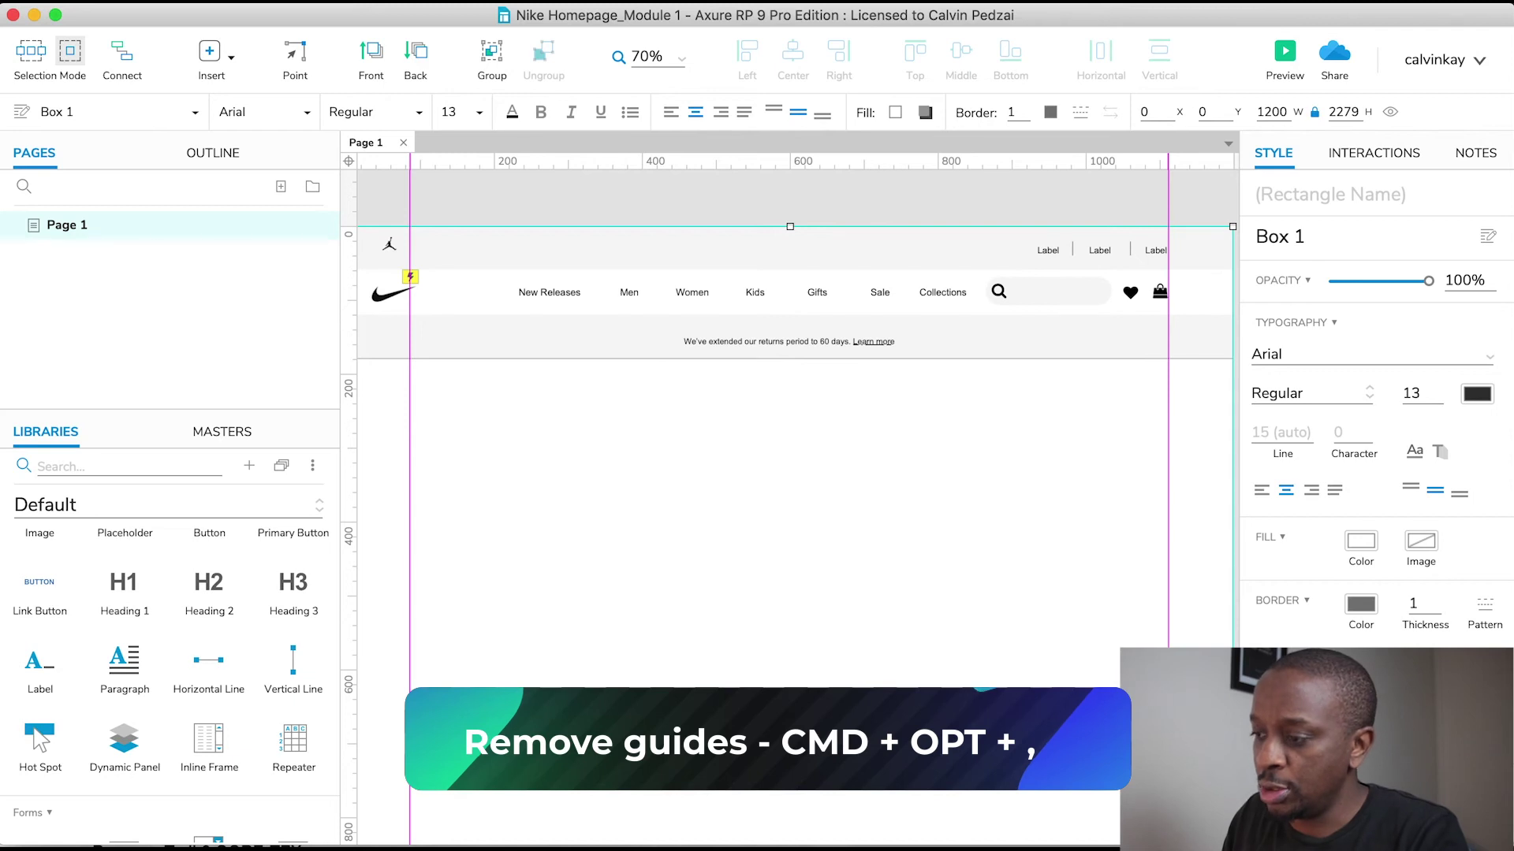
pyautogui.press('super+alt+comma')
pyautogui.hscroll(-2, 1118, 425)
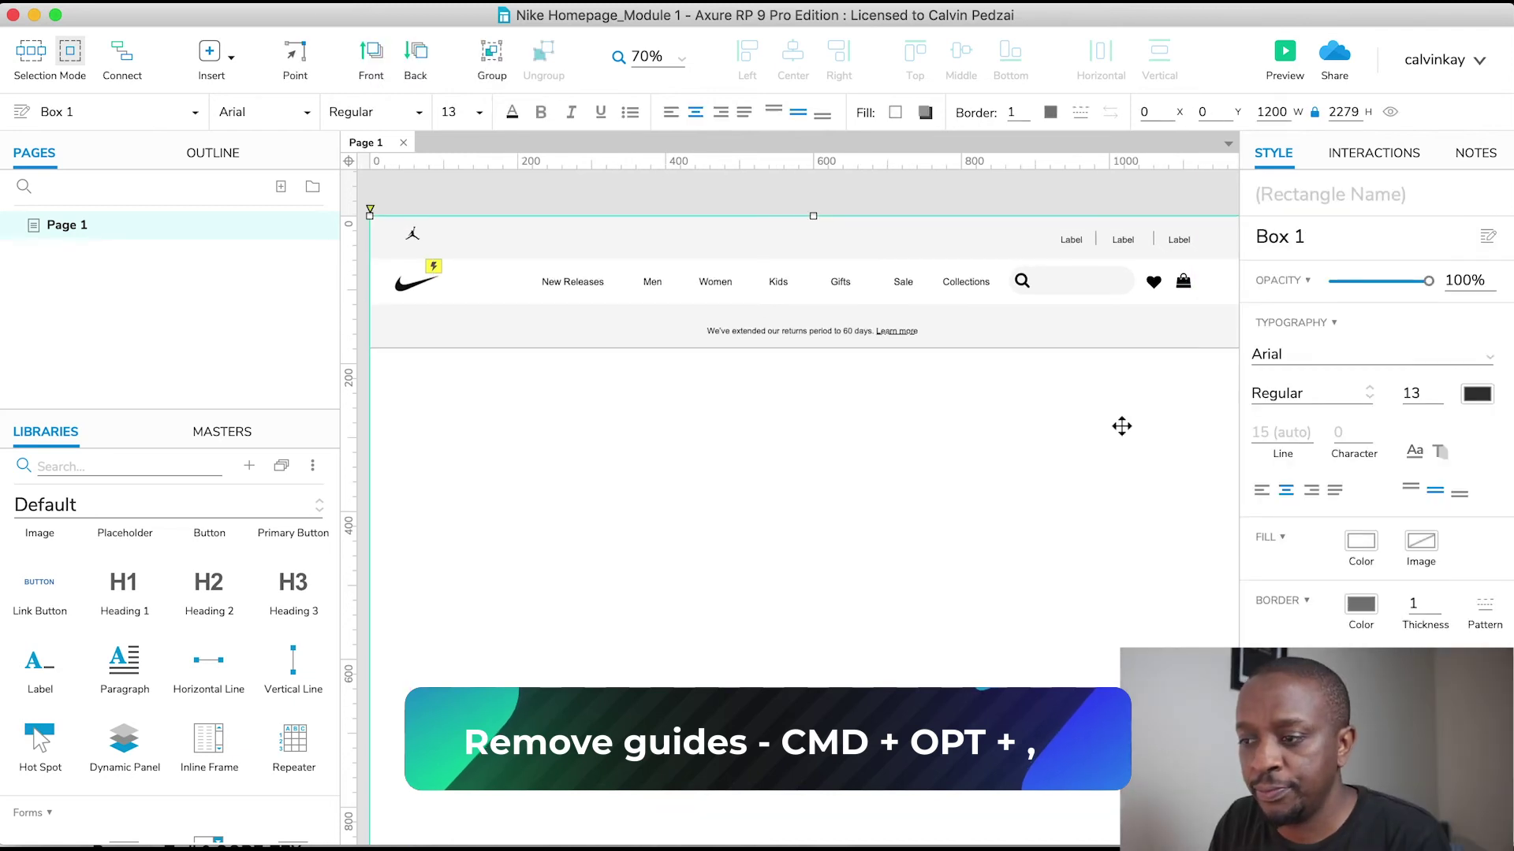
pyautogui.click(991, 190)
pyautogui.scroll(-2, 982, 446)
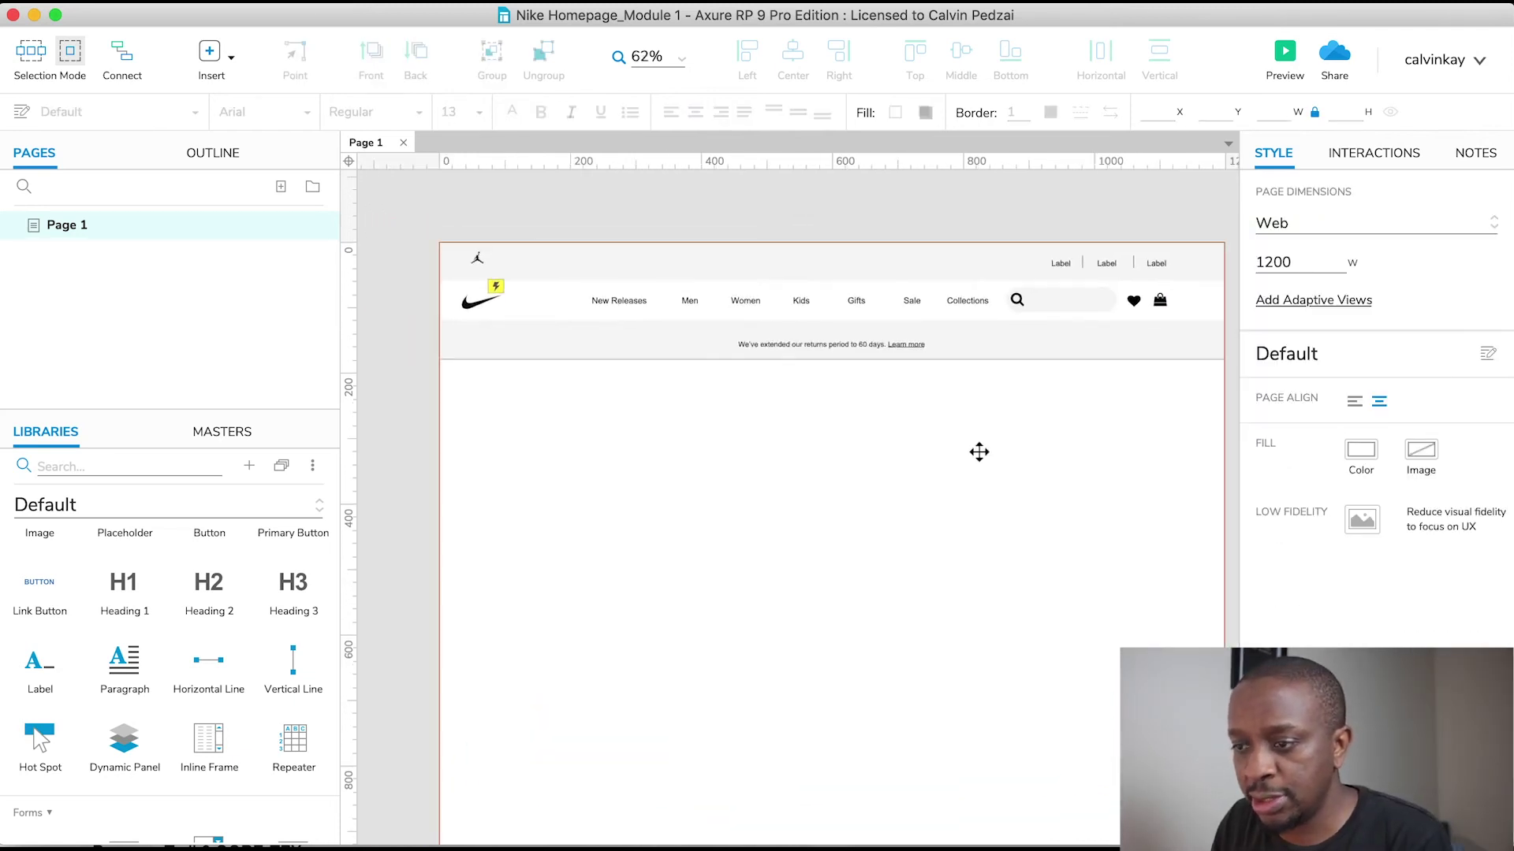
pyautogui.hscroll(3, 835, 217)
pyautogui.scroll(-1, 835, 217)
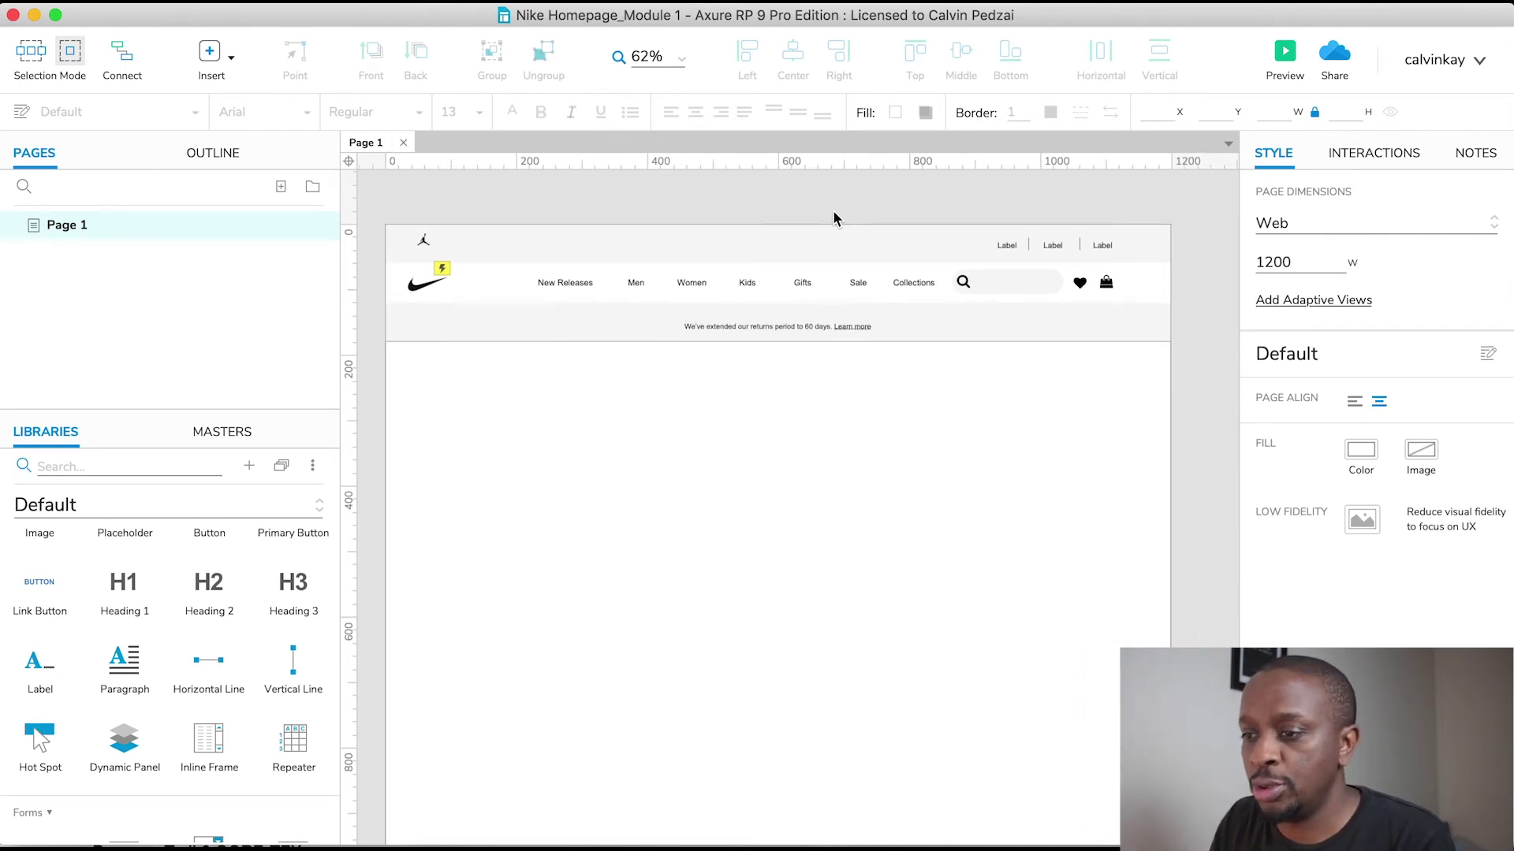
pyautogui.press('super+Tab')
pyautogui.moveTo(638, 176)
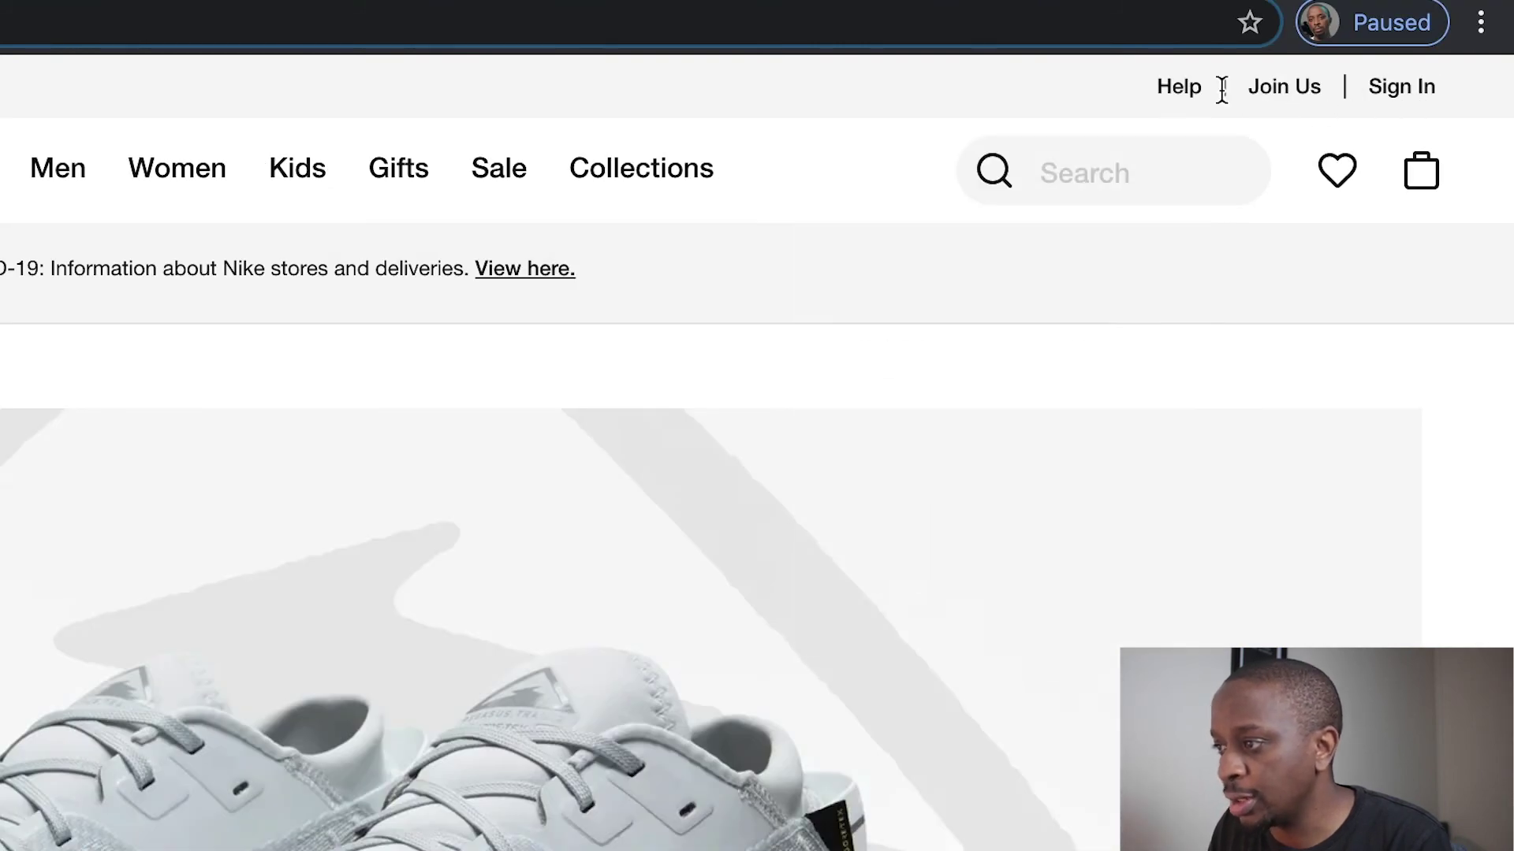
pyautogui.moveTo(1187, 101)
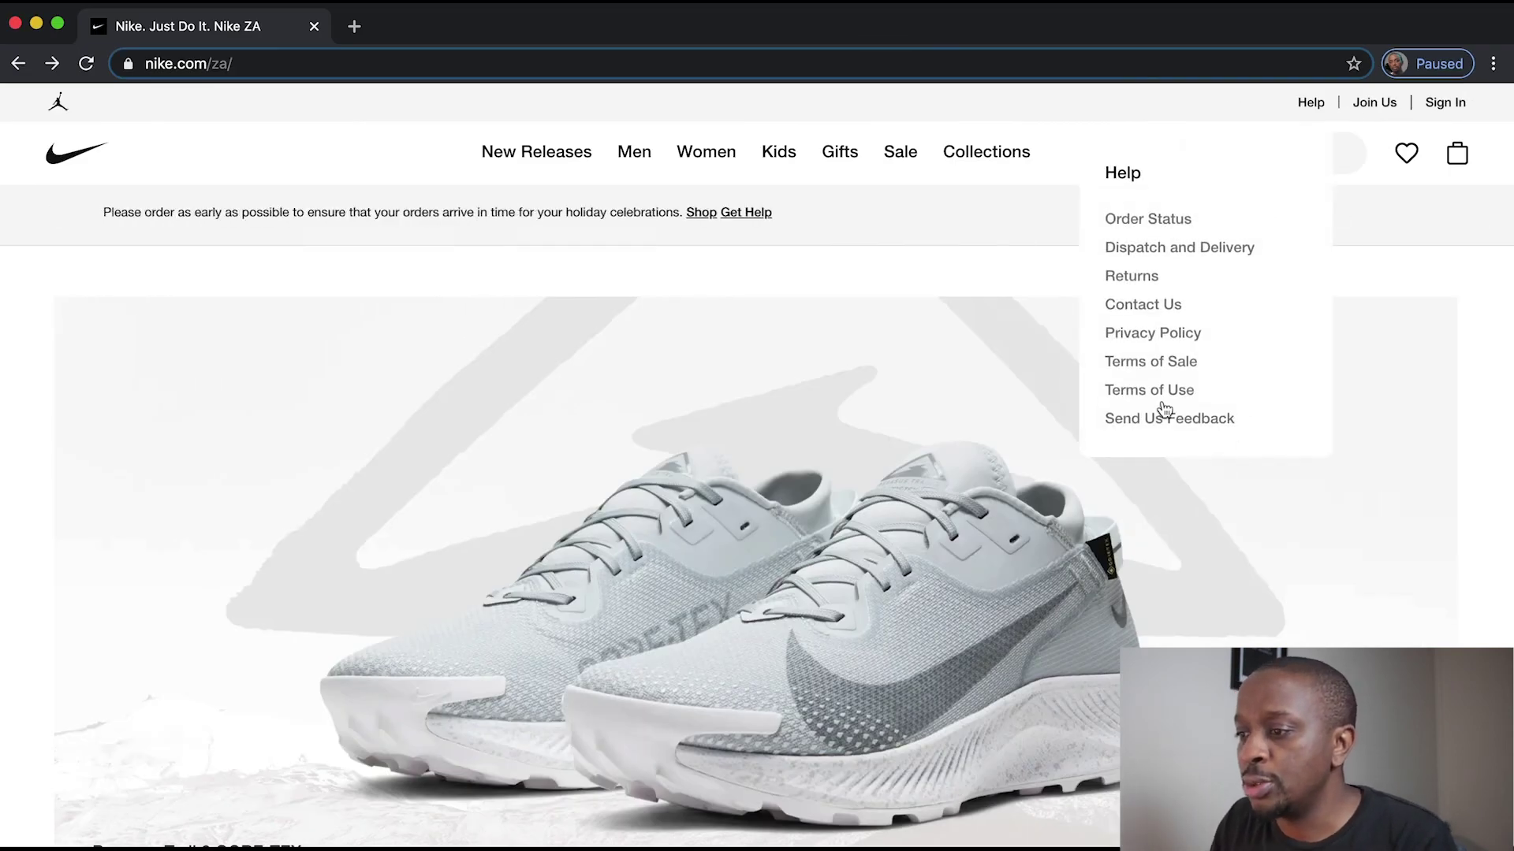
# Step: Select the three top-bar labels and open their Style Effects dialog
pyautogui.press('super+Tab')
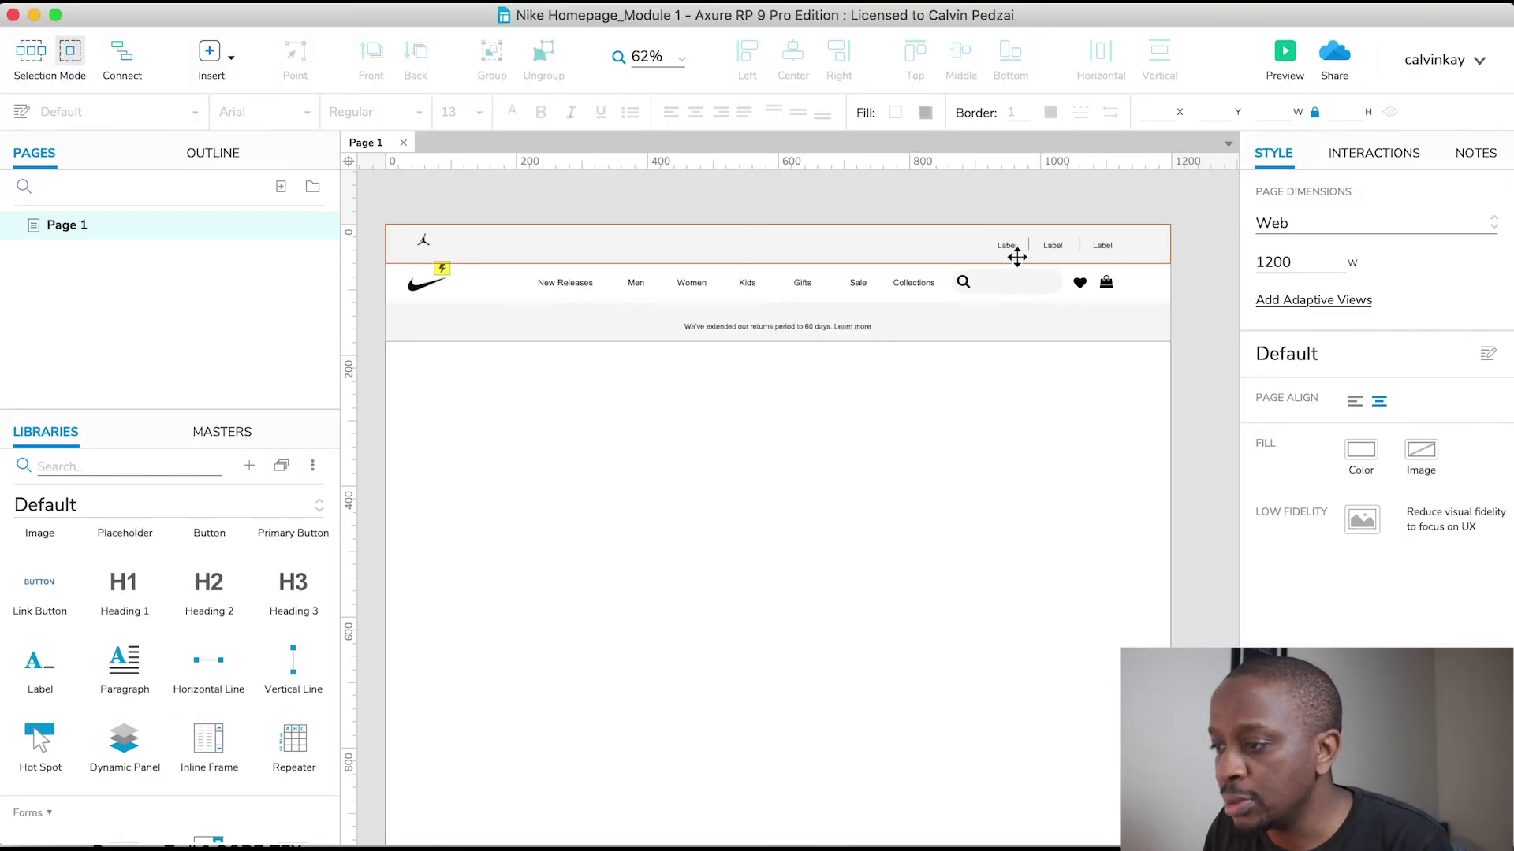
pyautogui.click(1008, 246)
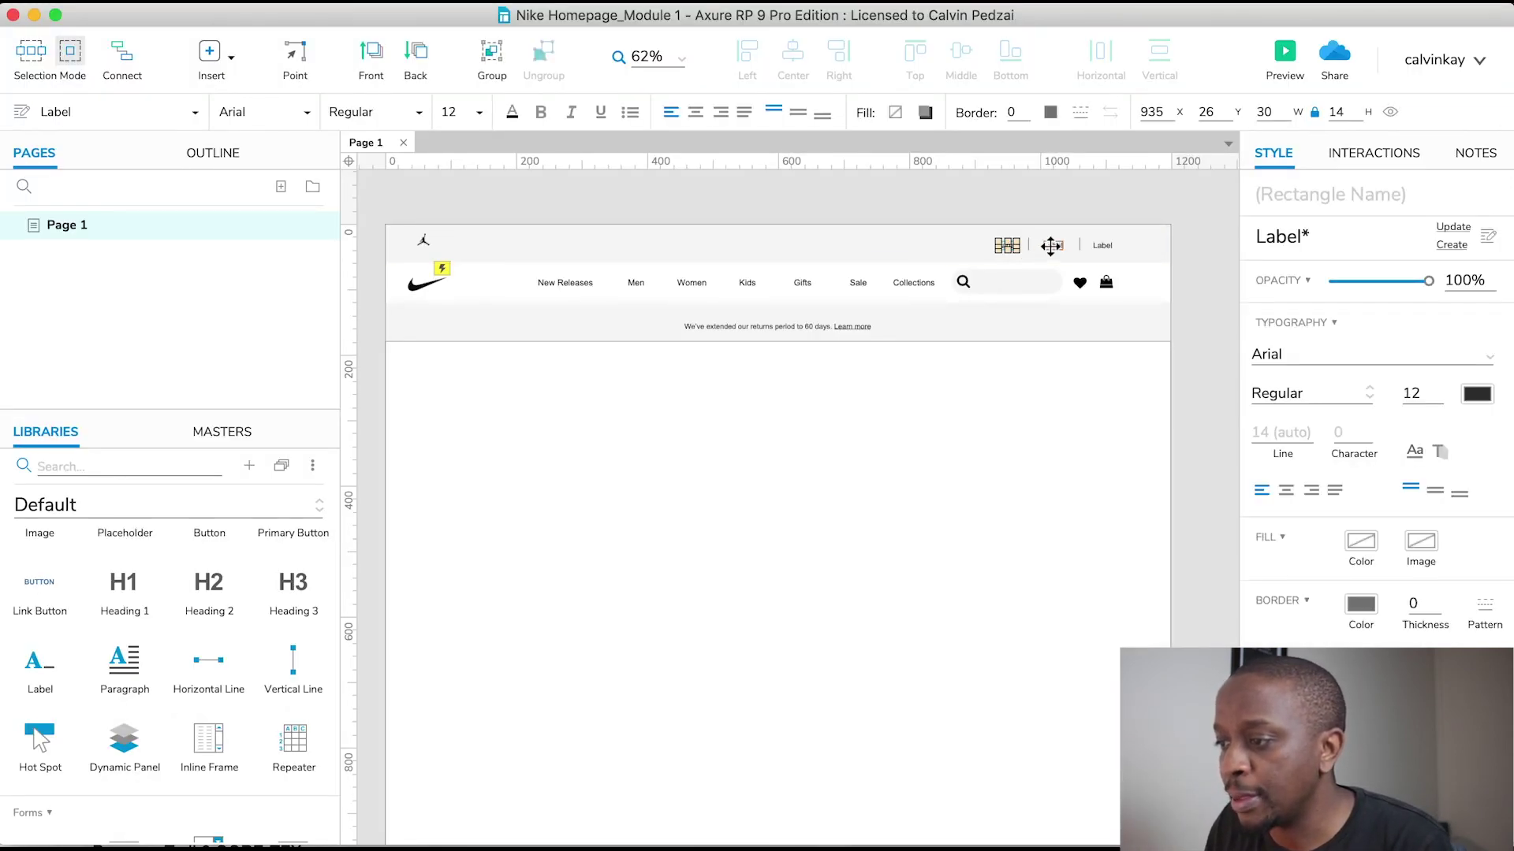
pyautogui.keyDown('shift'); pyautogui.click(1052, 246); pyautogui.keyUp('shift')
pyautogui.keyDown('shift'); pyautogui.click(1102, 245); pyautogui.keyUp('shift')
pyautogui.rightClick(1103, 245)
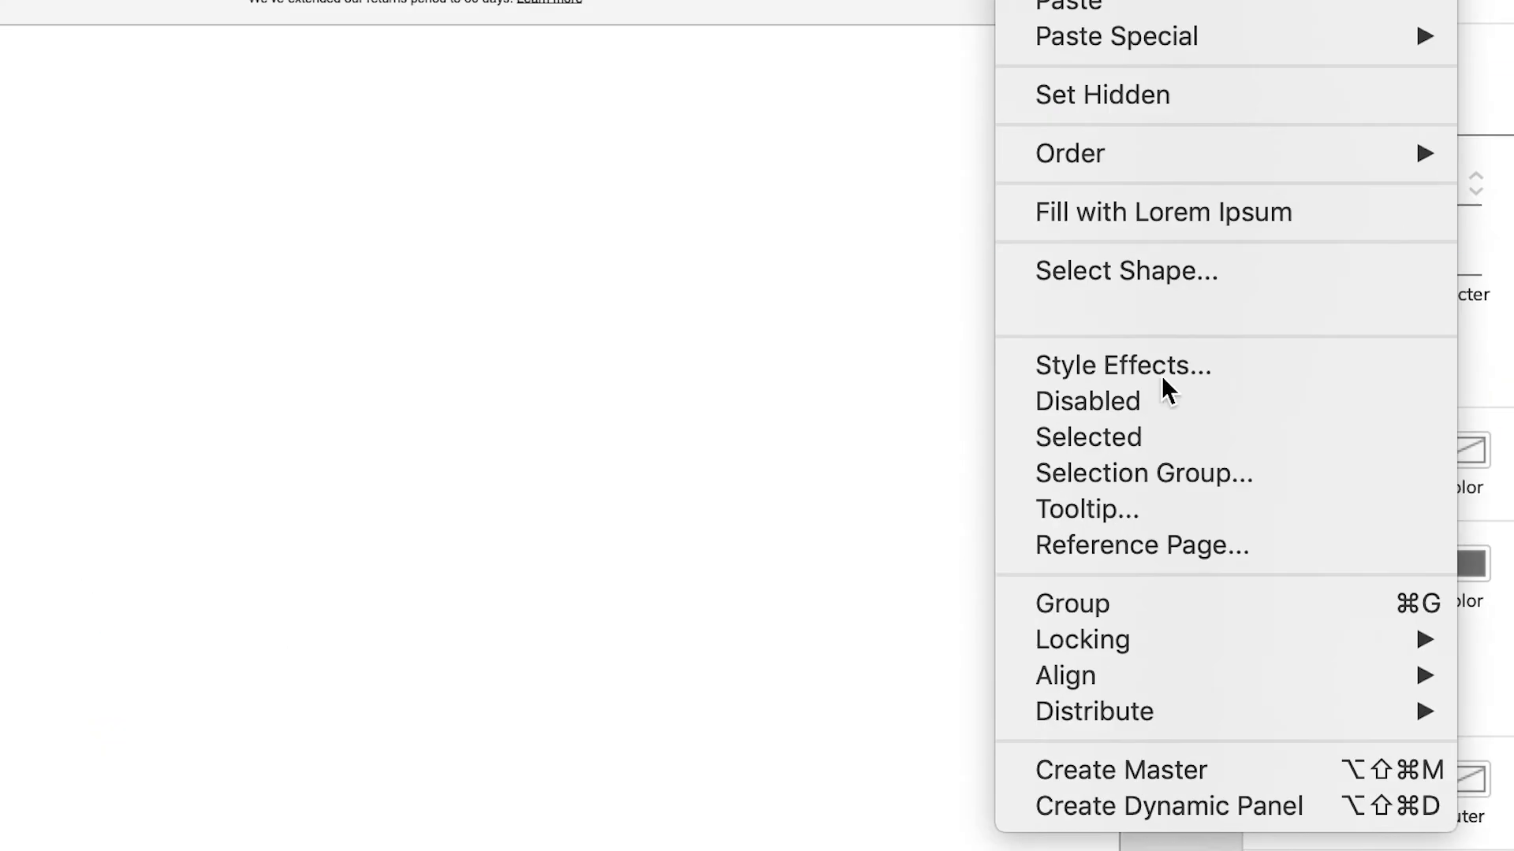
pyautogui.click(1061, 376)
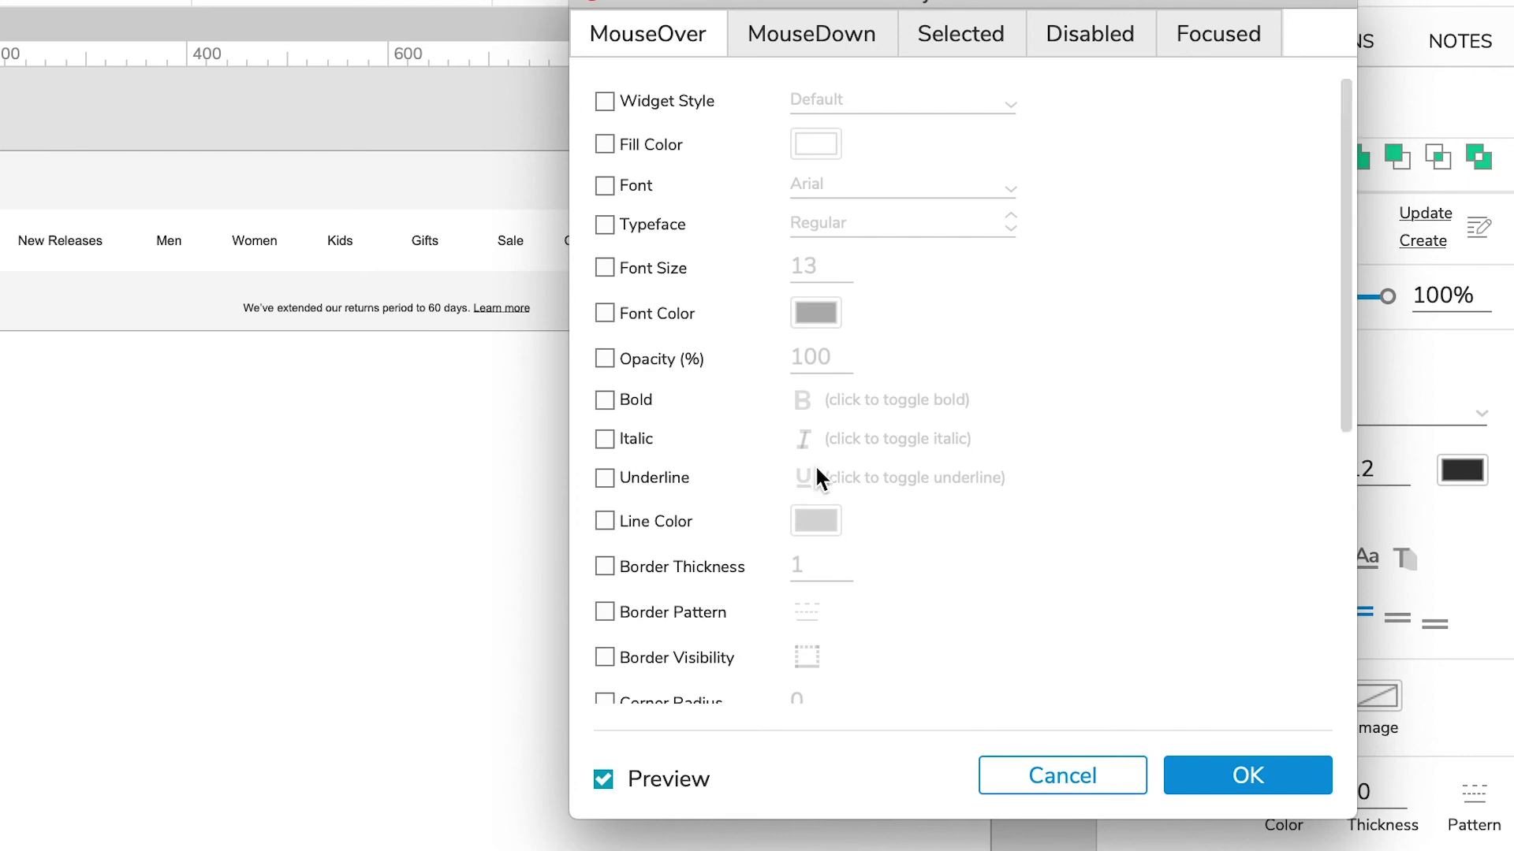
pyautogui.scroll(-6, 684, 388)
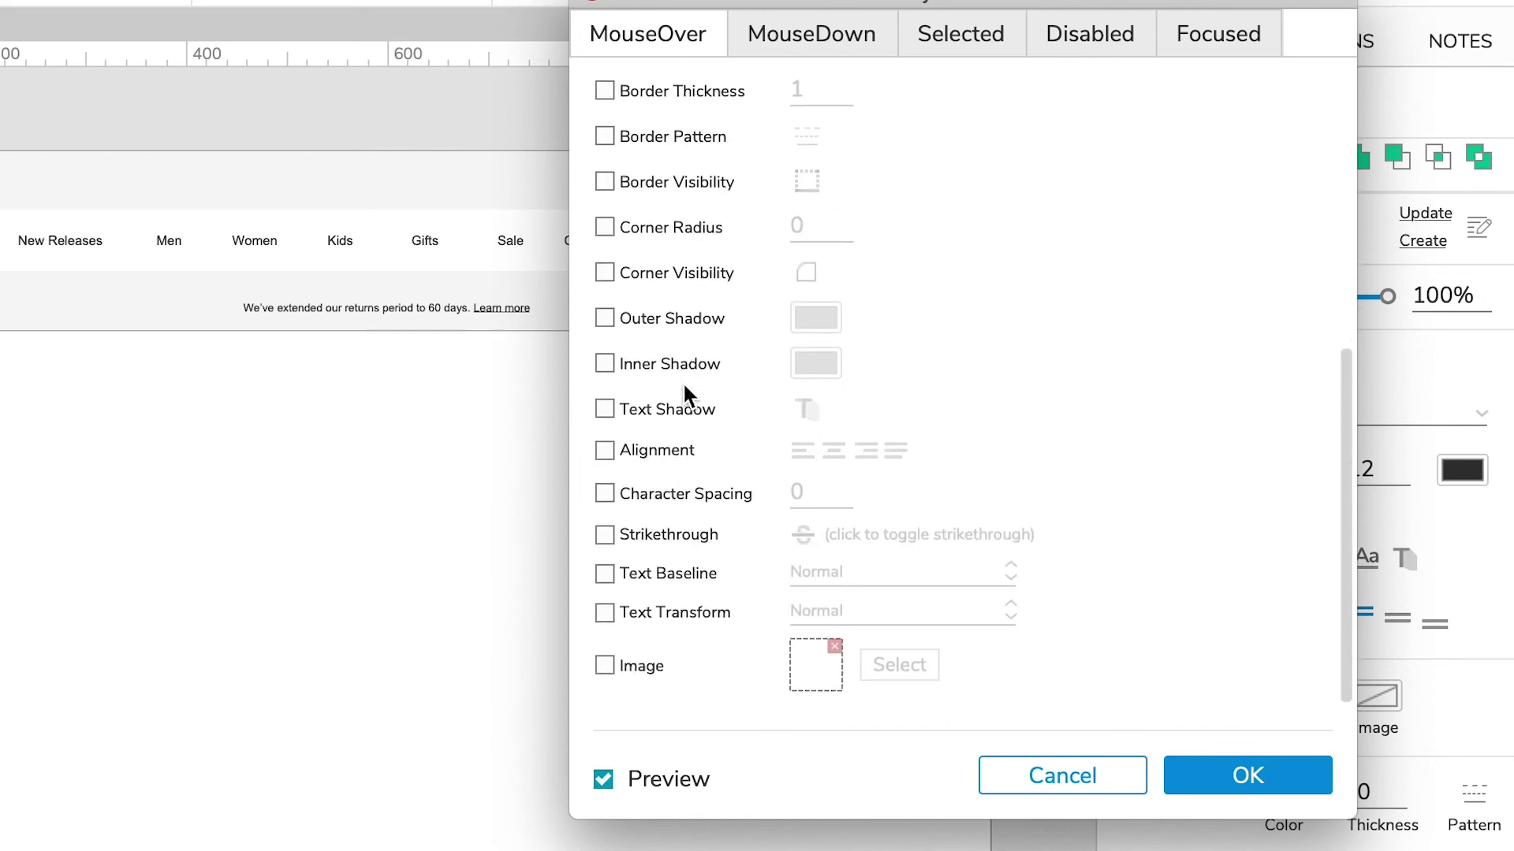
pyautogui.scroll(6, 683, 381)
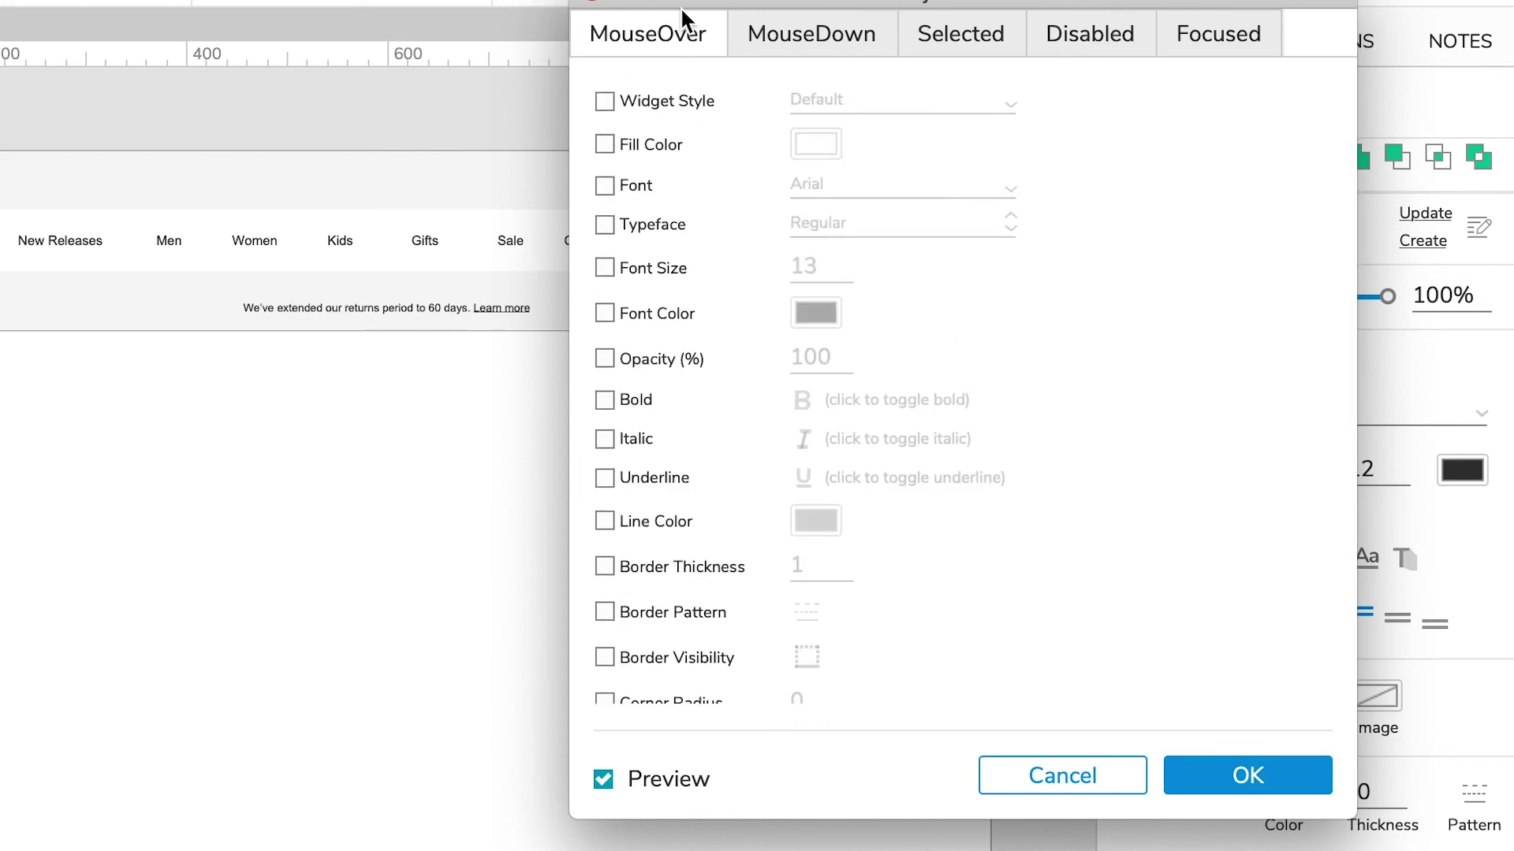
pyautogui.moveTo(686, 4); pyautogui.dragTo(0, 65)
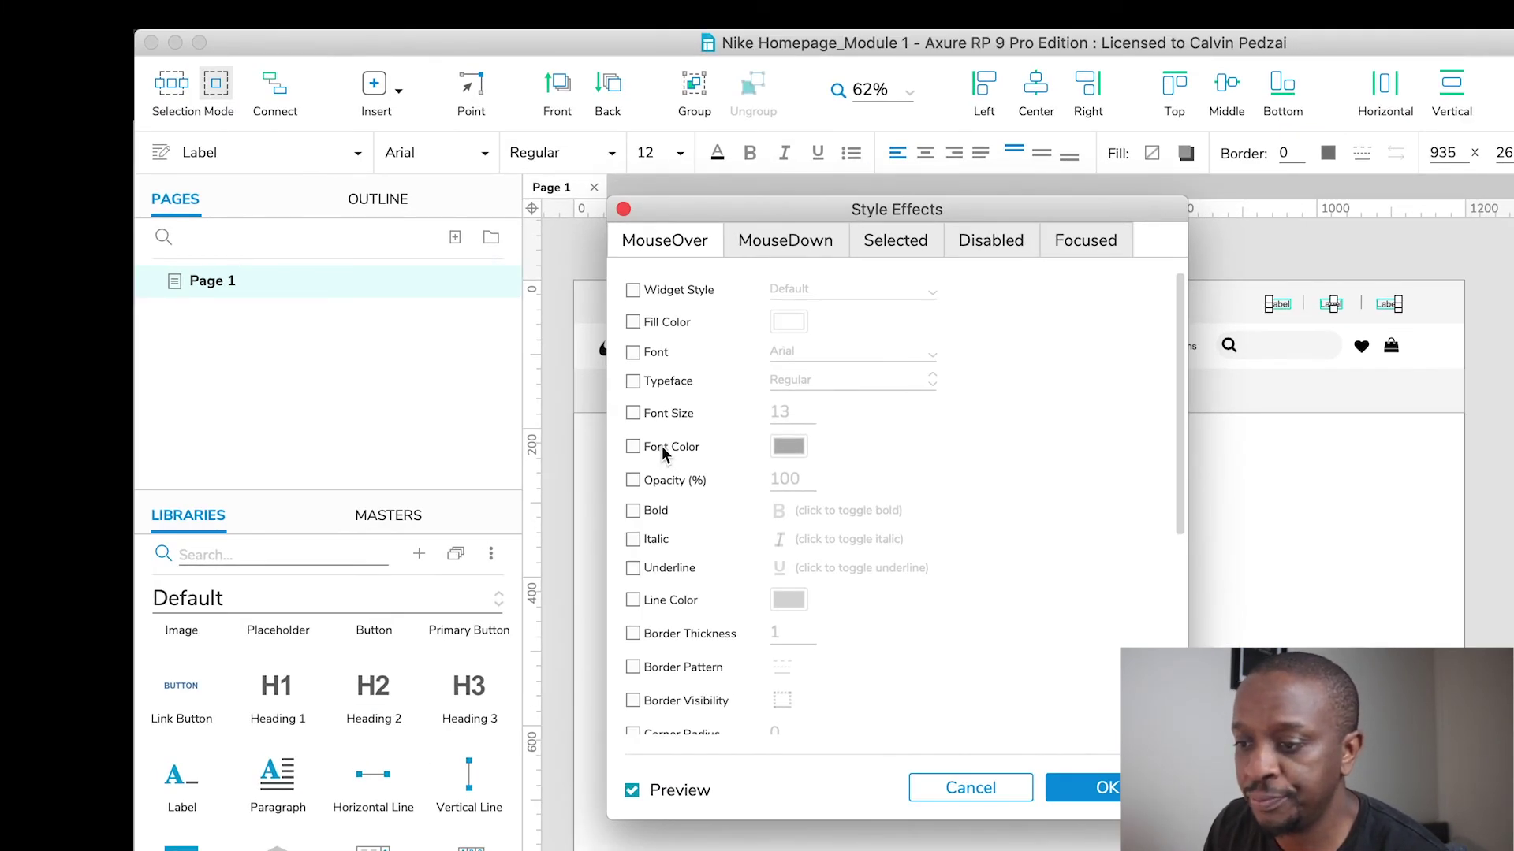
# Step: Give the labels a MouseOver font colour of grey #A6A6A6 and confirm
pyautogui.click(633, 447)
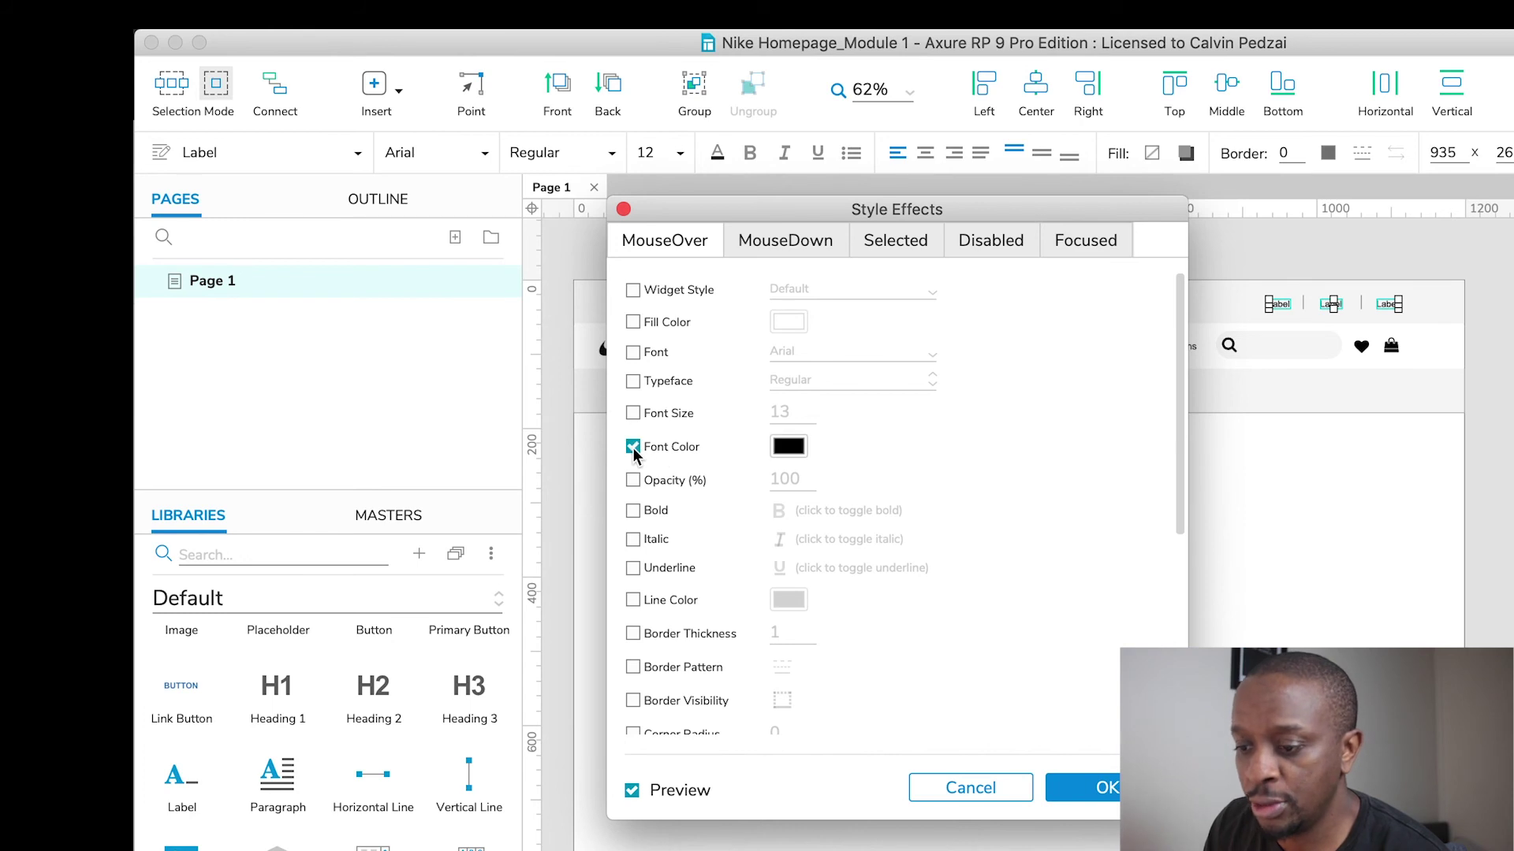
pyautogui.click(788, 449)
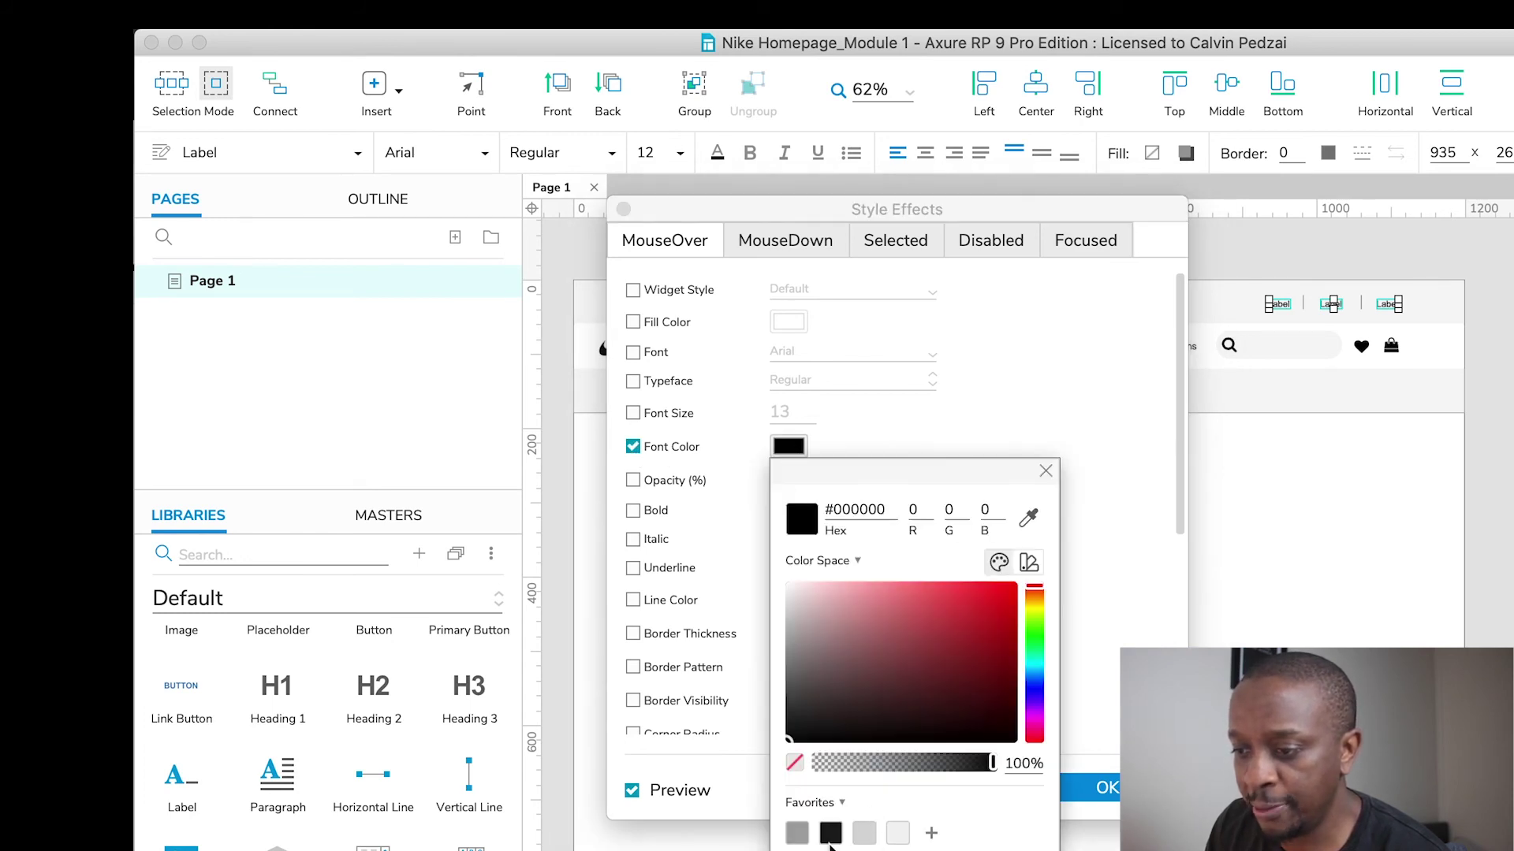
pyautogui.click(797, 834)
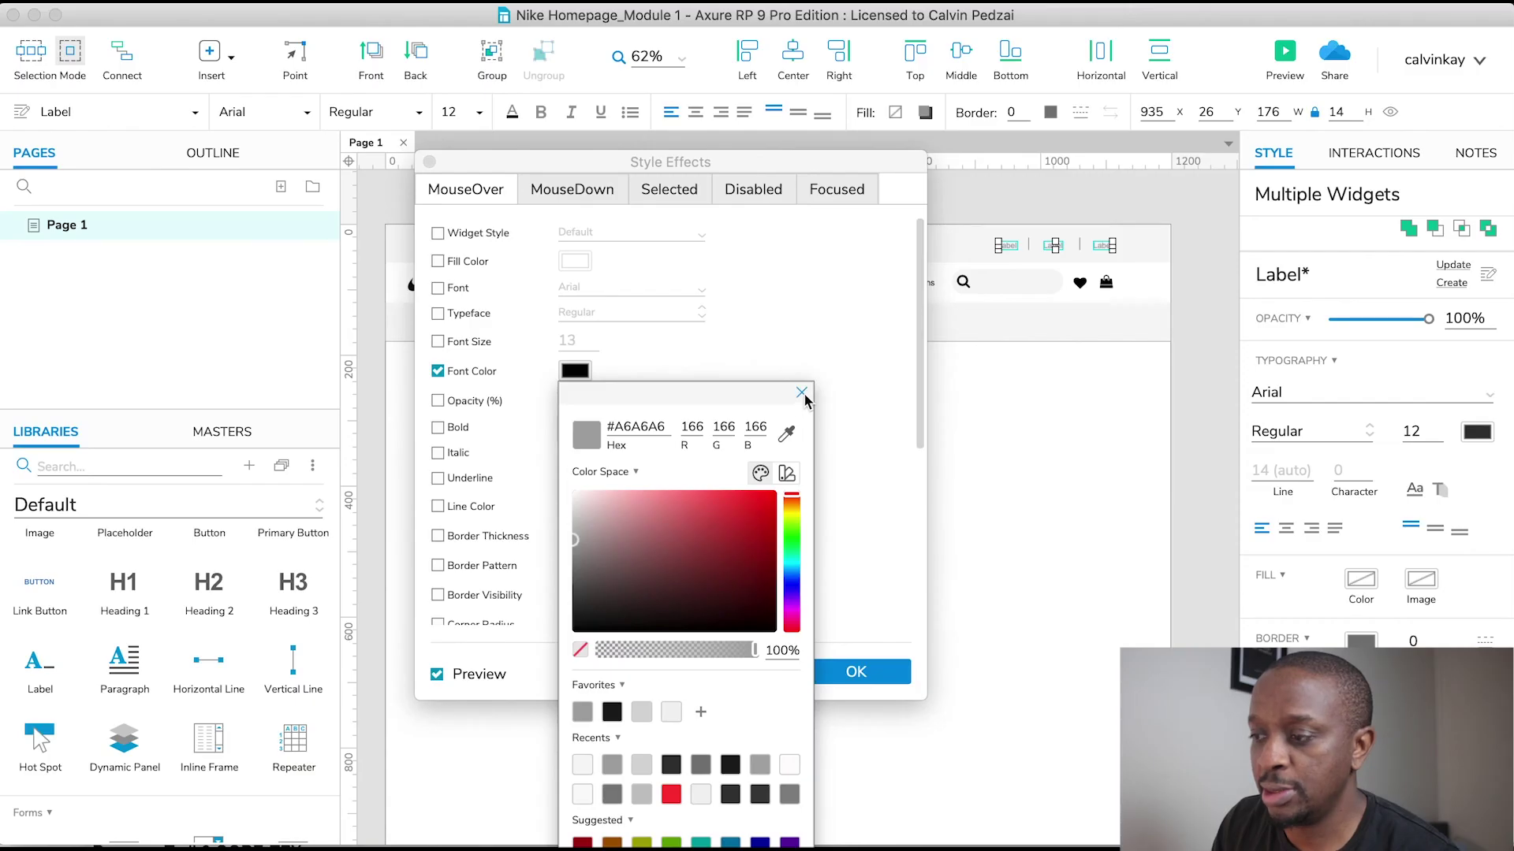
pyautogui.click(802, 394)
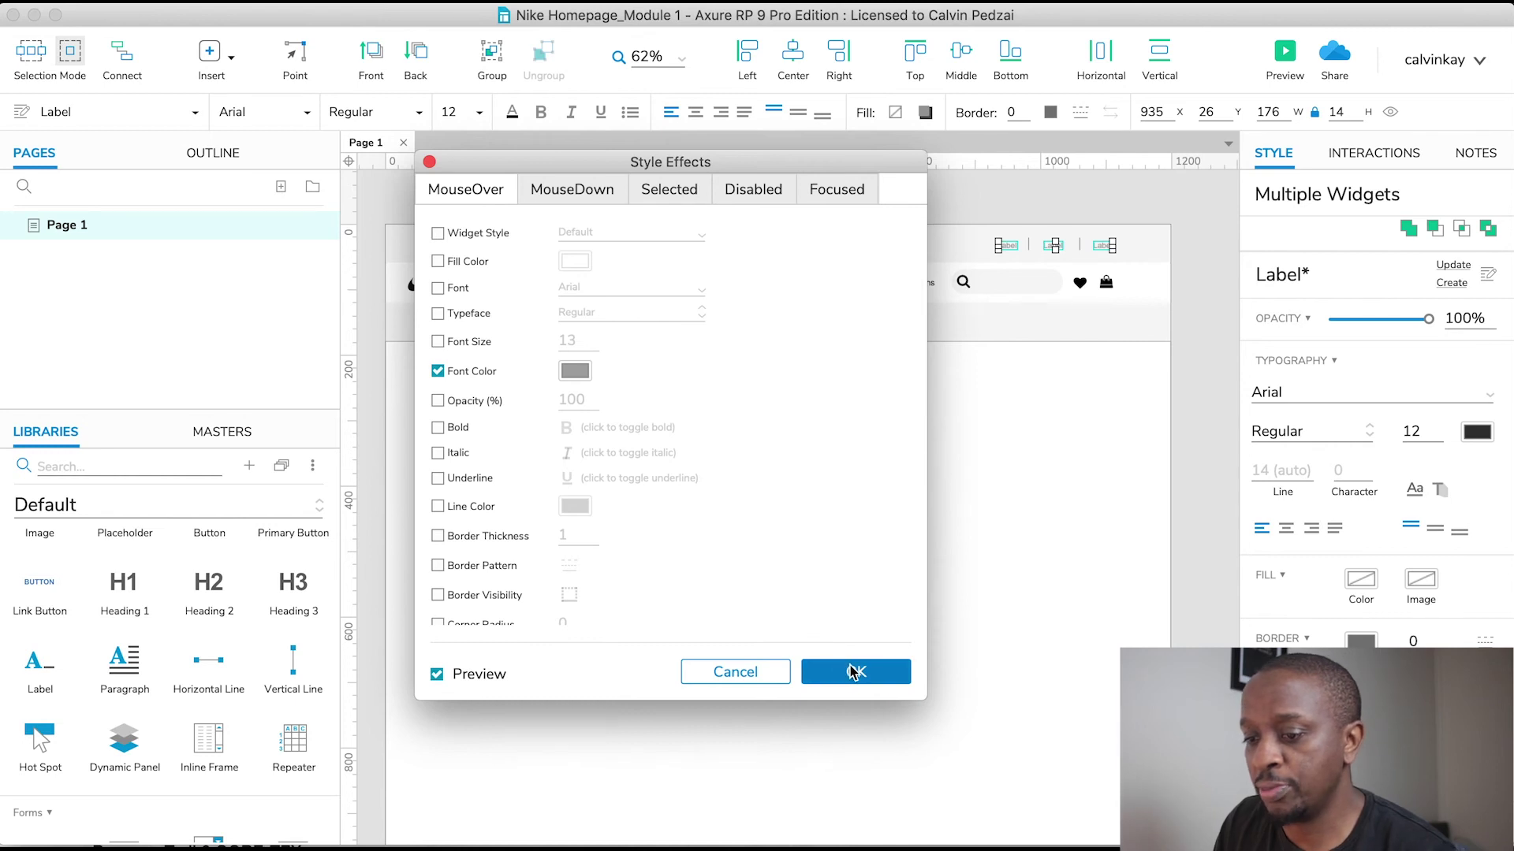
pyautogui.click(437, 675)
pyautogui.click(436, 675)
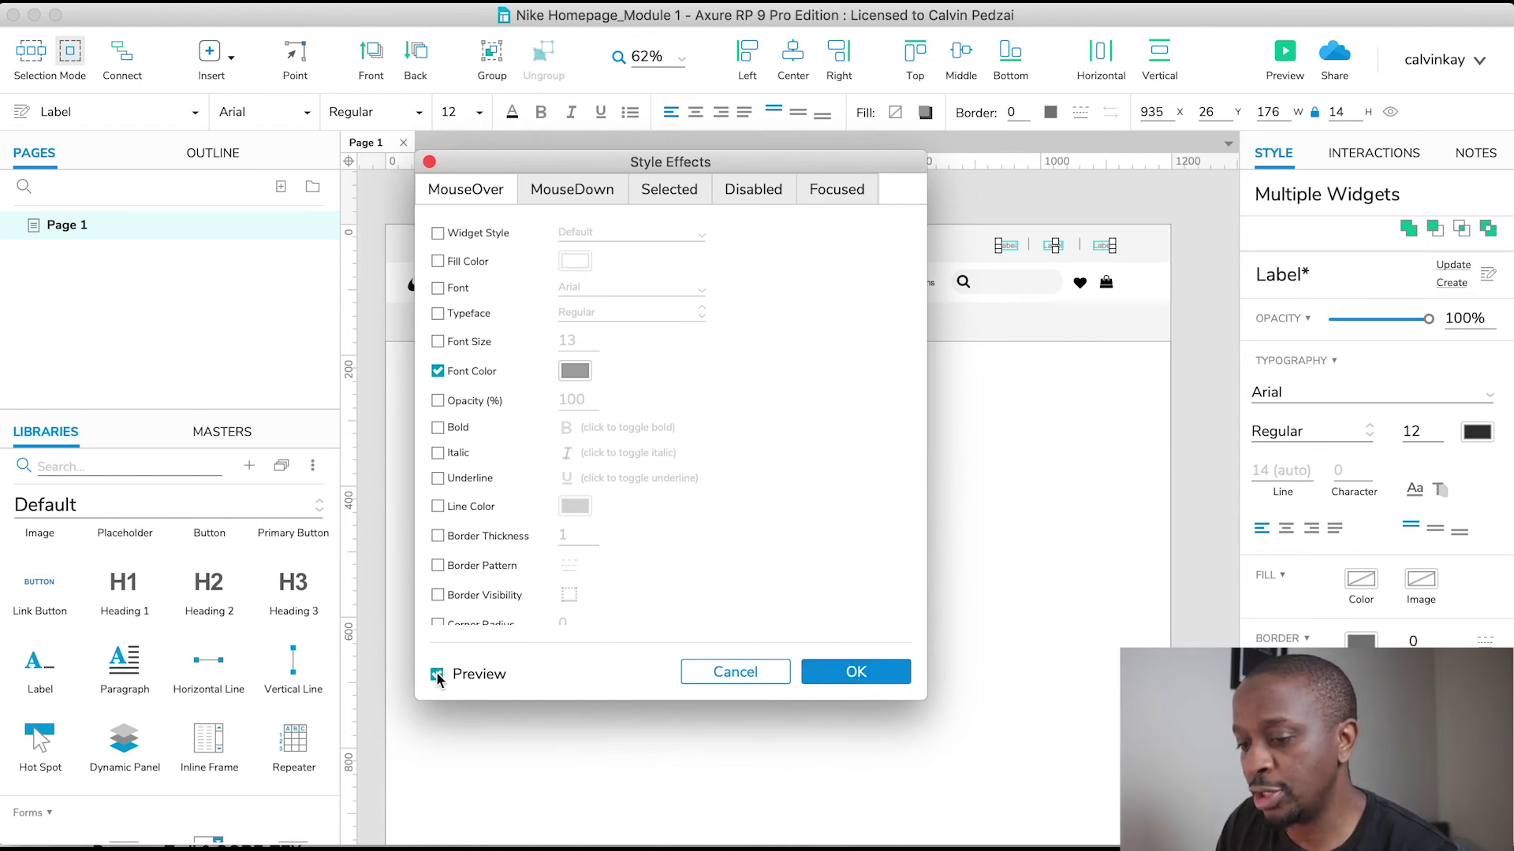
pyautogui.click(437, 675)
pyautogui.click(437, 675)
pyautogui.click(436, 675)
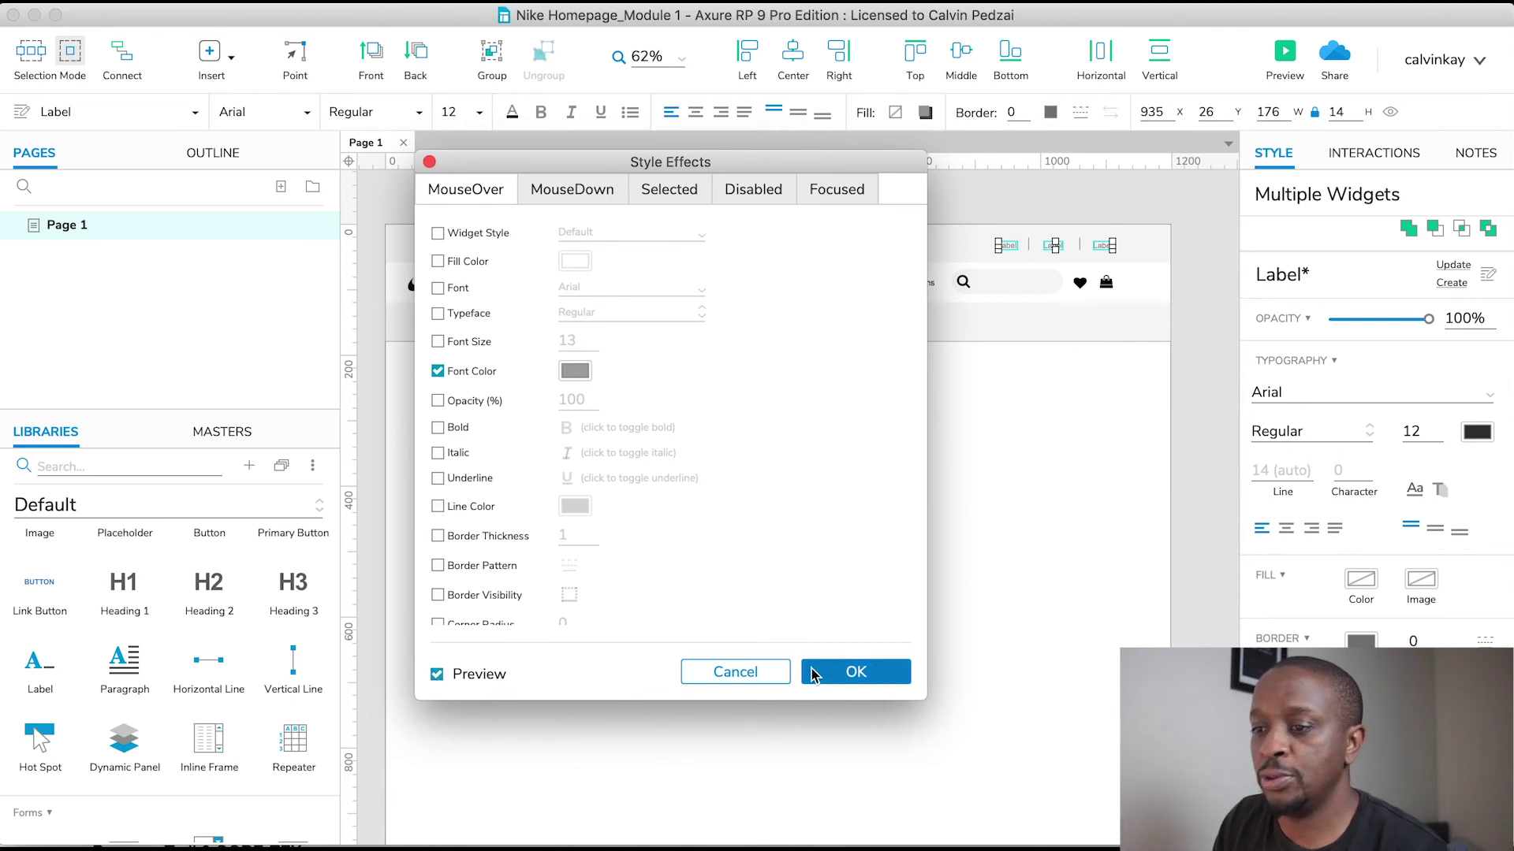
pyautogui.click(843, 671)
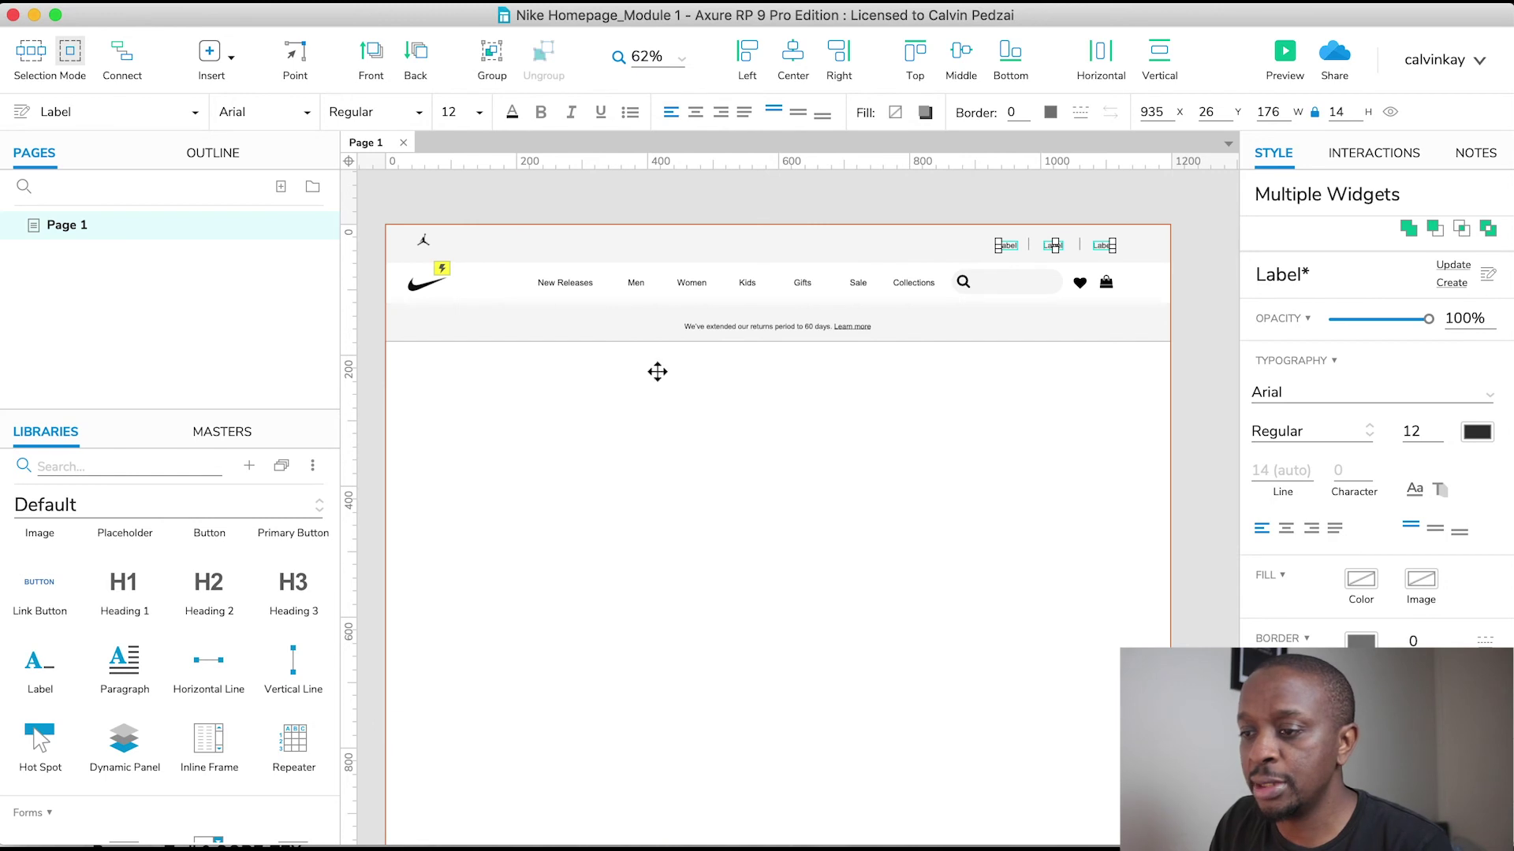
pyautogui.click(574, 281)
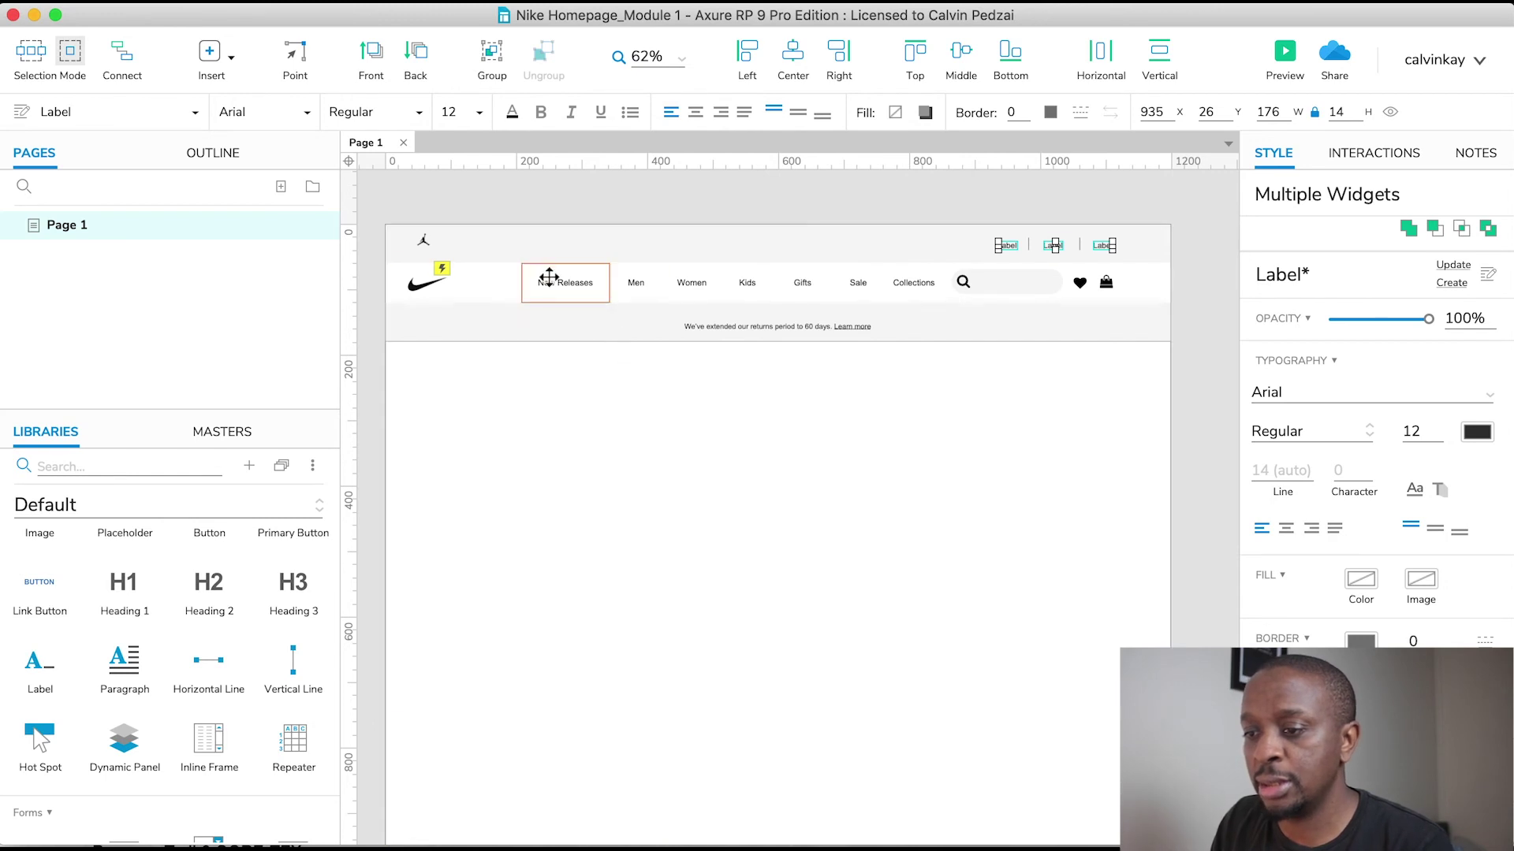
# Step: Add Men, Women, Kids, Gifts, Sale and Collections to the New Releases selection and bring up its context menu
pyautogui.keyDown('shift'); pyautogui.click(642, 282); pyautogui.keyUp('shift')
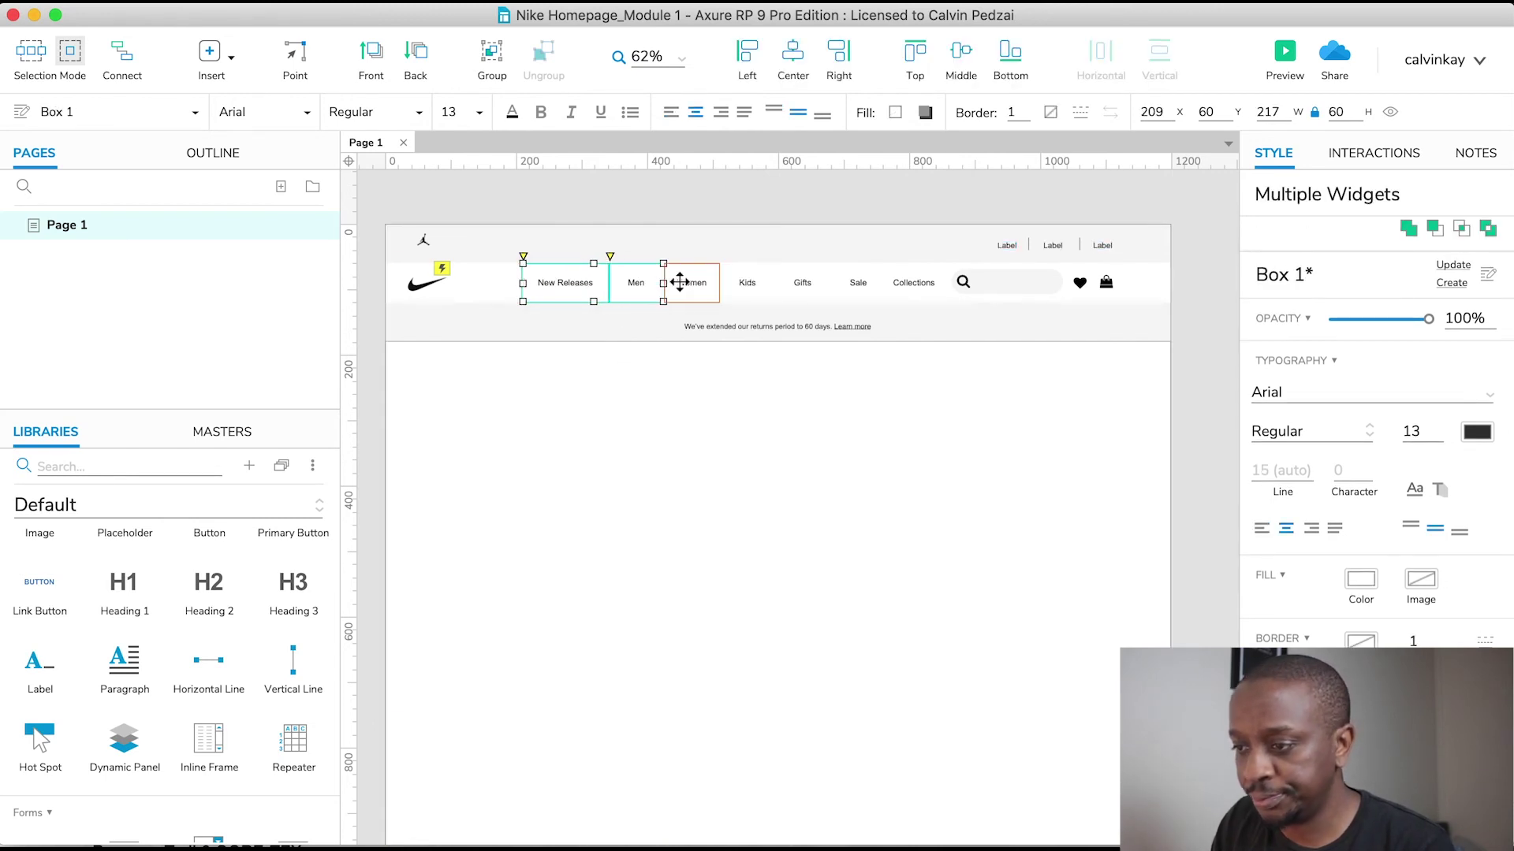
pyautogui.keyDown('shift'); pyautogui.click(689, 280); pyautogui.keyUp('shift')
pyautogui.keyDown('shift'); pyautogui.click(736, 278); pyautogui.keyUp('shift')
pyautogui.keyDown('shift'); pyautogui.click(798, 277); pyautogui.keyUp('shift')
pyautogui.keyDown('shift'); pyautogui.click(860, 282); pyautogui.keyUp('shift')
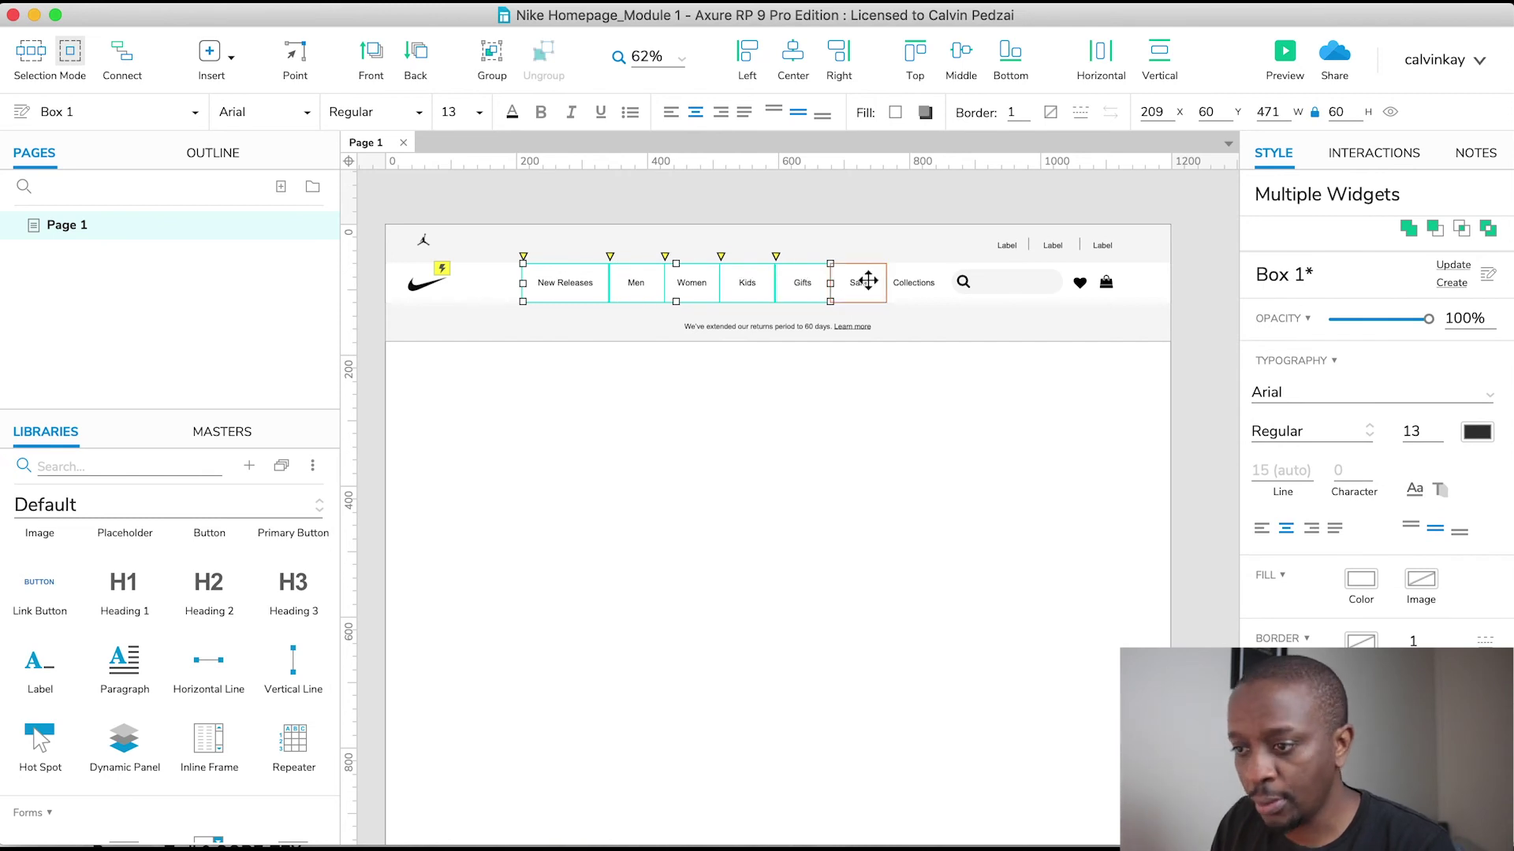
pyautogui.keyDown('shift'); pyautogui.click(916, 282); pyautogui.keyUp('shift')
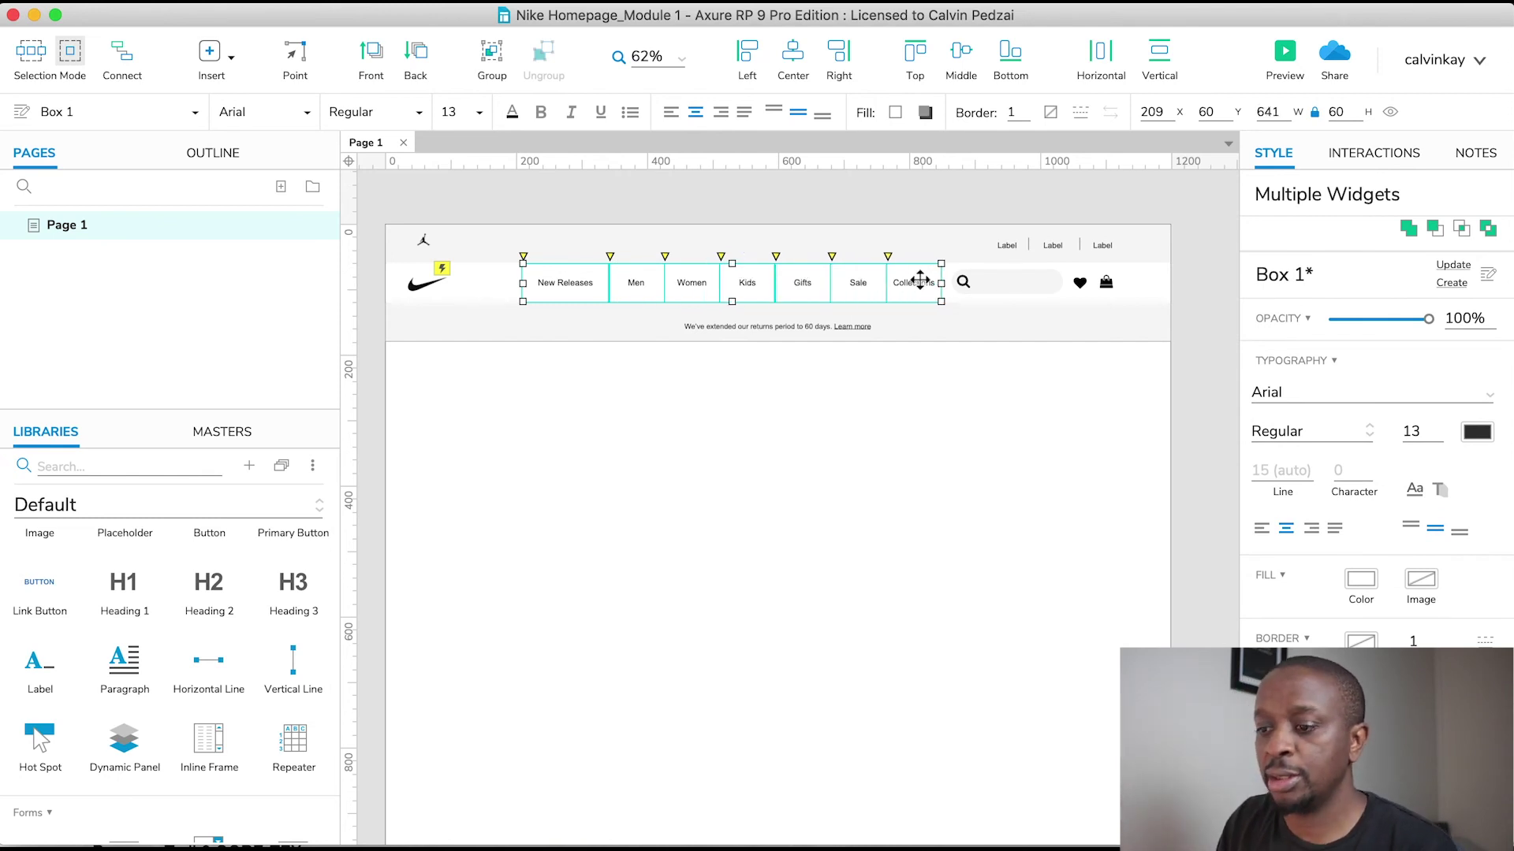
pyautogui.rightClick(628, 276)
# Step: In the MouseOver style effects, show only the bottom border at thickness 4
pyautogui.click(697, 561)
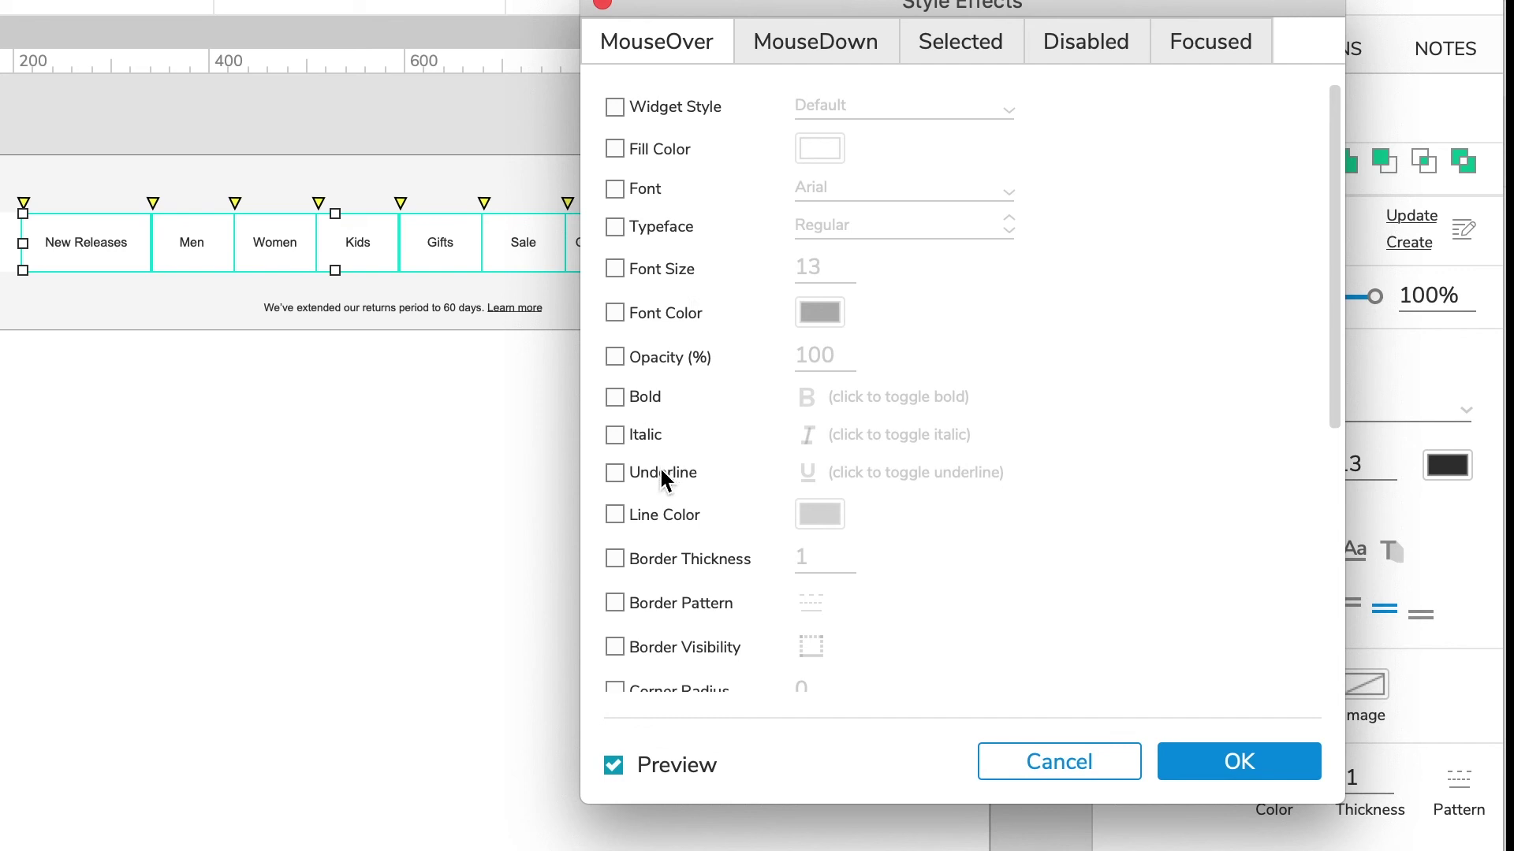
pyautogui.scroll(-3, 652, 514)
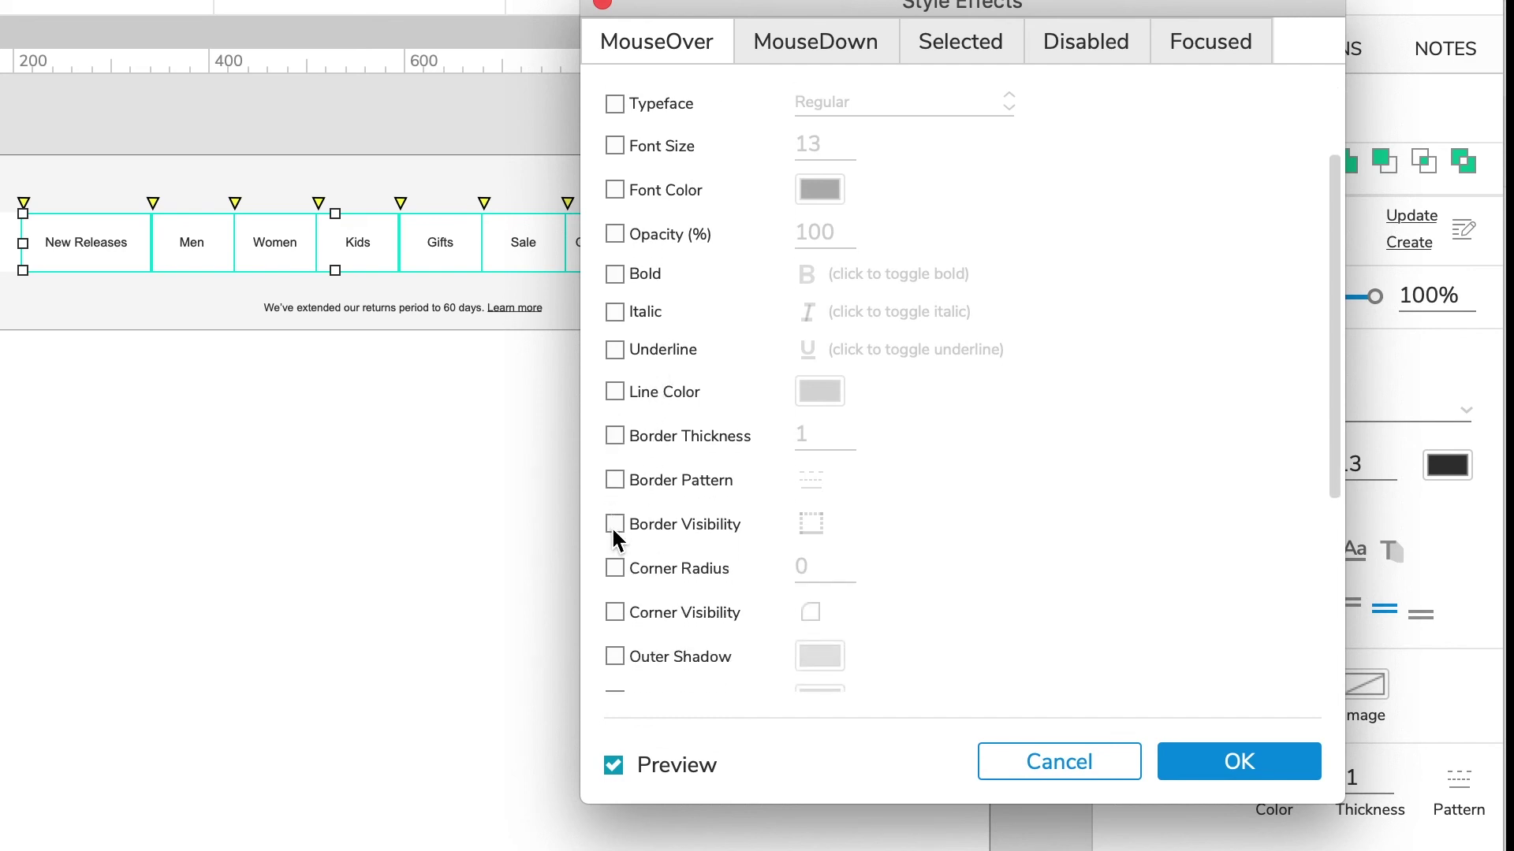
pyautogui.click(613, 522)
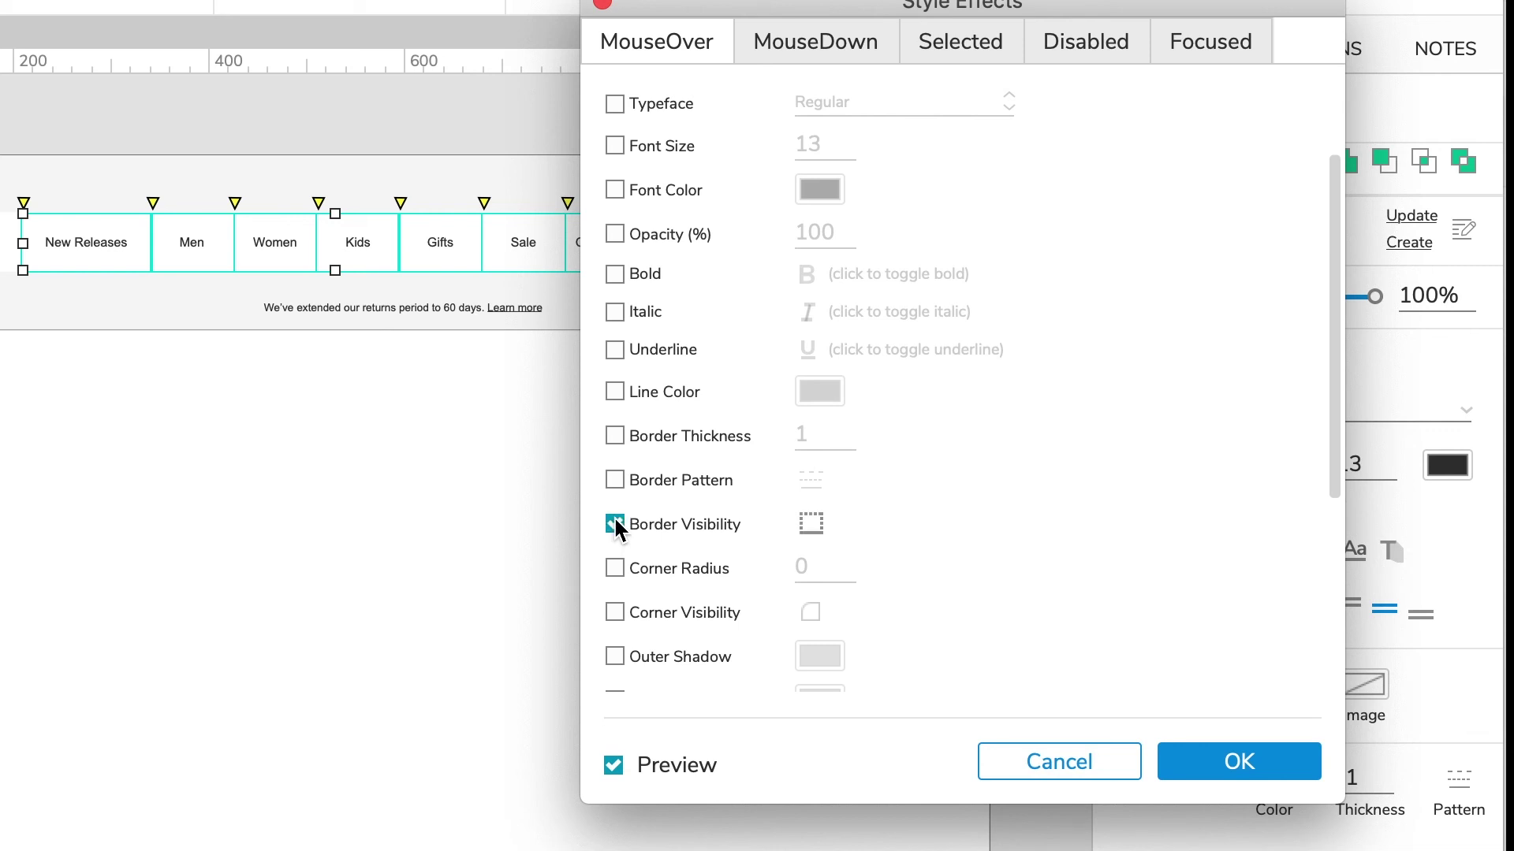
pyautogui.click(812, 524)
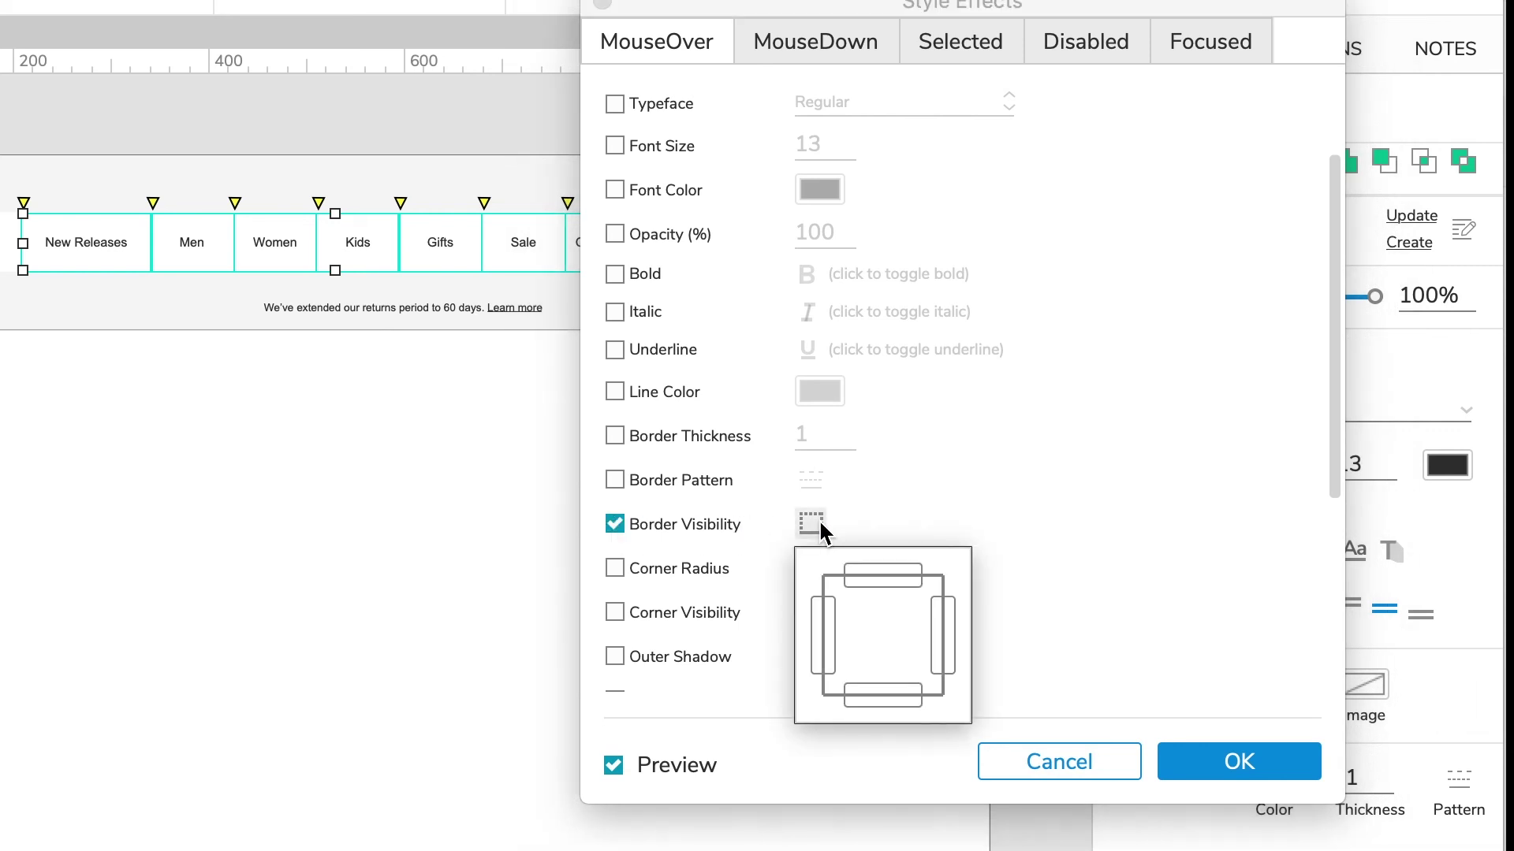
pyautogui.click(827, 619)
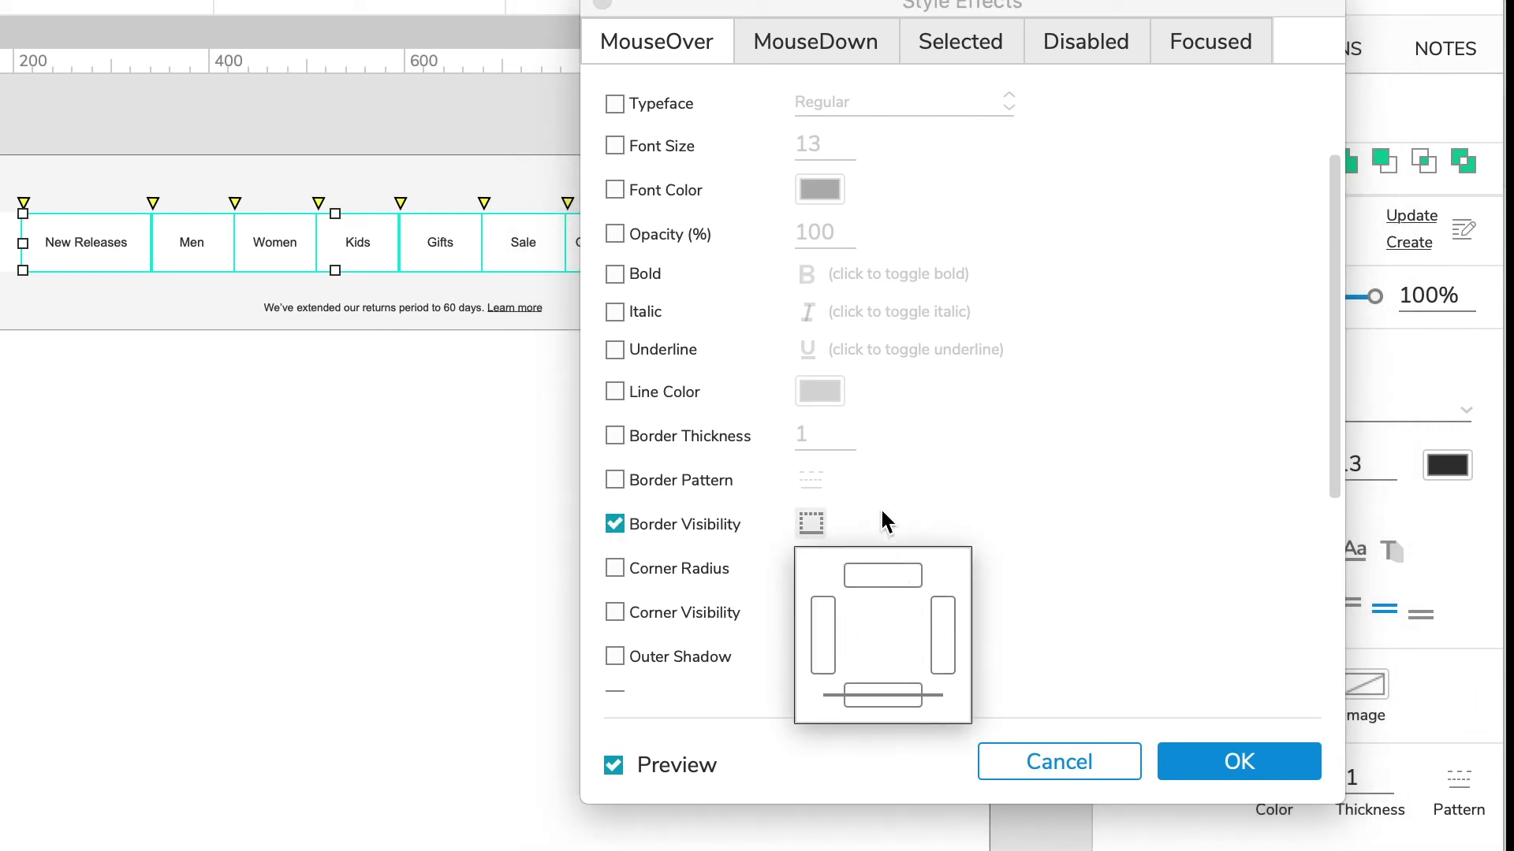
pyautogui.click(614, 436)
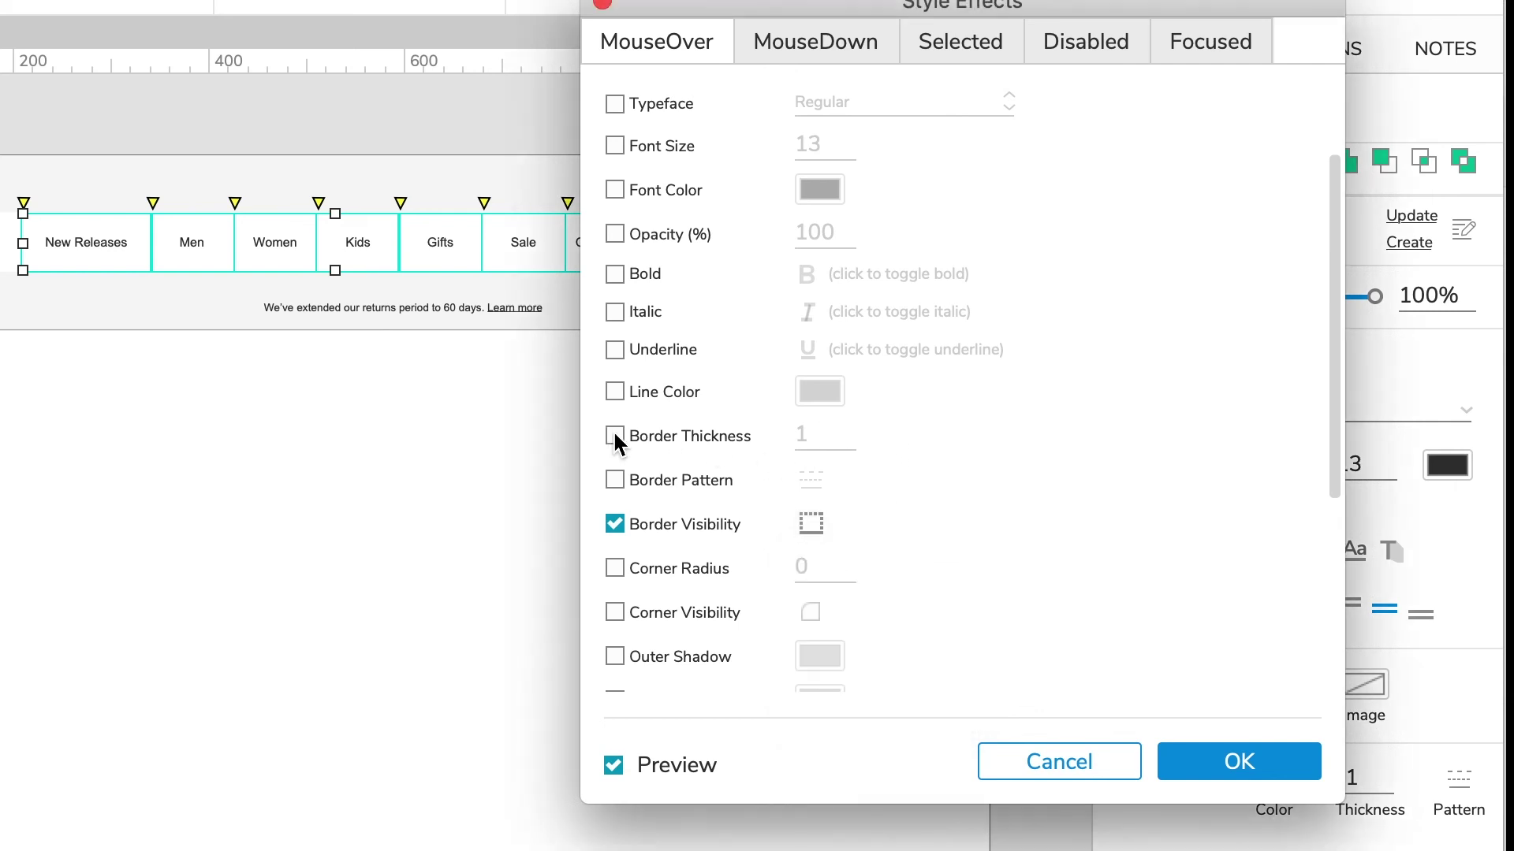
pyautogui.click(614, 436)
pyautogui.write('4')
# Step: Make the hover border colour near-black #1B1B1B and confirm the effect
pyautogui.click(614, 393)
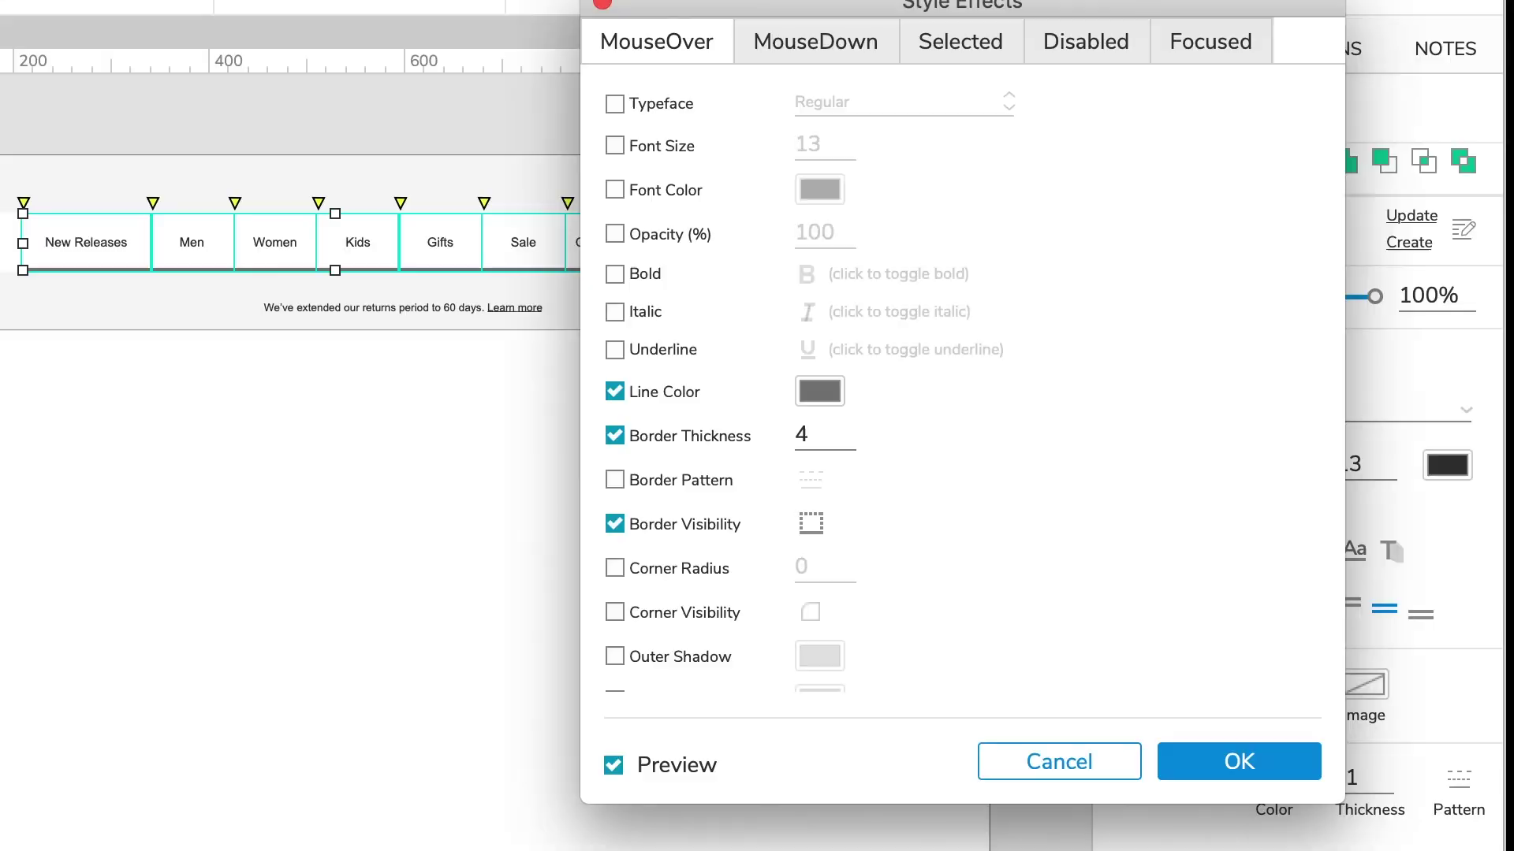
pyautogui.click(819, 391)
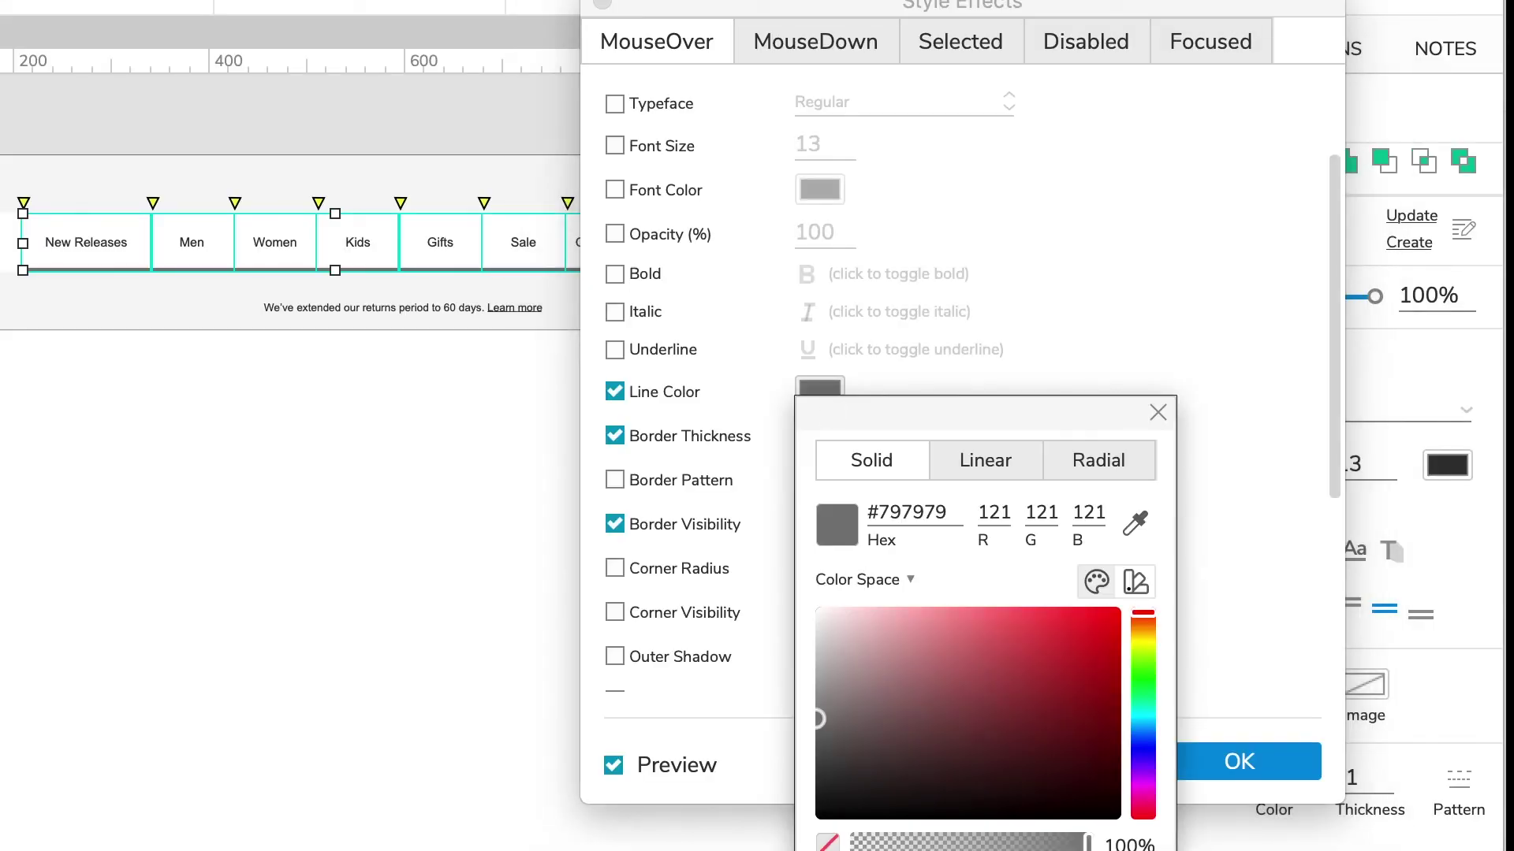
pyautogui.click(819, 797)
pyautogui.click(1157, 412)
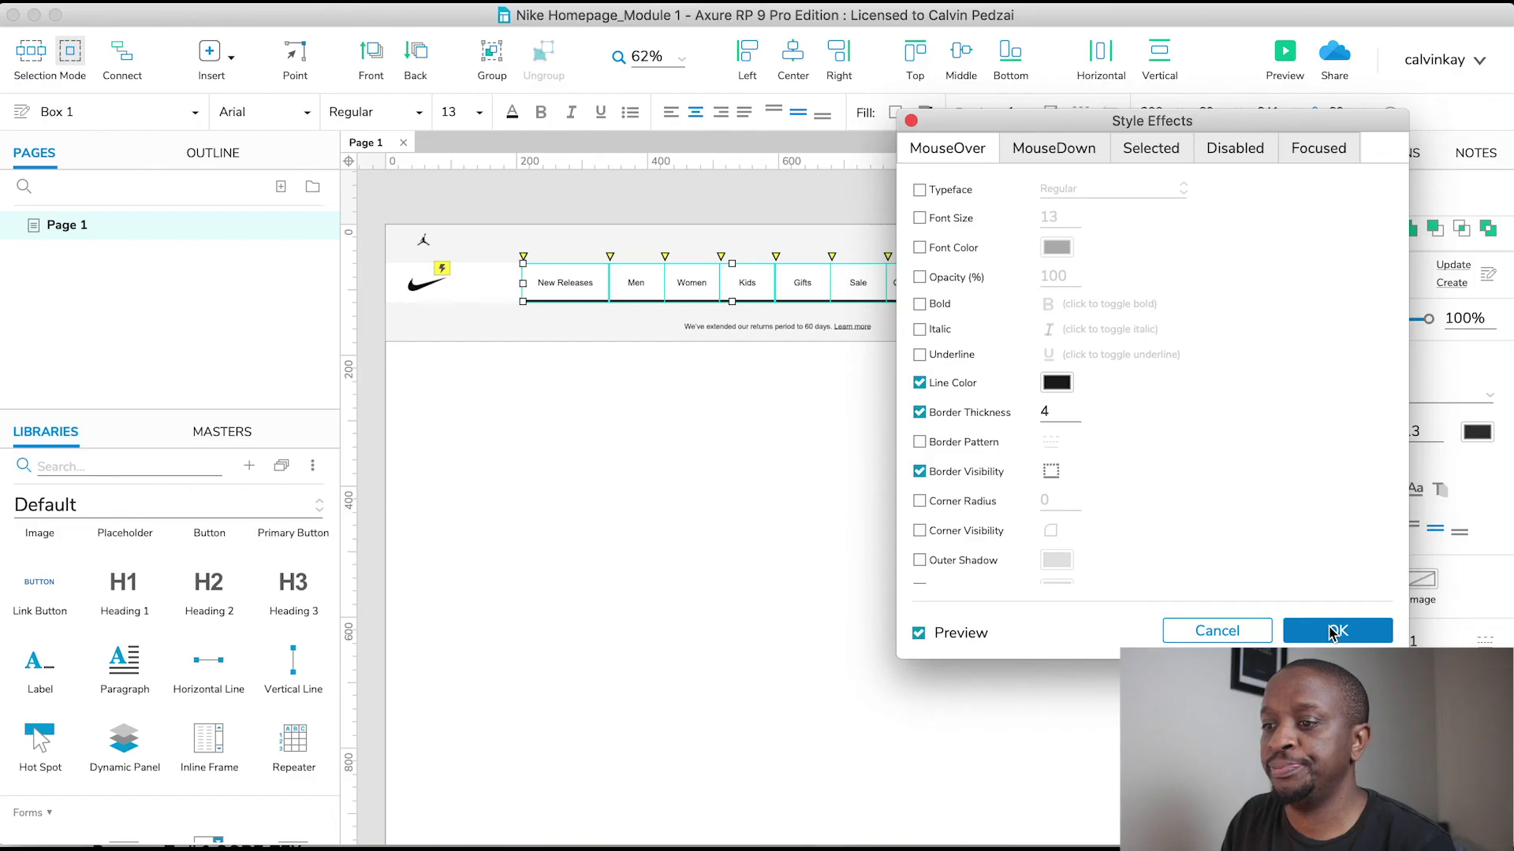
pyautogui.click(1231, 765)
pyautogui.click(1039, 385)
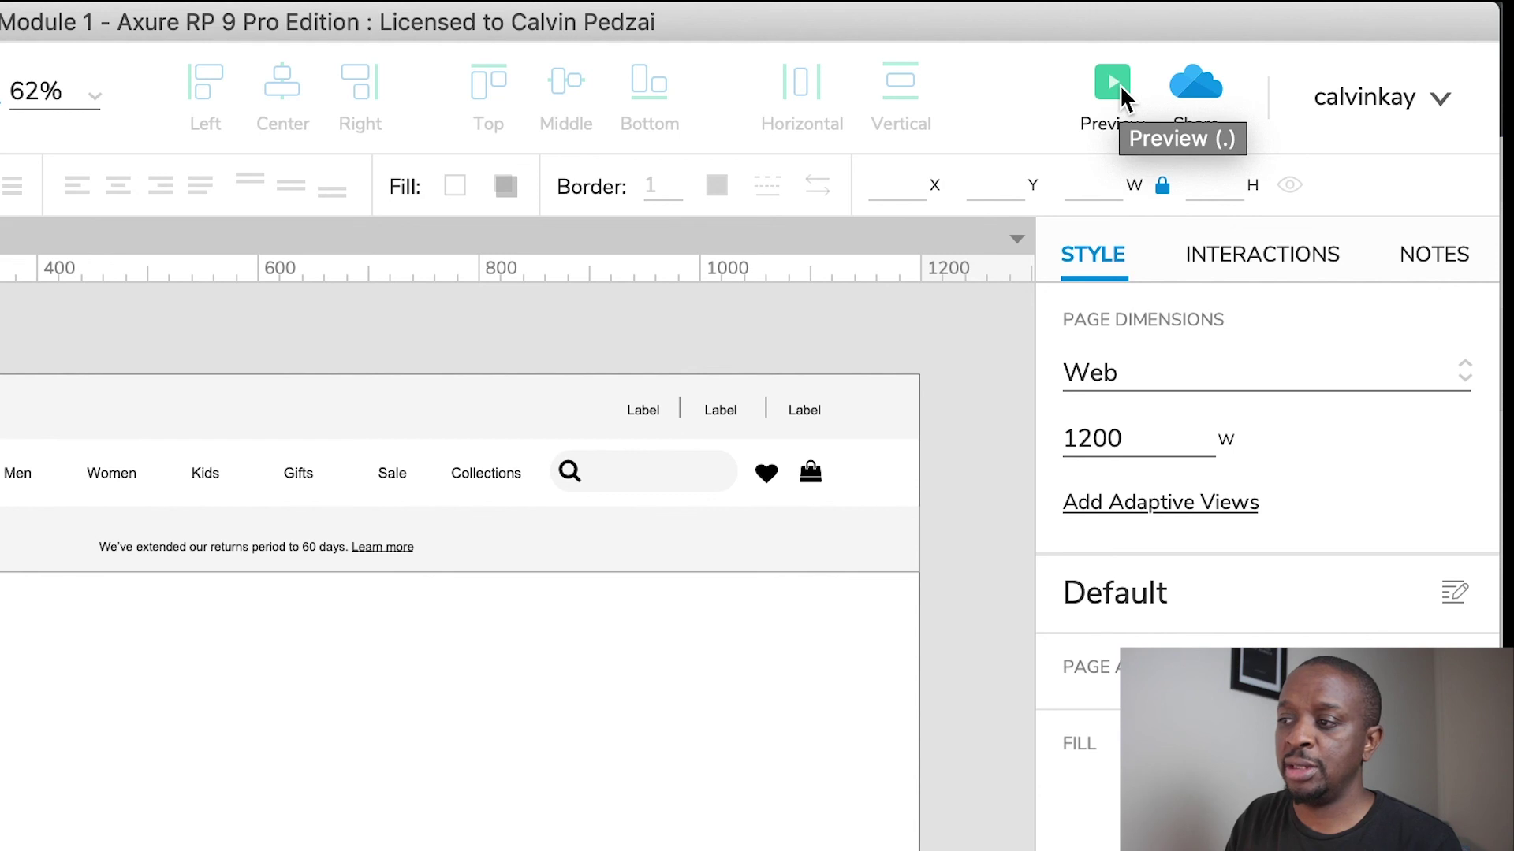
# Step: Preview the header in Chrome, test the hover underlines and type 'sj' in search, then return to Axure
pyautogui.click(1121, 88)
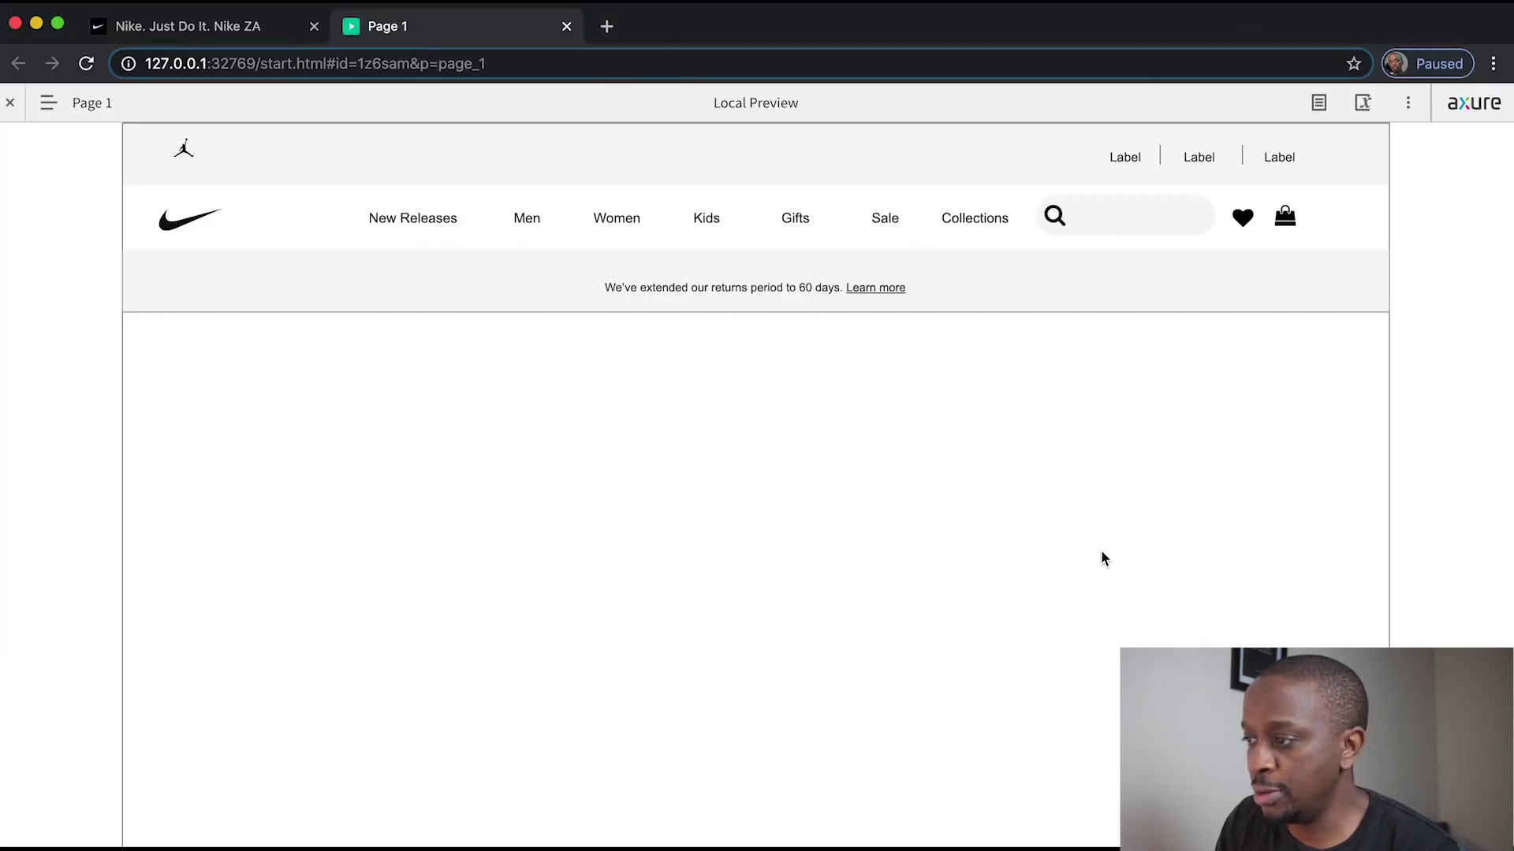
pyautogui.scroll(-5, 1101, 552)
pyautogui.scroll(5, 1101, 552)
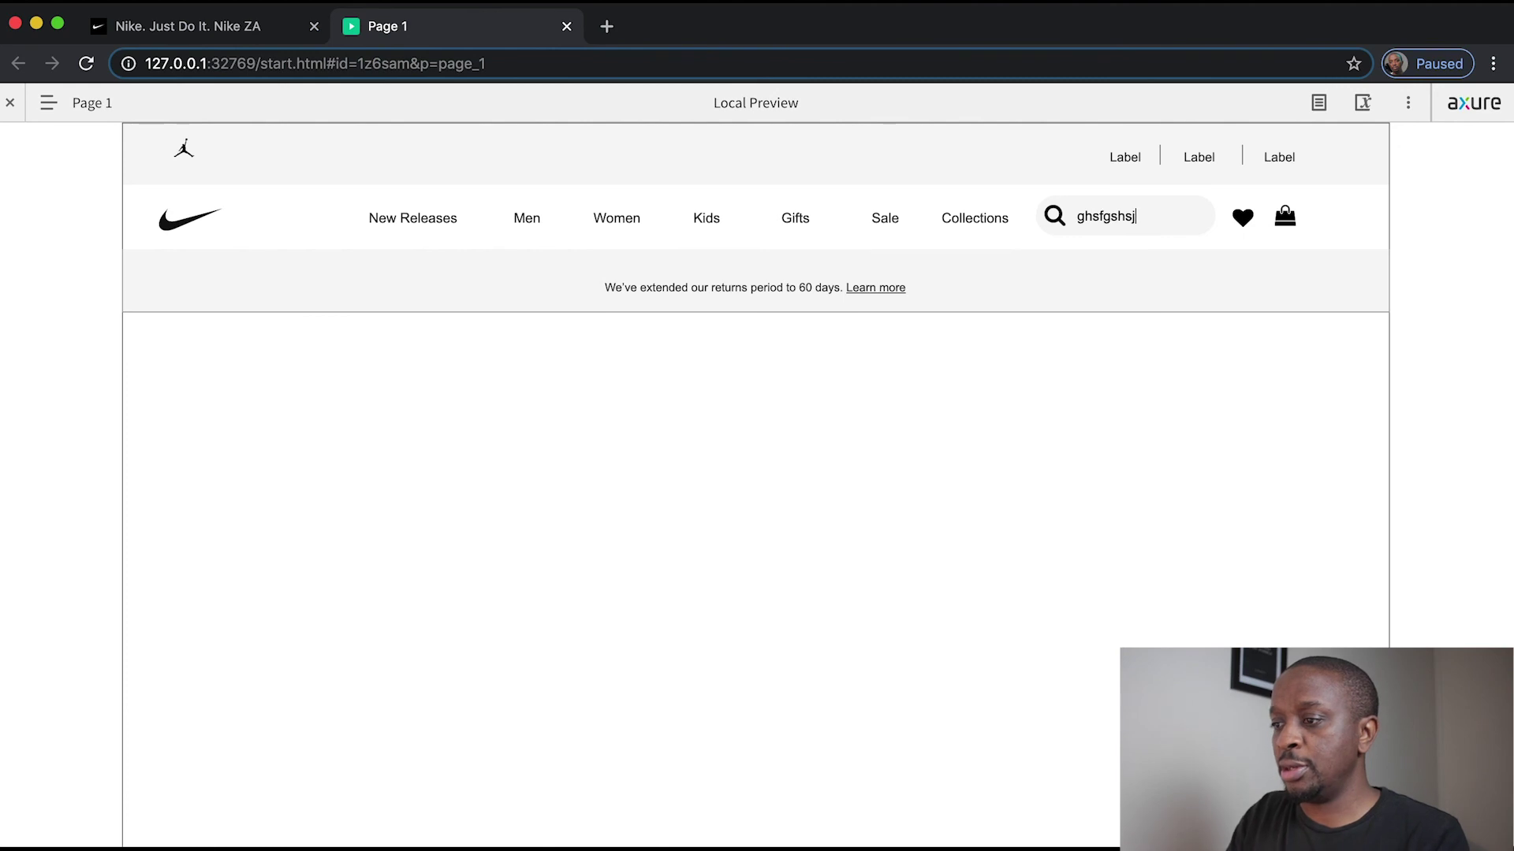
pyautogui.write('sj')
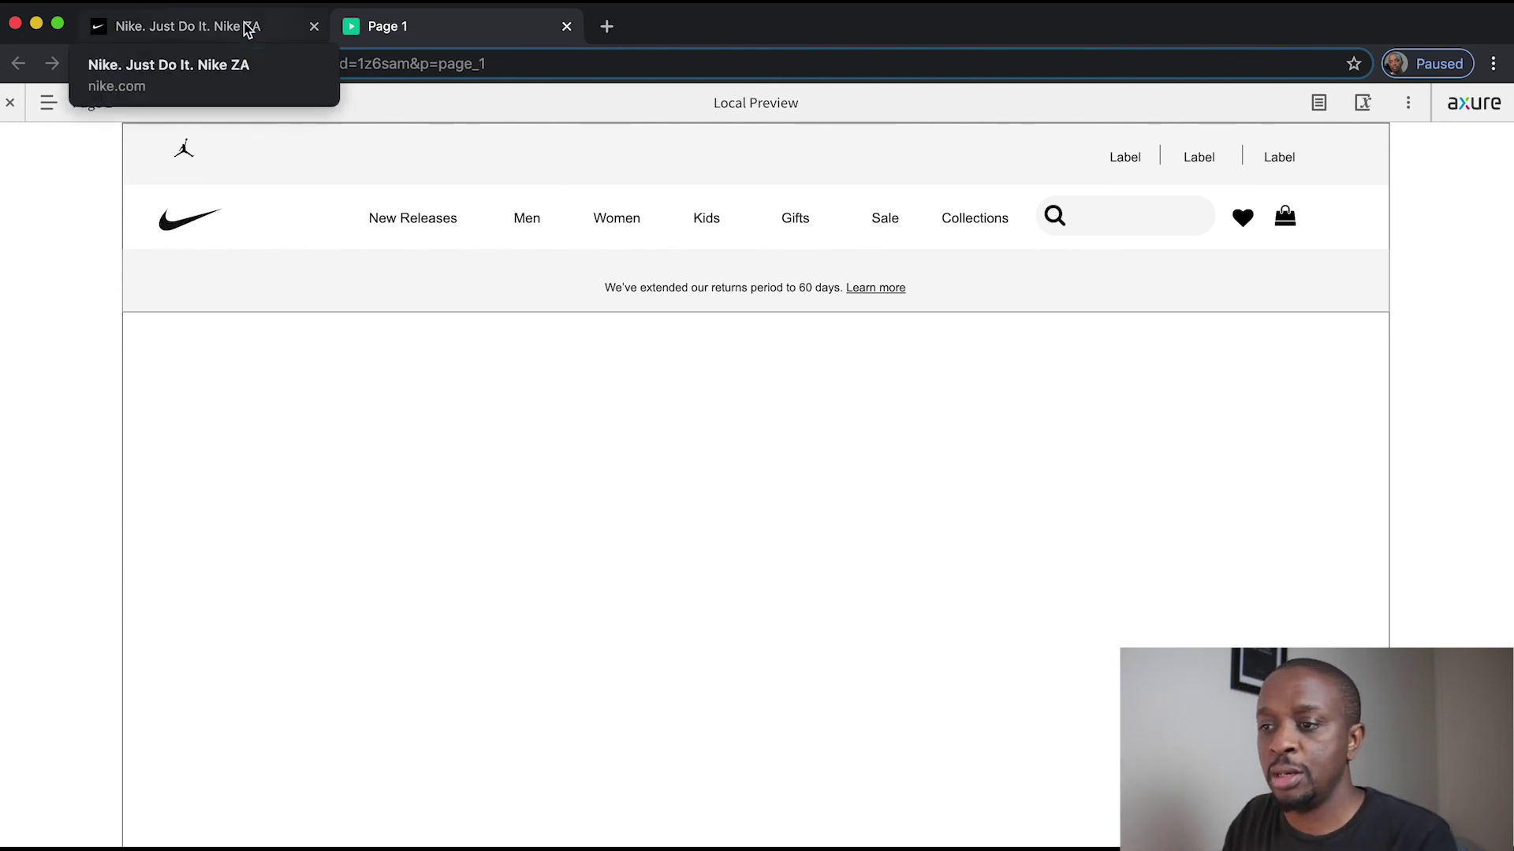
pyautogui.press('super+Tab')
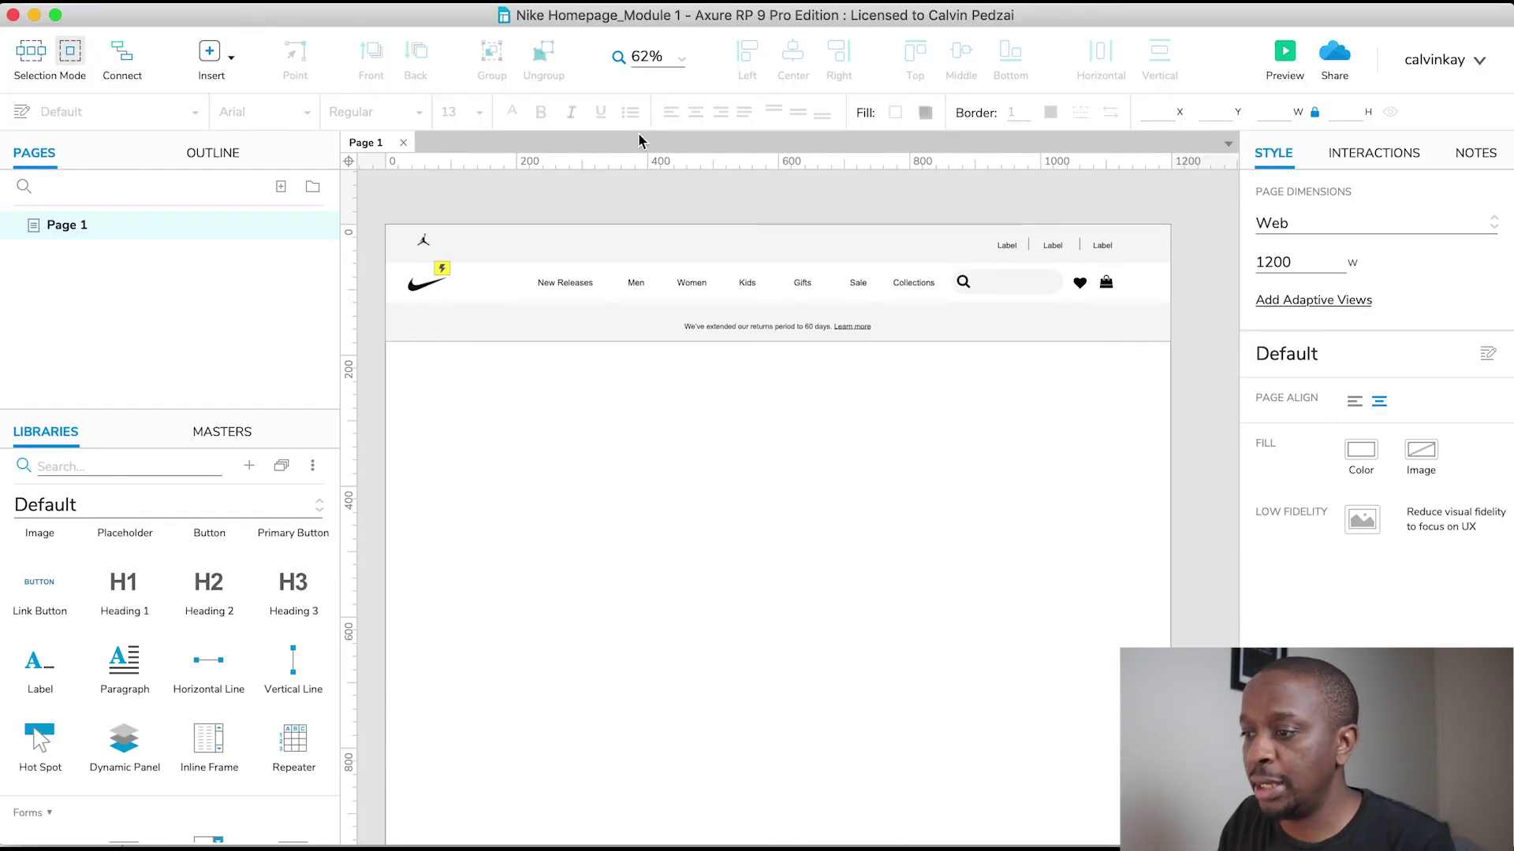
# Step: Rename the first top-bar label to 'Help'
pyautogui.click(1009, 245)
pyautogui.press('super+Tab')
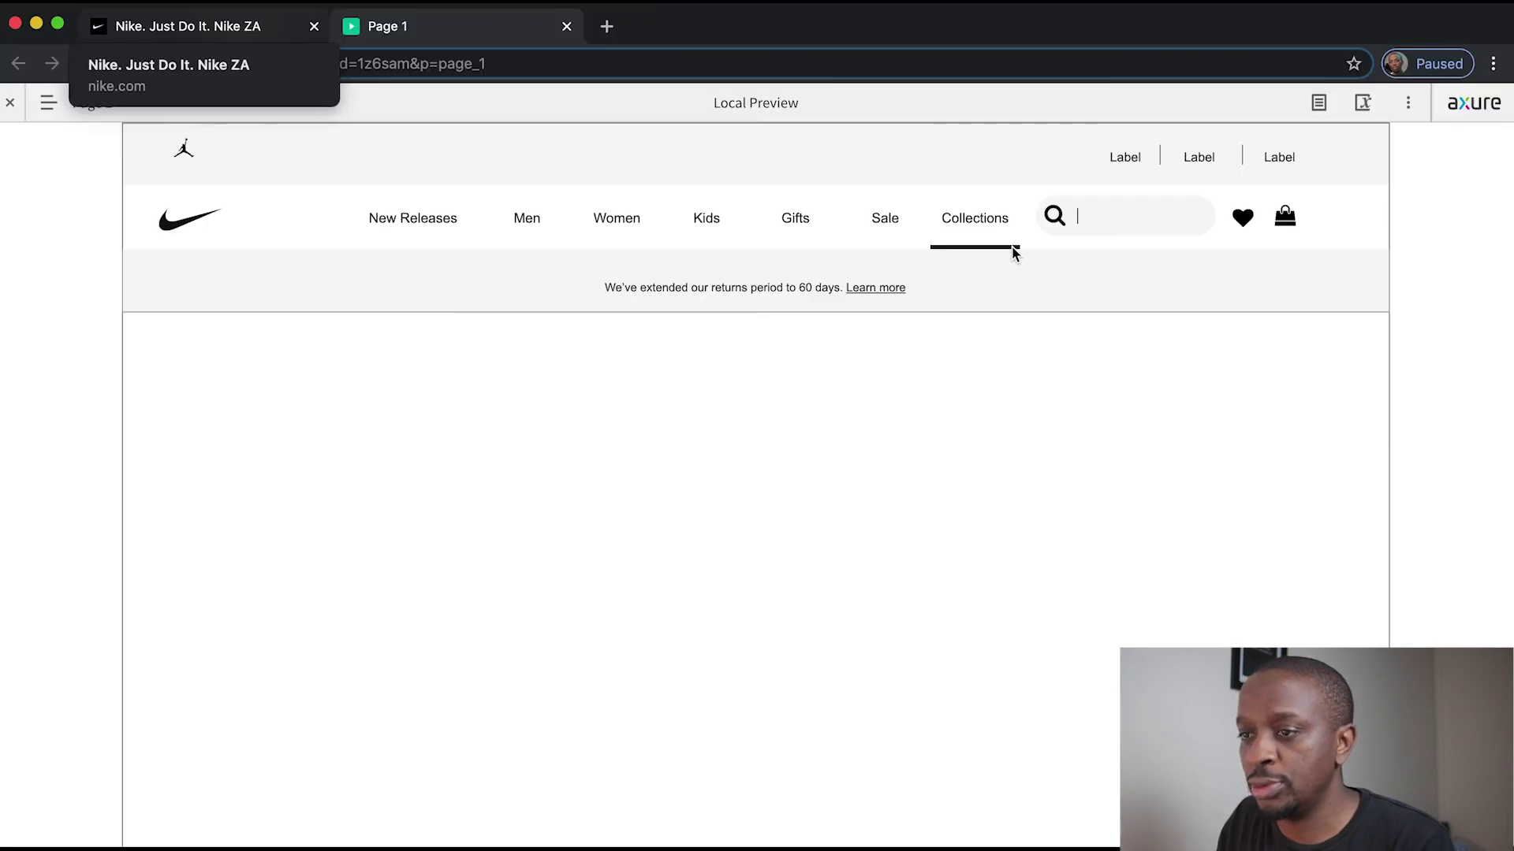
pyautogui.hotkey('ctrl', 'shift', 'Tab')
pyautogui.press('super+Tab')
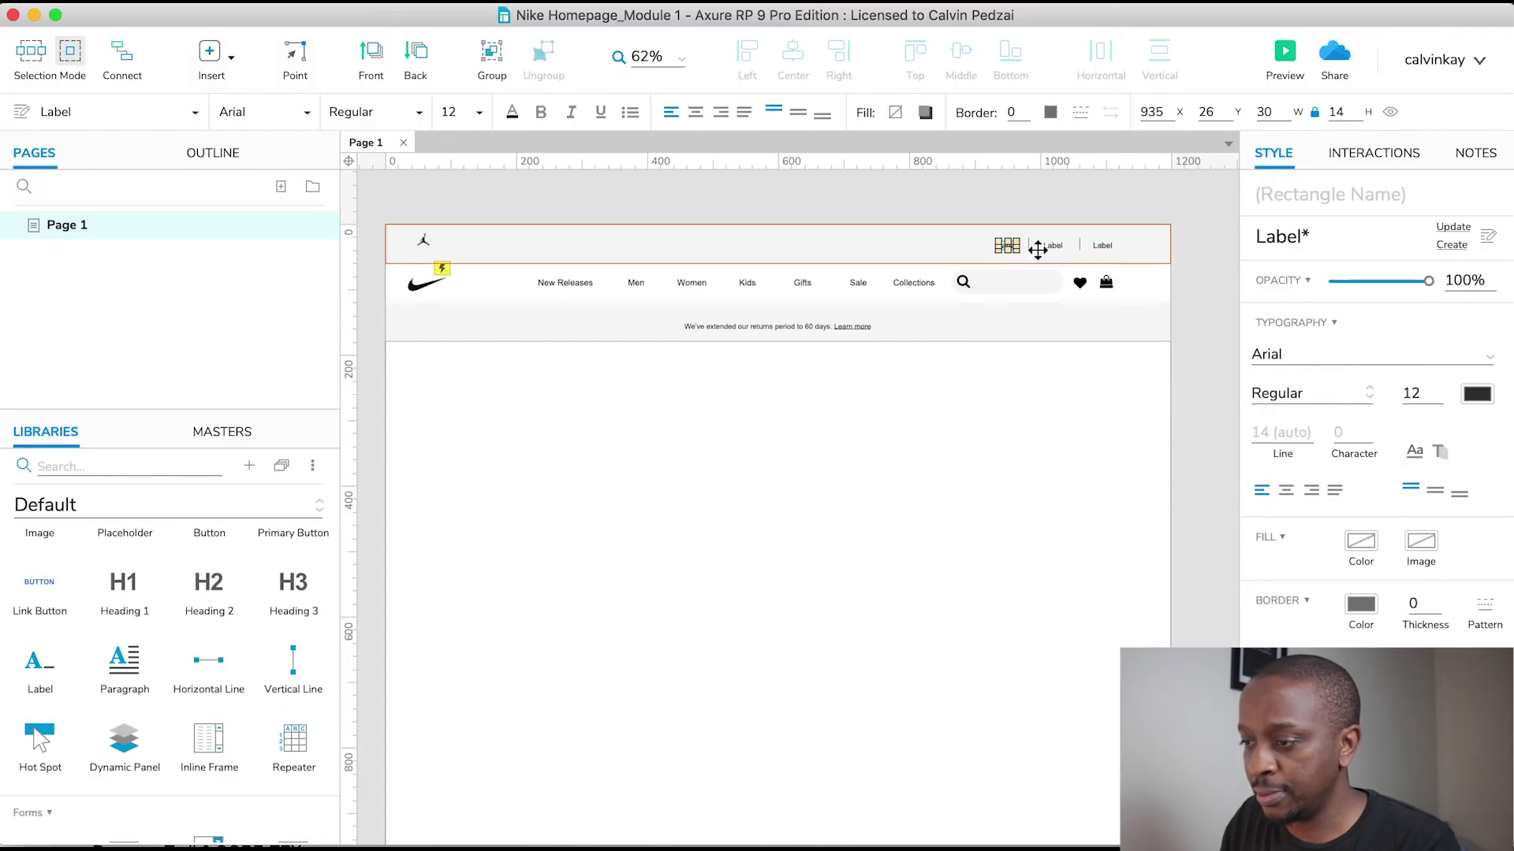
pyautogui.scroll(5, 1033, 252)
pyautogui.press('Return')
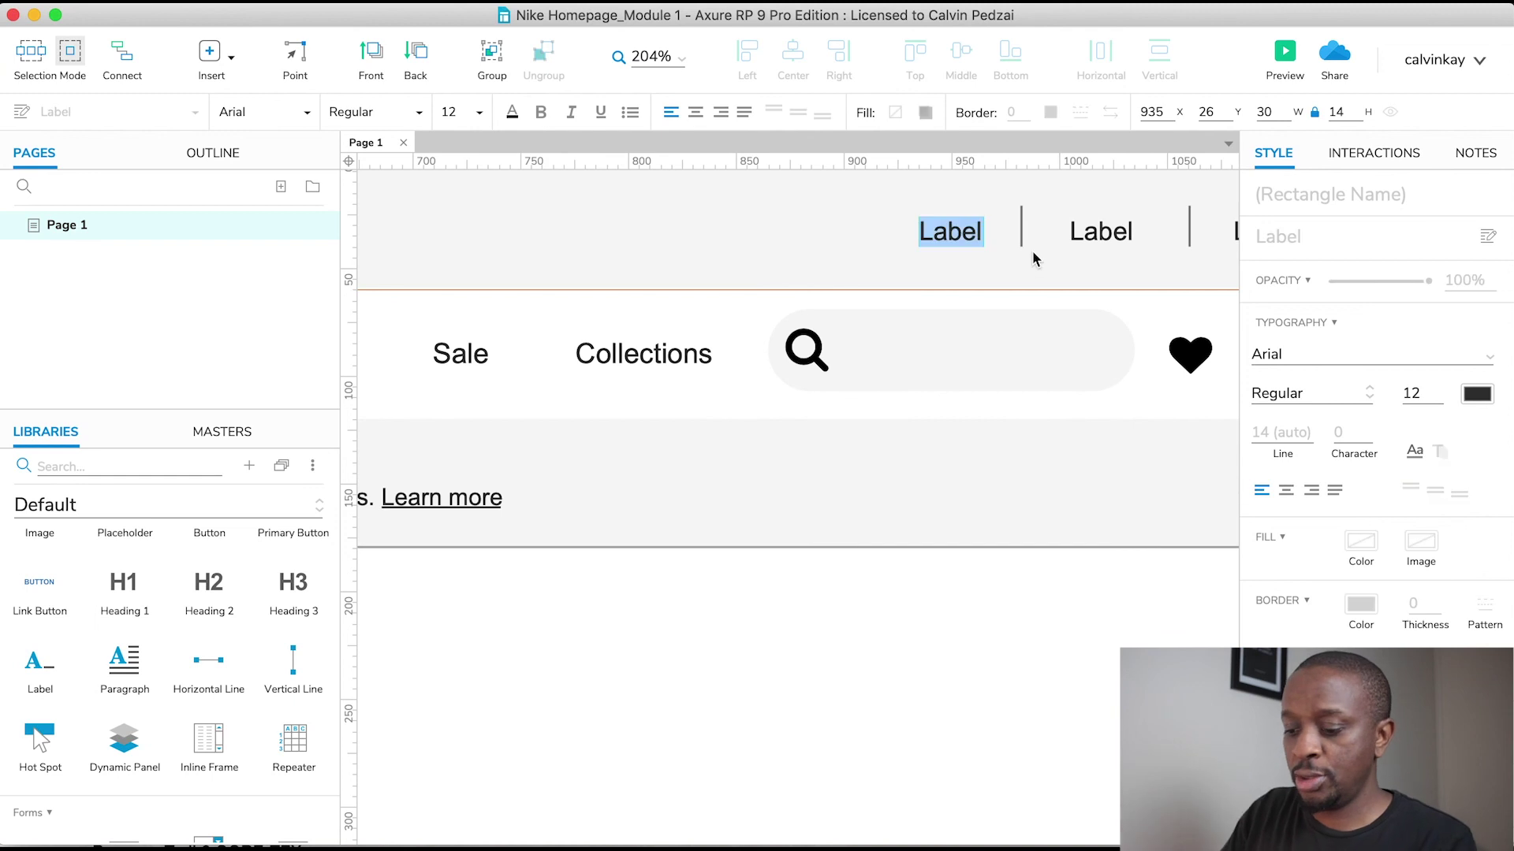
pyautogui.write('Help')
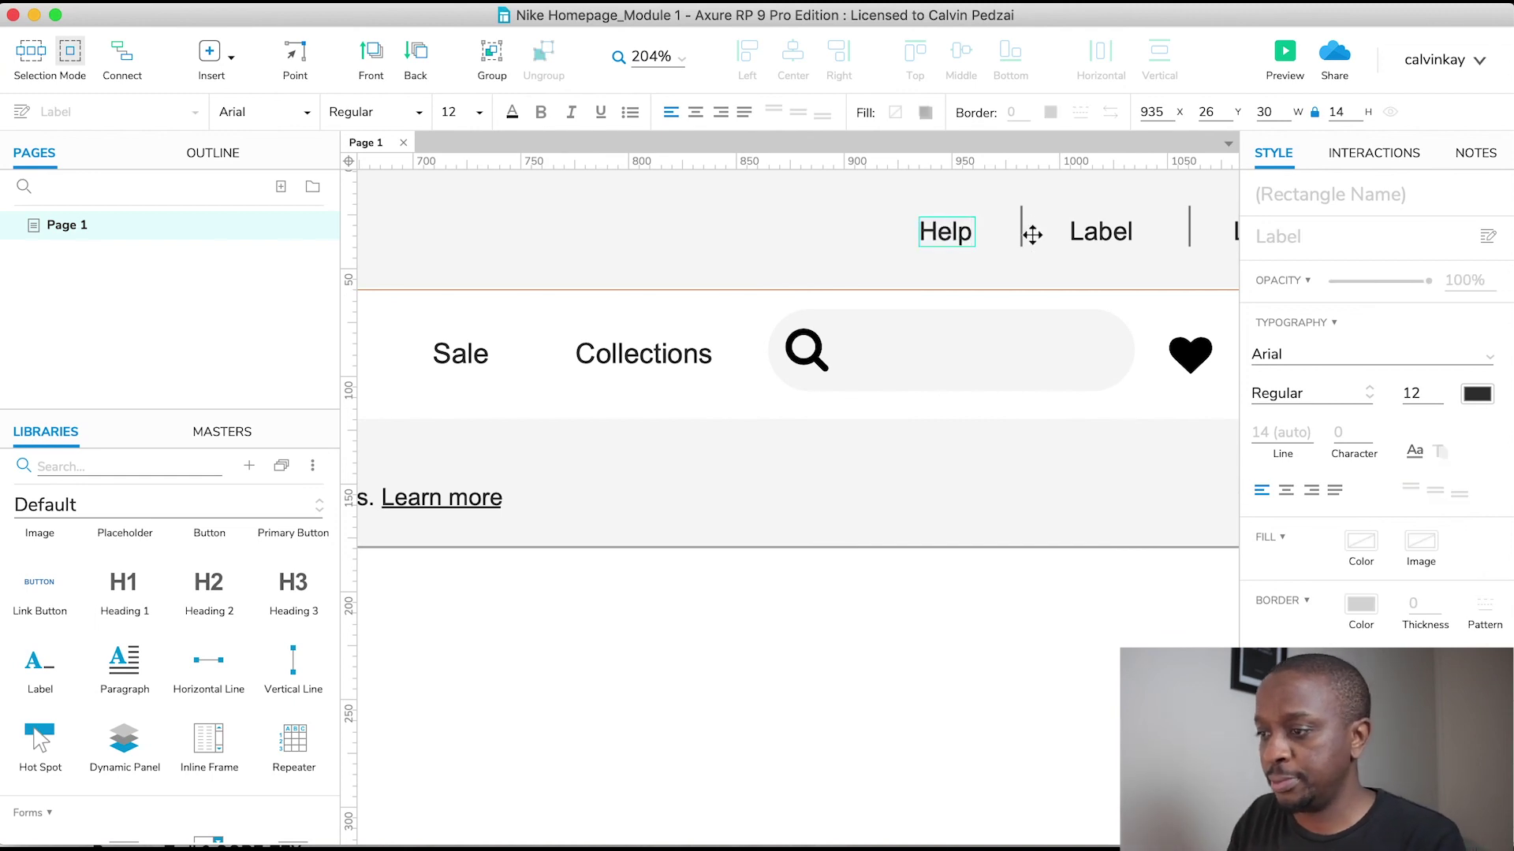
# Step: Rename the second top-bar label to 'Join Us'
pyautogui.click(1091, 228)
pyautogui.press('super+Tab')
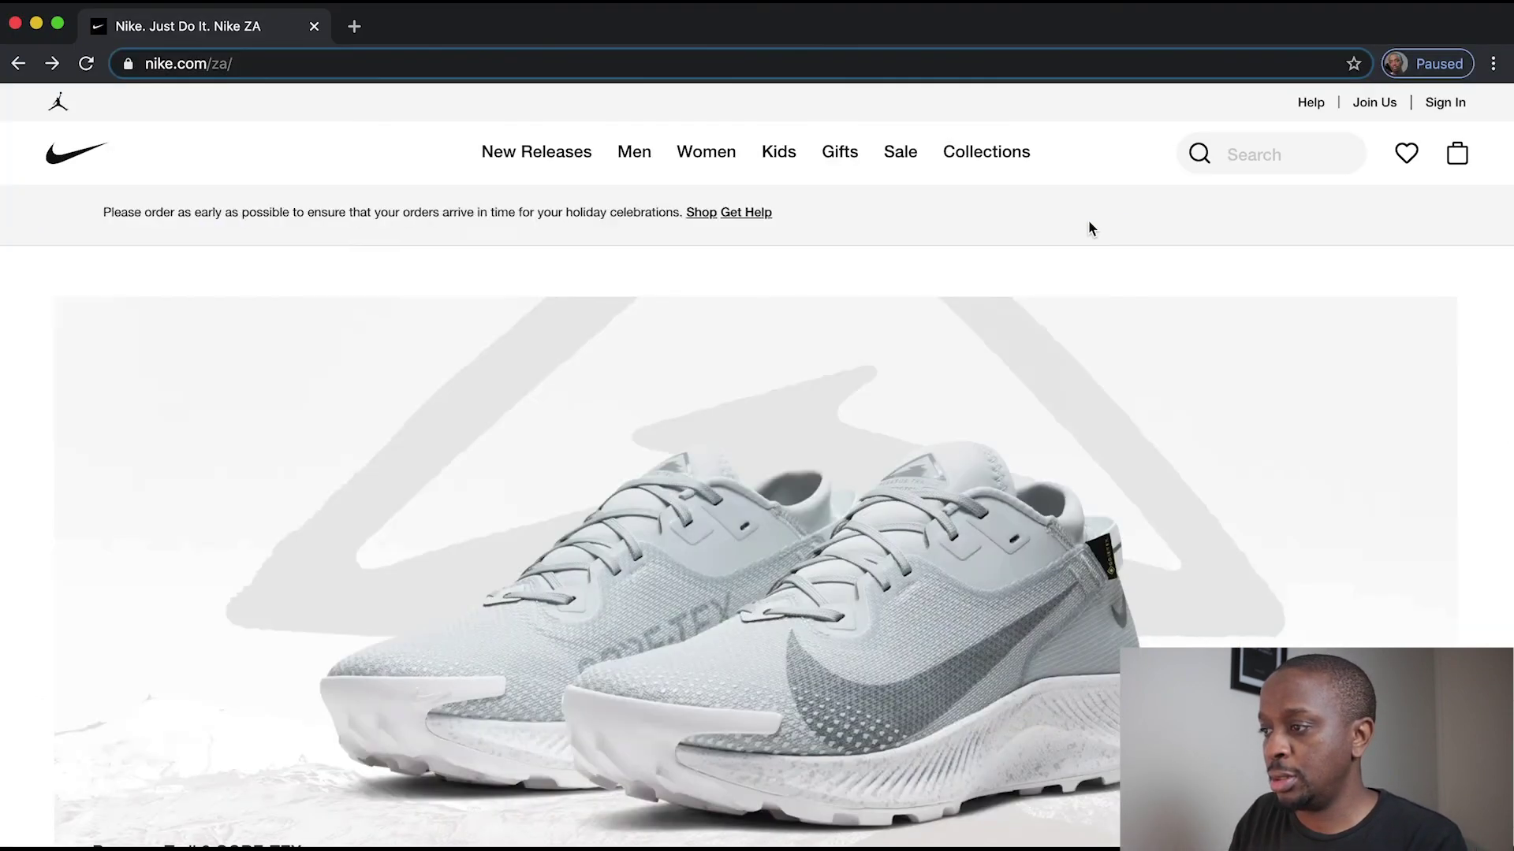
pyautogui.press('super+Tab')
pyautogui.press('Return')
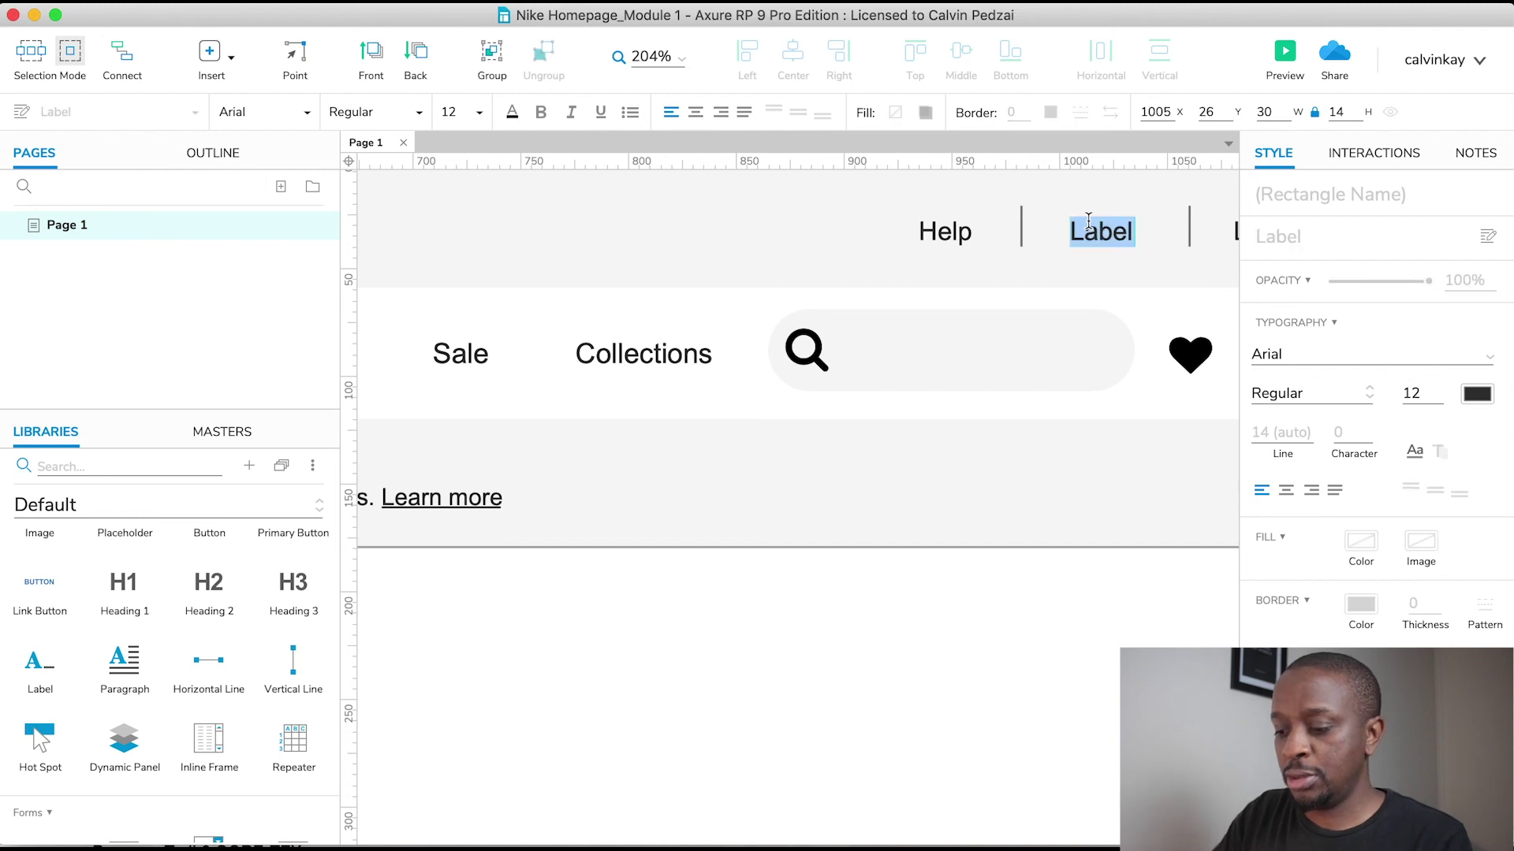
pyautogui.write('Join US')
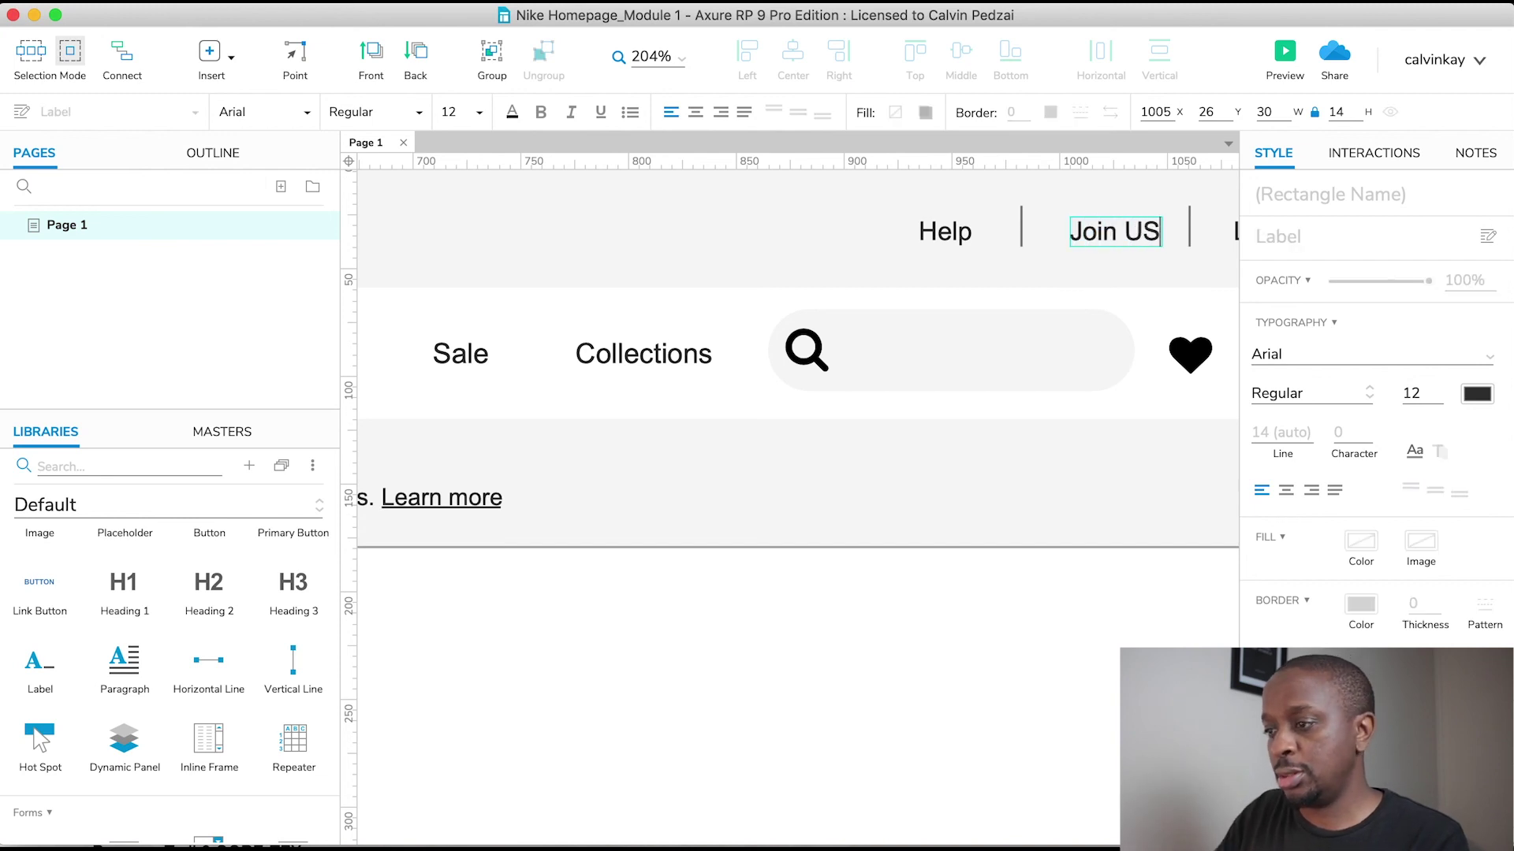
pyautogui.press('BackSpace')
pyautogui.write('s')
pyautogui.press('super+Tab')
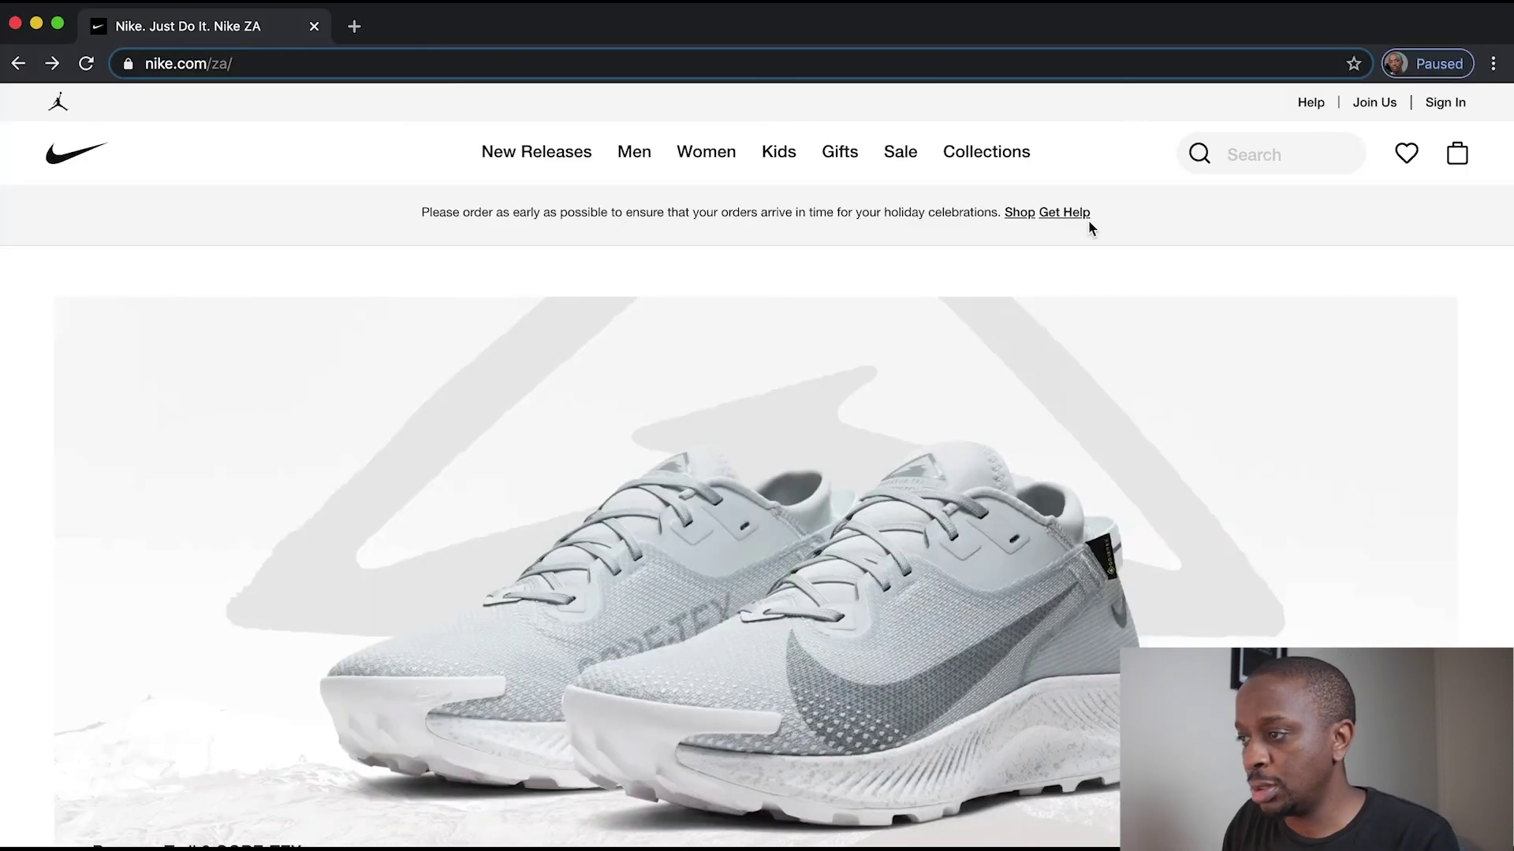
pyautogui.press('super+Tab')
pyautogui.hscroll(5, 1088, 220)
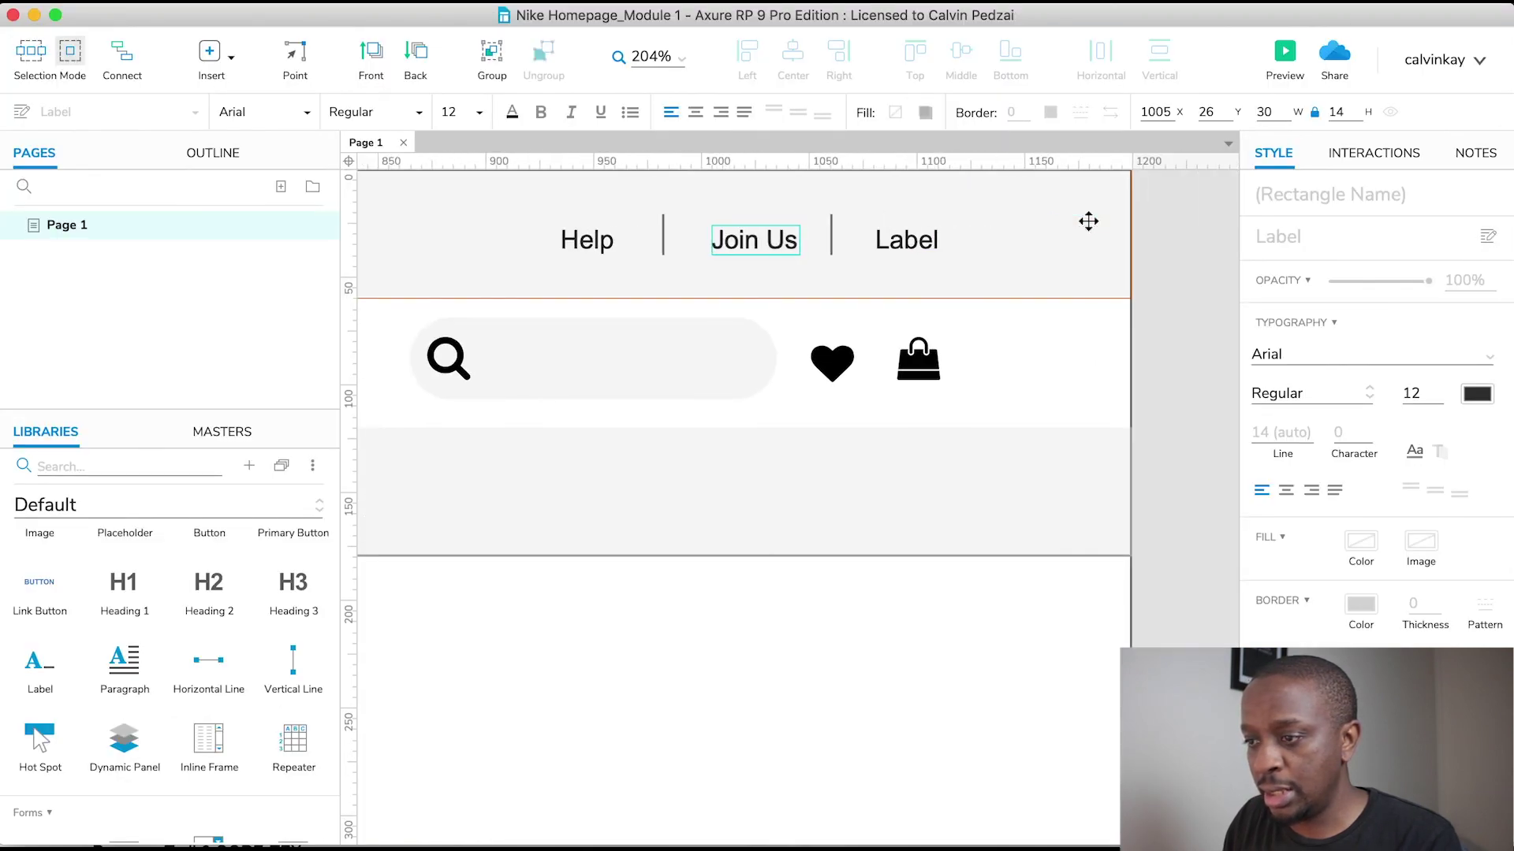
# Step: Rename the third top-bar label to 'Sign In'
pyautogui.click(915, 233)
pyautogui.doubleClick(915, 233)
pyautogui.write('Sign')
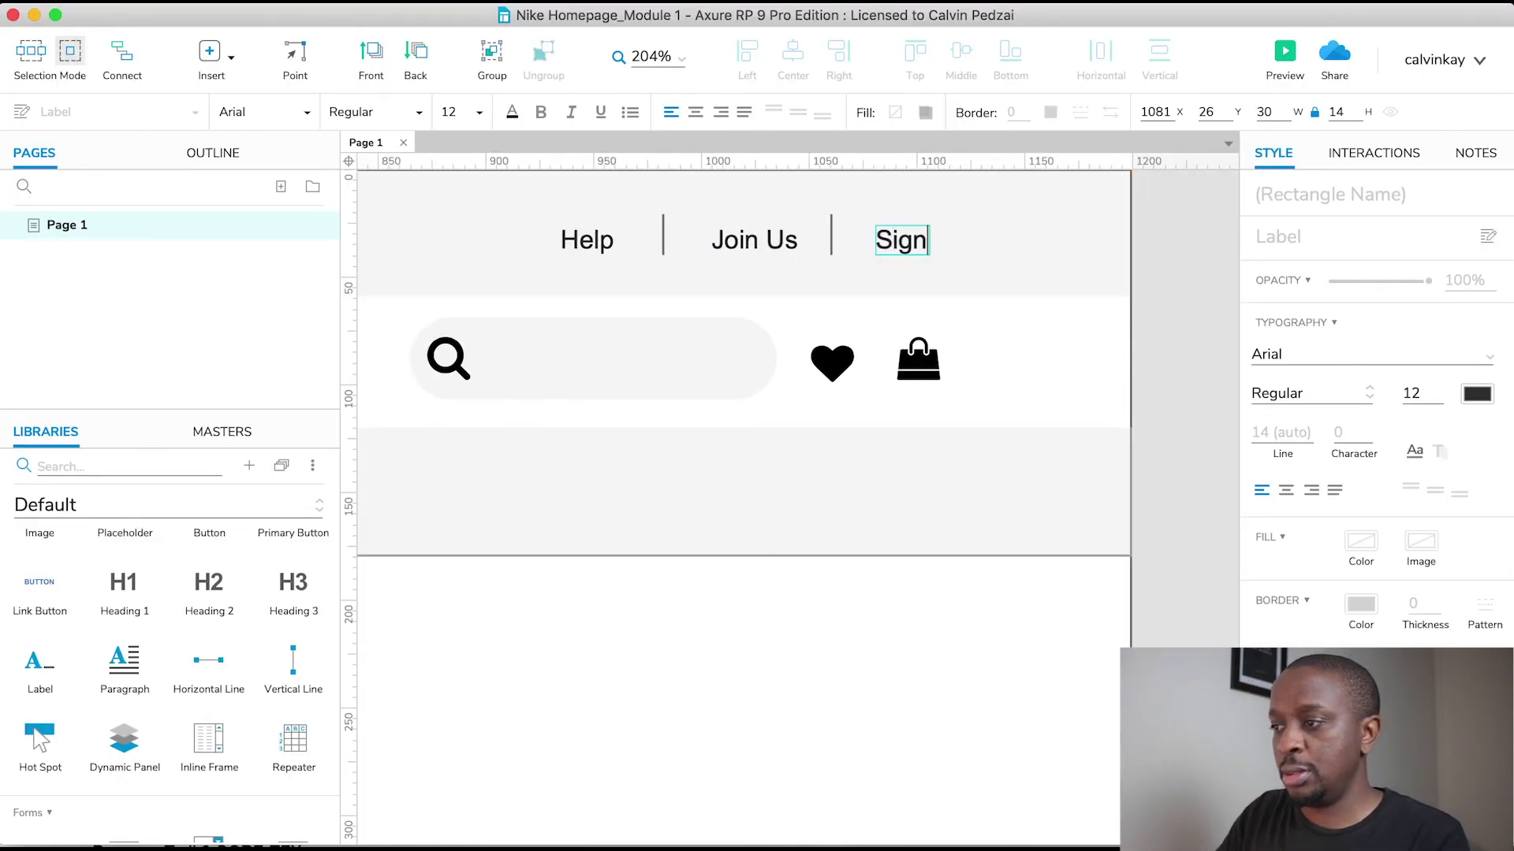
pyautogui.press('super+Tab')
pyautogui.press('super+Tab')
pyautogui.write('In')
pyautogui.click(1199, 392)
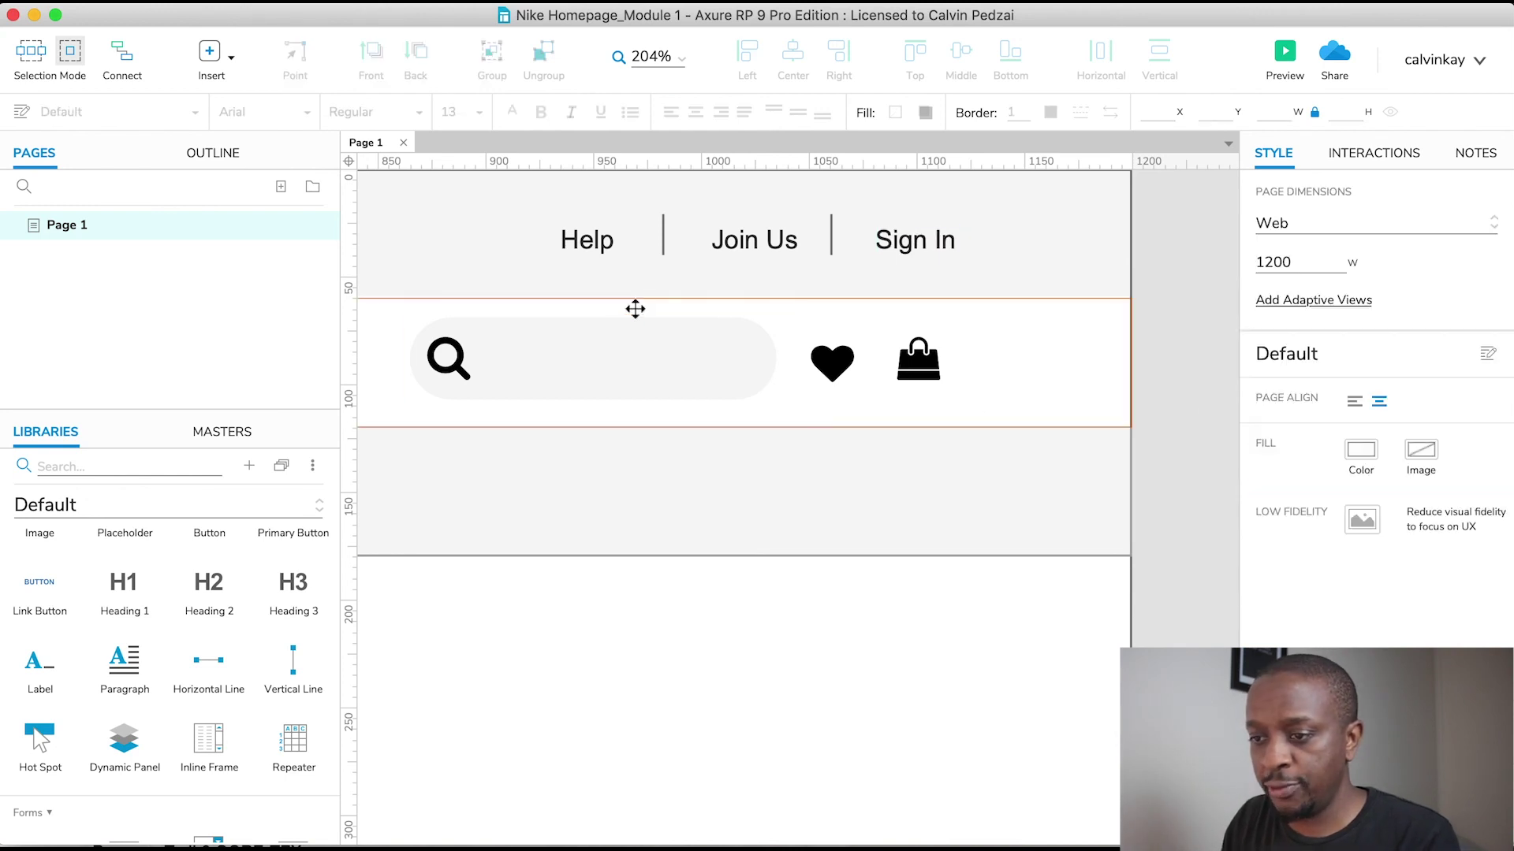
pyautogui.press('super+Tab')
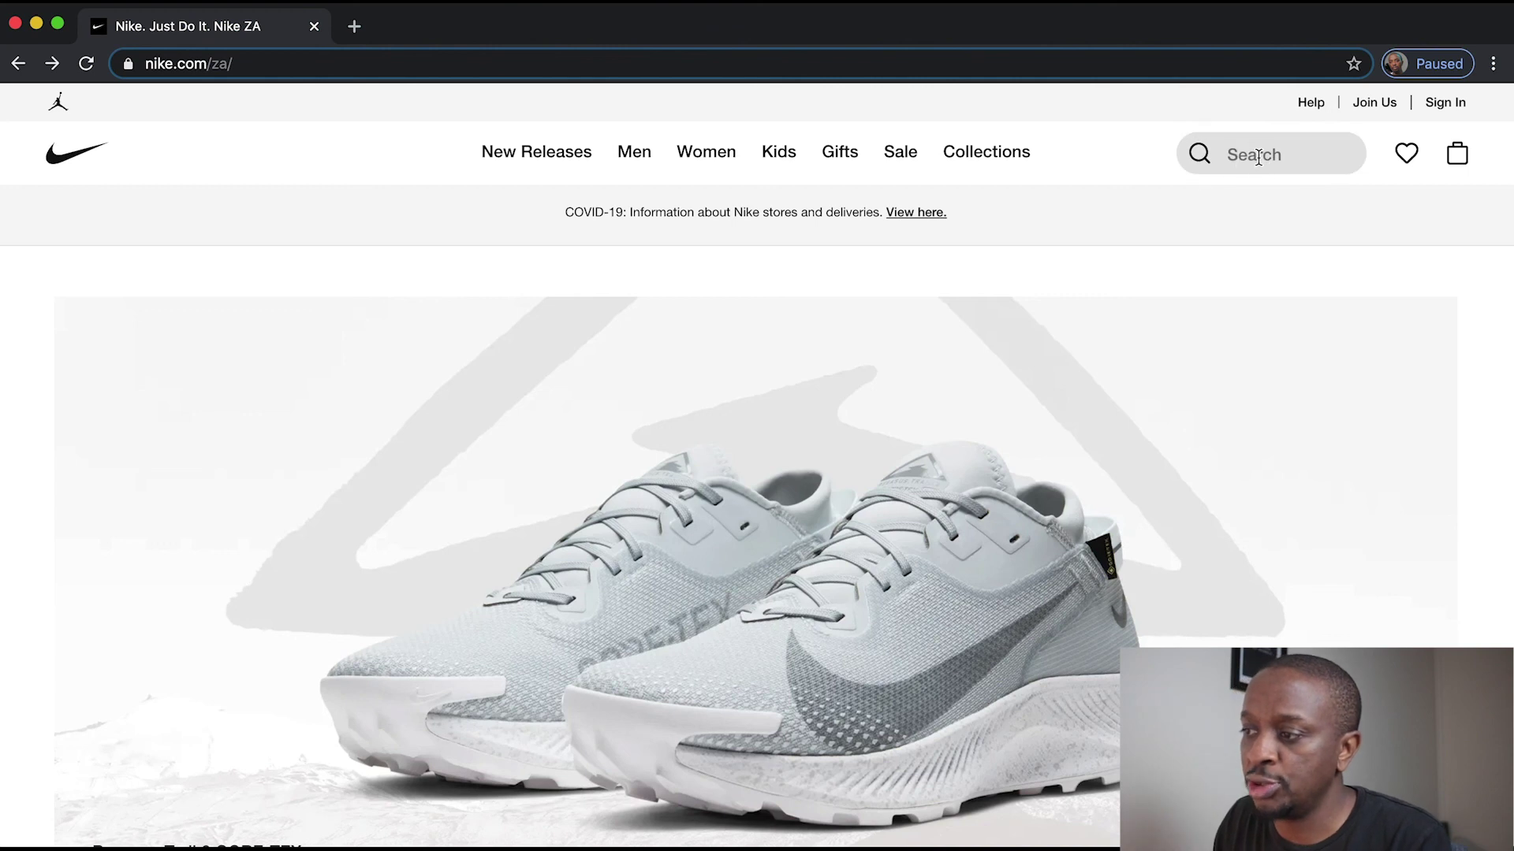
# Step: Give the search text field the hint text 'Search'
pyautogui.press('super+Tab')
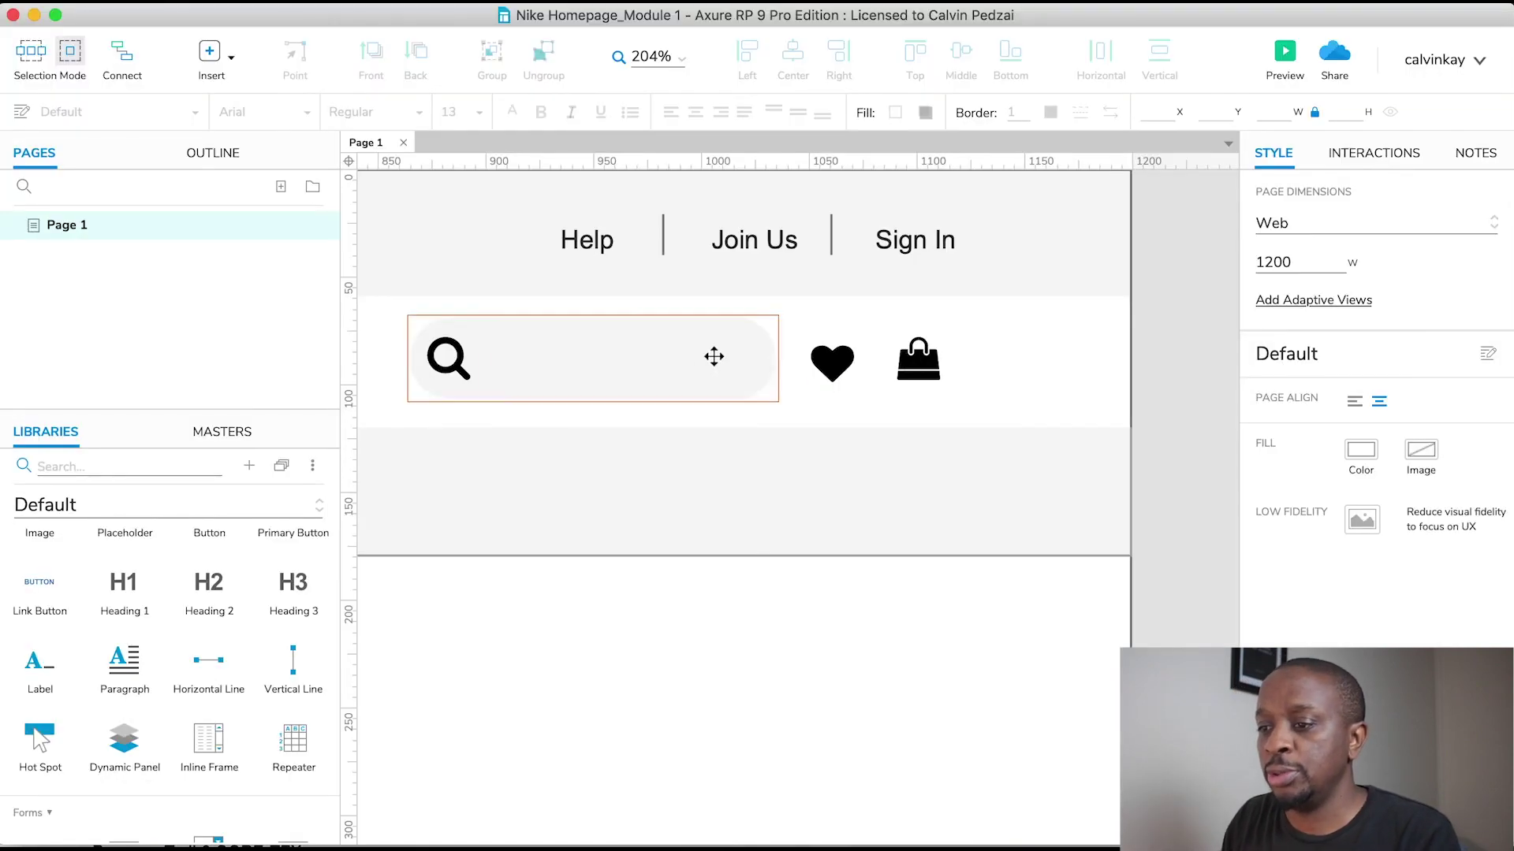
pyautogui.click(626, 368)
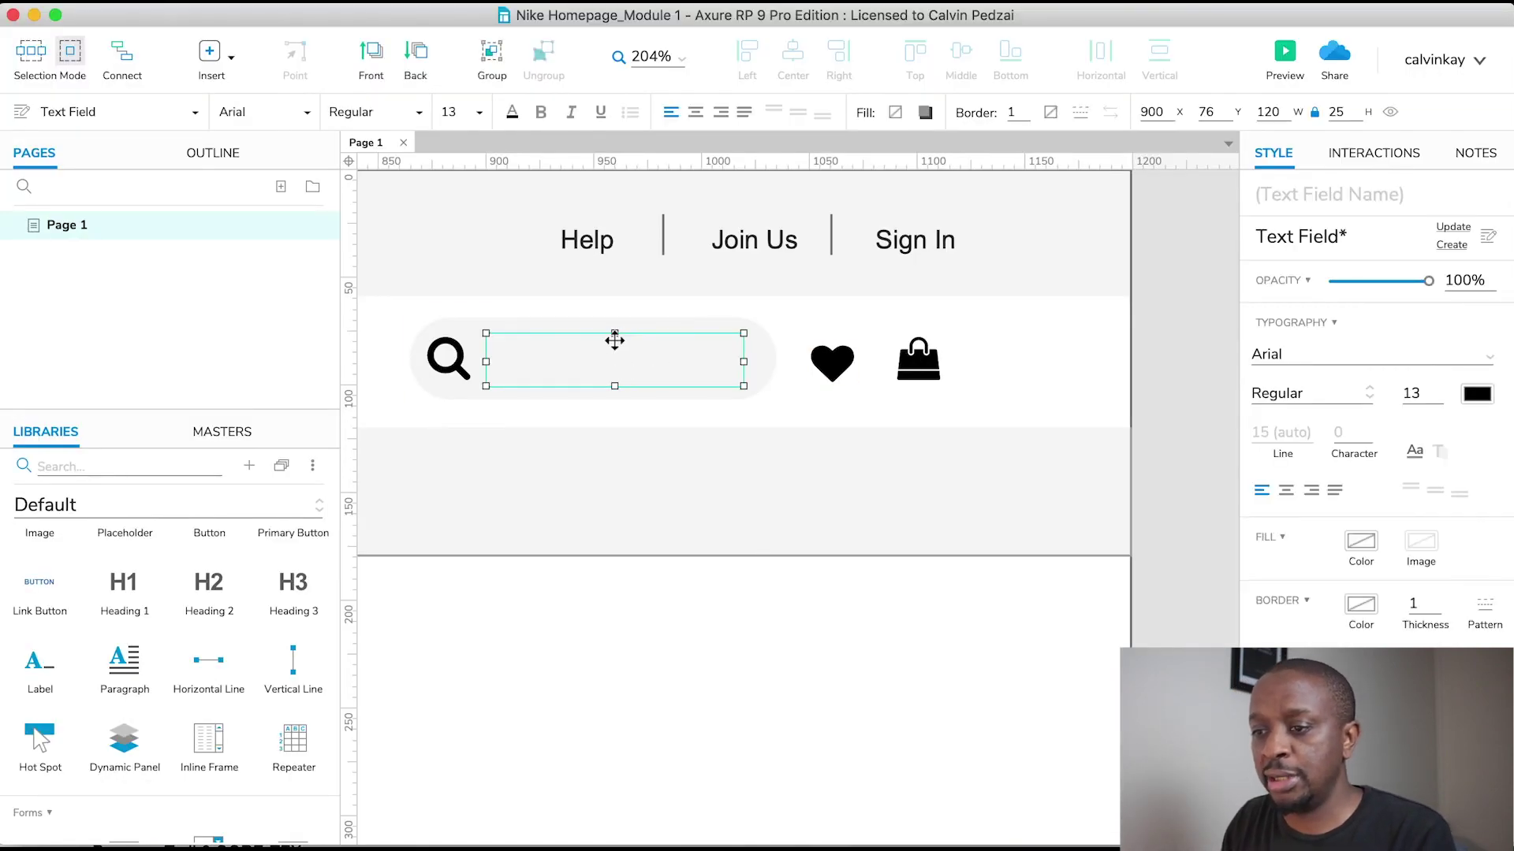
pyautogui.scroll(-2, 1357, 264)
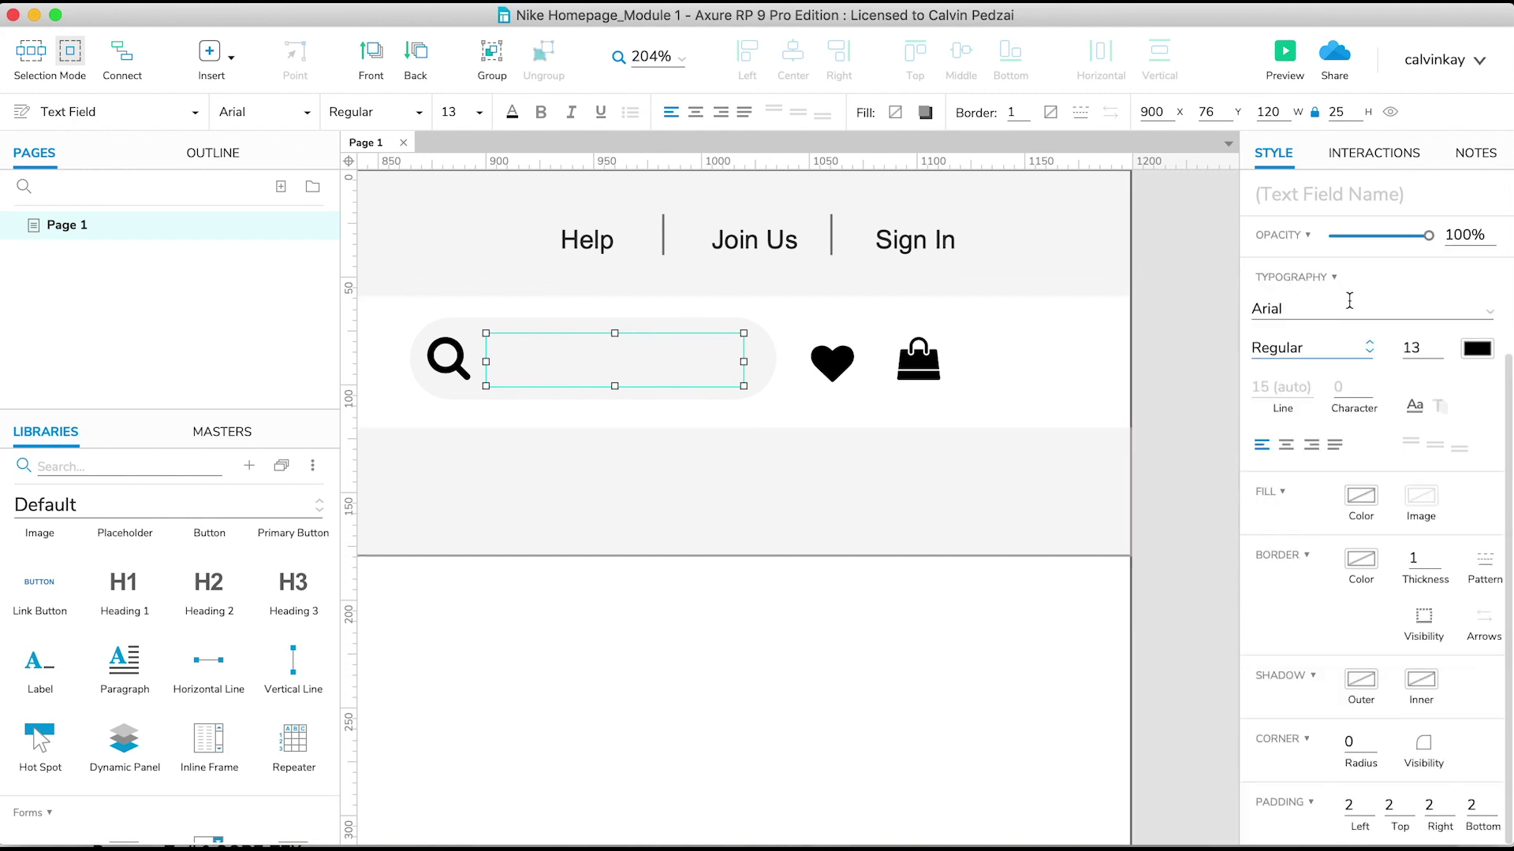
pyautogui.click(1351, 154)
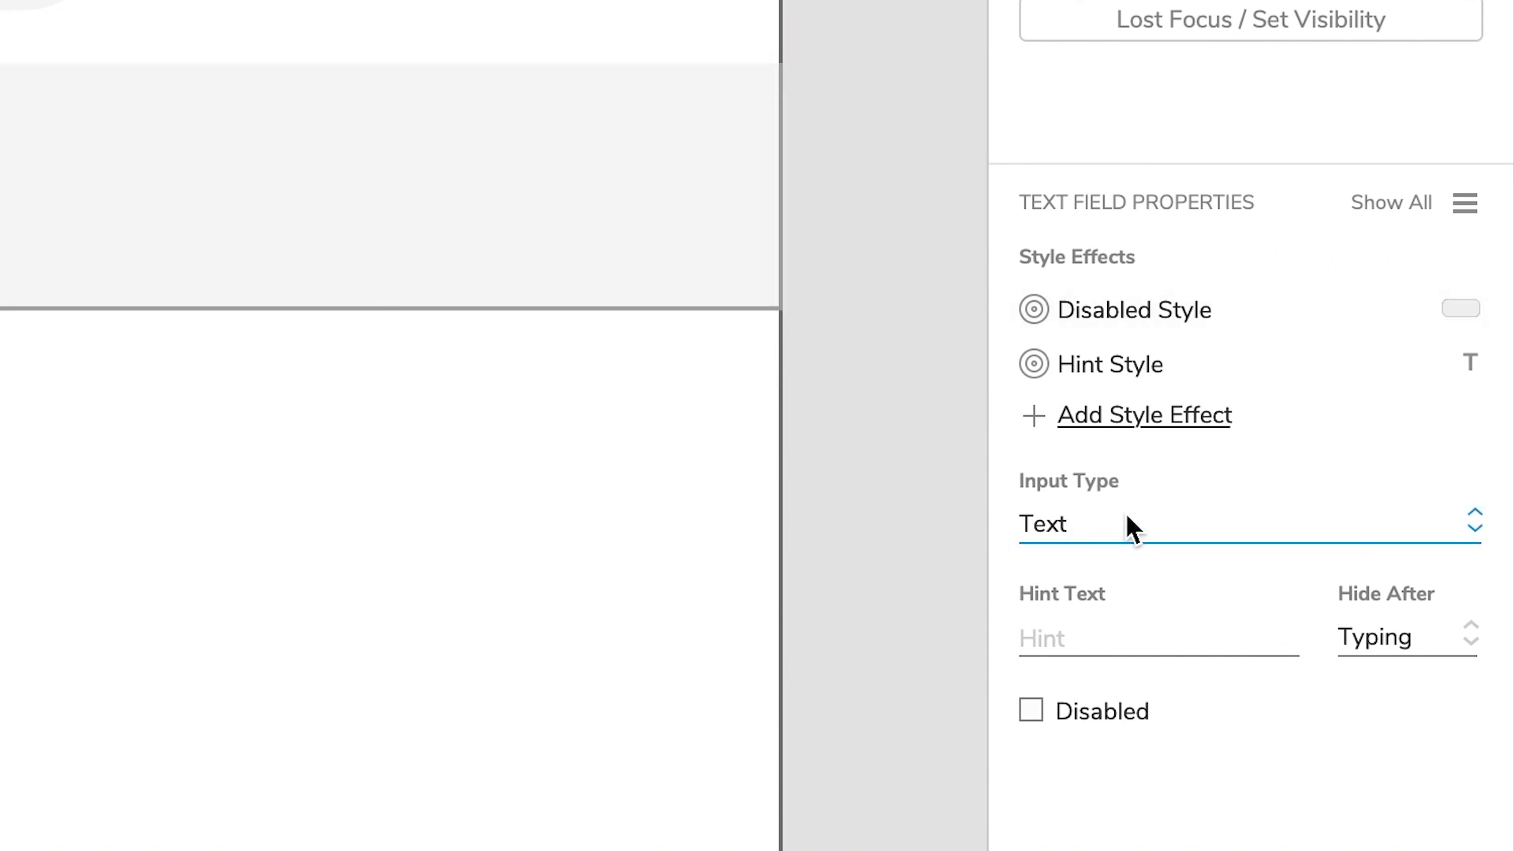
pyautogui.click(1089, 640)
pyautogui.write('Search')
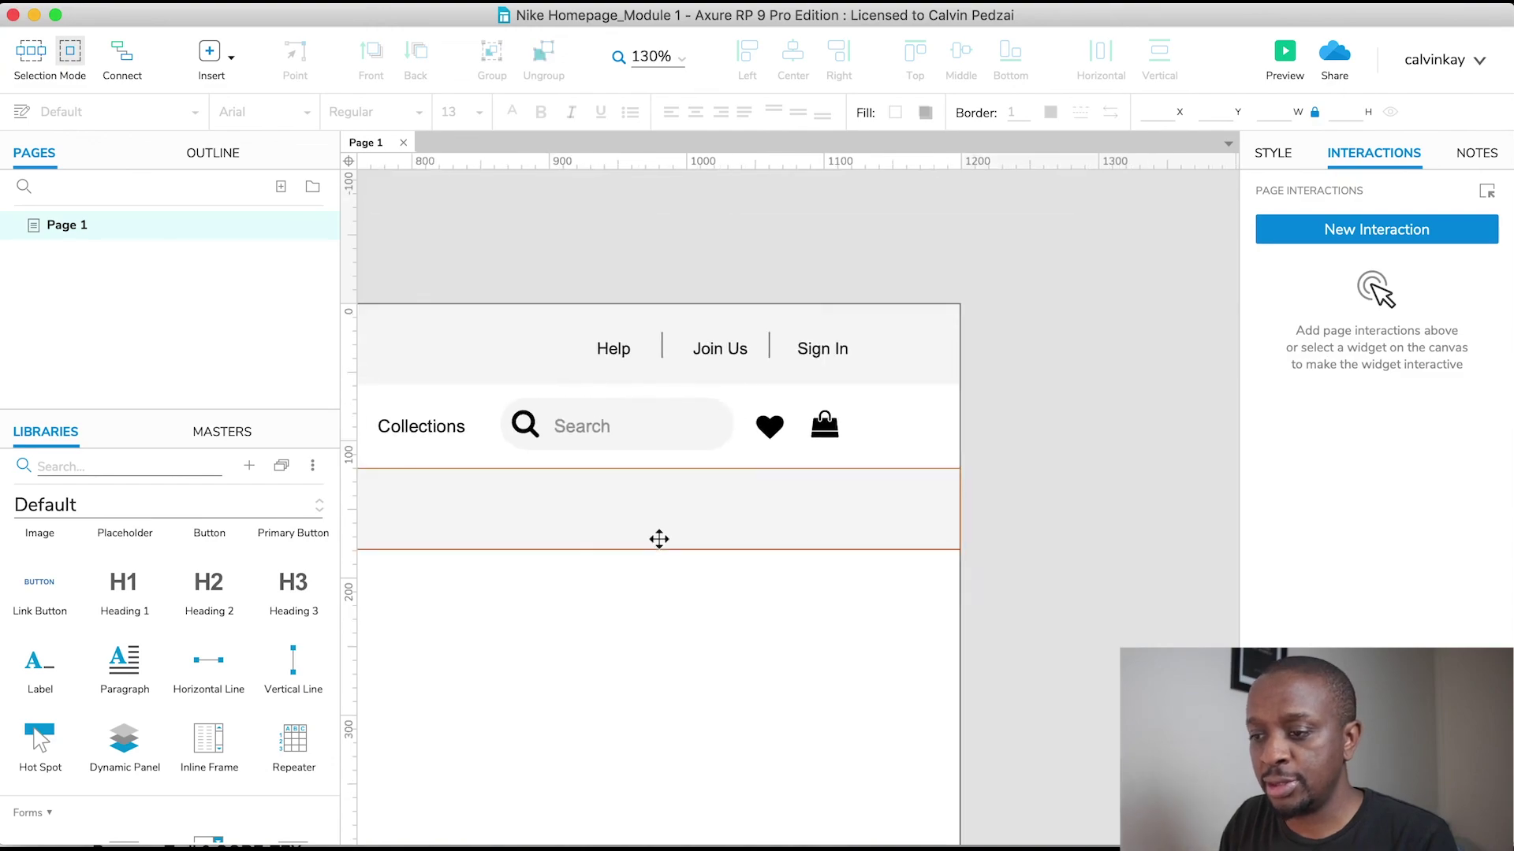
# Step: Nudge the magnifier icon slightly right within the search box
pyautogui.hscroll(-3, 659, 541)
pyautogui.hscroll(-3, 659, 540)
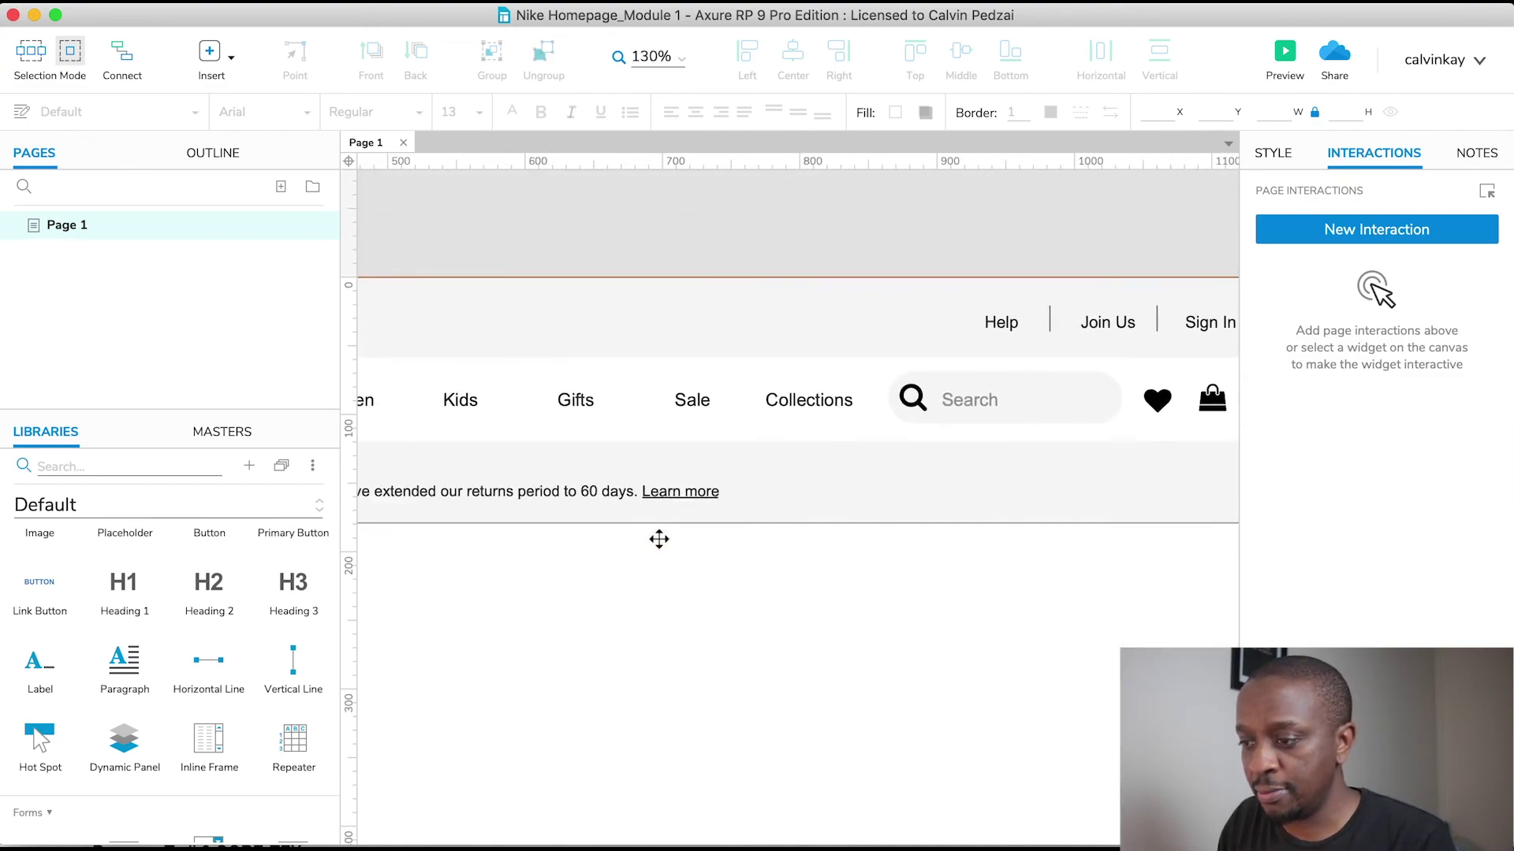
pyautogui.click(920, 407)
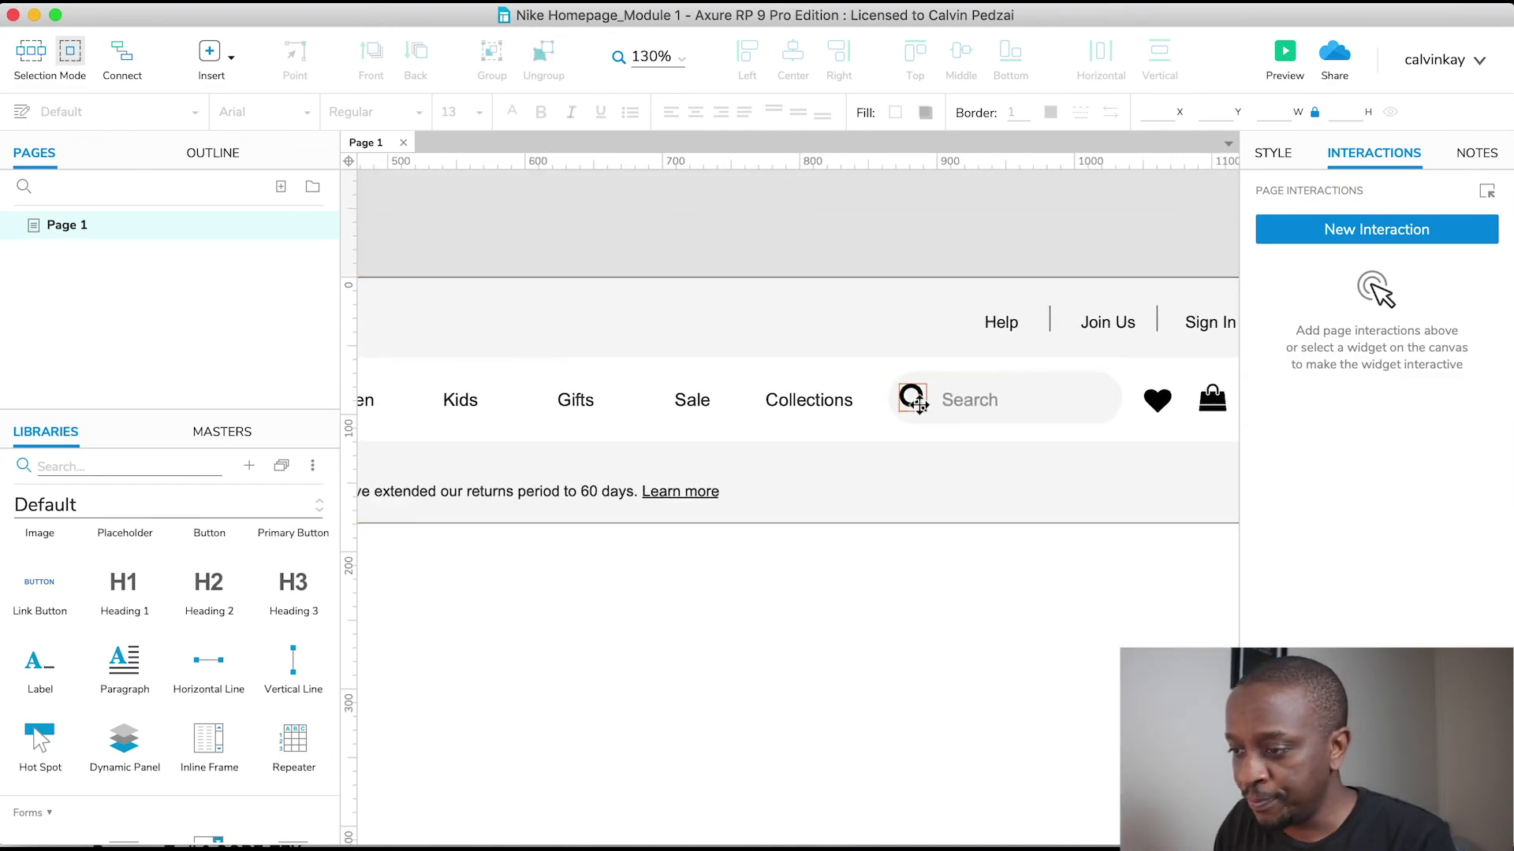
pyautogui.moveTo(921, 407); pyautogui.dragTo(922, 408)
# Step: Select all seven nav boxes together, from Collections back to New Releases
pyautogui.click(787, 234)
pyautogui.hscroll(-6, 787, 234)
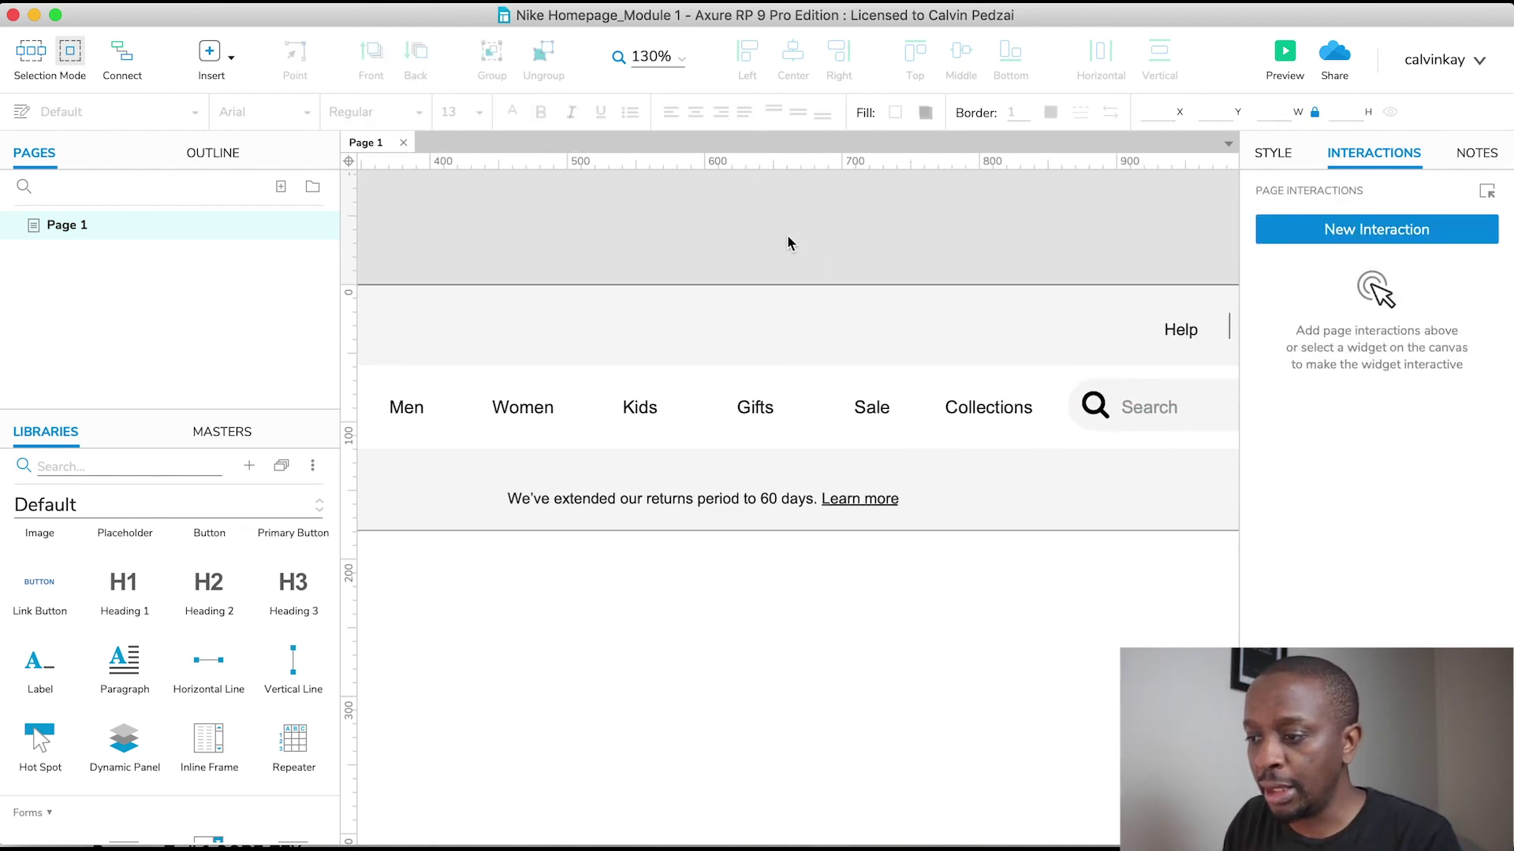
pyautogui.click(1021, 398)
pyautogui.keyDown('shift'); pyautogui.click(841, 426); pyautogui.keyUp('shift')
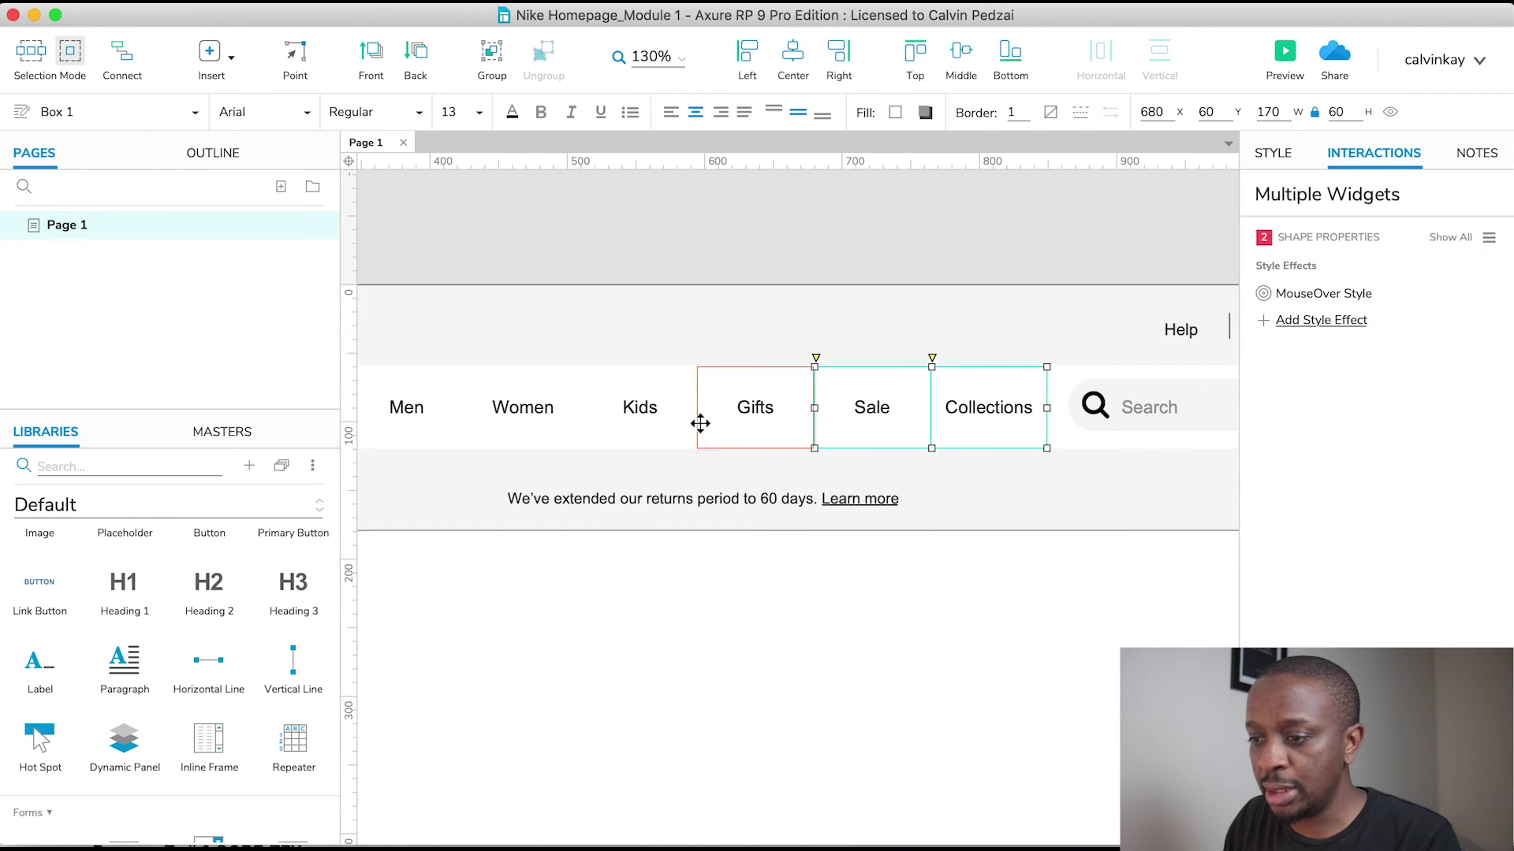
pyautogui.keyDown('shift'); pyautogui.click(704, 424); pyautogui.keyUp('shift')
pyautogui.keyDown('shift'); pyautogui.click(635, 424); pyautogui.keyUp('shift')
pyautogui.keyDown('shift'); pyautogui.click(541, 422); pyautogui.keyUp('shift')
pyautogui.keyDown('shift'); pyautogui.click(405, 409); pyautogui.keyUp('shift')
pyautogui.hscroll(-3, 413, 408)
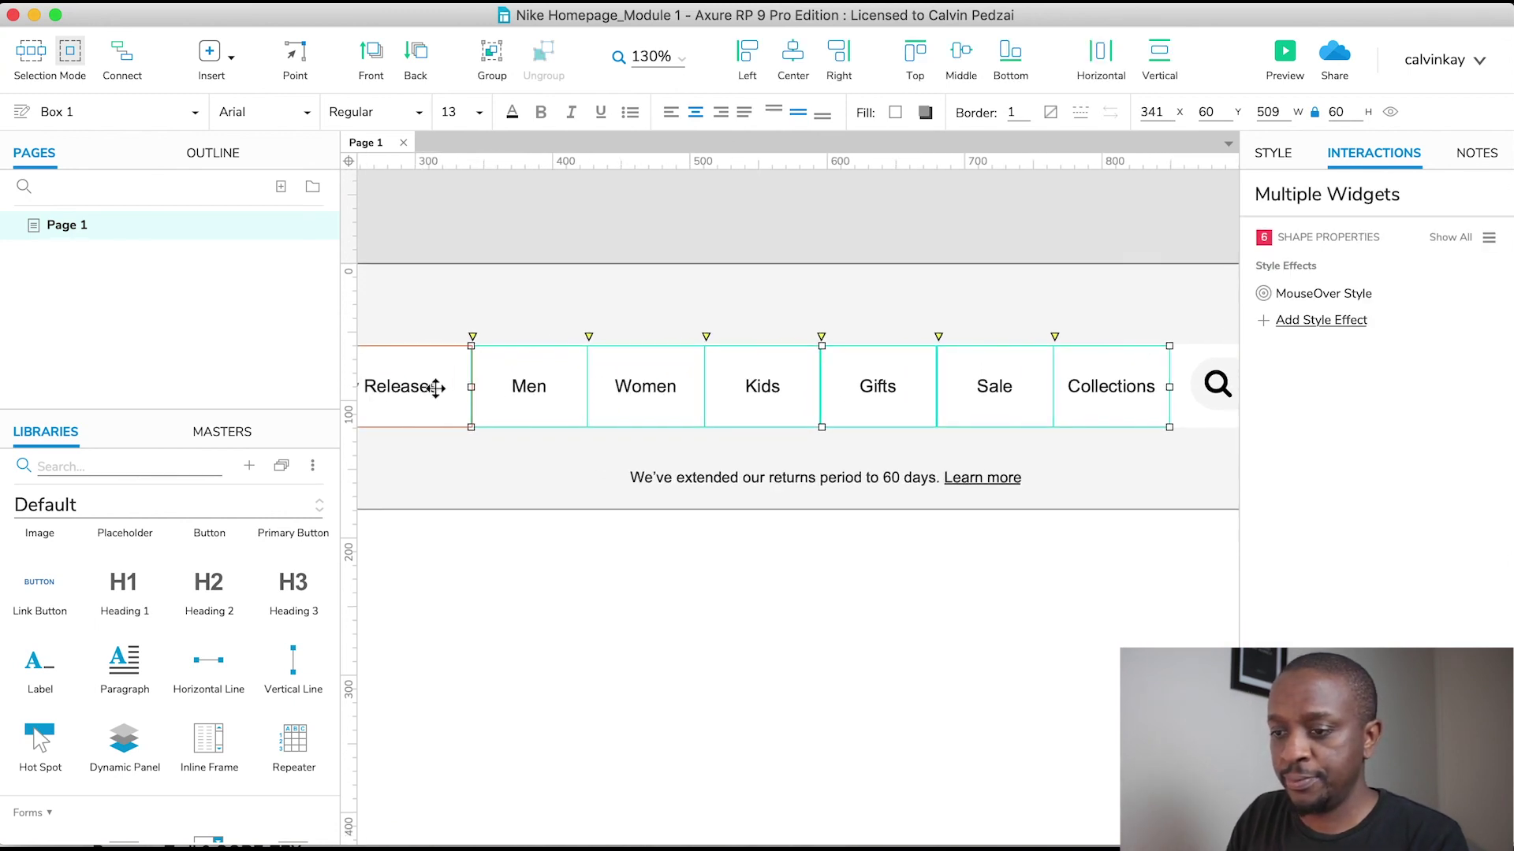
pyautogui.keyDown('shift'); pyautogui.click(436, 386); pyautogui.keyUp('shift')
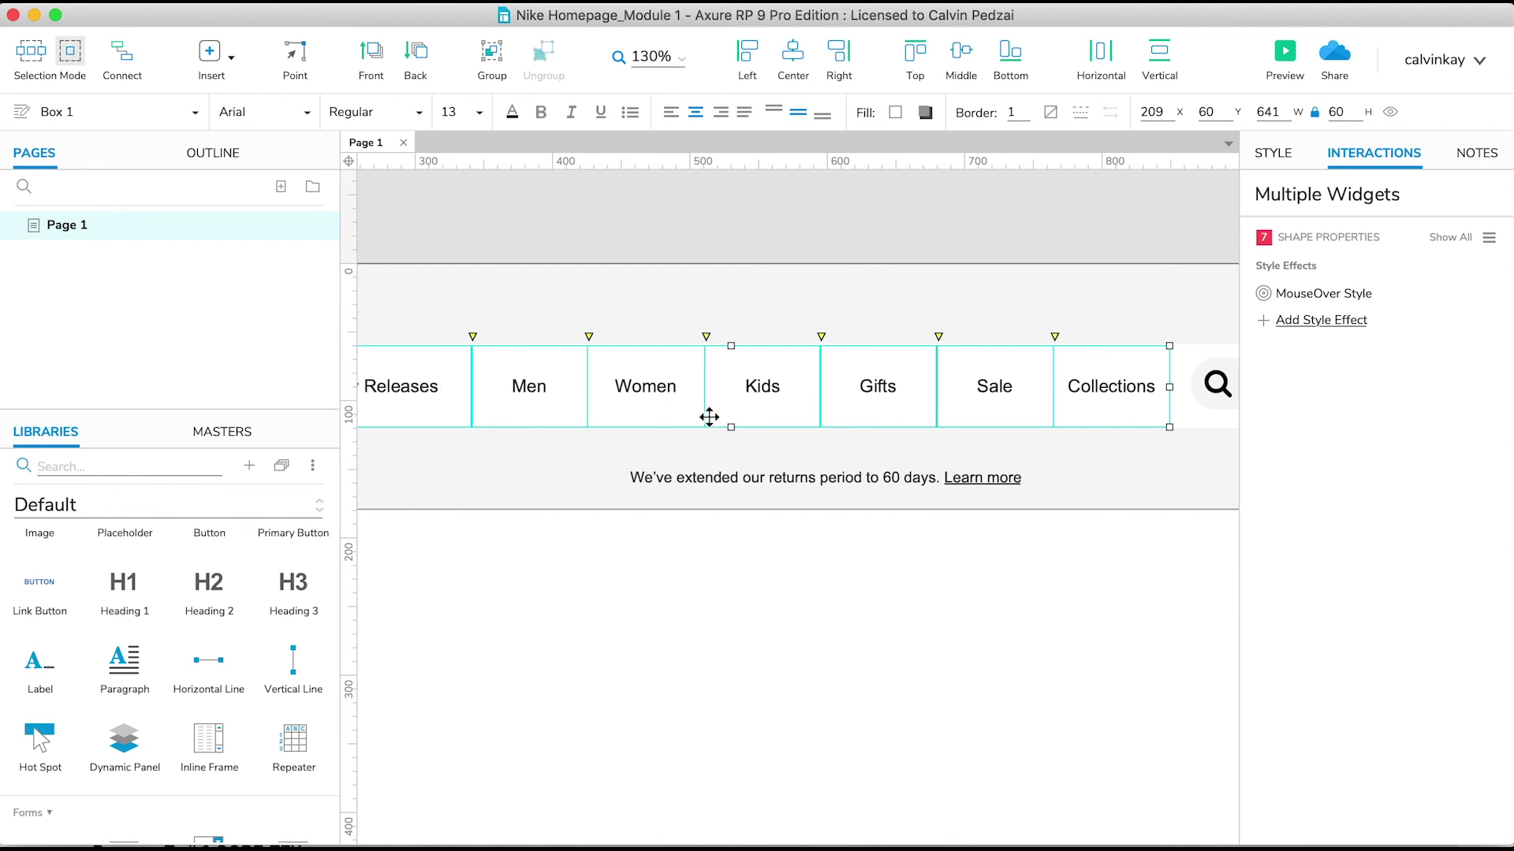
pyautogui.hscroll(-3, 708, 417)
pyautogui.scroll(-1, 708, 417)
# Step: Apply bold to the selected nav labels and verify Collections' styling
pyautogui.click(1277, 154)
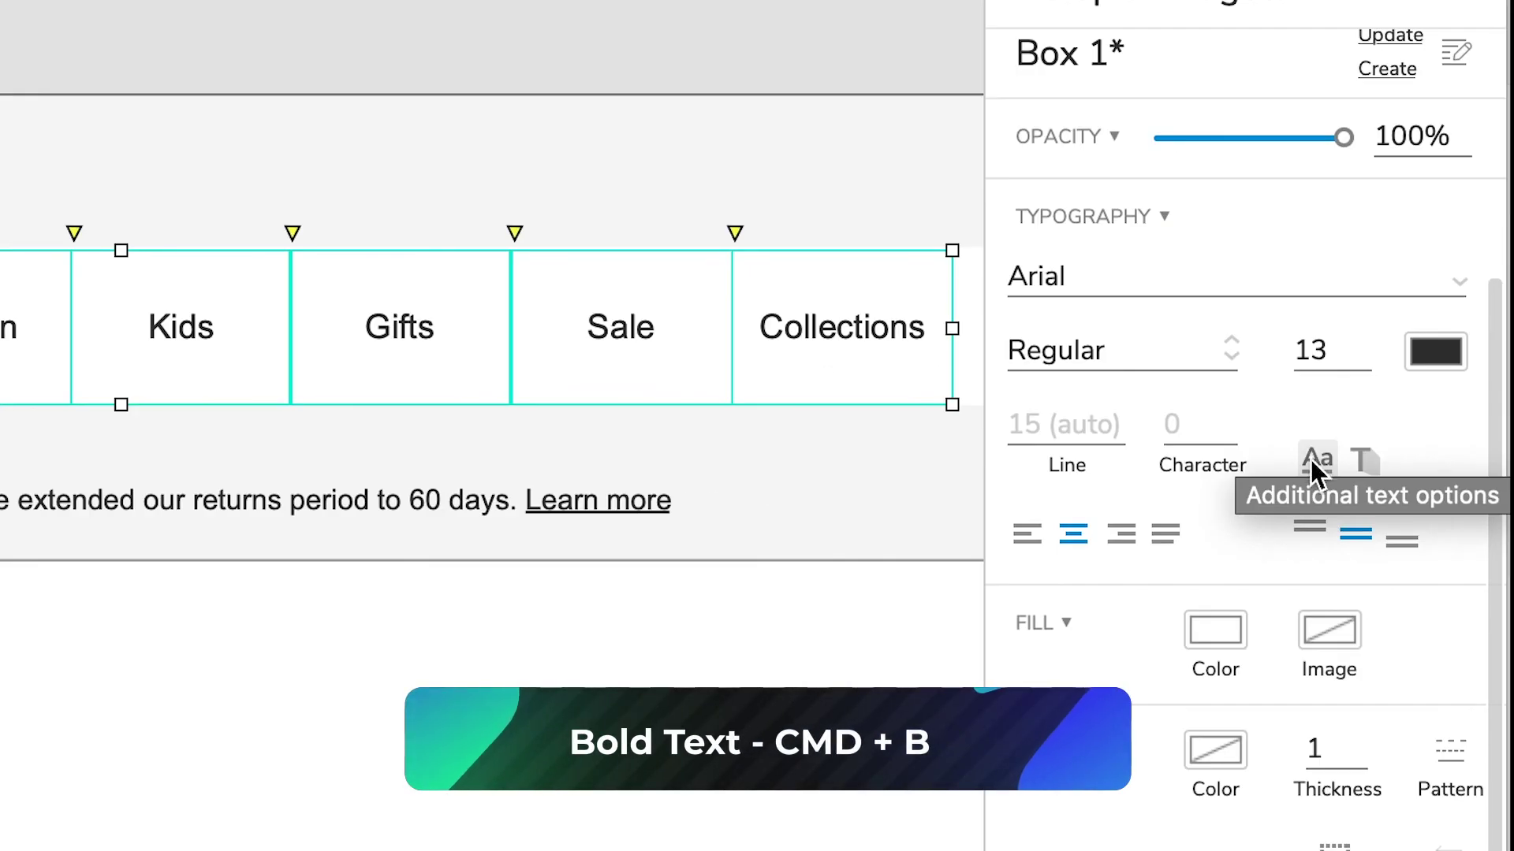
pyautogui.click(1310, 461)
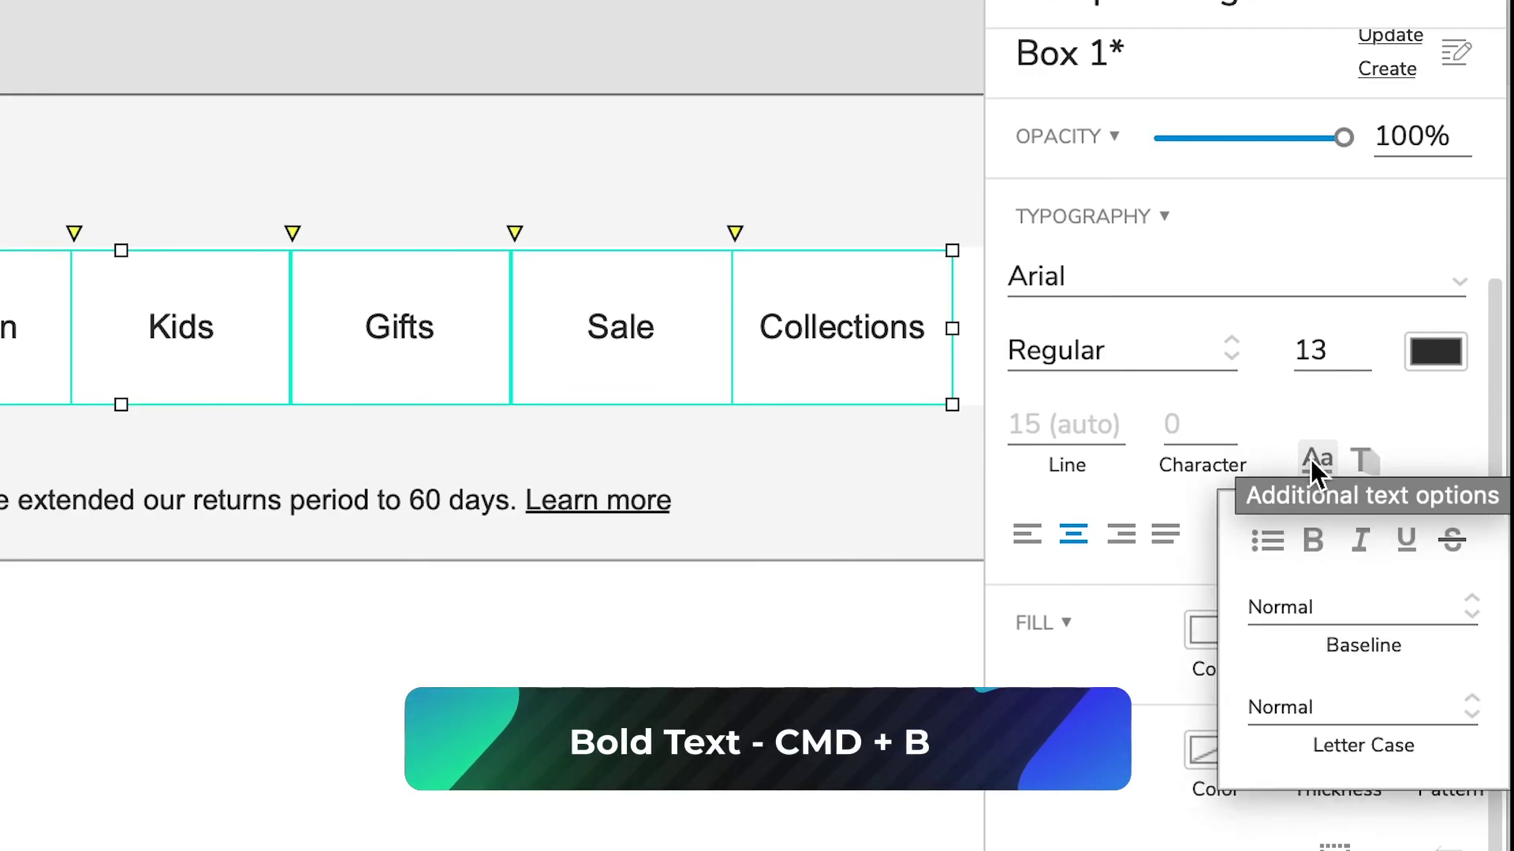
pyautogui.click(1315, 546)
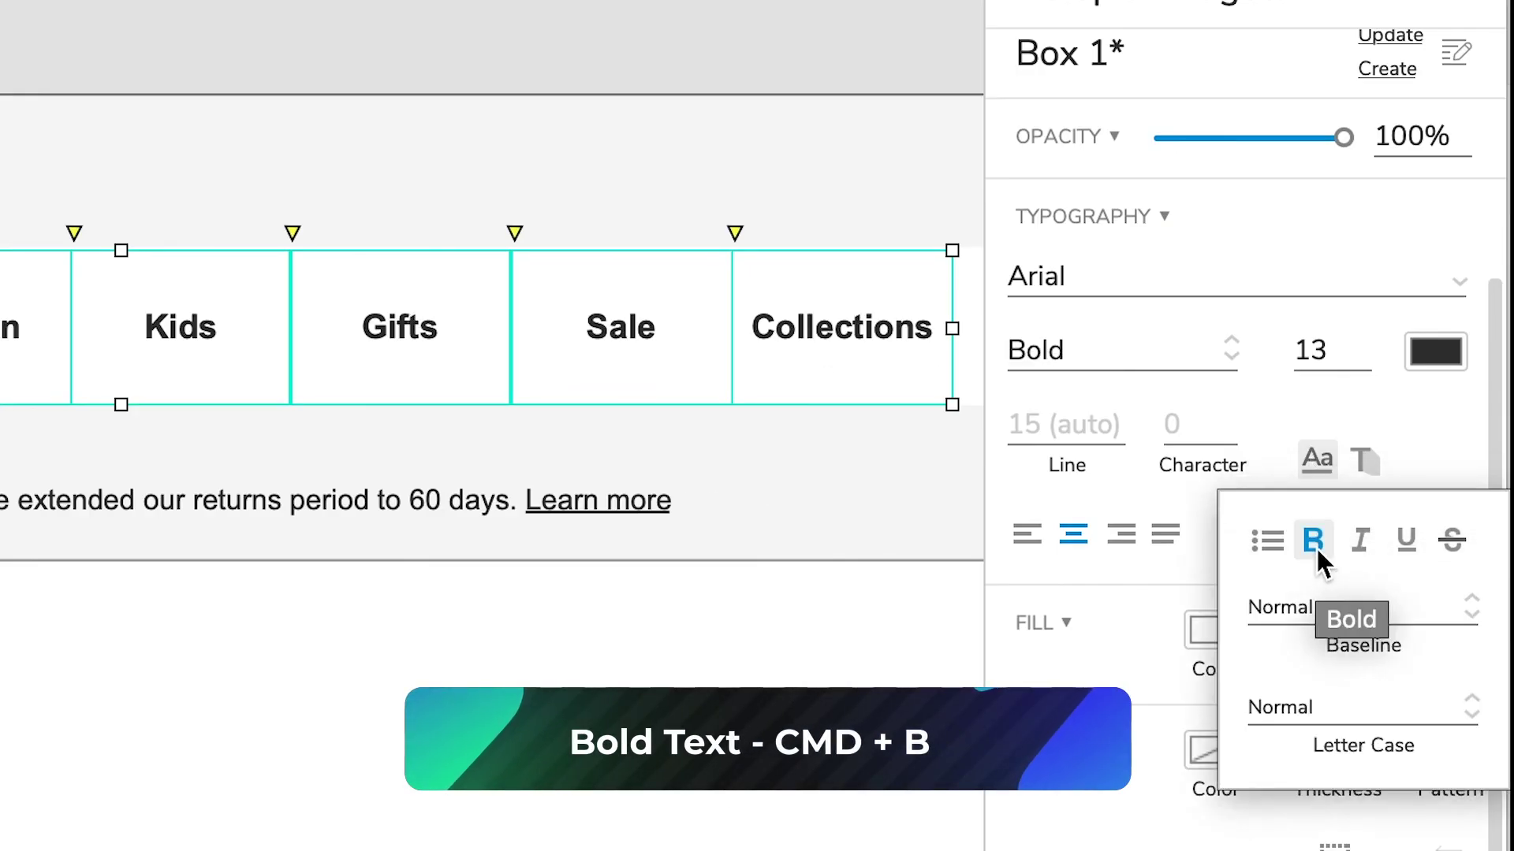
pyautogui.click(260, 16)
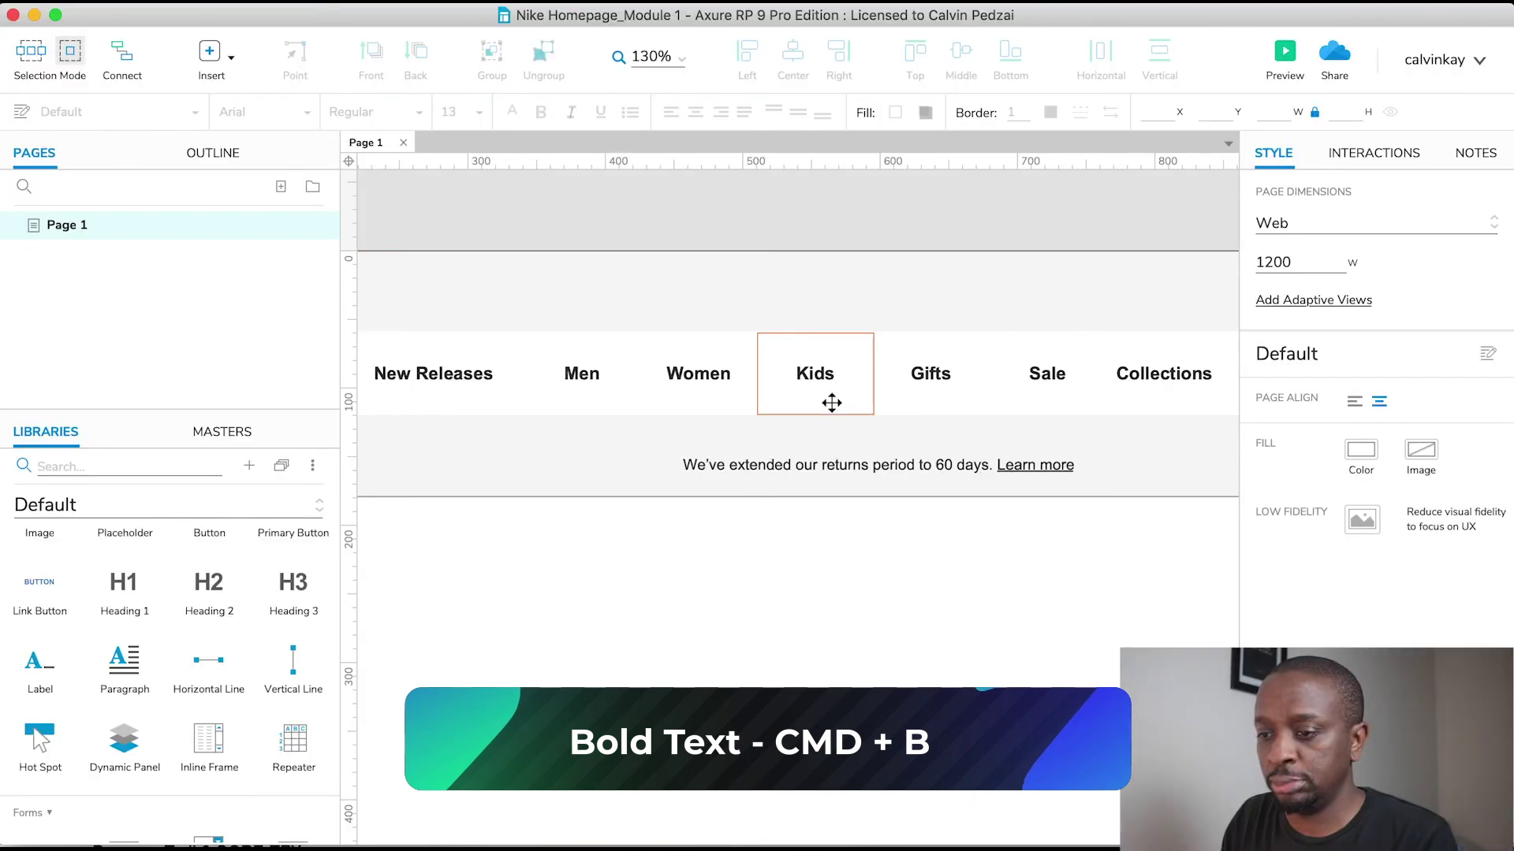
pyautogui.scroll(-5, 832, 402)
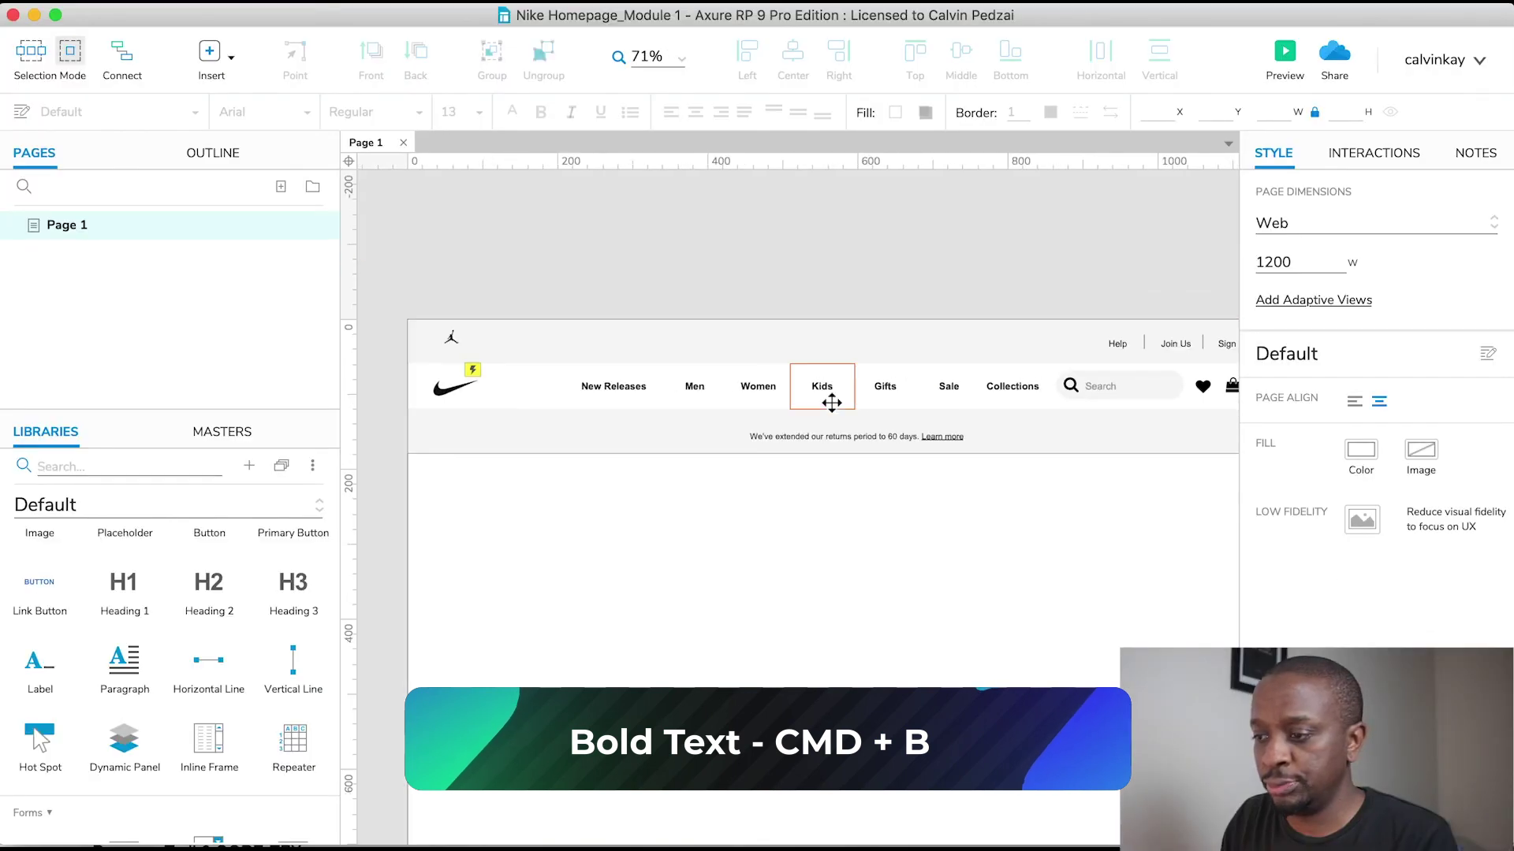
pyautogui.click(1008, 395)
pyautogui.click(957, 304)
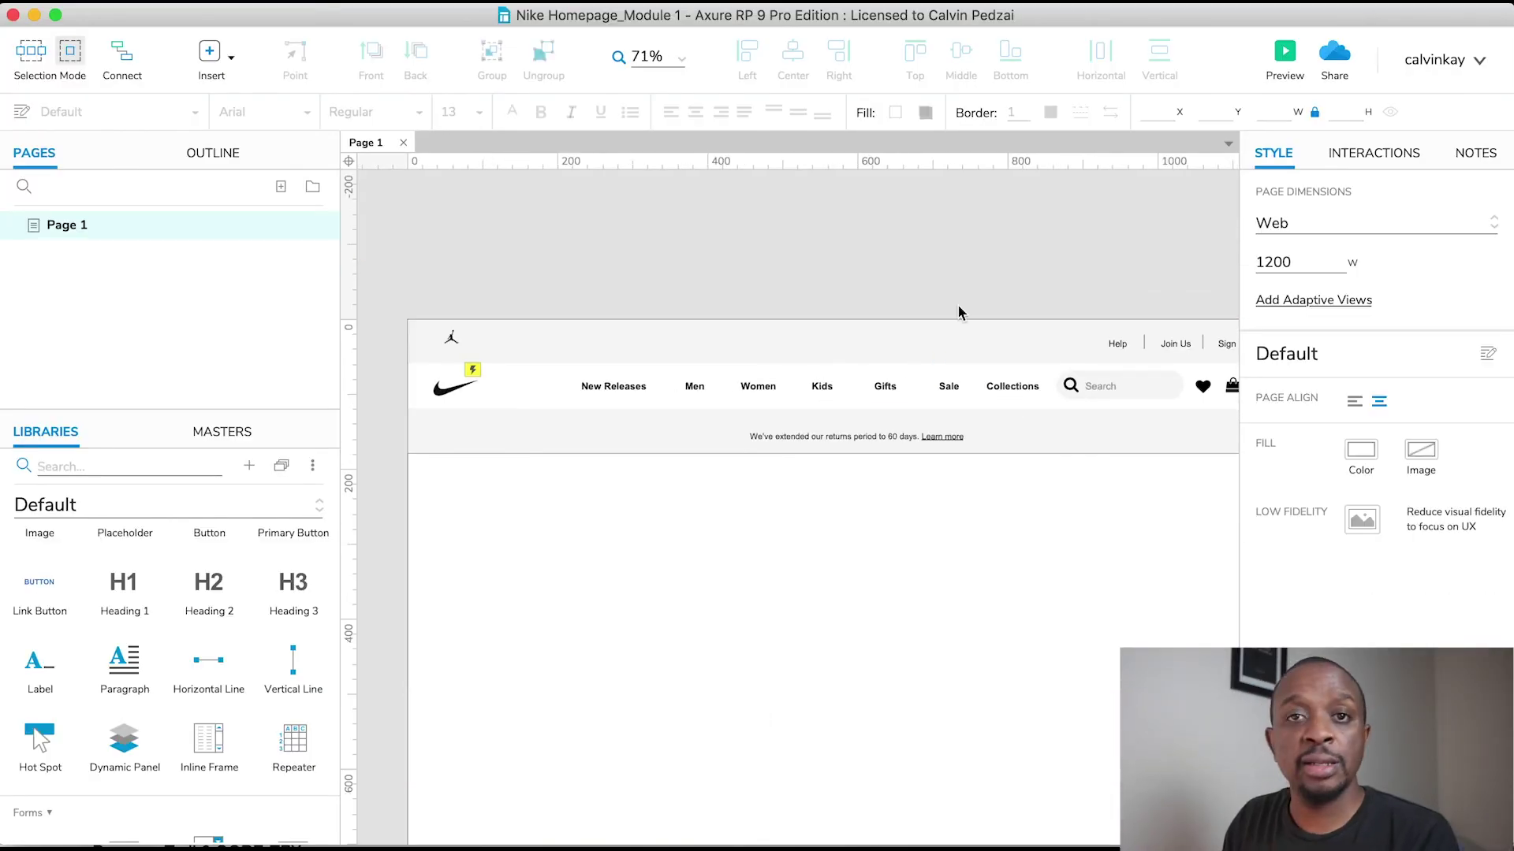